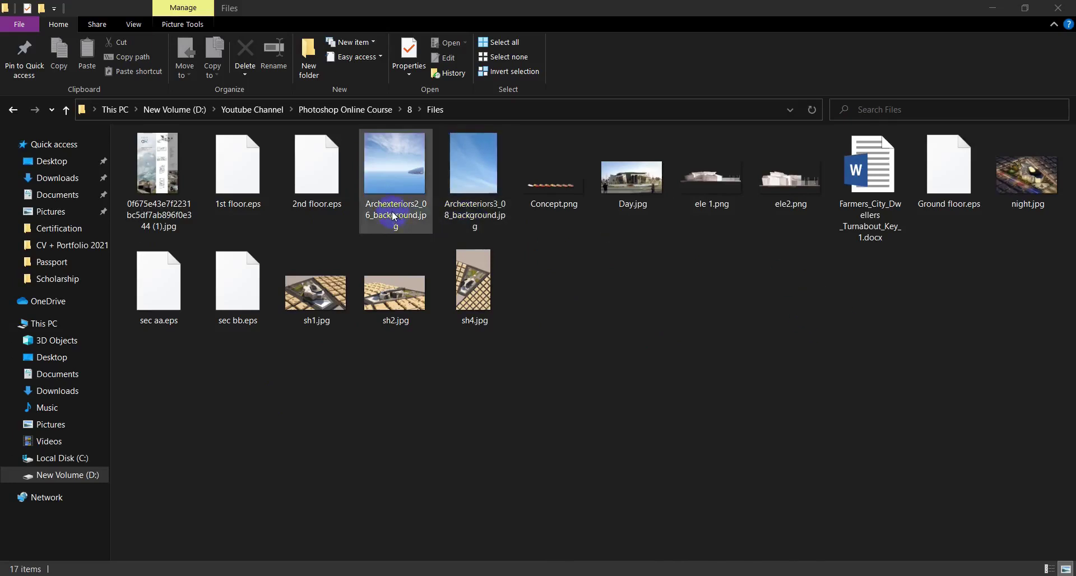
# Look over the project files: the floor plans, sections, renders, concept image, sky backgrounds and elevations
pyautogui.moveTo(337, 231); pyautogui.dragTo(245, 185)
pyautogui.moveTo(236, 370); pyautogui.dragTo(148, 302)
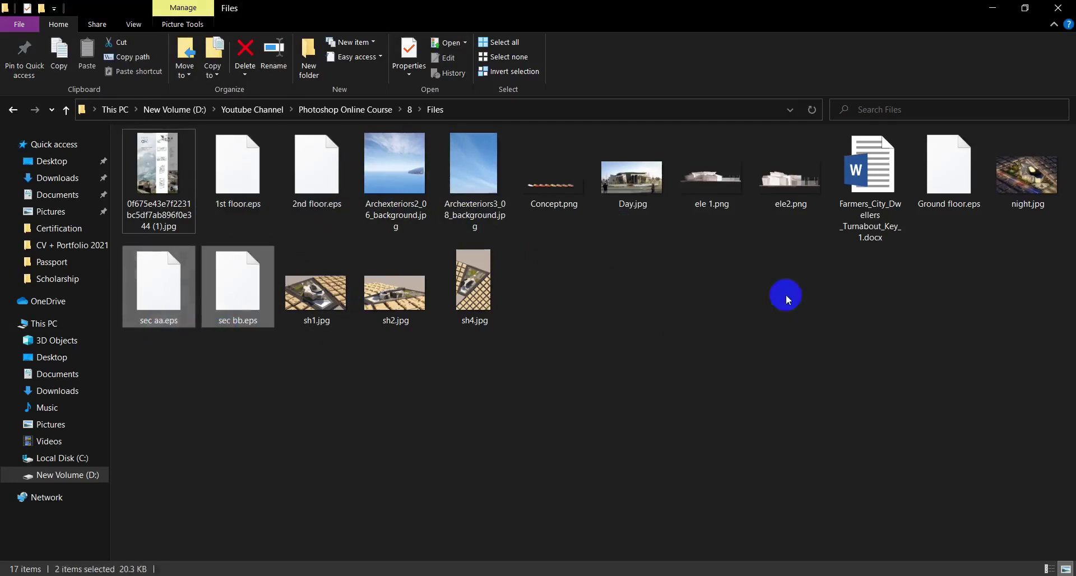
pyautogui.click(953, 161)
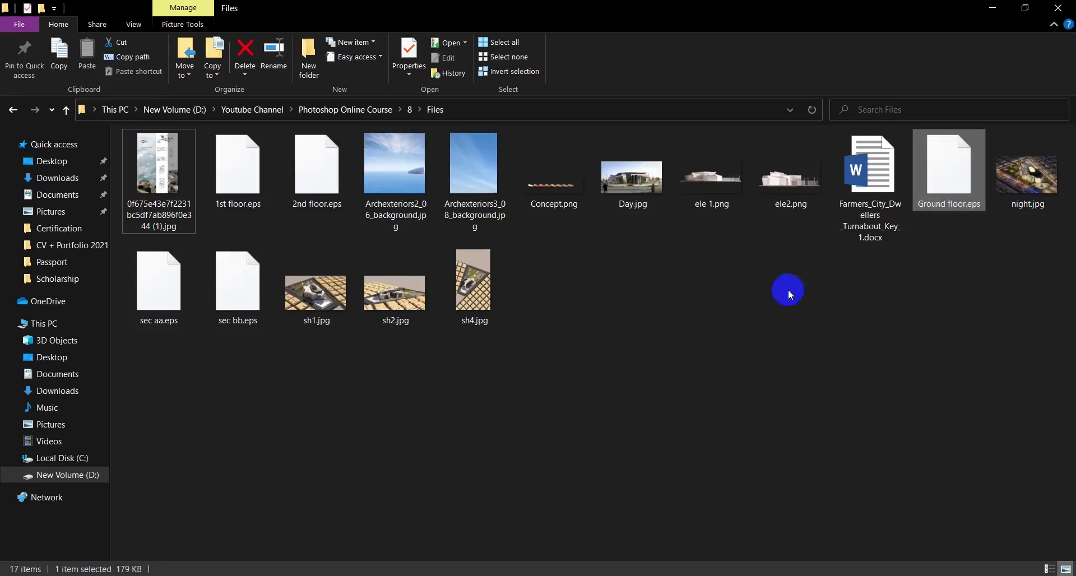
pyautogui.moveTo(679, 250); pyautogui.dragTo(641, 187)
pyautogui.moveTo(520, 420); pyautogui.dragTo(307, 287)
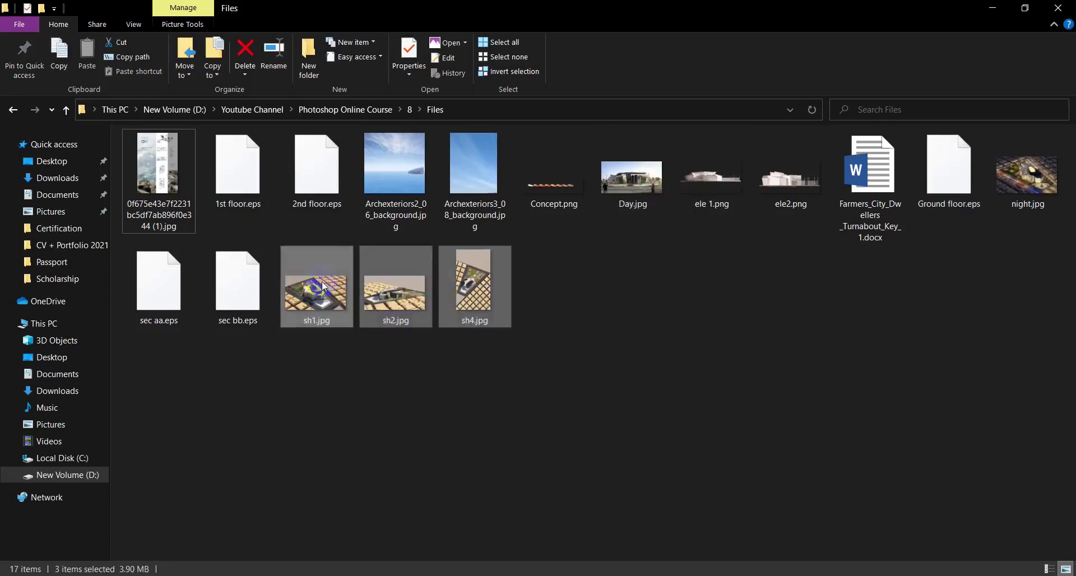
pyautogui.moveTo(573, 262); pyautogui.dragTo(548, 143)
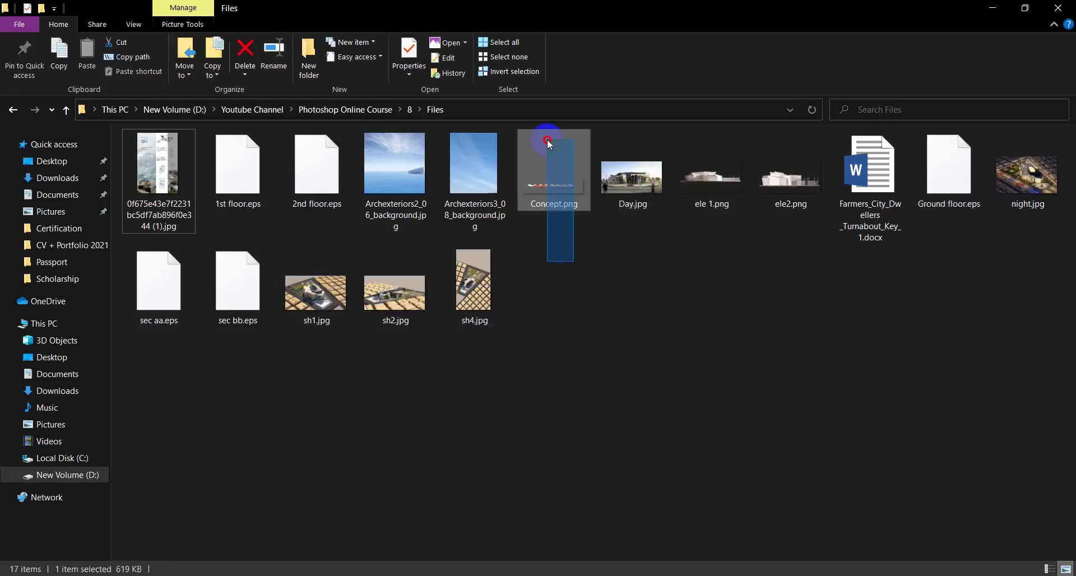
pyautogui.click(451, 167)
pyautogui.click(466, 169)
pyautogui.moveTo(802, 259); pyautogui.dragTo(670, 163)
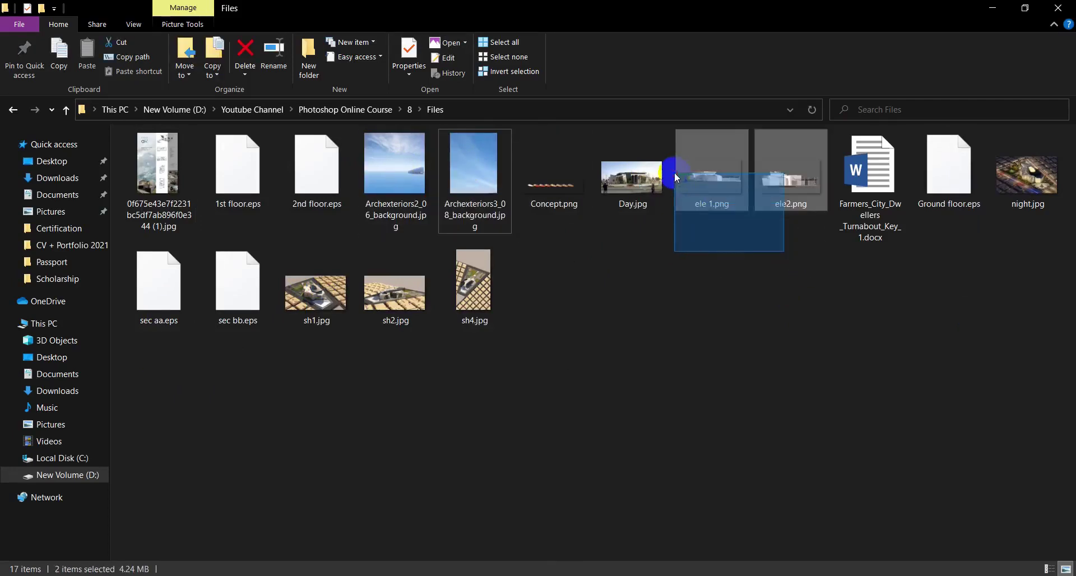
pyautogui.click(957, 280)
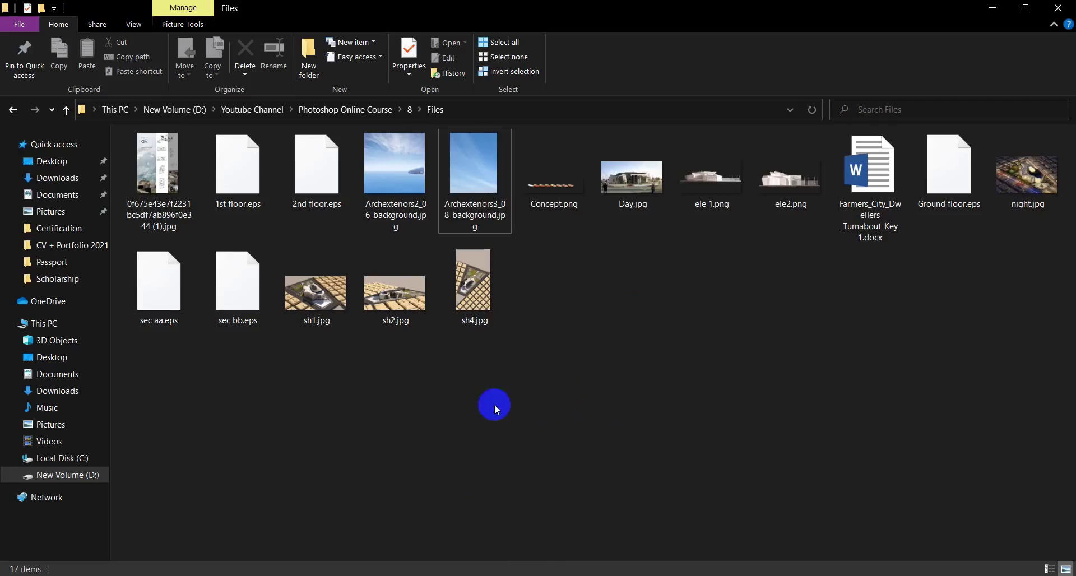
# Switch to the Architectural Posters folder and view its reference posters one after another, starting with the first image
pyautogui.click(163, 569)
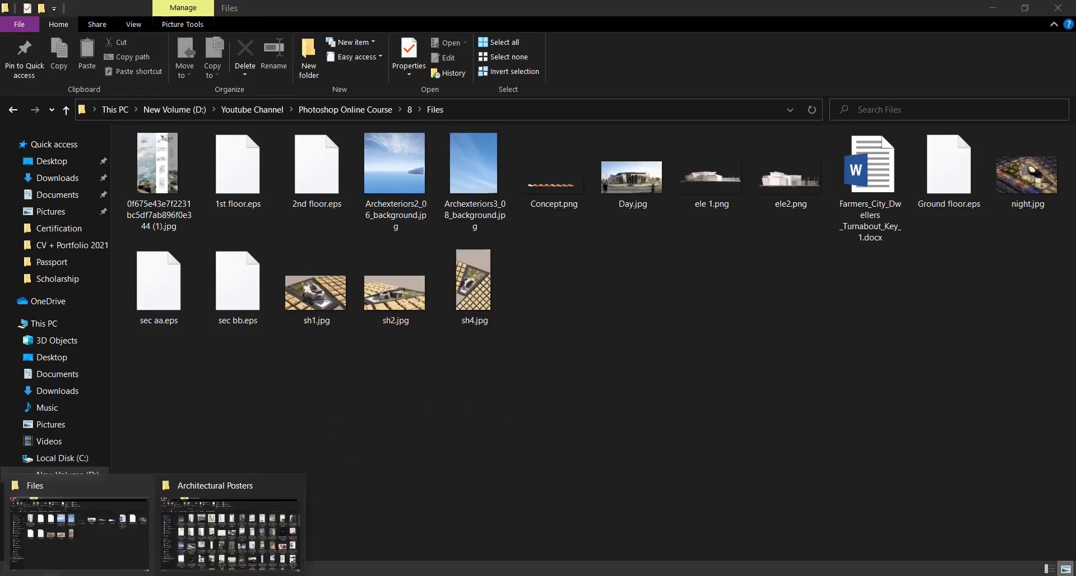
pyautogui.click(218, 543)
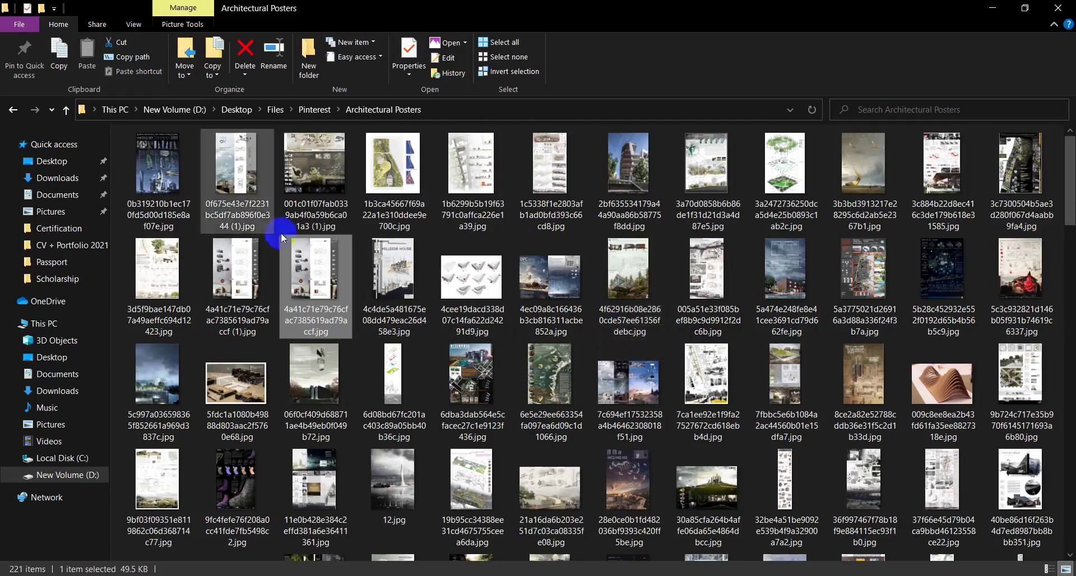
pyautogui.doubleClick(160, 168)
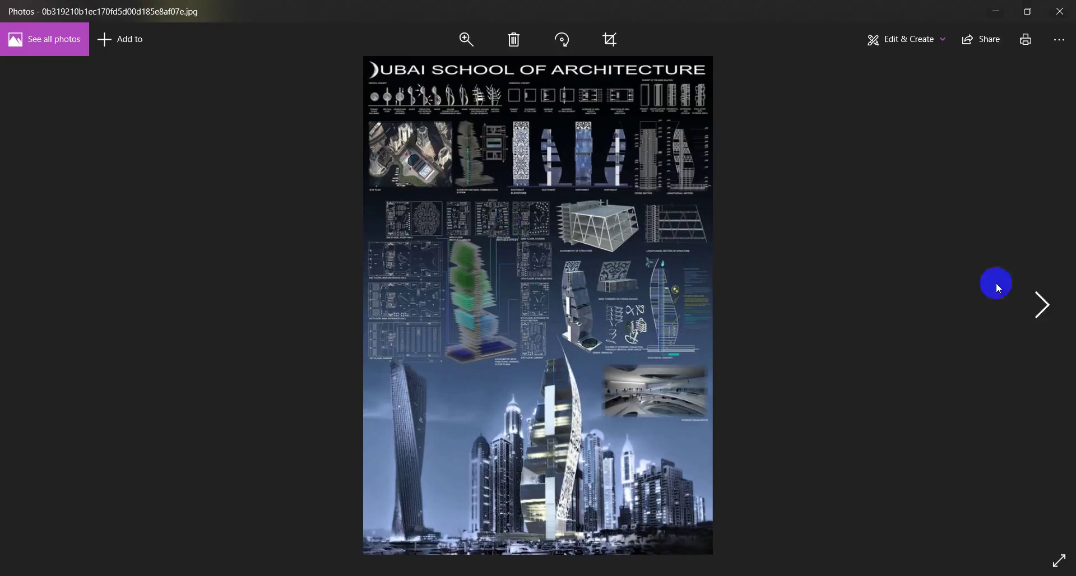
pyautogui.click(1043, 302)
pyautogui.click(1046, 303)
pyautogui.click(1045, 303)
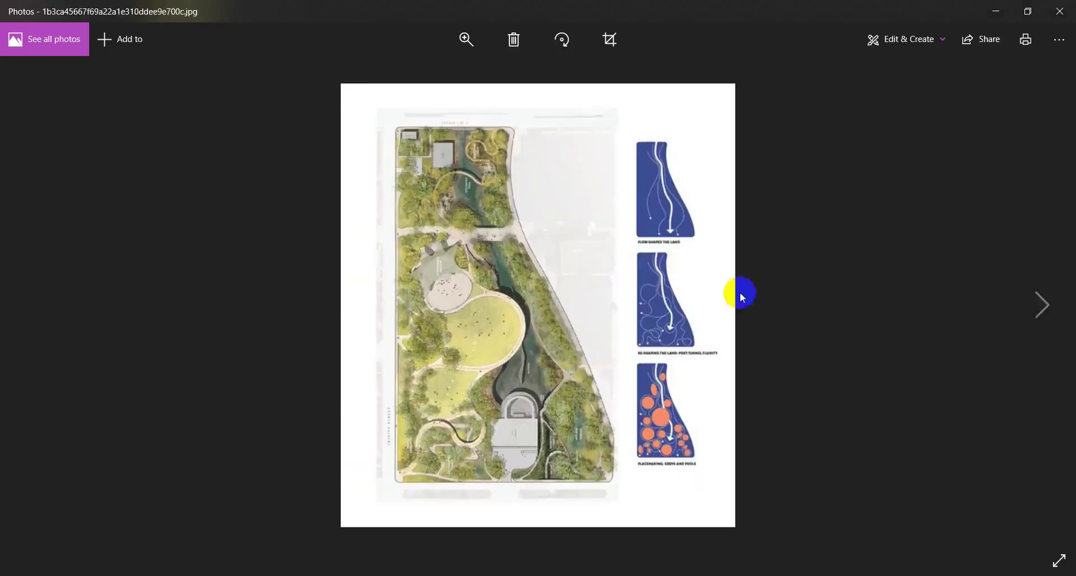
pyautogui.click(1026, 329)
pyautogui.click(1034, 307)
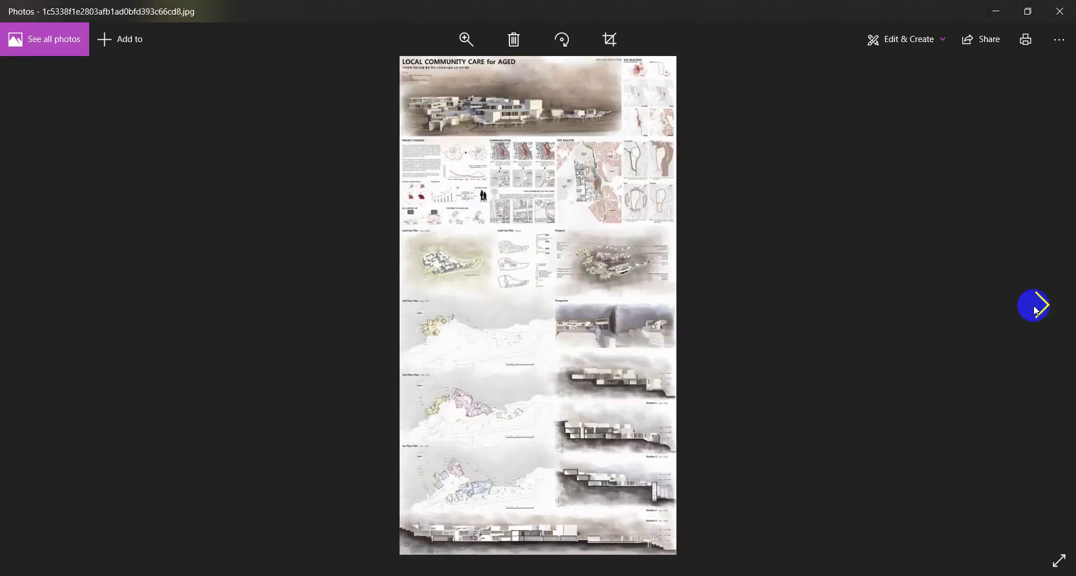
pyautogui.click(1033, 306)
pyautogui.click(1034, 306)
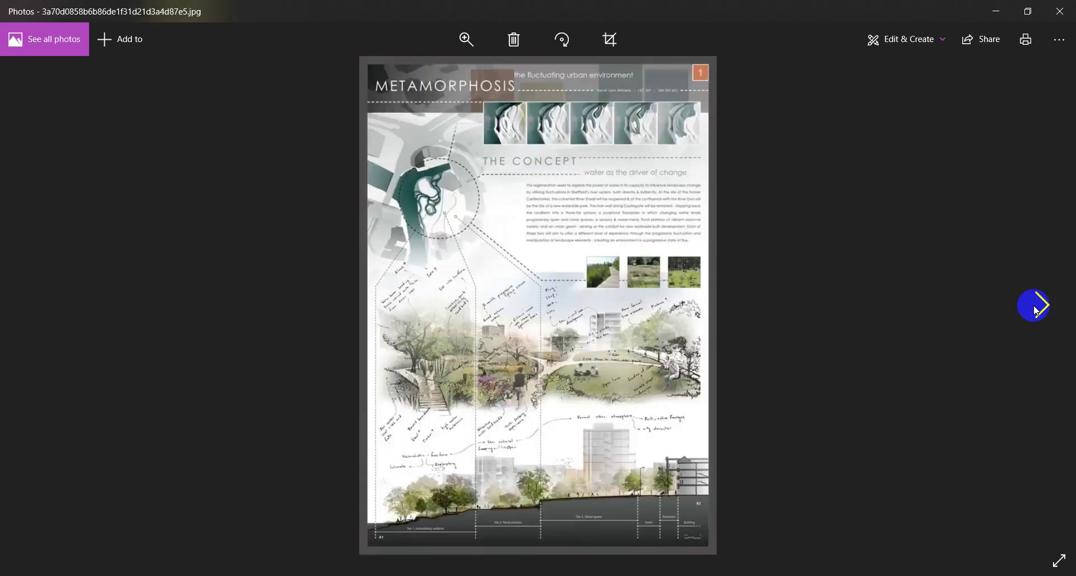
pyautogui.click(1035, 309)
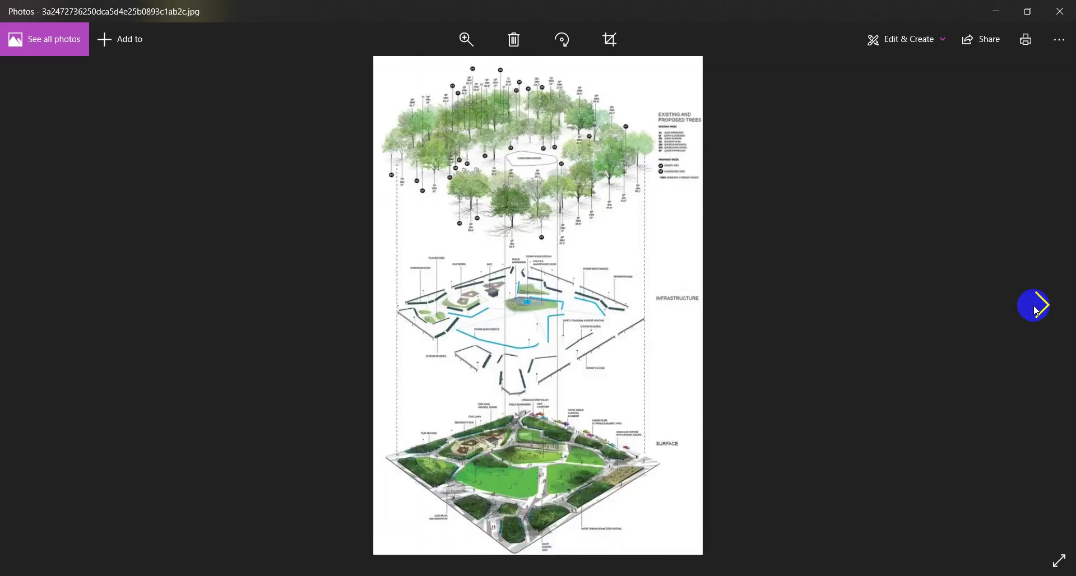
pyautogui.click(1035, 309)
pyautogui.click(1034, 308)
pyautogui.click(1035, 309)
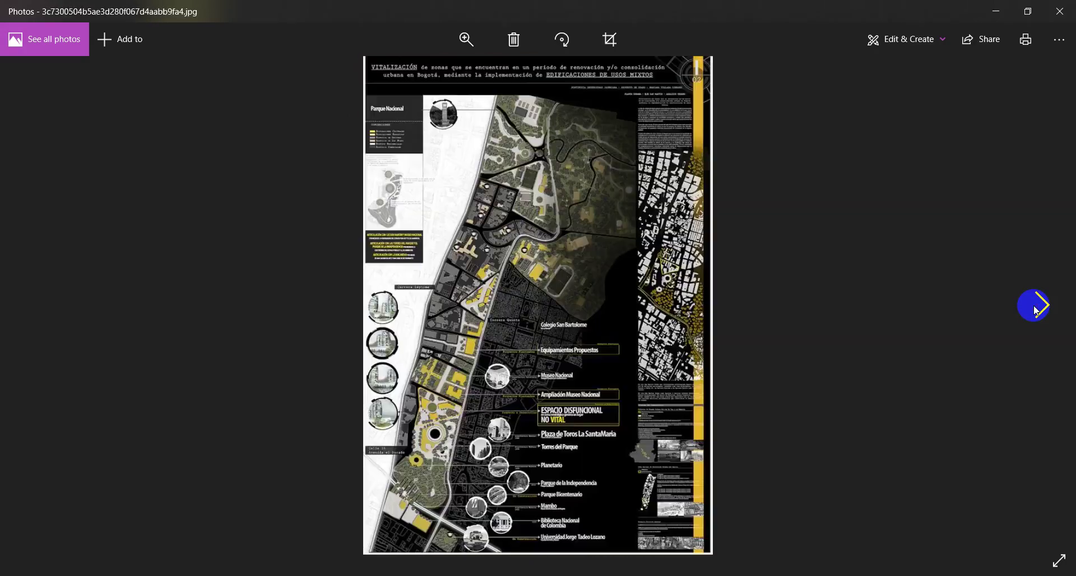
pyautogui.click(1035, 308)
pyautogui.click(1034, 309)
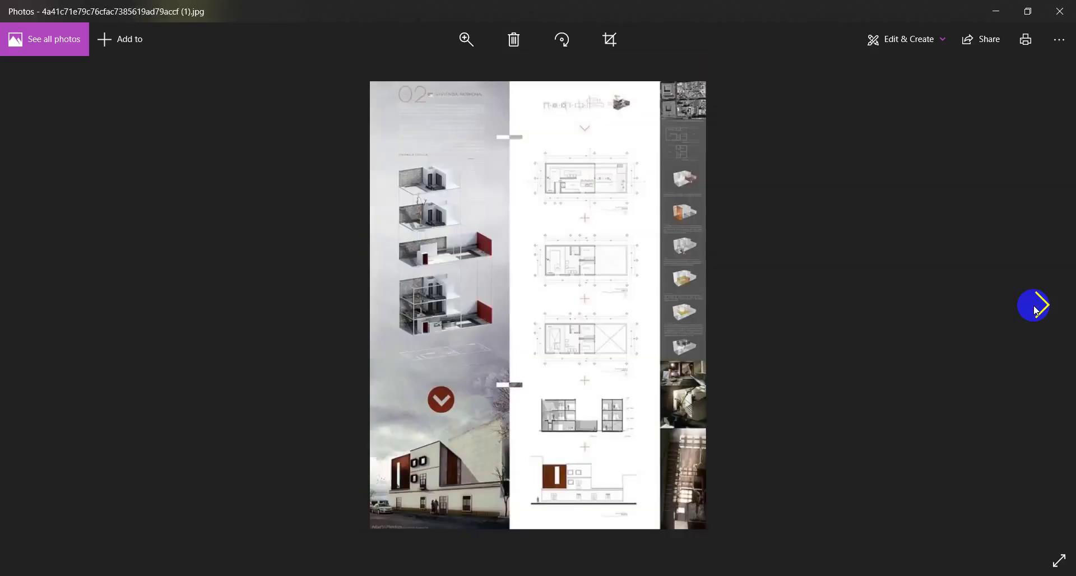
pyautogui.click(1035, 308)
pyautogui.click(1034, 309)
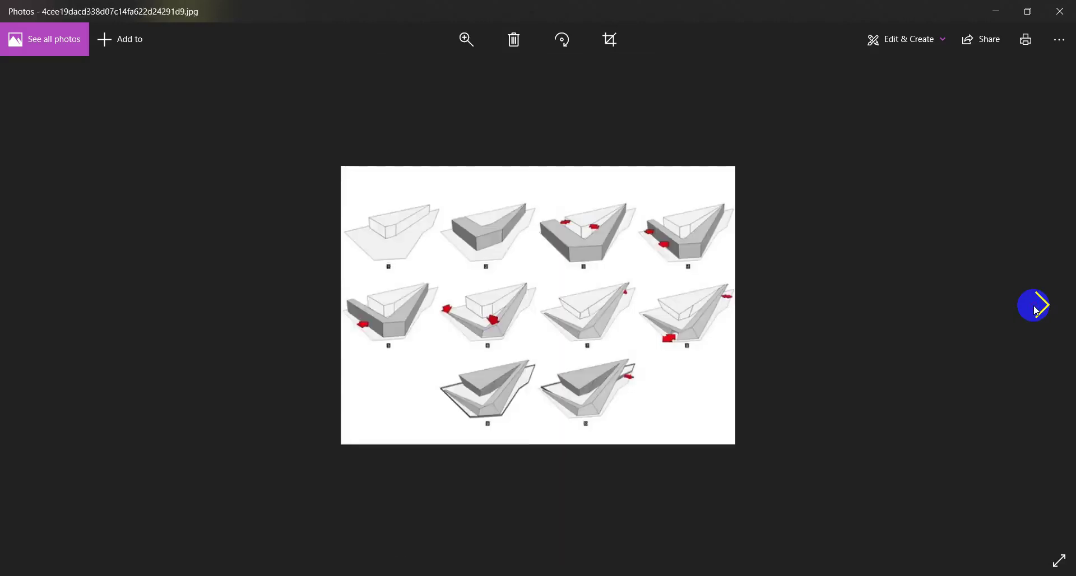
pyautogui.click(1034, 309)
pyautogui.click(1035, 309)
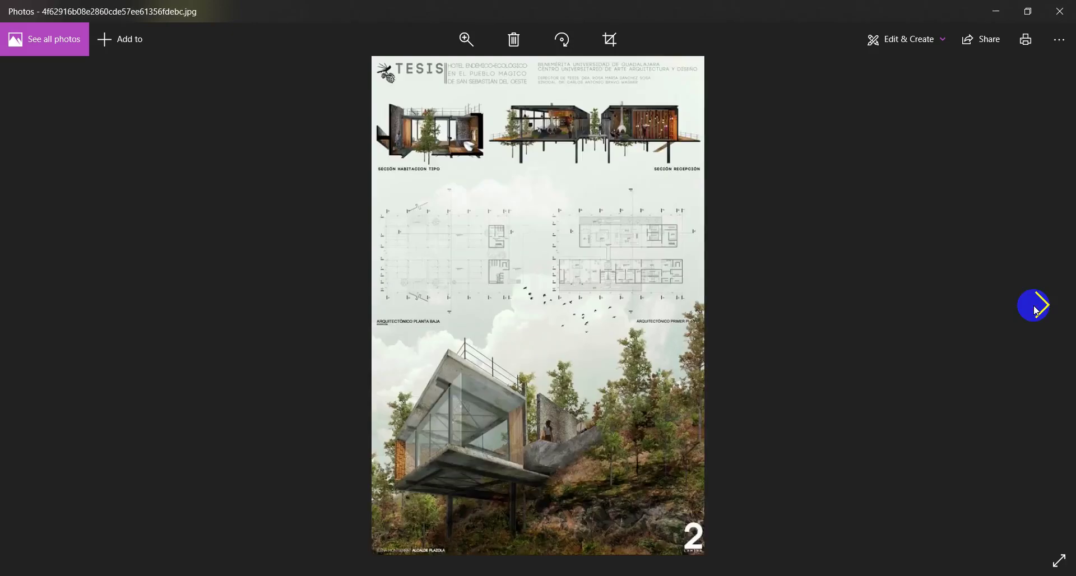
pyautogui.click(1035, 309)
pyautogui.click(1035, 309)
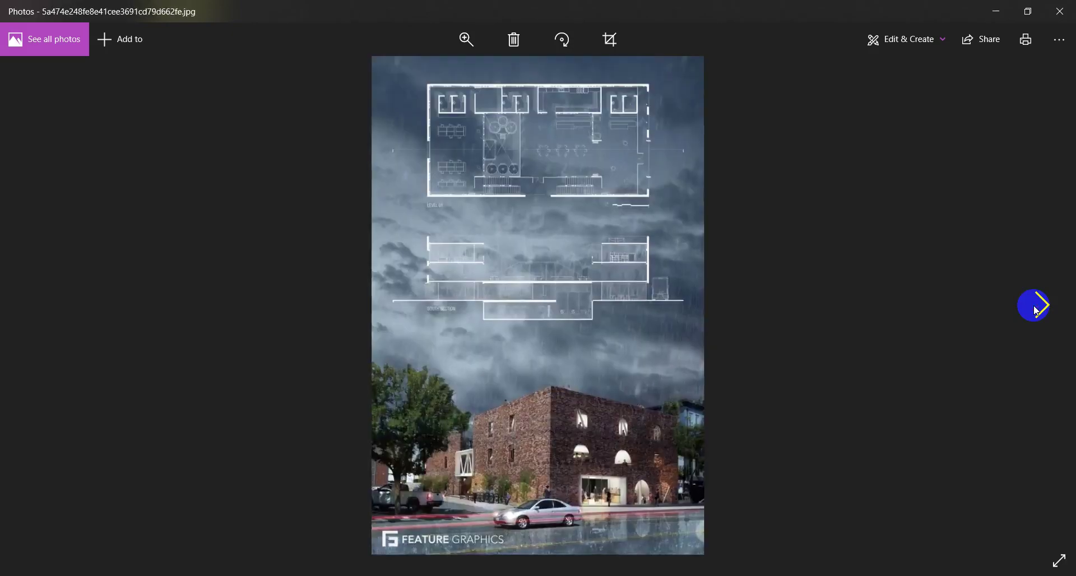
pyautogui.click(1035, 308)
pyautogui.click(1034, 309)
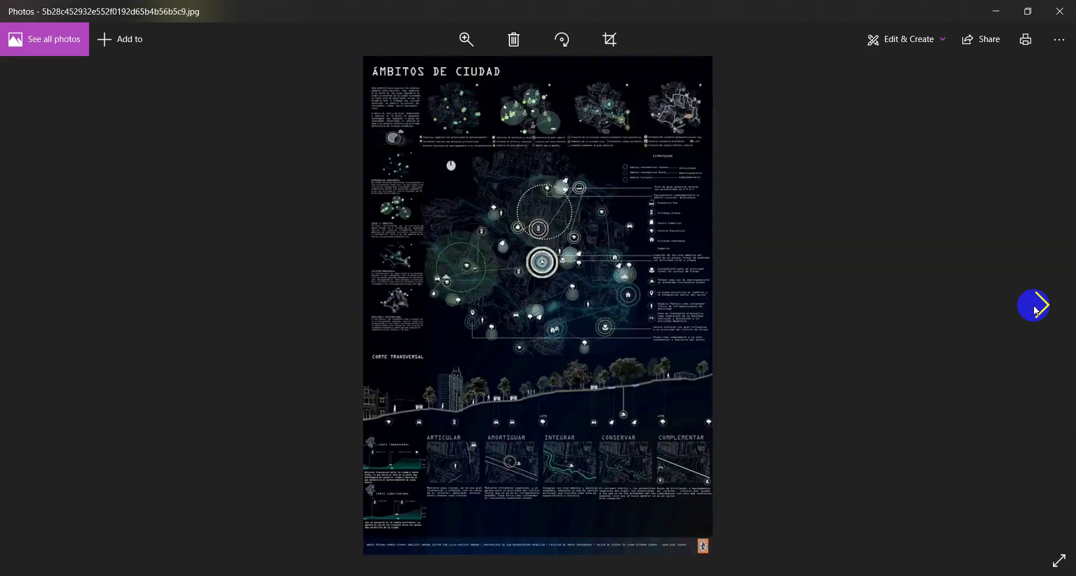
pyautogui.click(1035, 308)
pyautogui.click(1034, 308)
pyautogui.click(1035, 309)
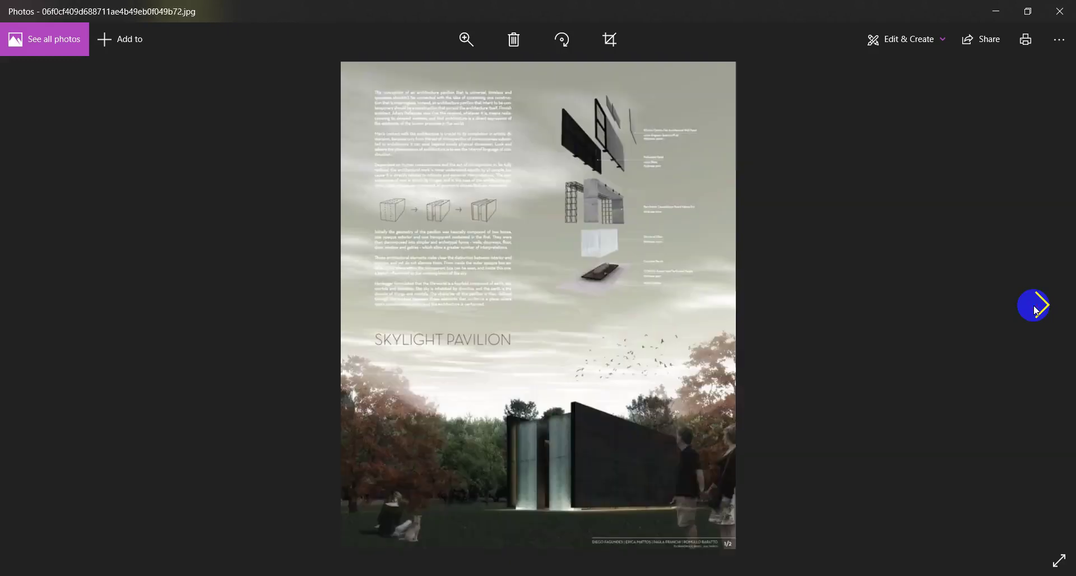
pyautogui.click(1059, 12)
# Skim the remaining poster thumbnails in the Architectural Posters folder and return to the project's Files folder
pyautogui.scroll(-5, 596, 288)
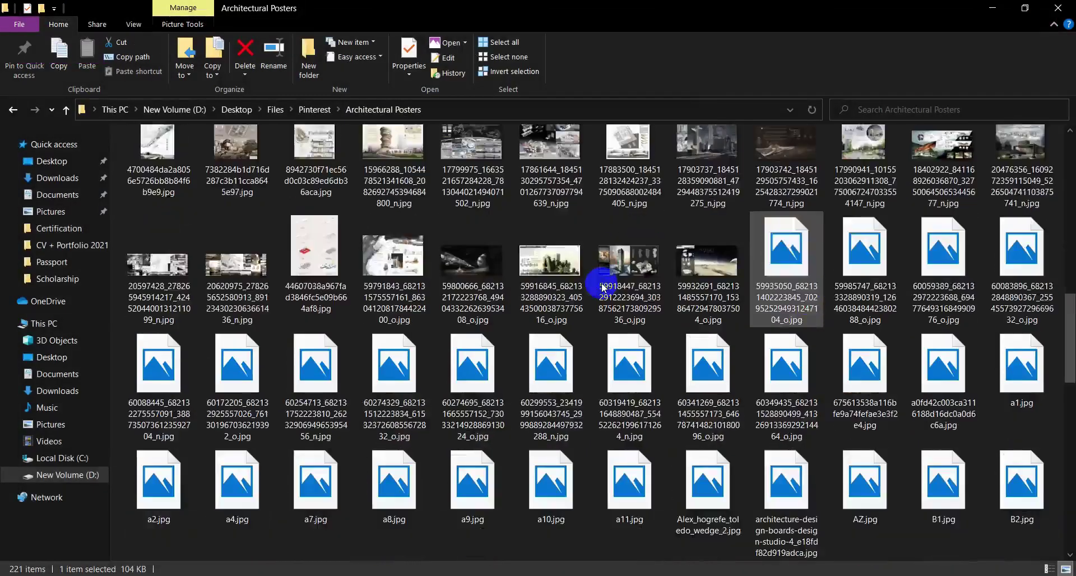
pyautogui.scroll(-3, 493, 334)
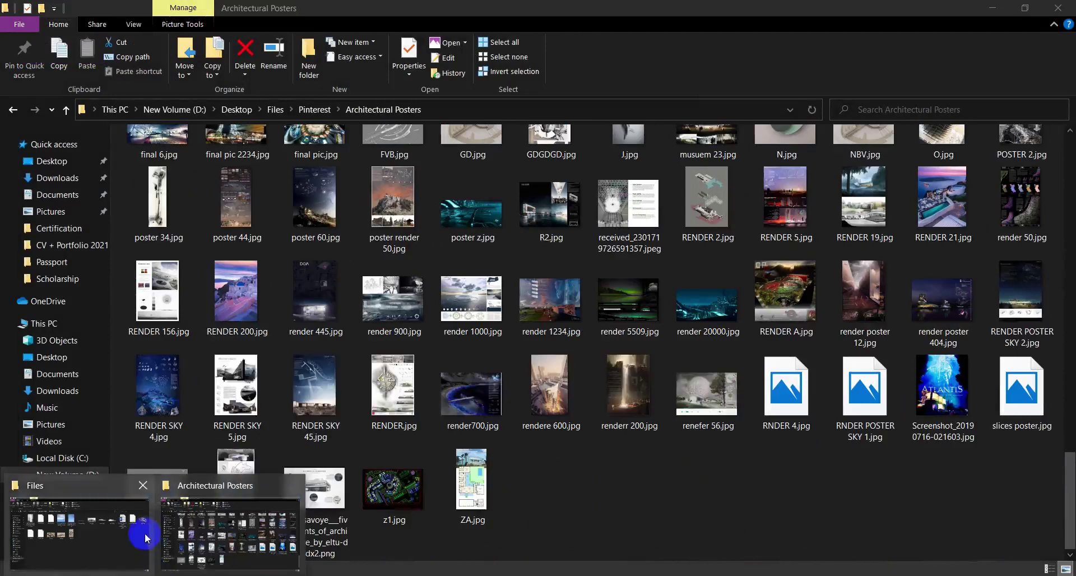
pyautogui.click(150, 533)
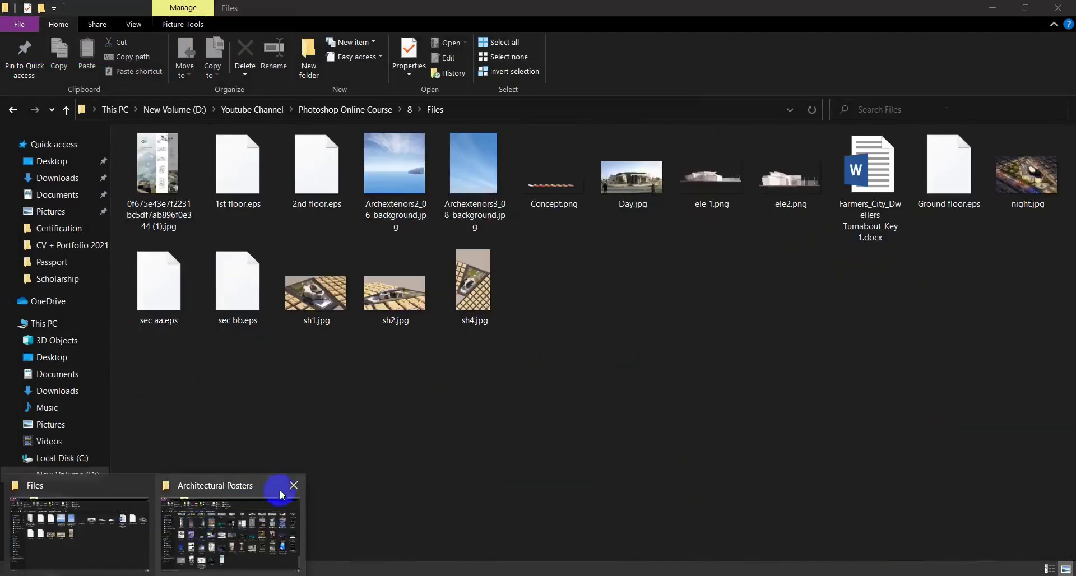
pyautogui.click(194, 530)
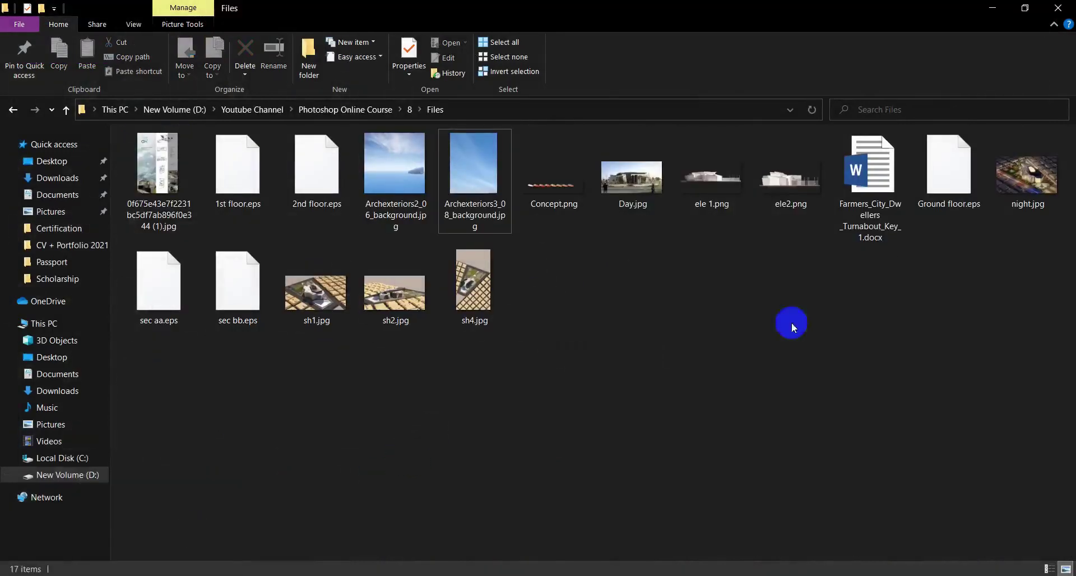
# Open the casa aR reference poster from the Files folder and examine its layout and house render up close
pyautogui.click(167, 177)
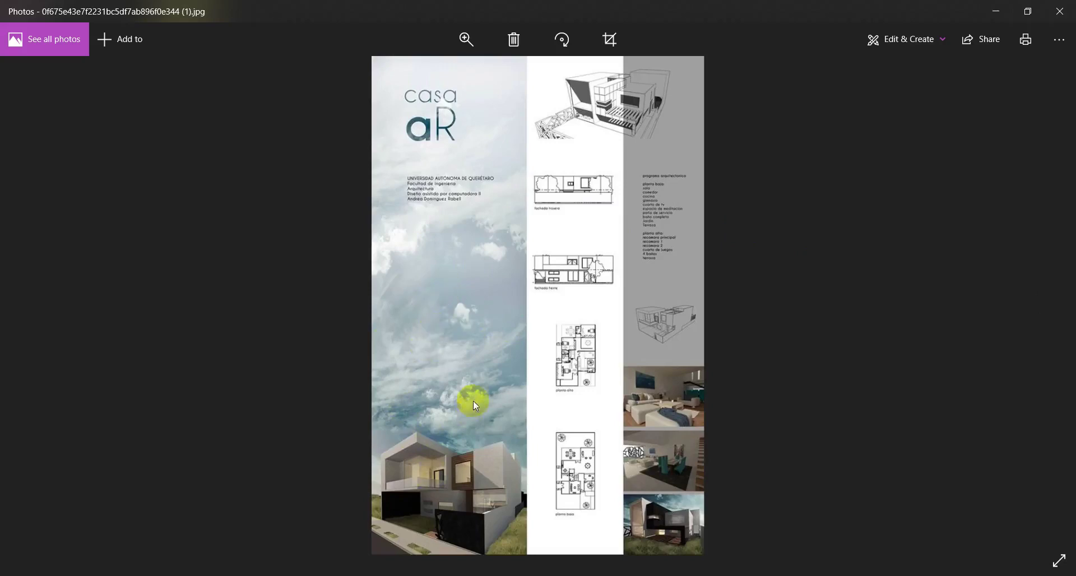
pyautogui.scroll(4, 449, 478)
pyautogui.moveTo(425, 471); pyautogui.dragTo(466, 408)
pyautogui.scroll(-4, 465, 408)
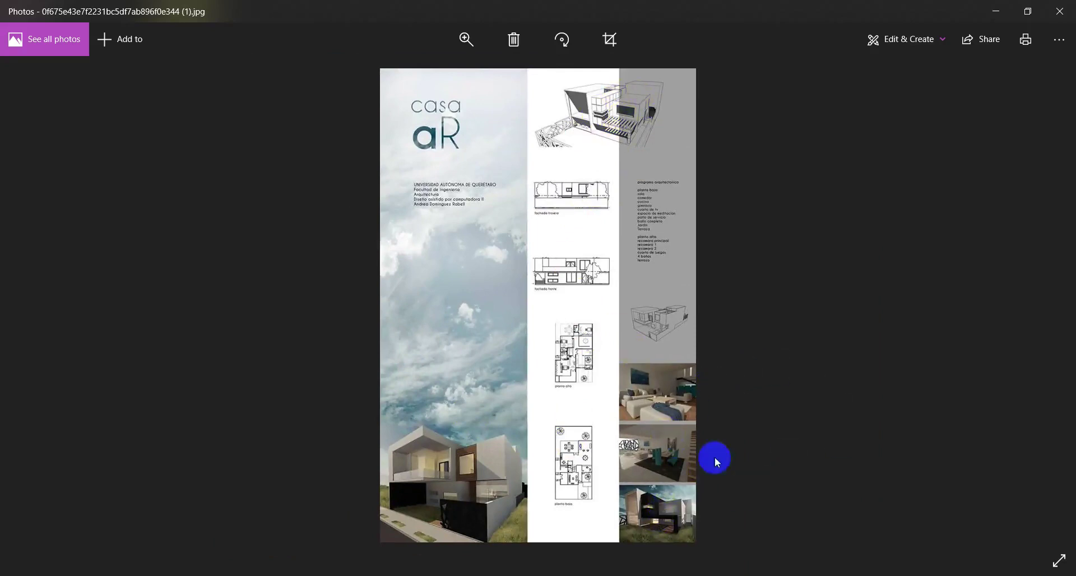
pyautogui.click(1059, 11)
pyautogui.moveTo(1022, 434); pyautogui.dragTo(222, 420)
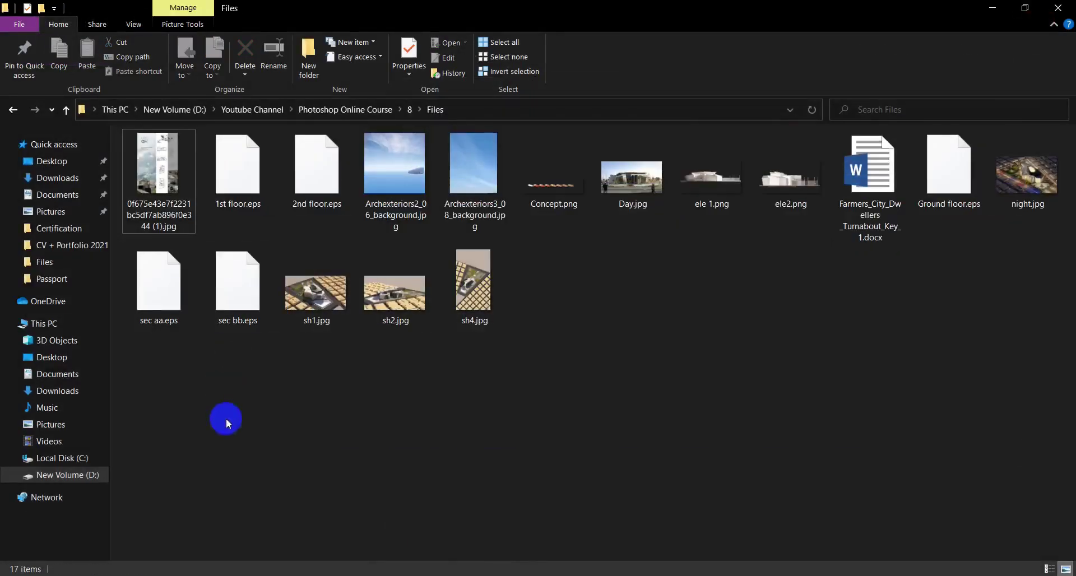
pyautogui.moveTo(144, 377); pyautogui.dragTo(644, 290)
pyautogui.moveTo(1037, 285); pyautogui.dragTo(217, 140)
pyautogui.click(611, 446)
# Switch to Photoshop and create a 90 x 110 cm portrait document at 55 pixels/centimeter in RGB Color with a white background
pyautogui.click(355, 575)
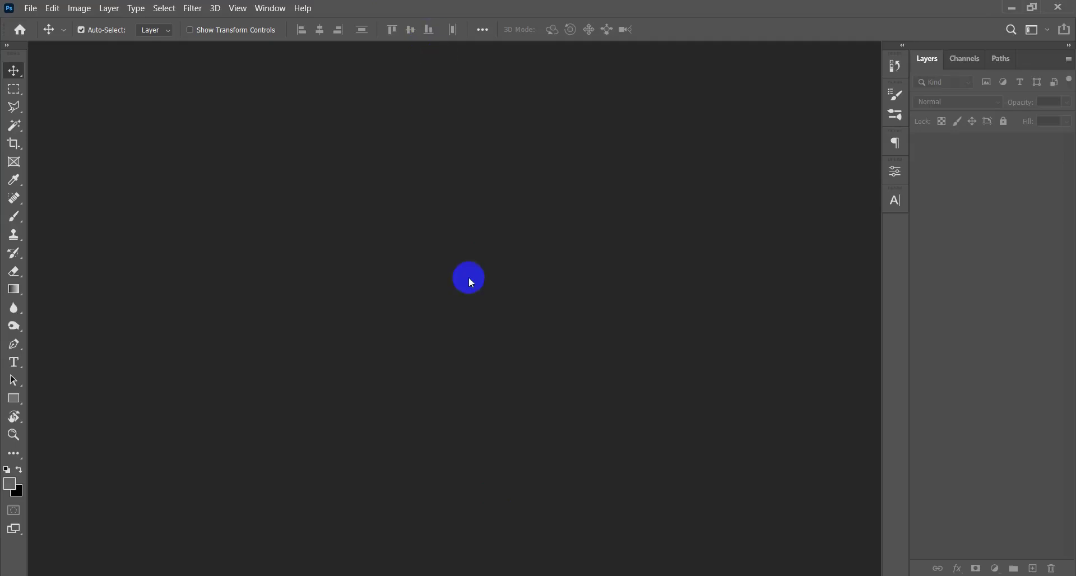
pyautogui.press('ctrl')
pyautogui.hotkey('ctrl', 'n')
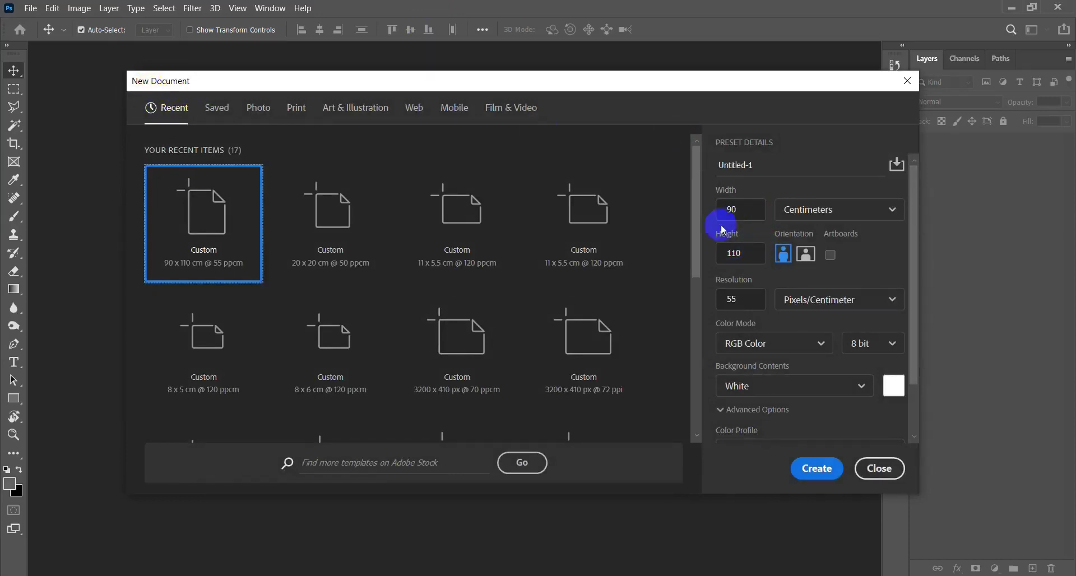
pyautogui.doubleClick(749, 209)
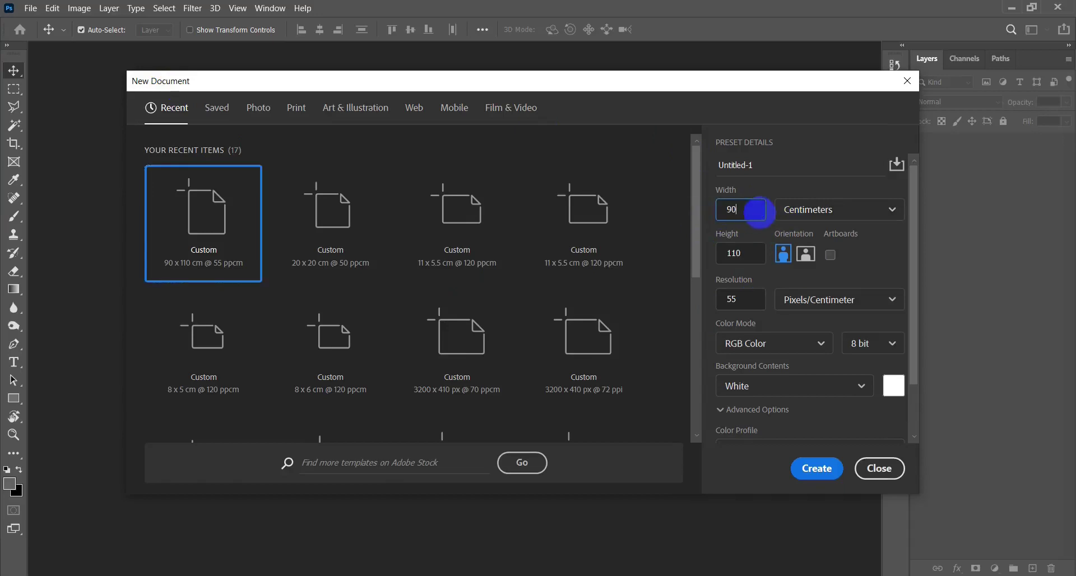
pyautogui.doubleClick(751, 255)
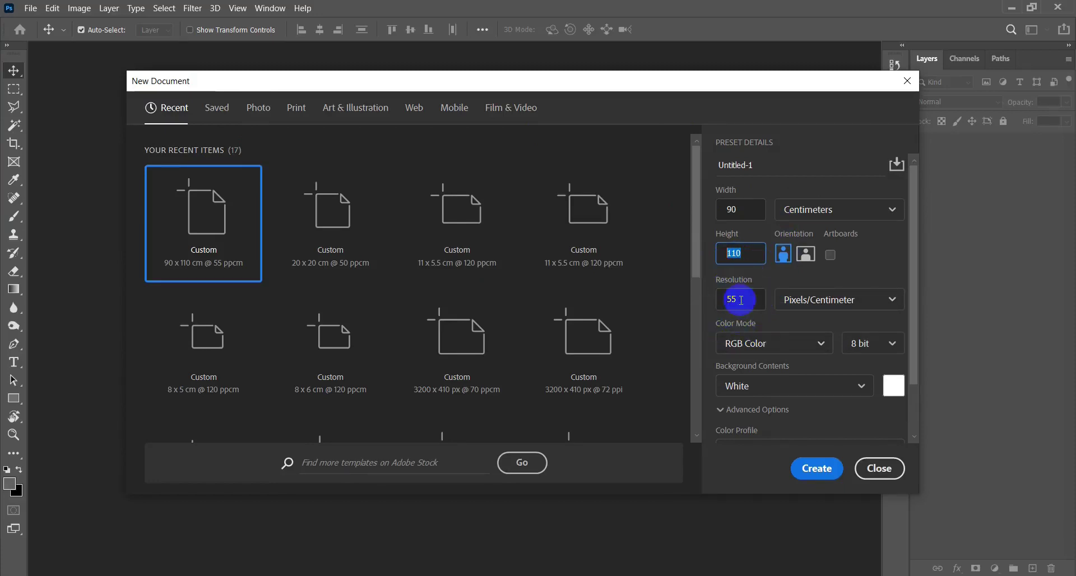
pyautogui.moveTo(744, 300); pyautogui.dragTo(716, 299)
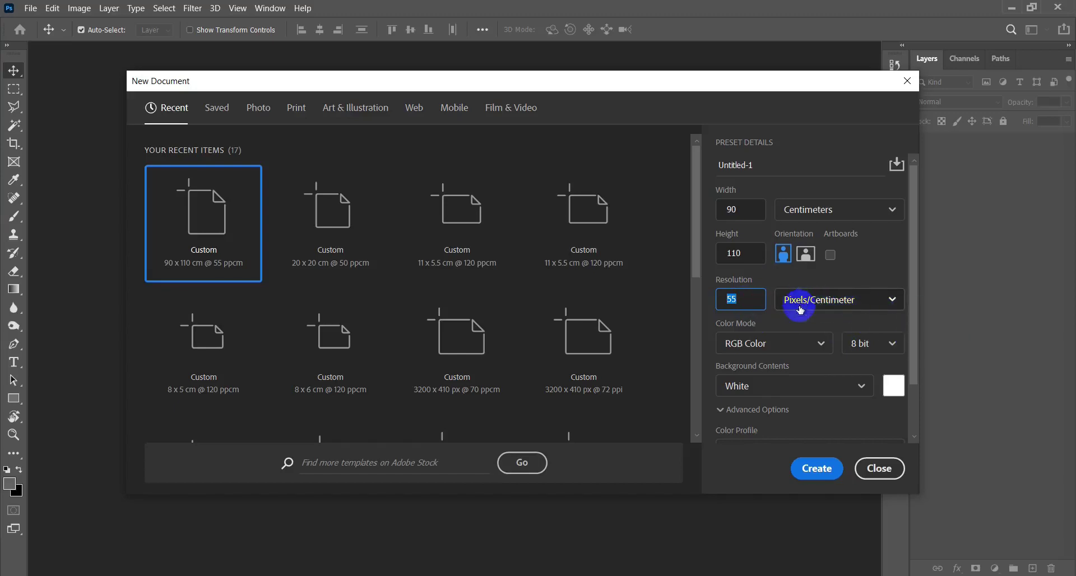
pyautogui.click(819, 469)
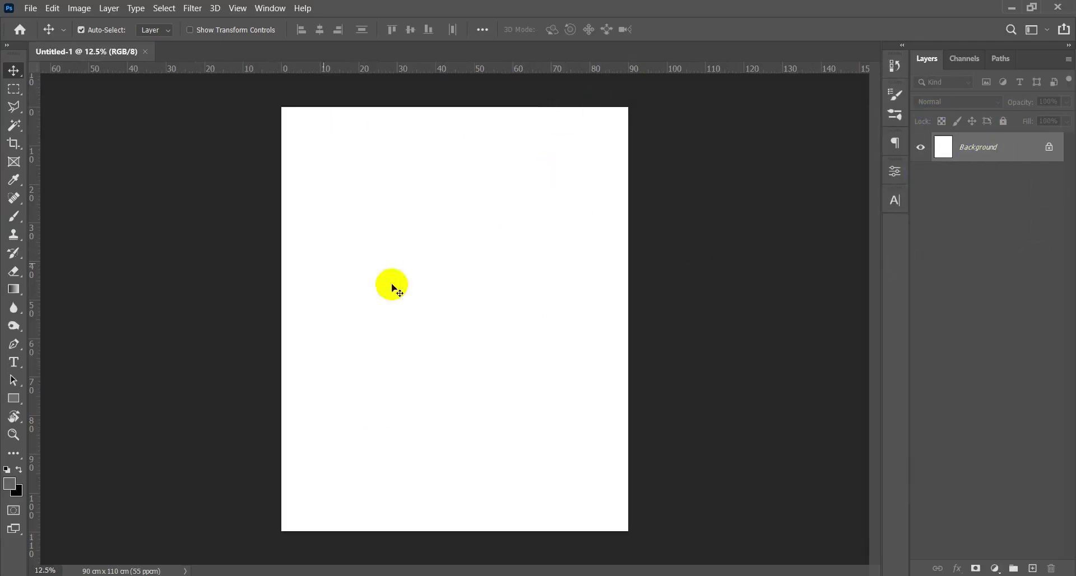
# Unlock the Background layer and hide the rulers around the canvas
pyautogui.click(1058, 157)
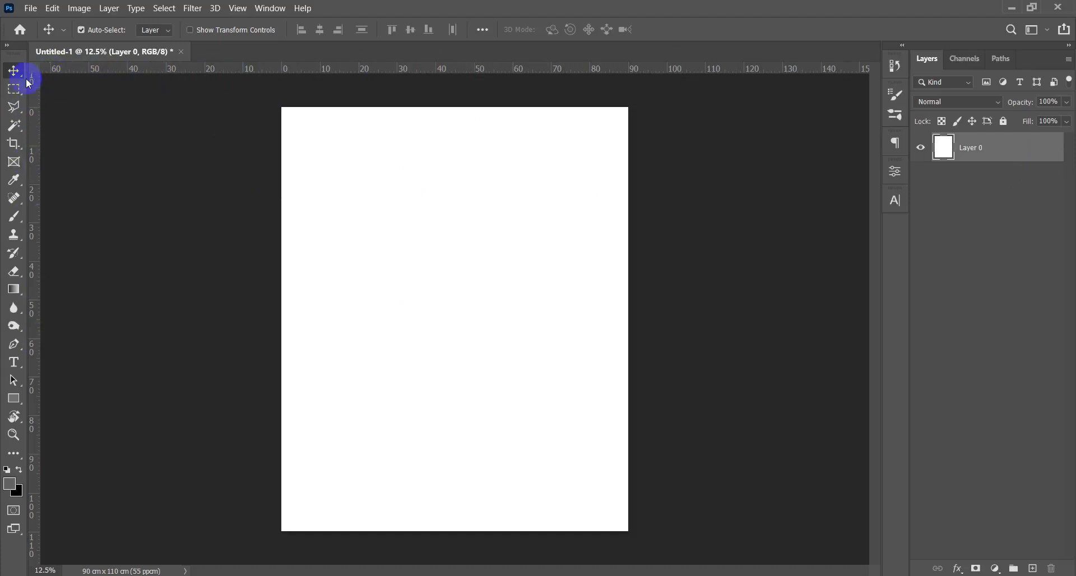
pyautogui.hotkey('ctrl', 'r')
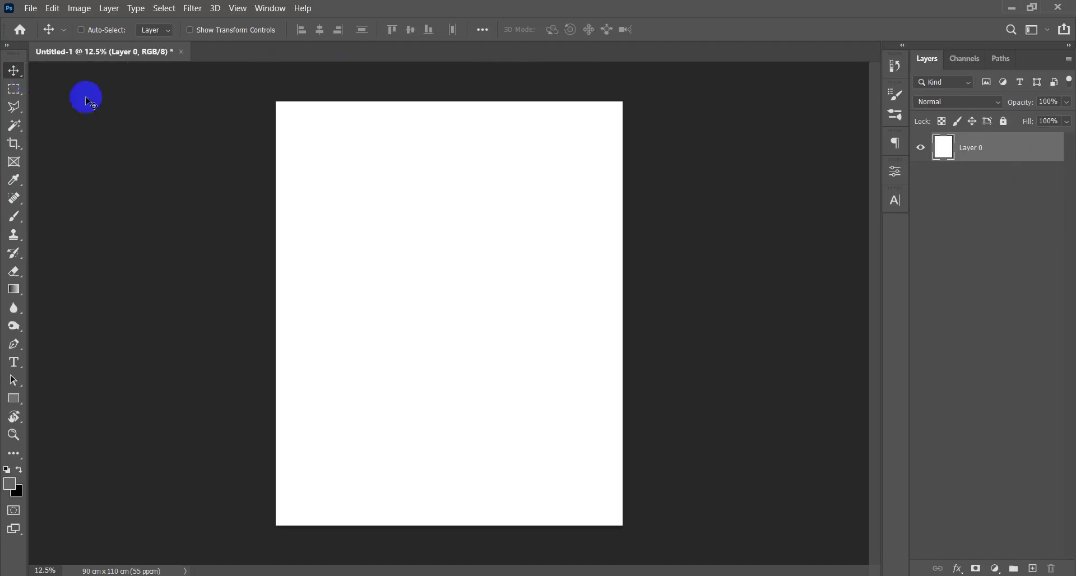
# Show the rulers around the canvas
pyautogui.hotkey('ctrl', 'r')
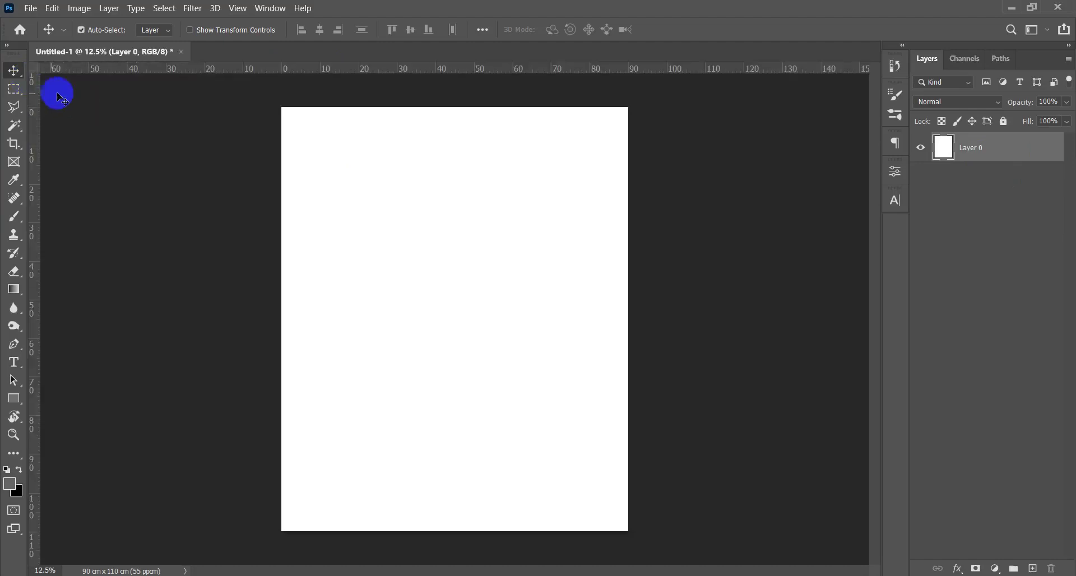
pyautogui.click(439, 125)
pyautogui.hotkey('ctrl', 'r')
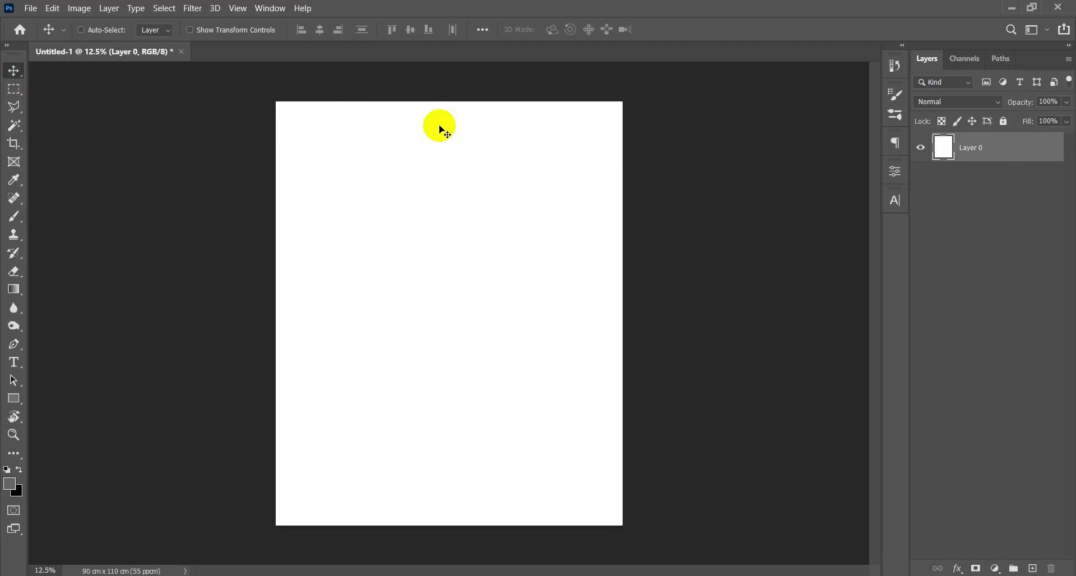
pyautogui.hotkey('ctrl', 'r')
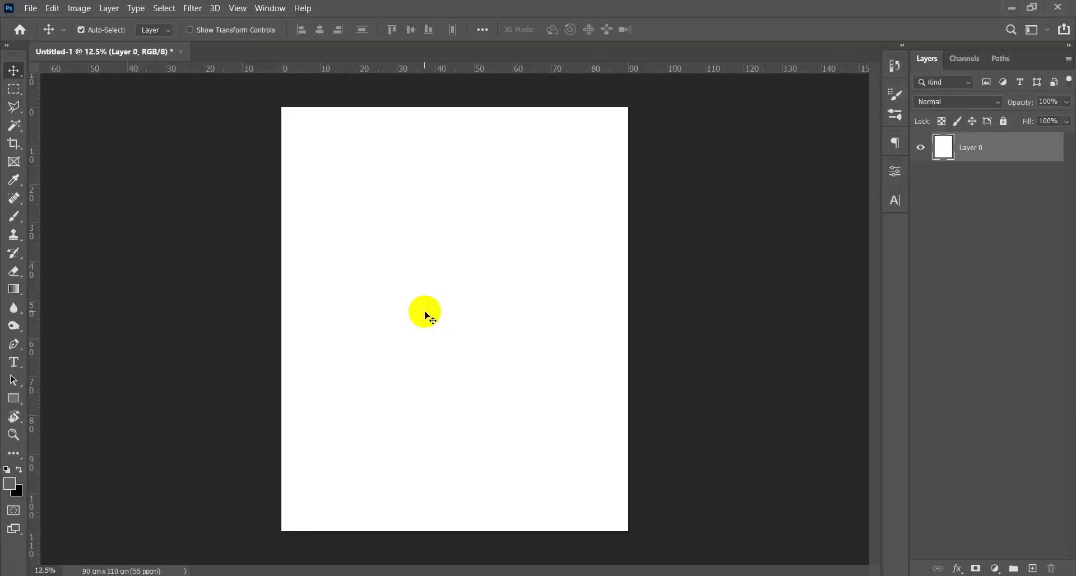
# Try moving the unlocked white Layer 0 around the canvas
pyautogui.scroll(1, 427, 312)
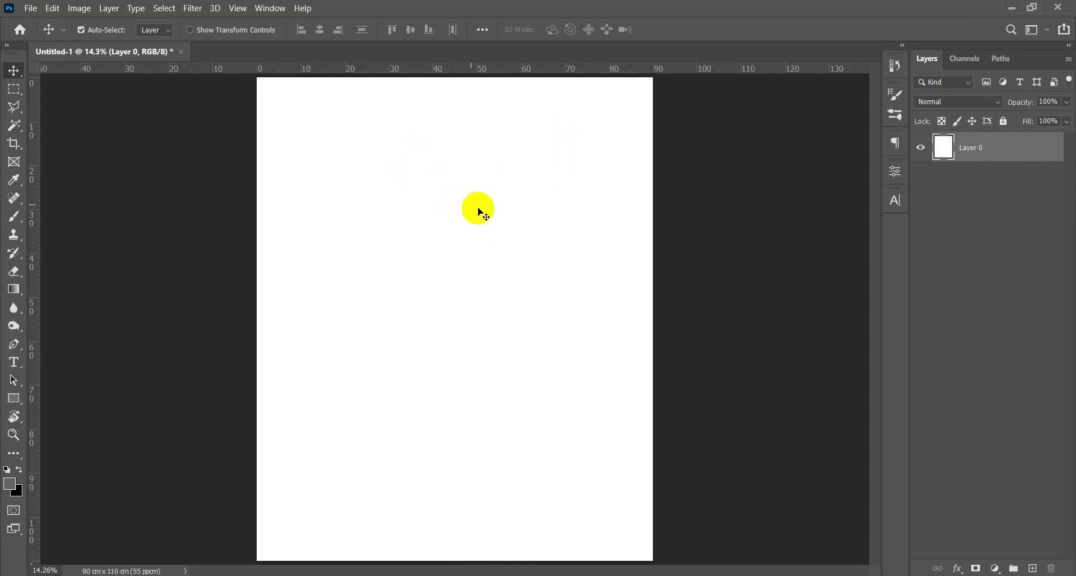
pyautogui.moveTo(552, 132); pyautogui.dragTo(395, 286)
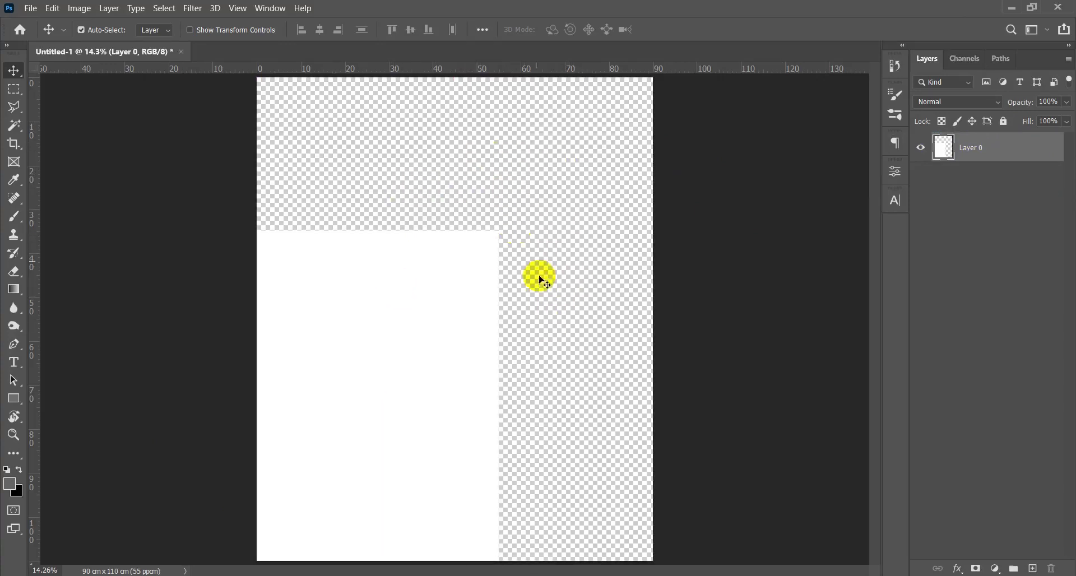
pyautogui.moveTo(368, 329); pyautogui.dragTo(694, 187)
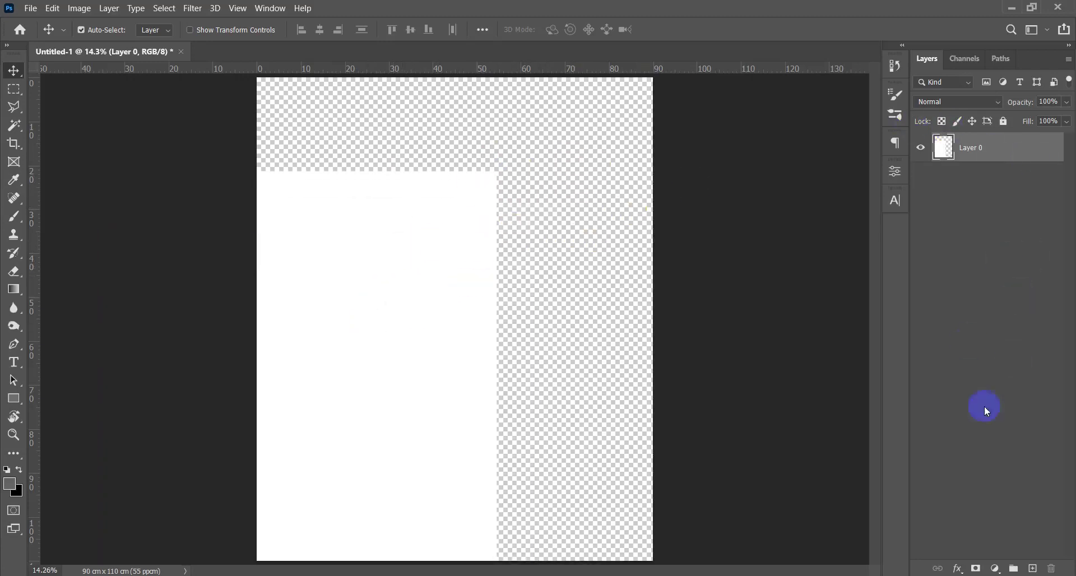
# Add a Solid Color fill layer in #f6f6f6 as the poster background and delete the white Layer 0
pyautogui.click(995, 565)
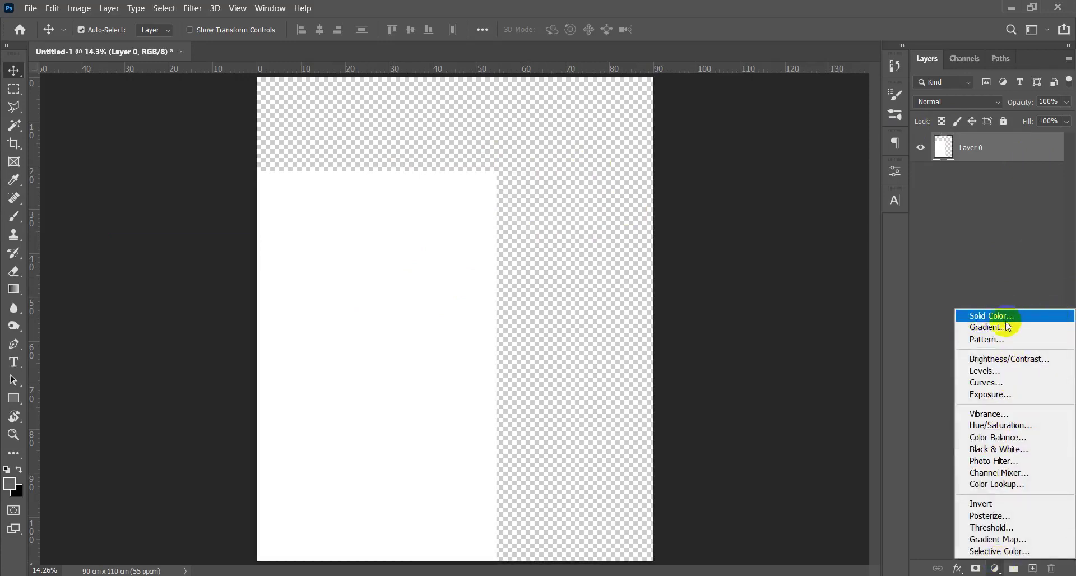
pyautogui.click(986, 316)
pyautogui.moveTo(132, 235)
pyautogui.mouseDown()
pyautogui.moveTo(91, 218)
pyautogui.moveTo(122, 244)
pyautogui.moveTo(98, 224)
pyautogui.mouseUp()
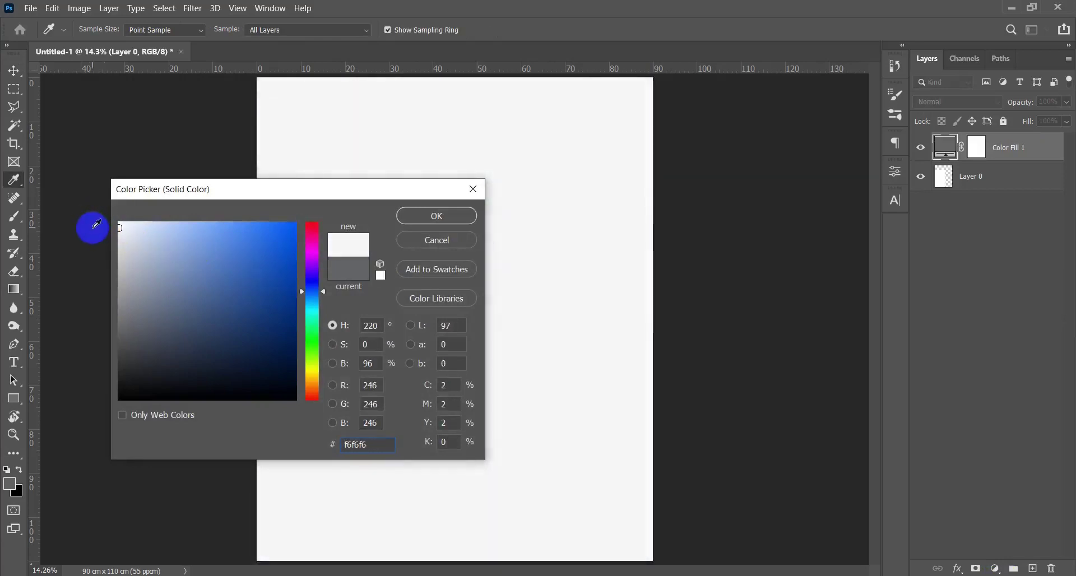
pyautogui.click(463, 220)
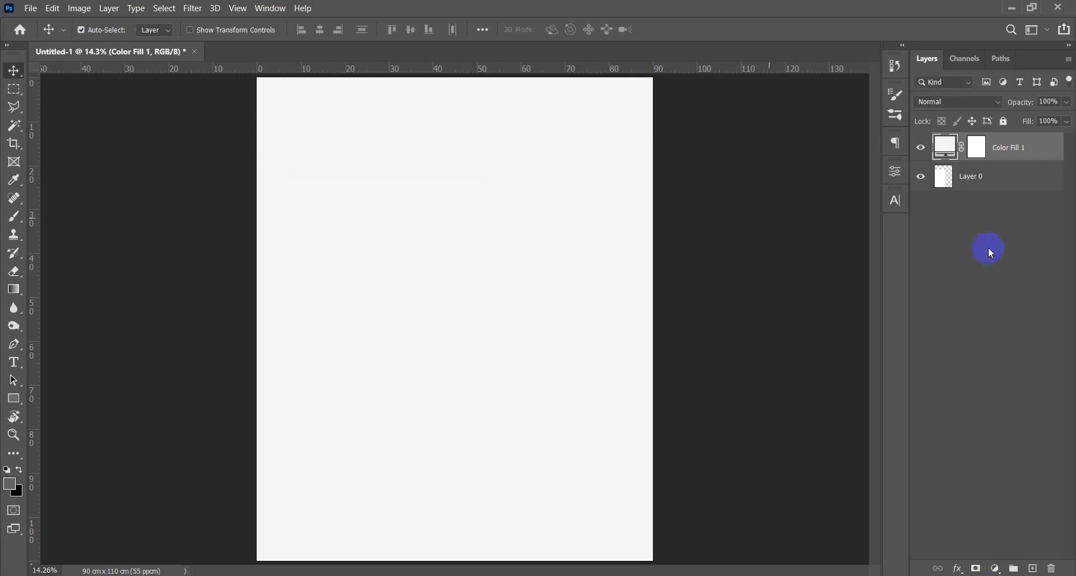
pyautogui.click(1022, 185)
pyautogui.press('Delete')
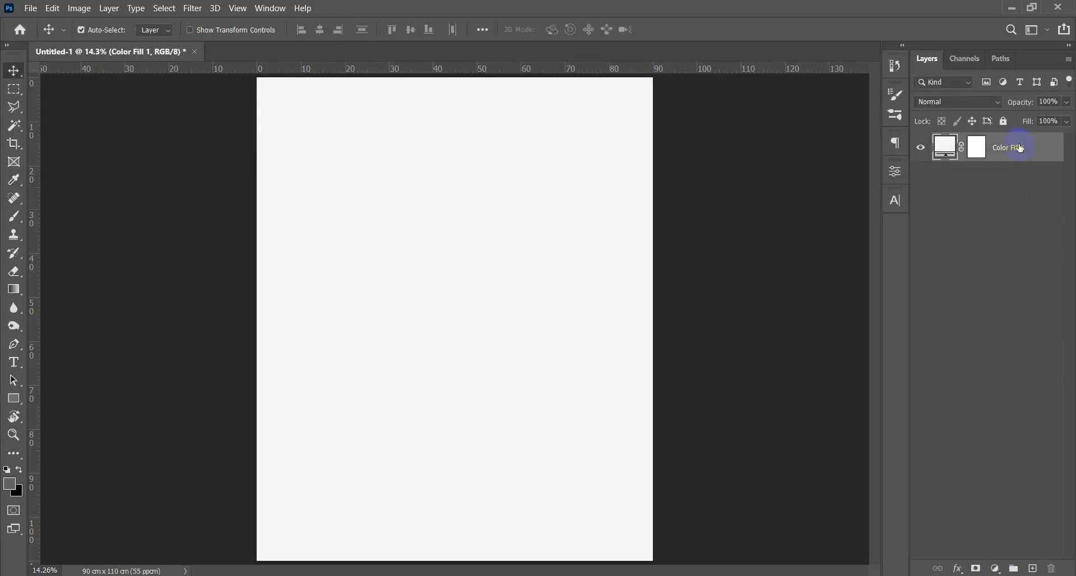
# Put the color fill layer in a group named BG and collapse the group
pyautogui.hotkey('ctrl', 'g')
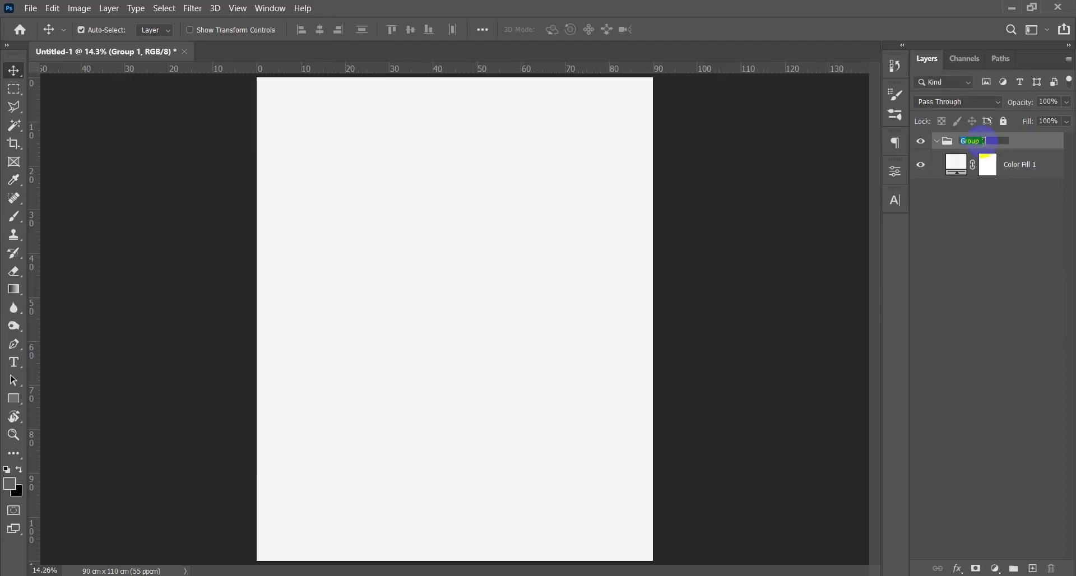
pyautogui.press('Return')
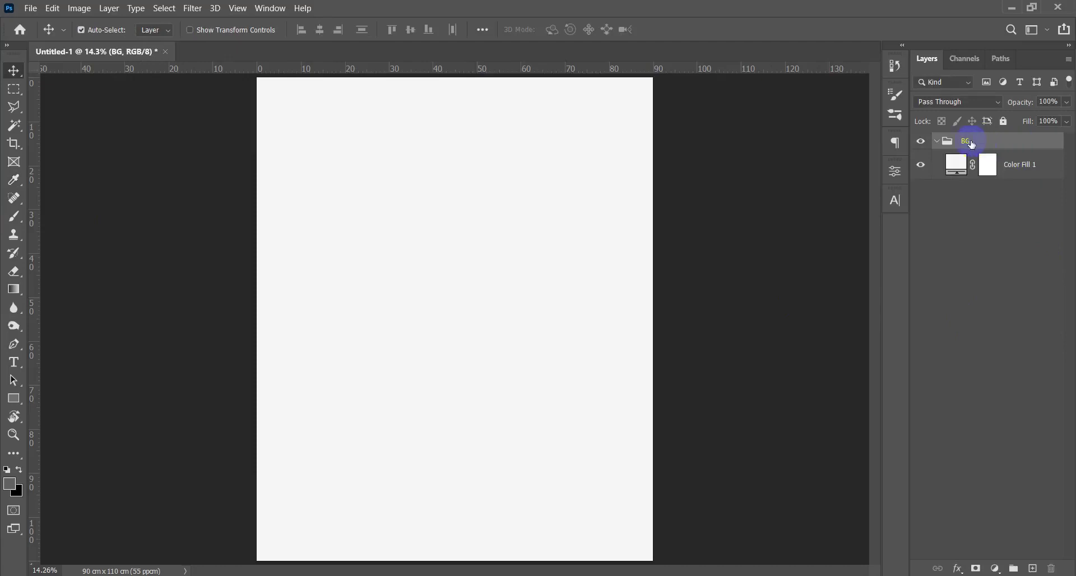
pyautogui.click(939, 141)
pyautogui.scroll(-4, 562, 246)
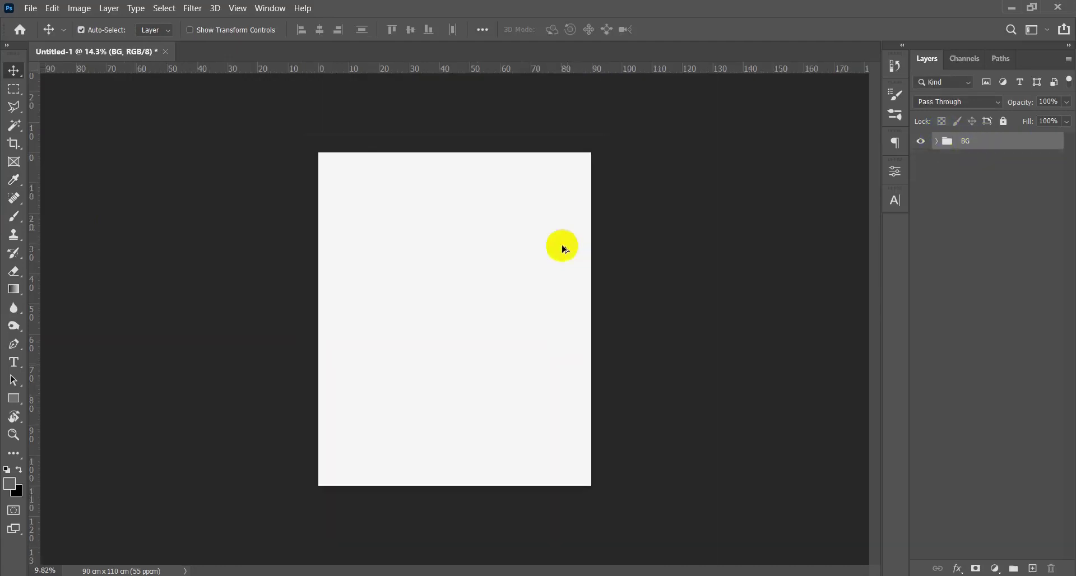
# Place the casa aR reference poster from the Files folder and scale it from the canvas's upper-left corner to the full canvas width
pyautogui.scroll(3, 542, 286)
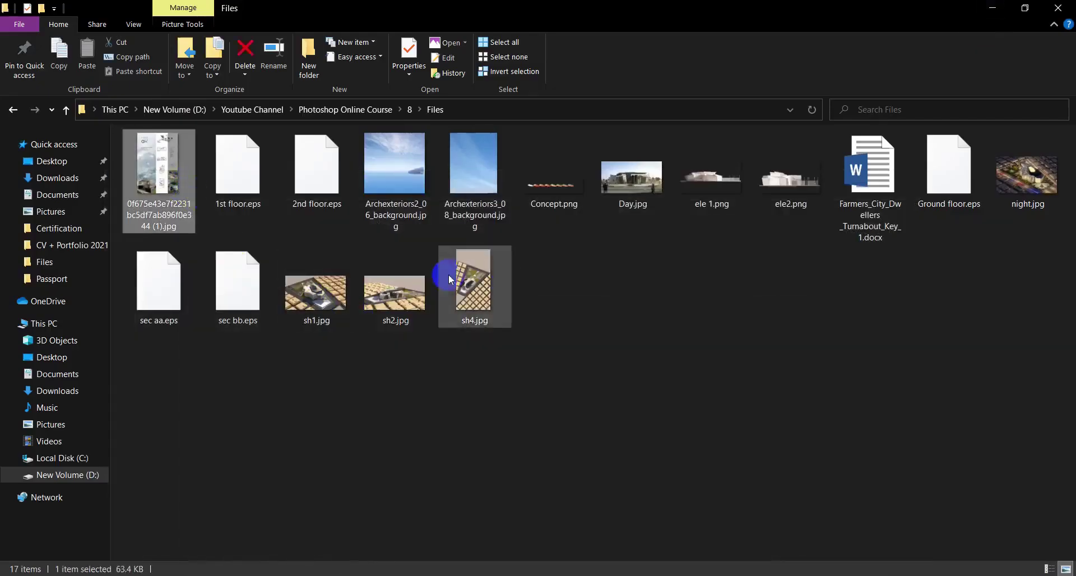
pyautogui.moveTo(247, 206); pyautogui.dragTo(418, 370)
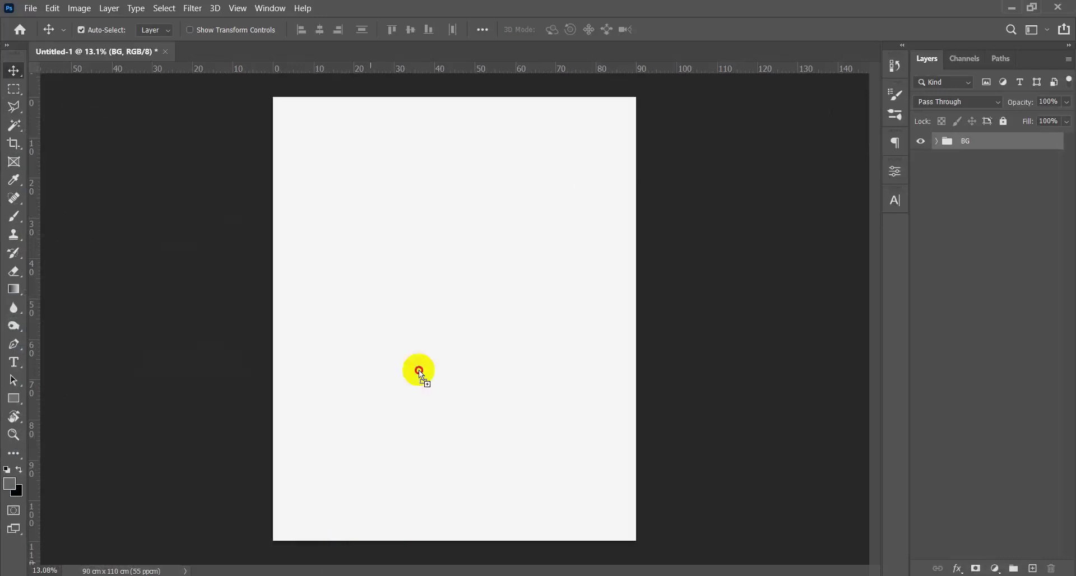
pyautogui.moveTo(545, 402); pyautogui.dragTo(544, 400)
pyautogui.moveTo(463, 317); pyautogui.dragTo(329, 168)
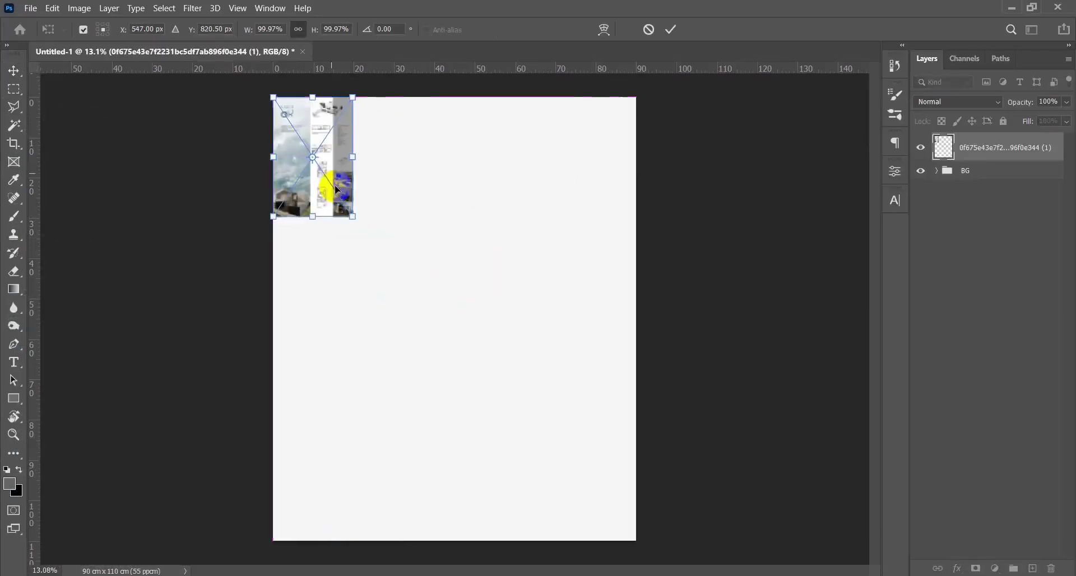
pyautogui.moveTo(352, 217); pyautogui.dragTo(655, 572)
pyautogui.moveTo(633, 371); pyautogui.dragTo(636, 367)
pyautogui.press('Return')
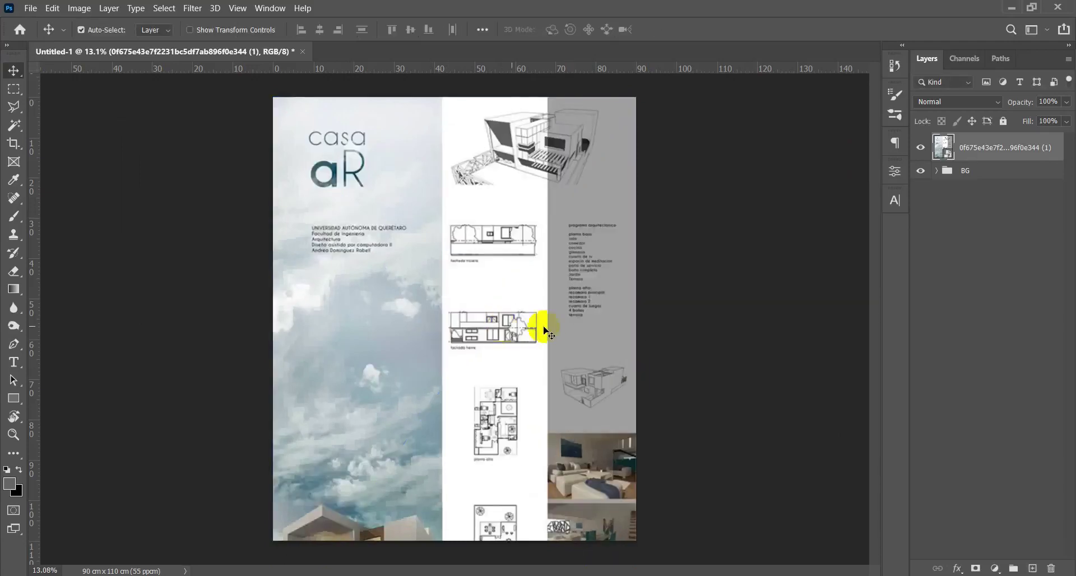
# Add vertical guides at about 42 cm and 68 cm along both edges of the reference poster's white middle column
pyautogui.scroll(-9, 550, 311)
pyautogui.scroll(9, 548, 313)
pyautogui.moveTo(35, 137); pyautogui.dragTo(35, 183)
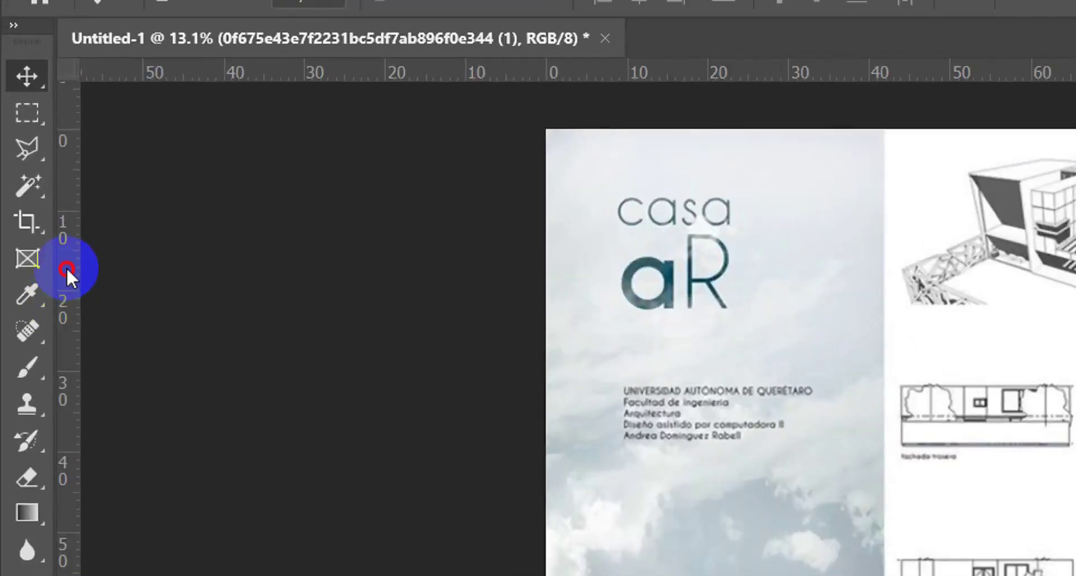
pyautogui.moveTo(68, 267); pyautogui.dragTo(405, 295)
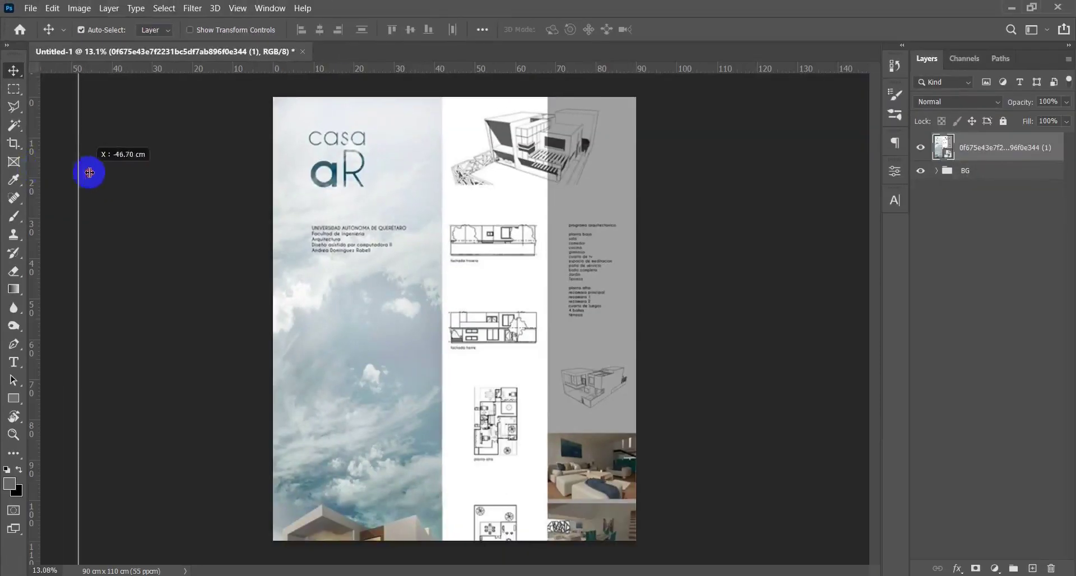
pyautogui.moveTo(202, 180); pyautogui.dragTo(419, 189)
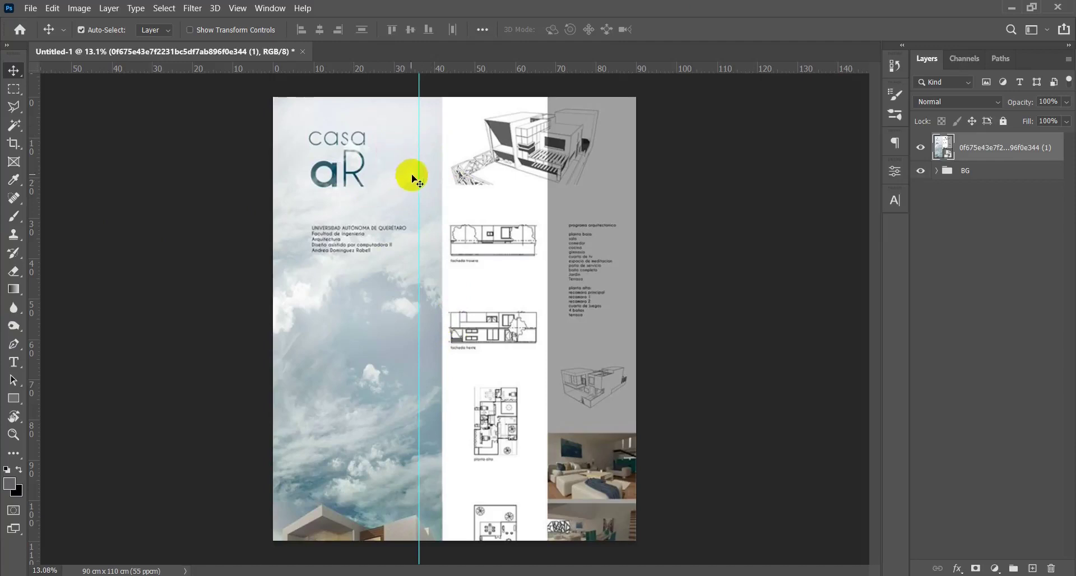
pyautogui.moveTo(419, 171); pyautogui.dragTo(444, 173)
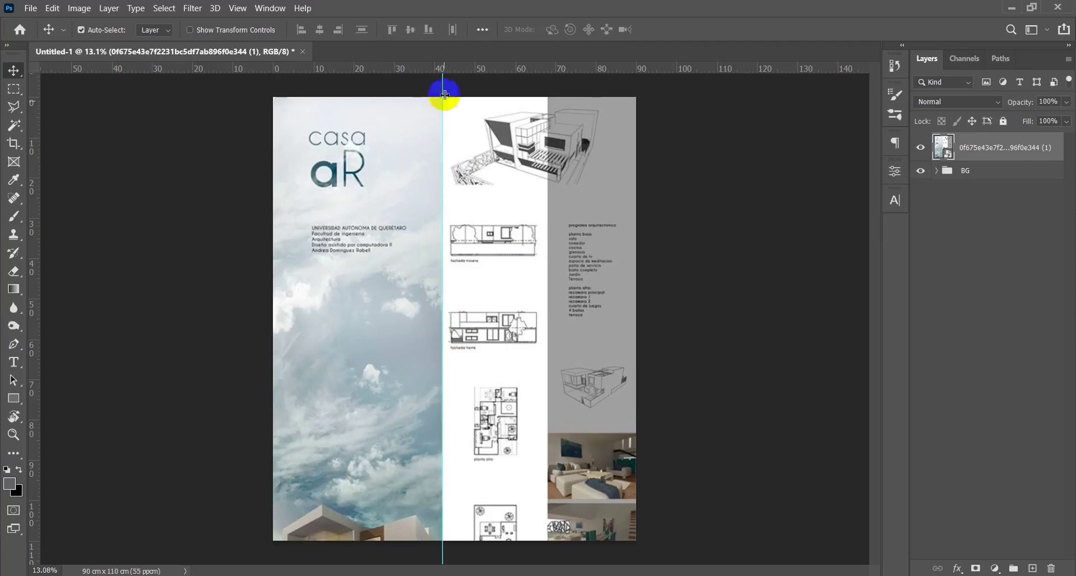
pyautogui.moveTo(34, 171); pyautogui.dragTo(549, 172)
# Examine the reference poster's three-column layout against the two guides, from the whole sheet to the individual drawings
pyautogui.scroll(-5, 548, 172)
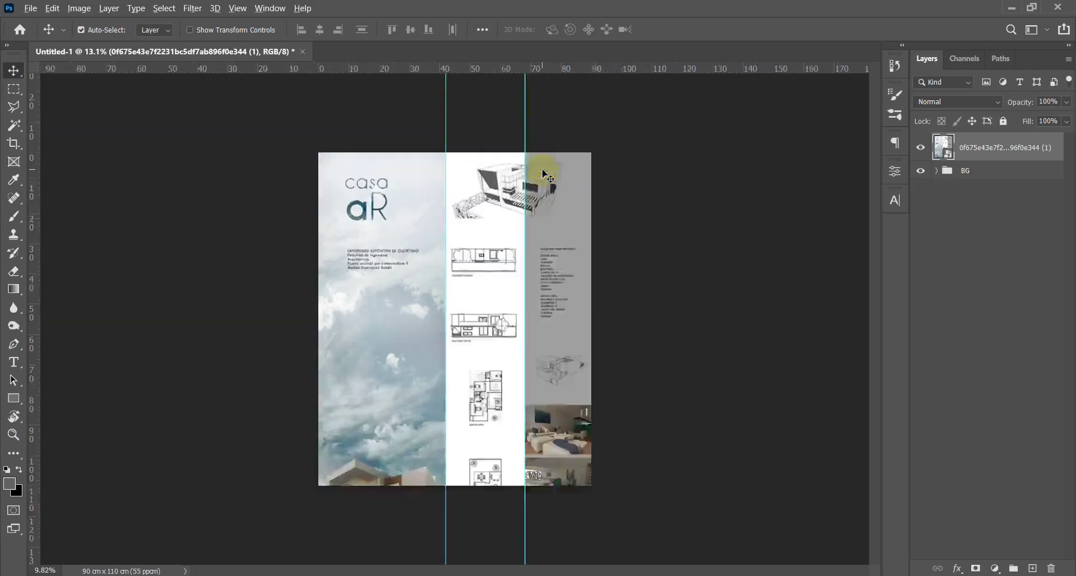
pyautogui.scroll(1, 477, 302)
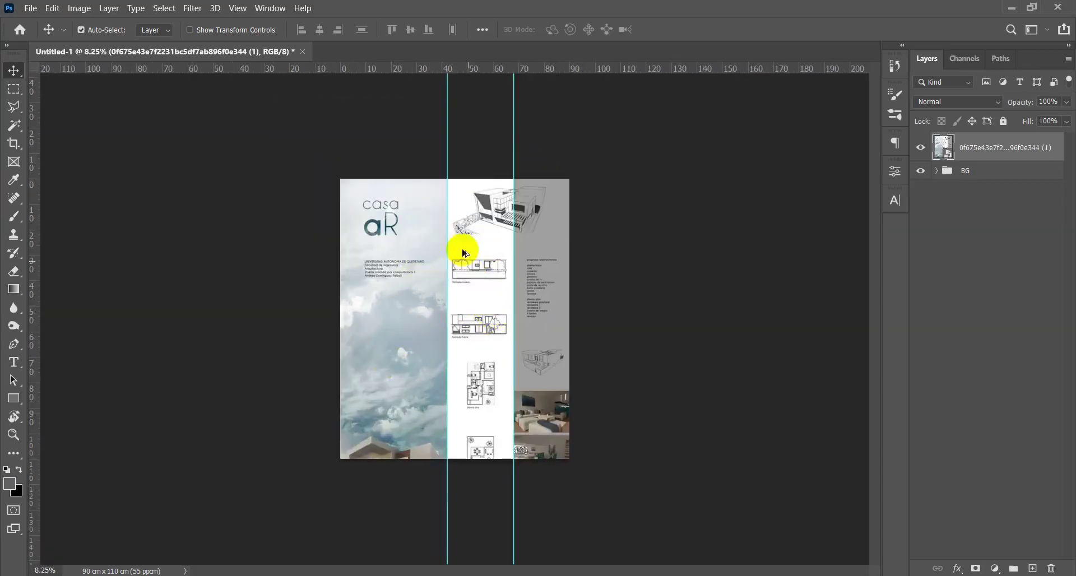
pyautogui.scroll(3, 451, 404)
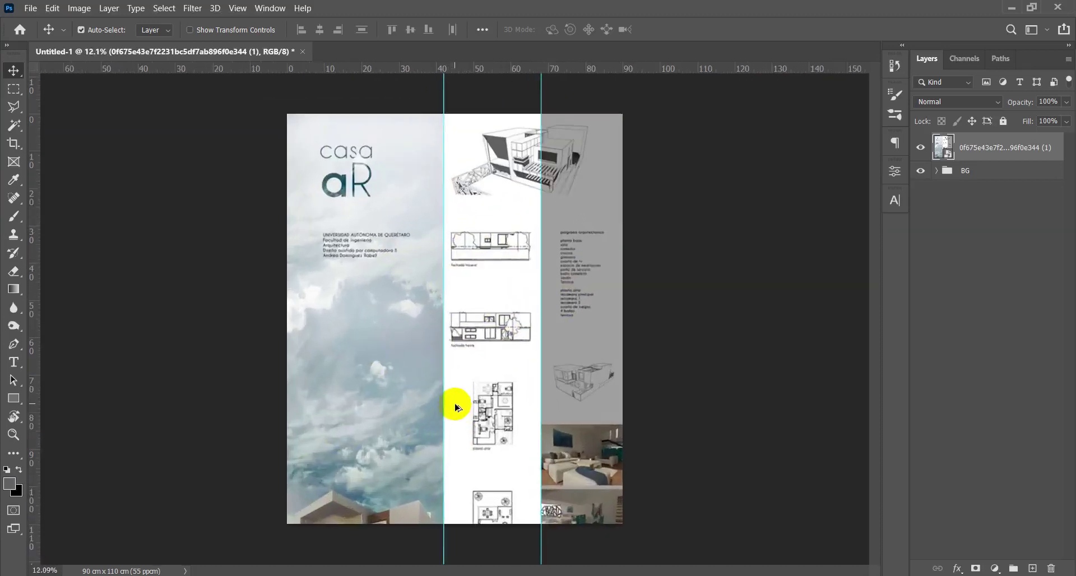
pyautogui.scroll(2, 455, 407)
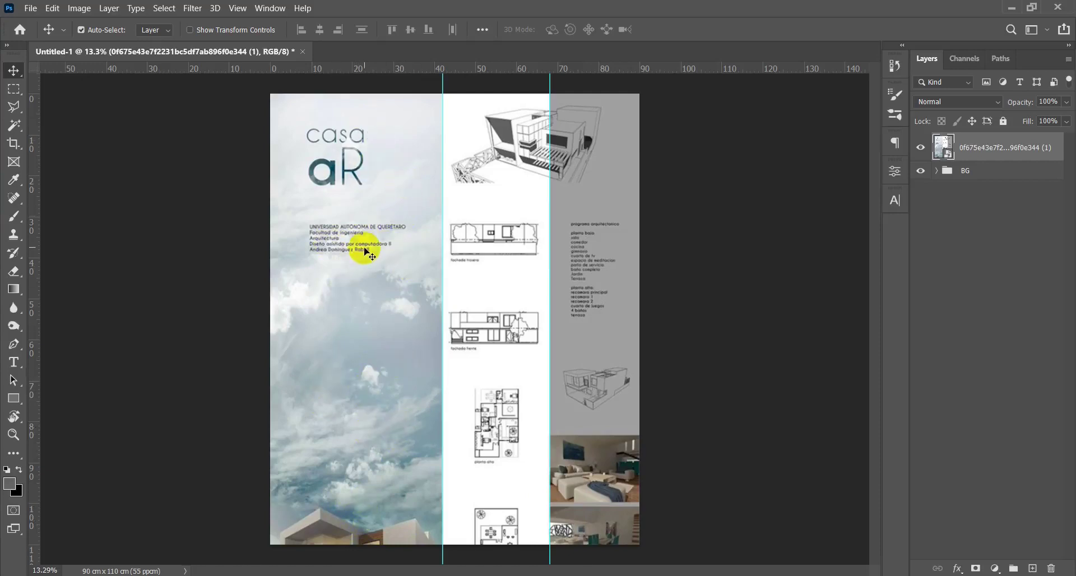
pyautogui.scroll(-6, 408, 251)
pyautogui.scroll(5, 456, 282)
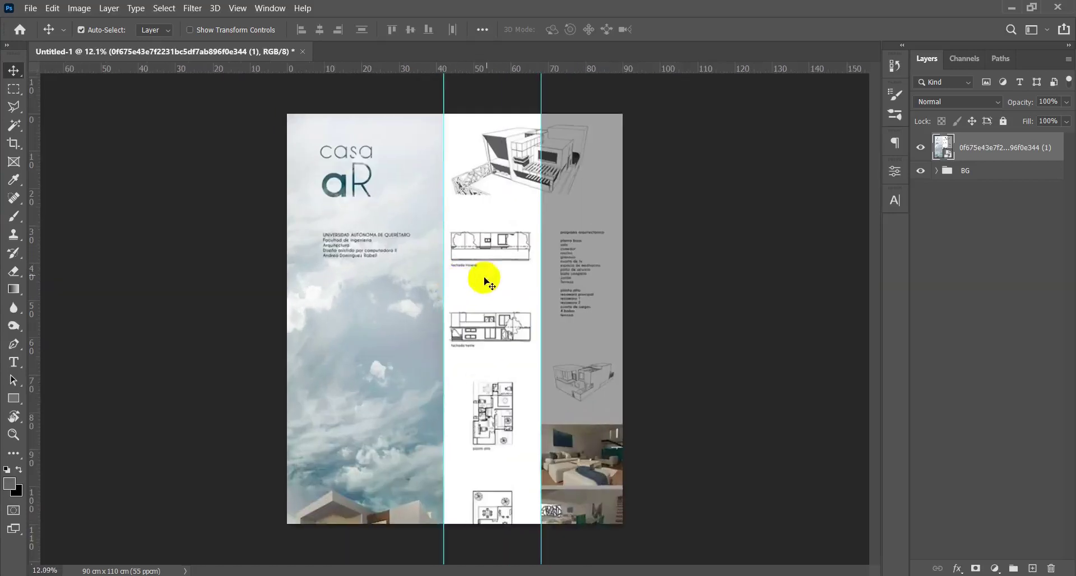
pyautogui.scroll(2, 493, 277)
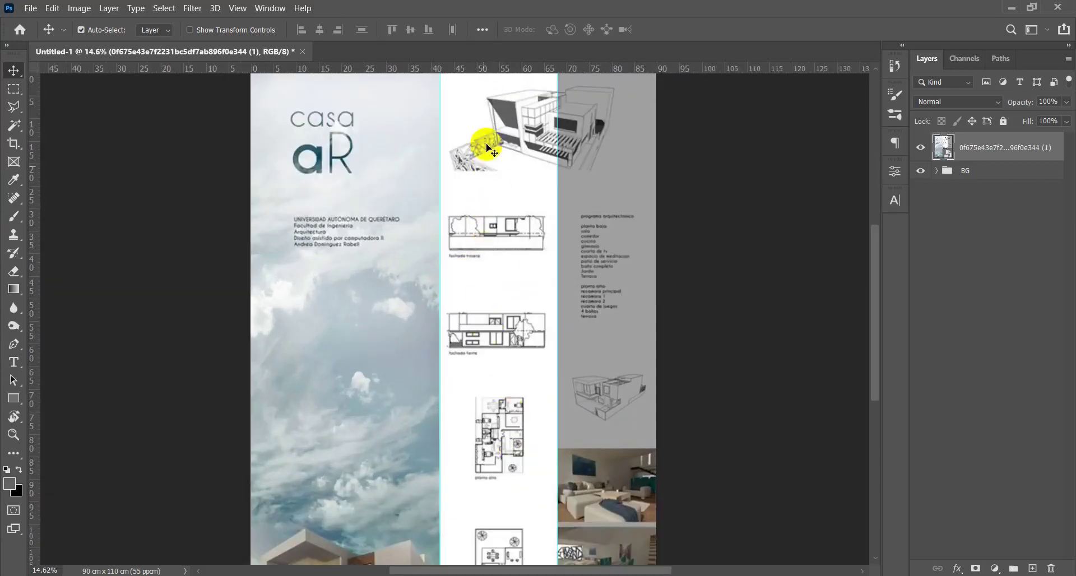
pyautogui.scroll(-2, 489, 331)
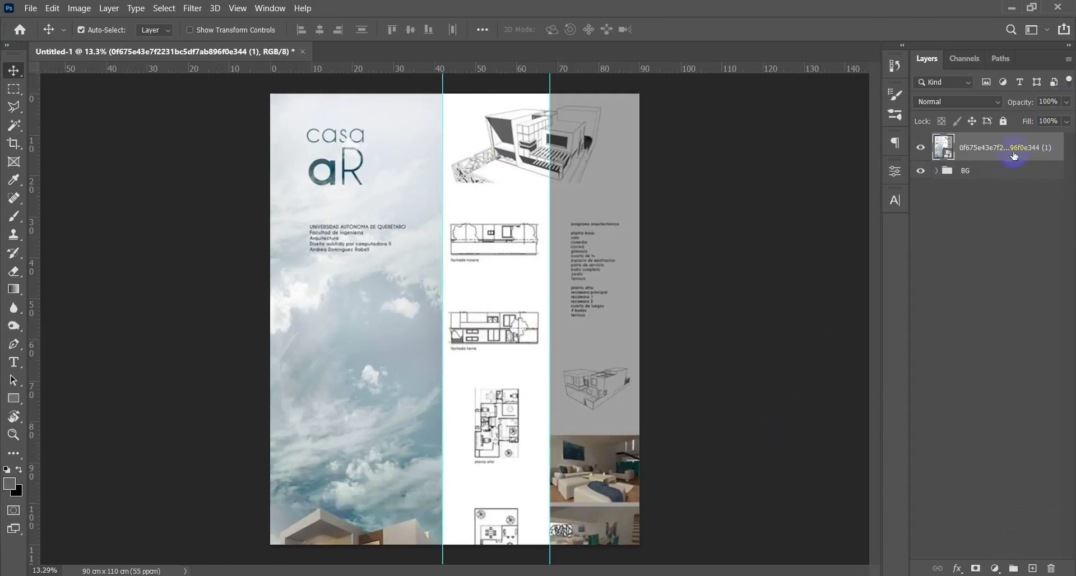
# Select the middle column between the two guides over its full height and cover it with a Solid Color fill layer in #f8f8f8
pyautogui.click(1034, 568)
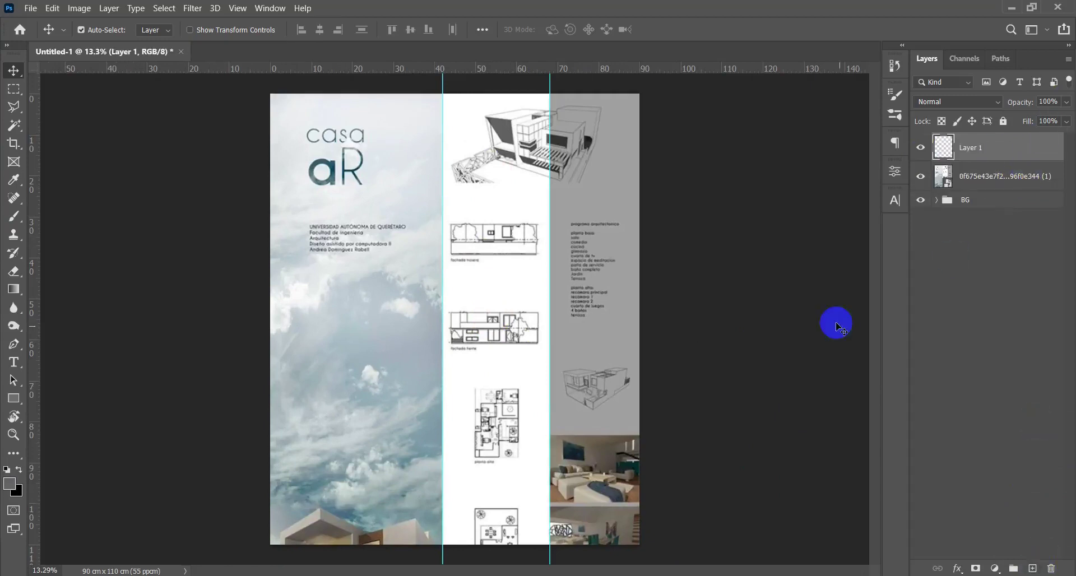
pyautogui.press('m')
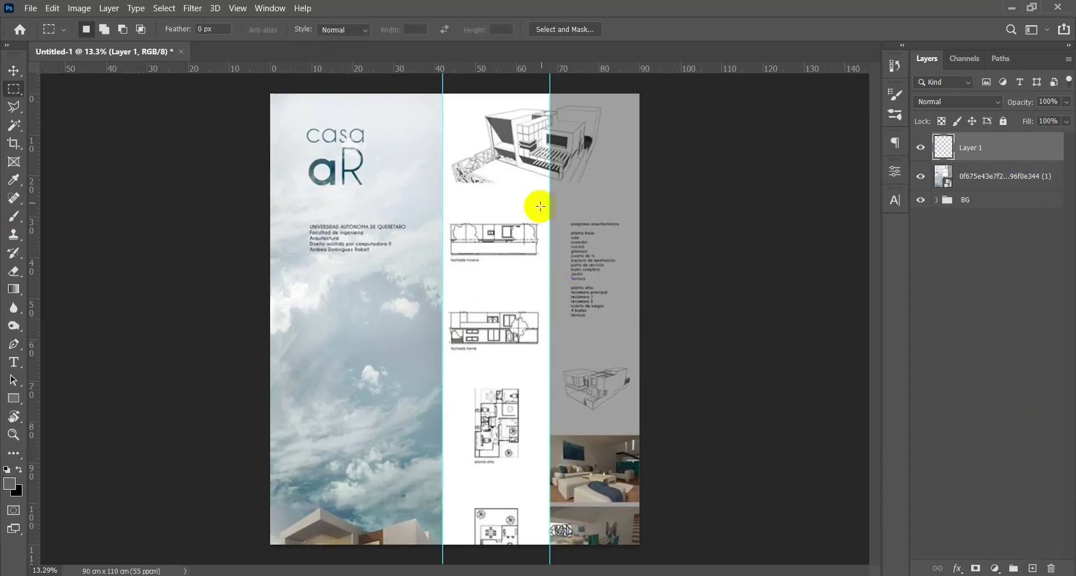
pyautogui.moveTo(477, 132); pyautogui.dragTo(549, 557)
pyautogui.click(995, 568)
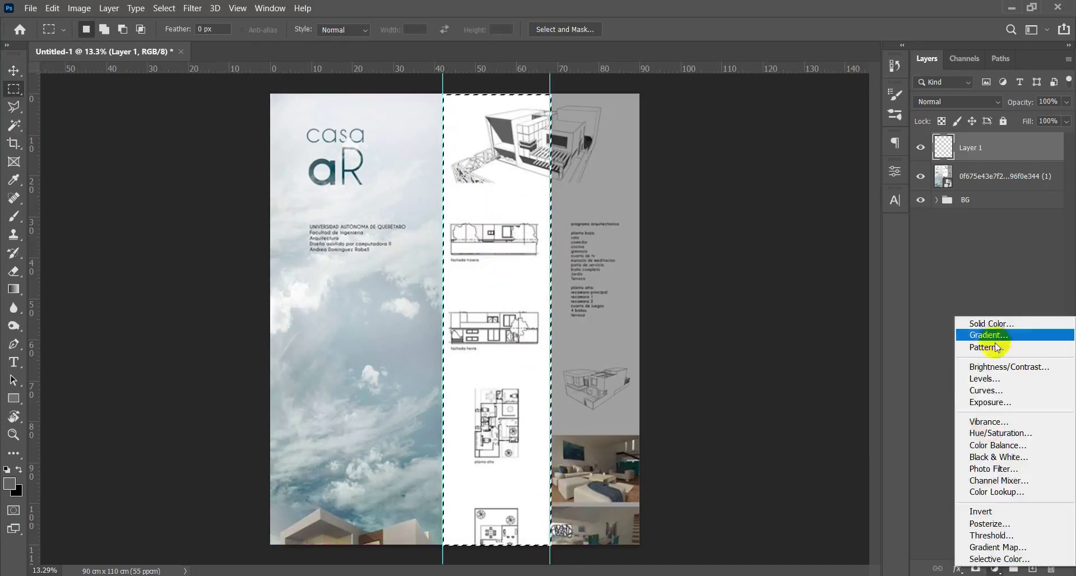
pyautogui.click(986, 320)
pyautogui.moveTo(179, 229); pyautogui.dragTo(109, 227)
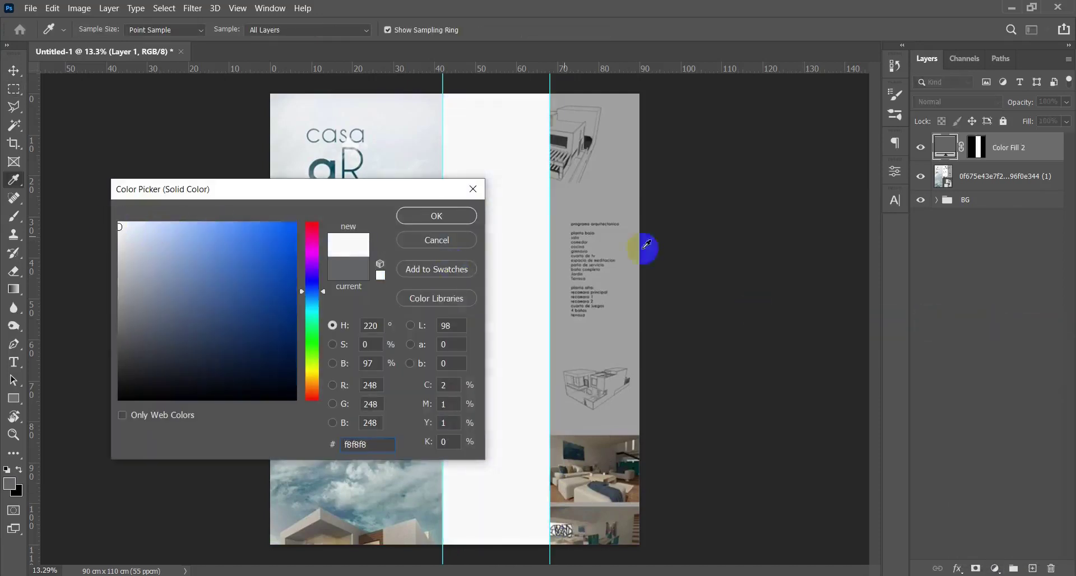
pyautogui.click(436, 216)
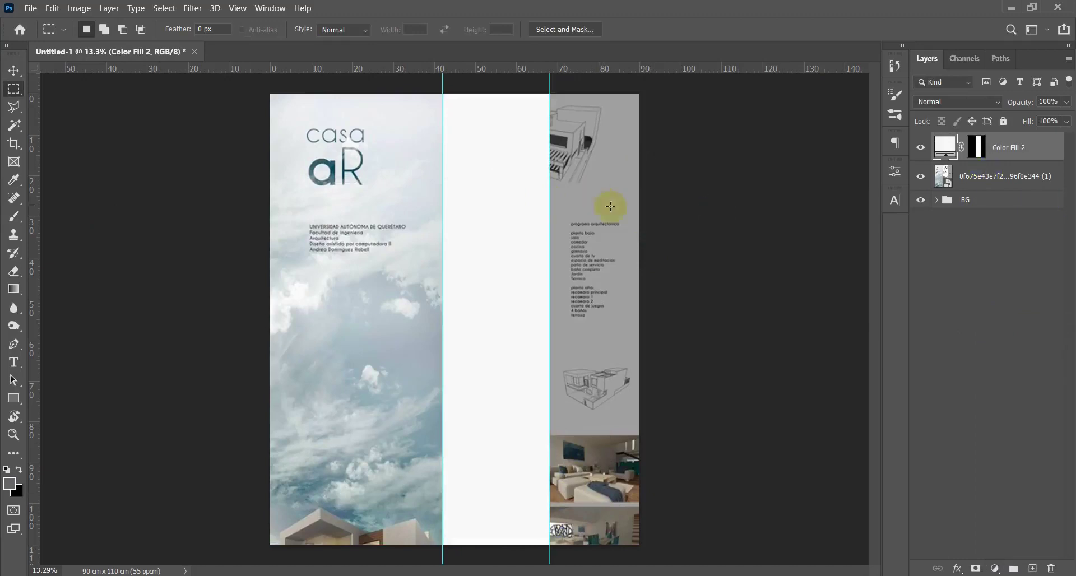
# Select the column beyond the 68 cm guide over its full height and cover it with a Solid Color fill layer in #949494
pyautogui.moveTo(613, 180); pyautogui.dragTo(689, 555)
pyautogui.click(995, 568)
pyautogui.click(1003, 324)
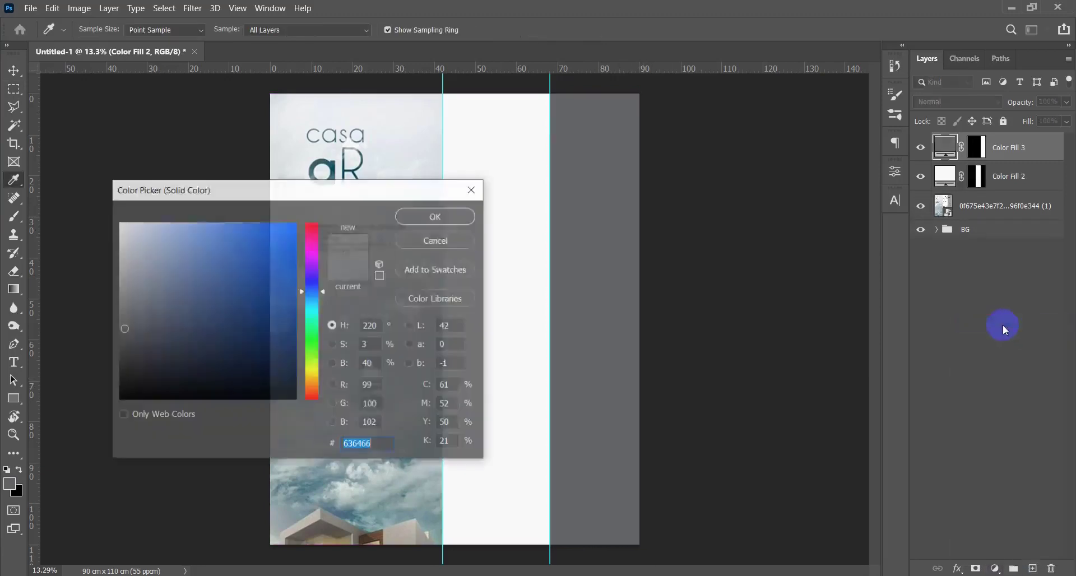
pyautogui.moveTo(72, 291); pyautogui.dragTo(115, 305)
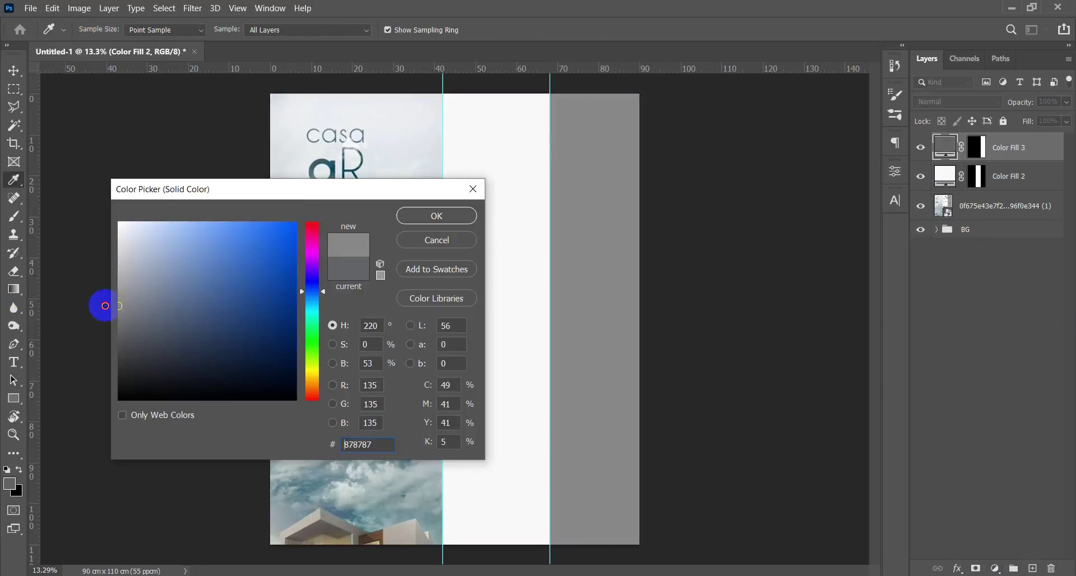
pyautogui.click(473, 189)
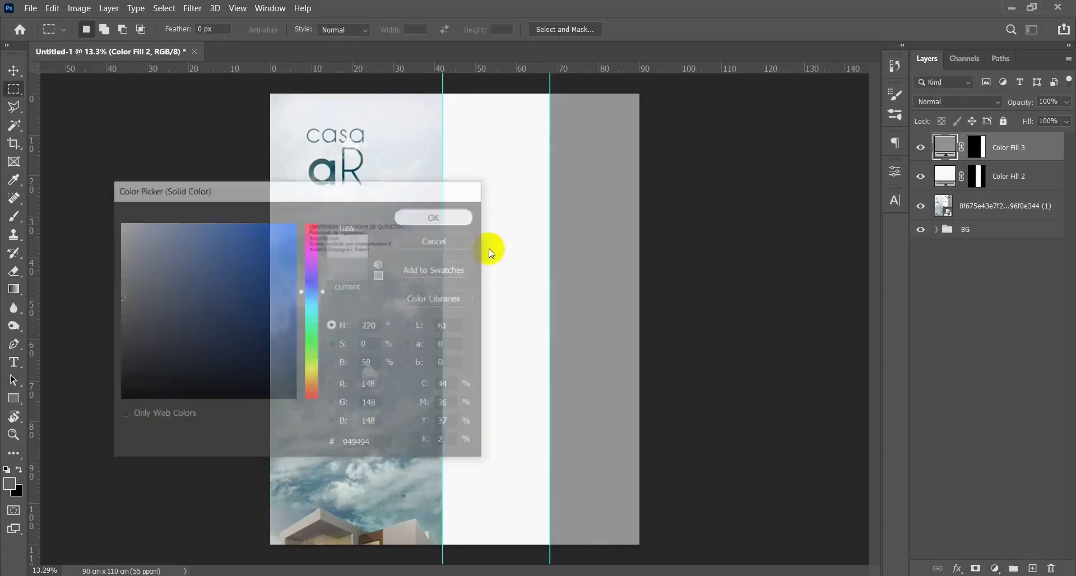
# Move the guide off the first edge of the white middle column and place a new vertical guide on that edge
pyautogui.press('v')
pyautogui.scroll(-3, 516, 240)
pyautogui.scroll(4, 516, 290)
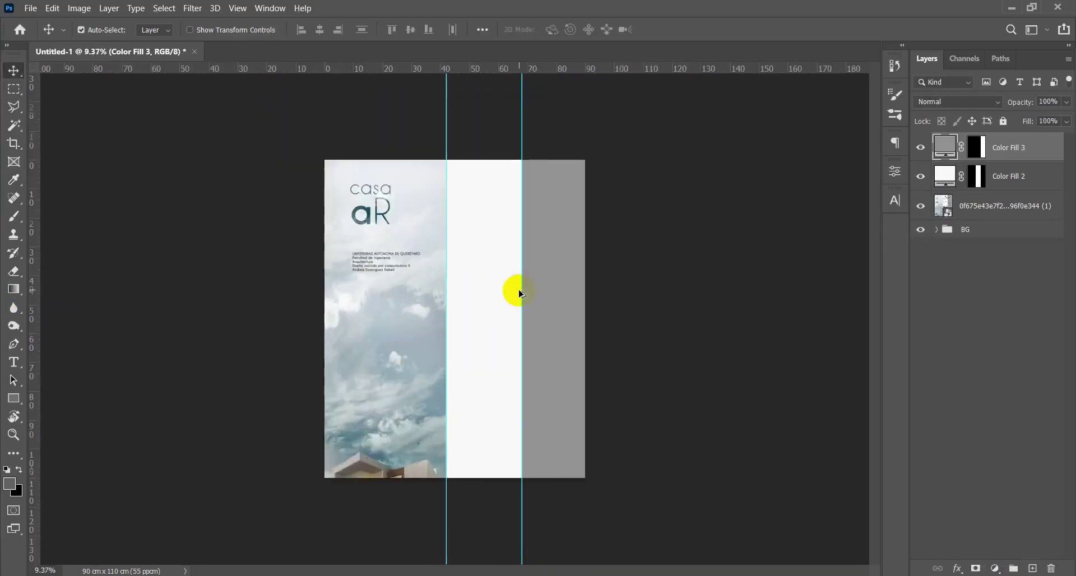
pyautogui.scroll(-1, 516, 292)
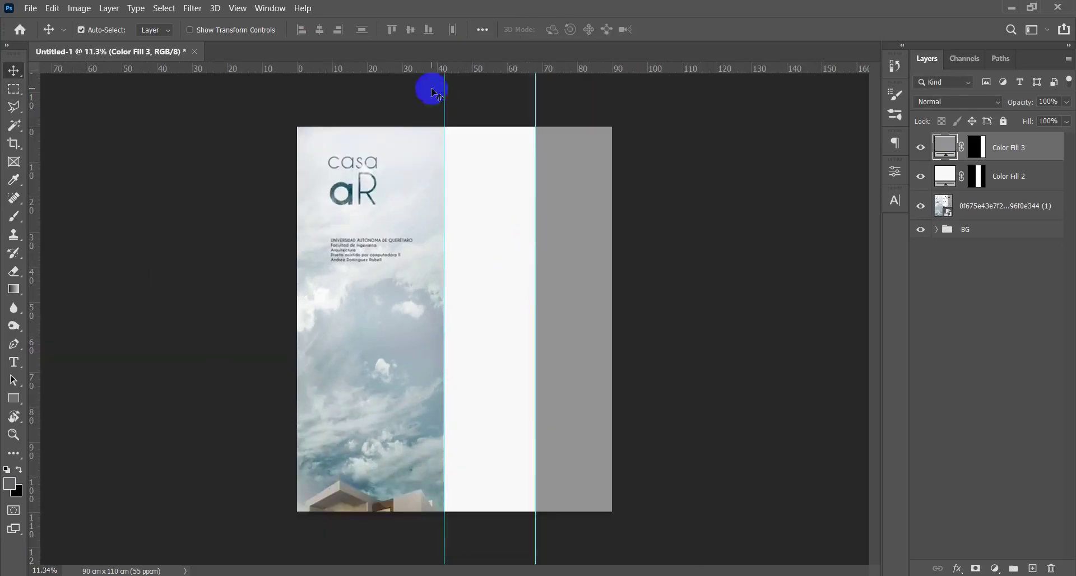
pyautogui.moveTo(443, 90); pyautogui.dragTo(540, 105)
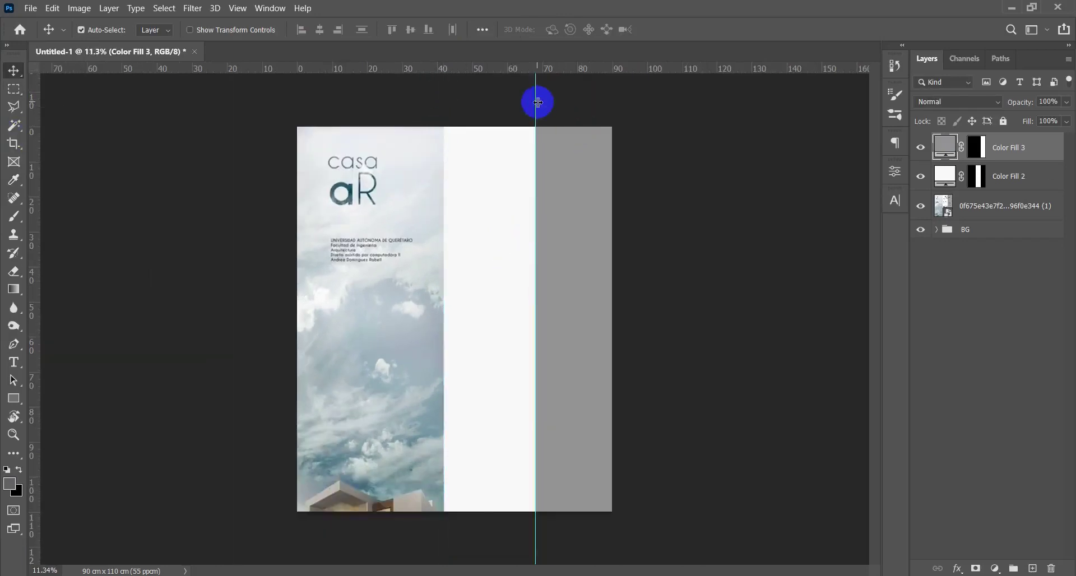
pyautogui.moveTo(34, 112); pyautogui.dragTo(445, 163)
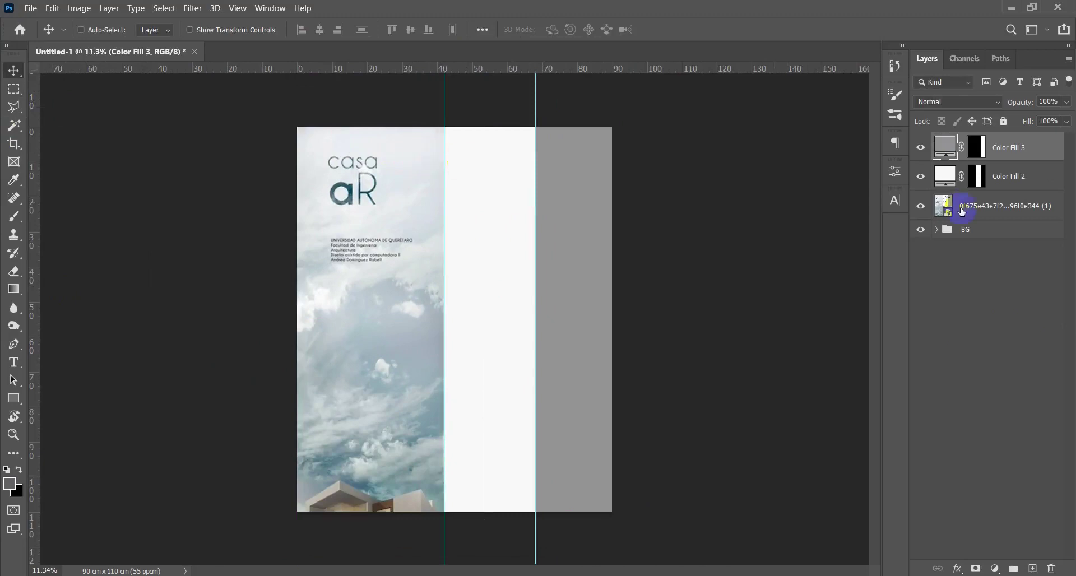
# Delete the casa aR reference poster layer
pyautogui.click(1032, 207)
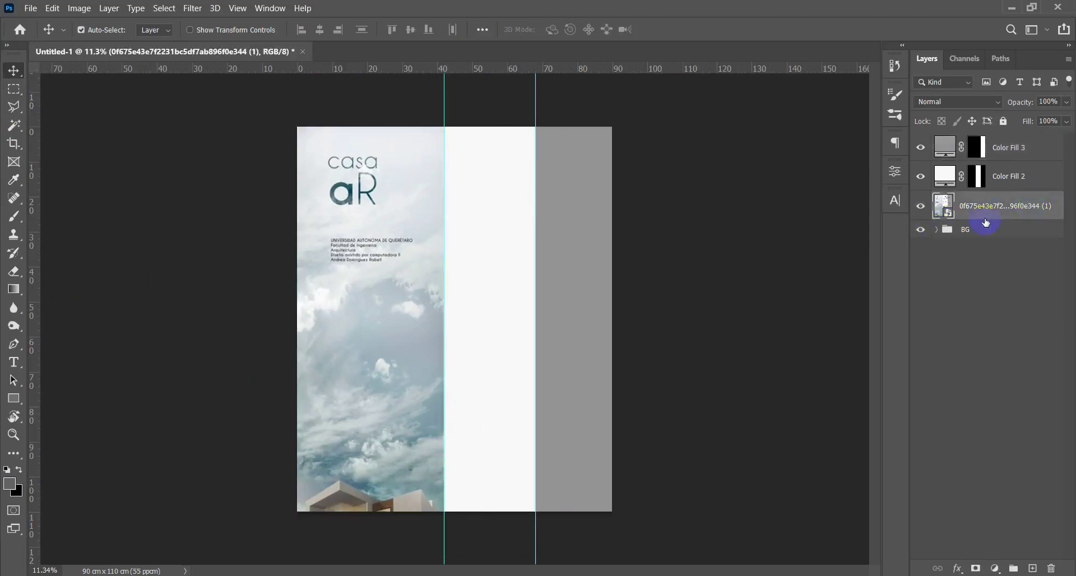
pyautogui.press('Delete')
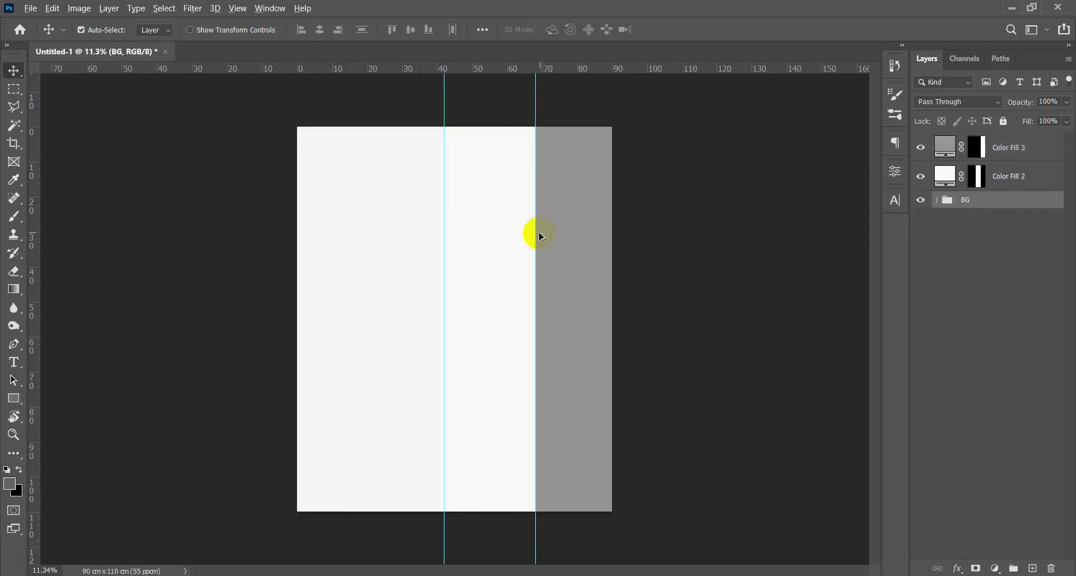
pyautogui.scroll(-2, 539, 236)
pyautogui.scroll(2, 520, 294)
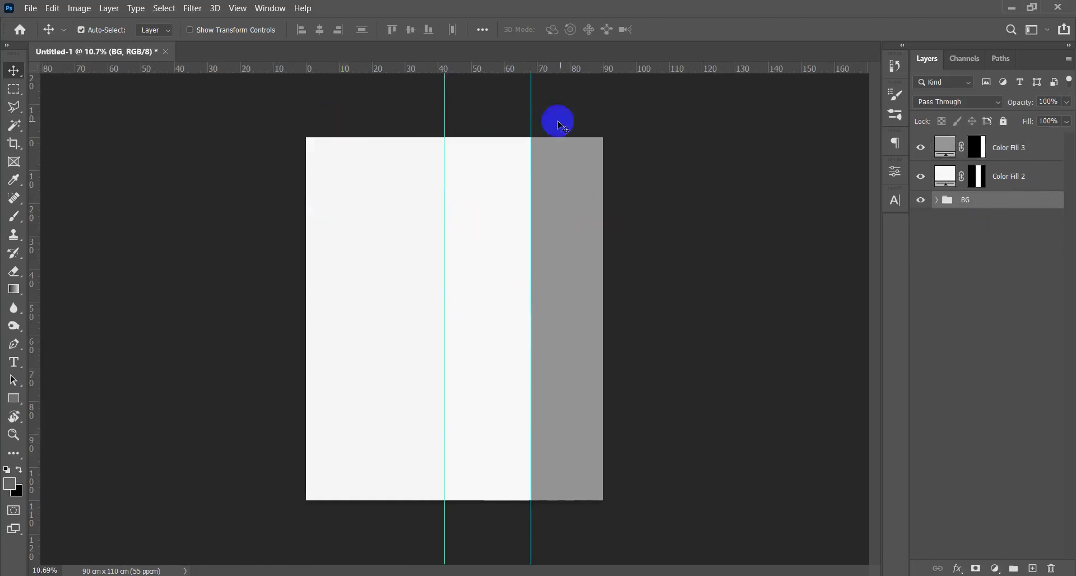
pyautogui.scroll(-2, 419, 215)
pyautogui.scroll(5, 419, 215)
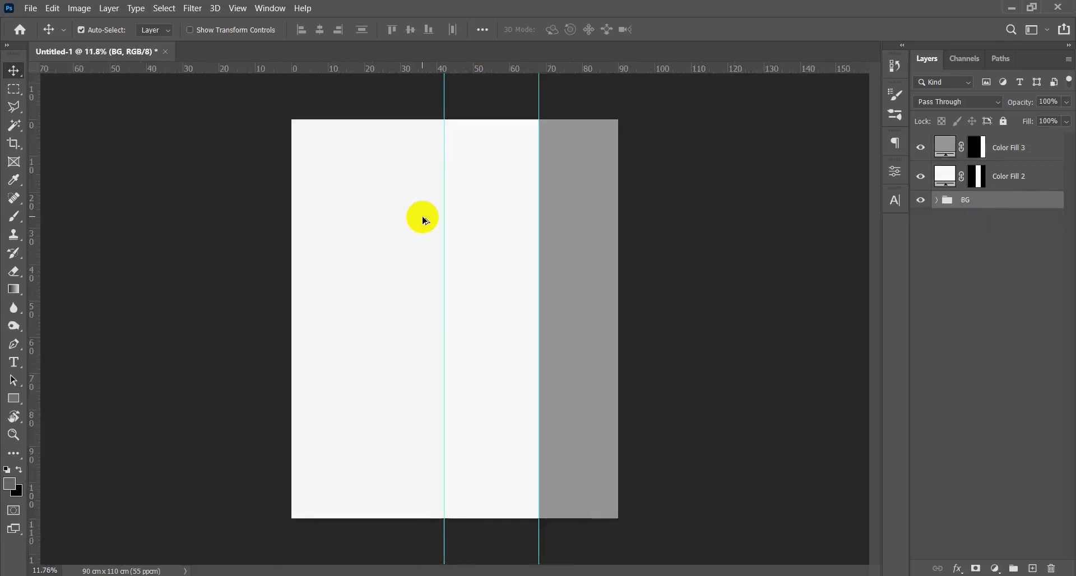
pyautogui.scroll(-1, 425, 220)
pyautogui.scroll(1, 422, 218)
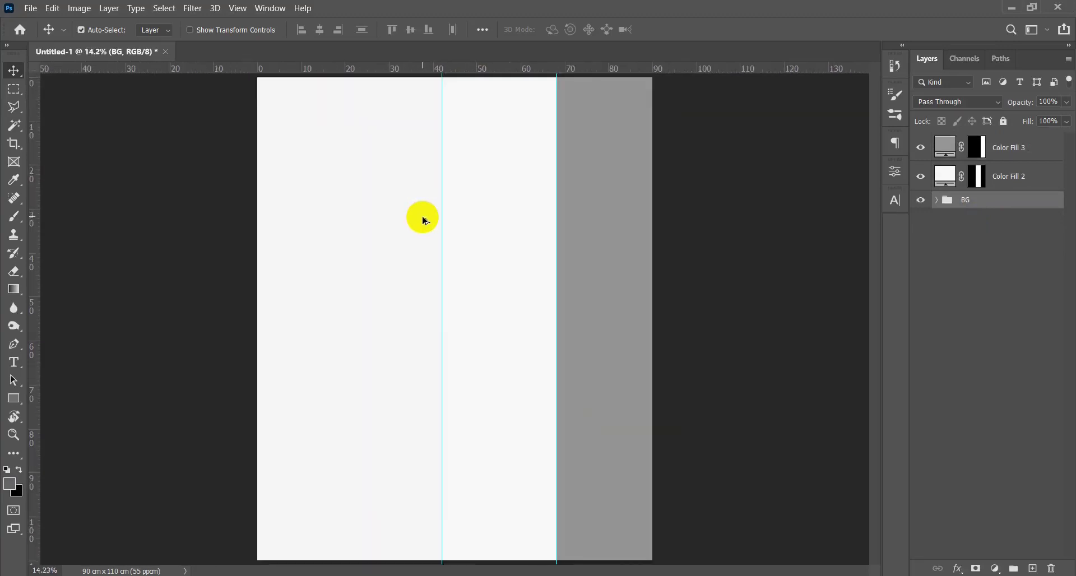
pyautogui.scroll(-1, 386, 190)
# Open the casa aR reference poster from the Files folder in Photos, examine its column layout, and return to the Photoshop document
pyautogui.click(1008, 8)
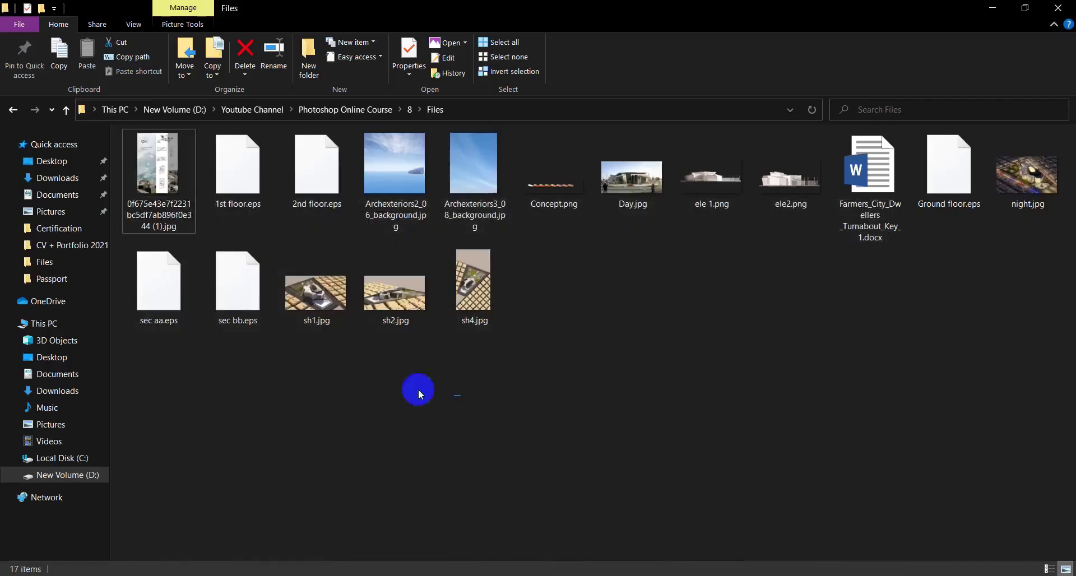
pyautogui.press('Return')
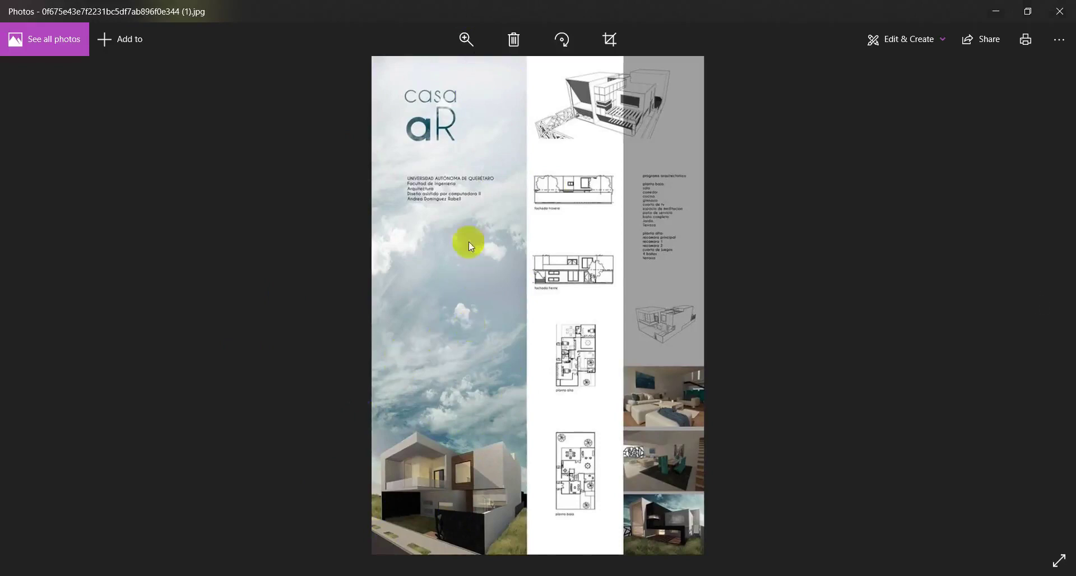
pyautogui.scroll(2, 419, 355)
pyautogui.scroll(-2, 421, 356)
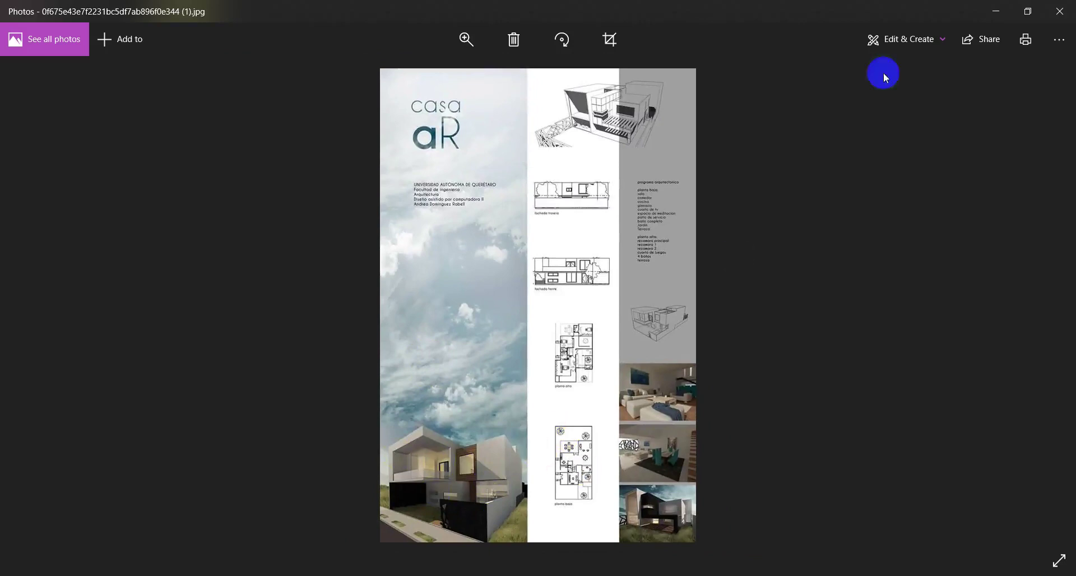
pyautogui.click(994, 12)
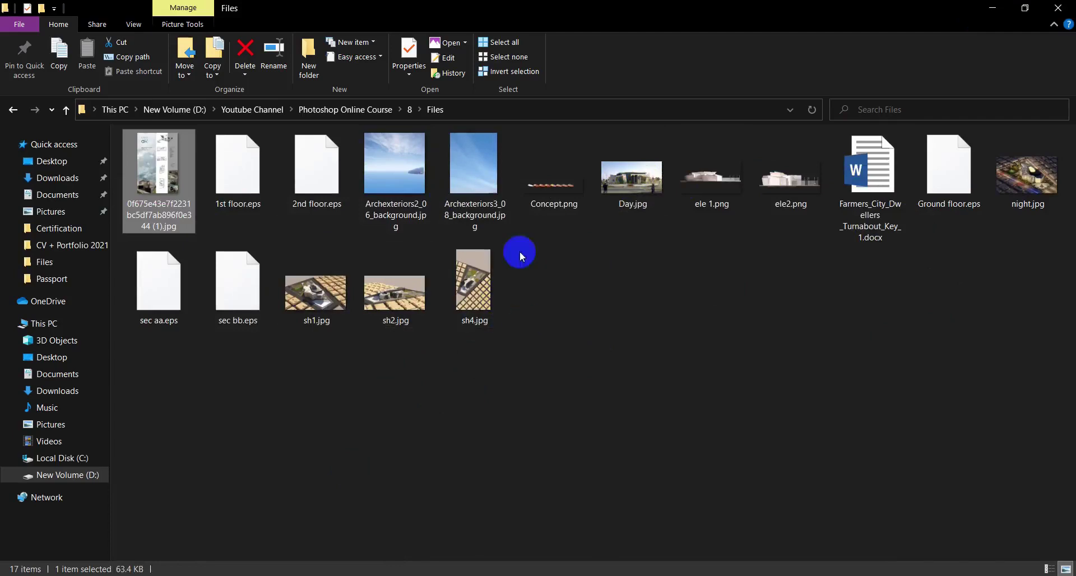
pyautogui.click(372, 575)
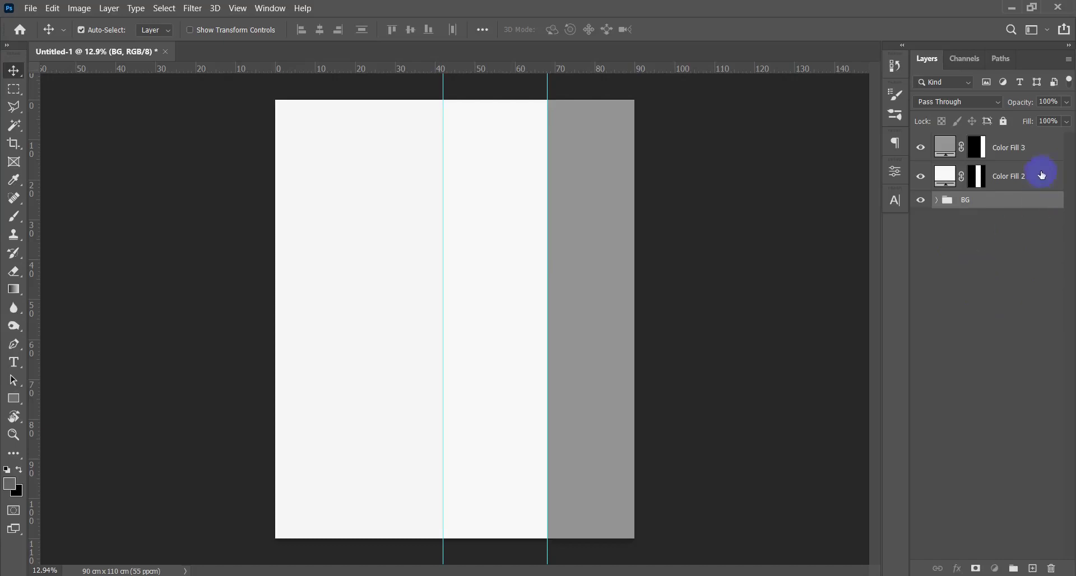
# Group the two column fill layers, Color Fill 2 and Color Fill 3, in a collapsed group named Colors
pyautogui.click(1043, 148)
pyautogui.hotkey('ctrl', 'g')
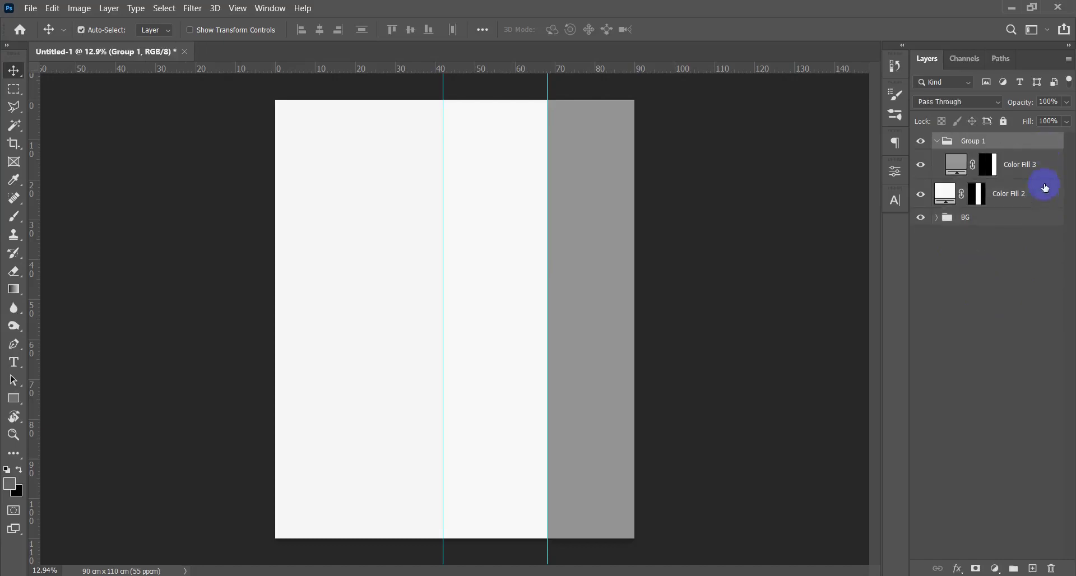
pyautogui.click(1045, 195)
pyautogui.doubleClick(1026, 196)
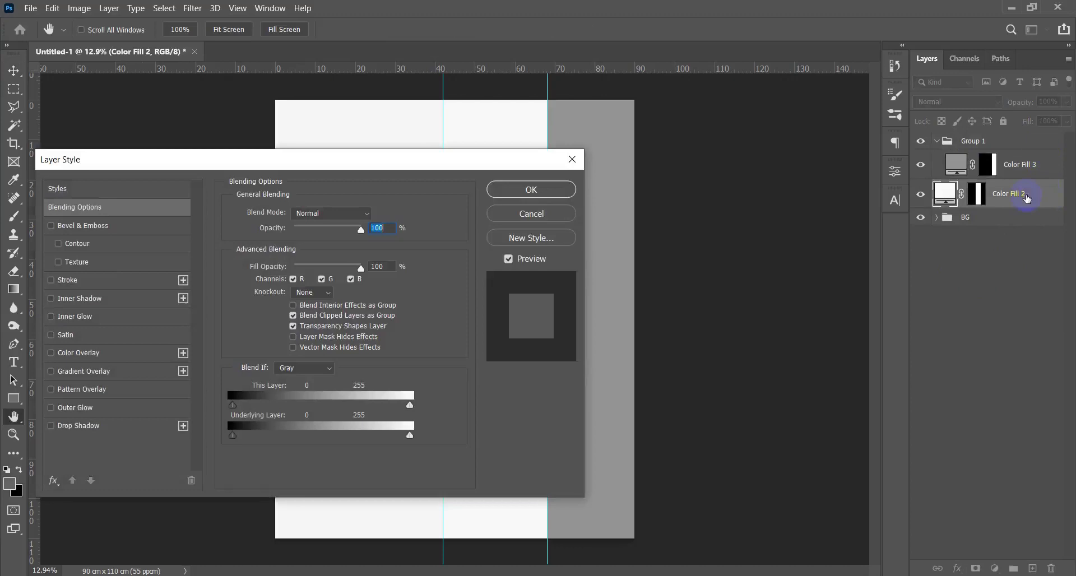
pyautogui.click(507, 218)
pyautogui.moveTo(1028, 193); pyautogui.dragTo(999, 149)
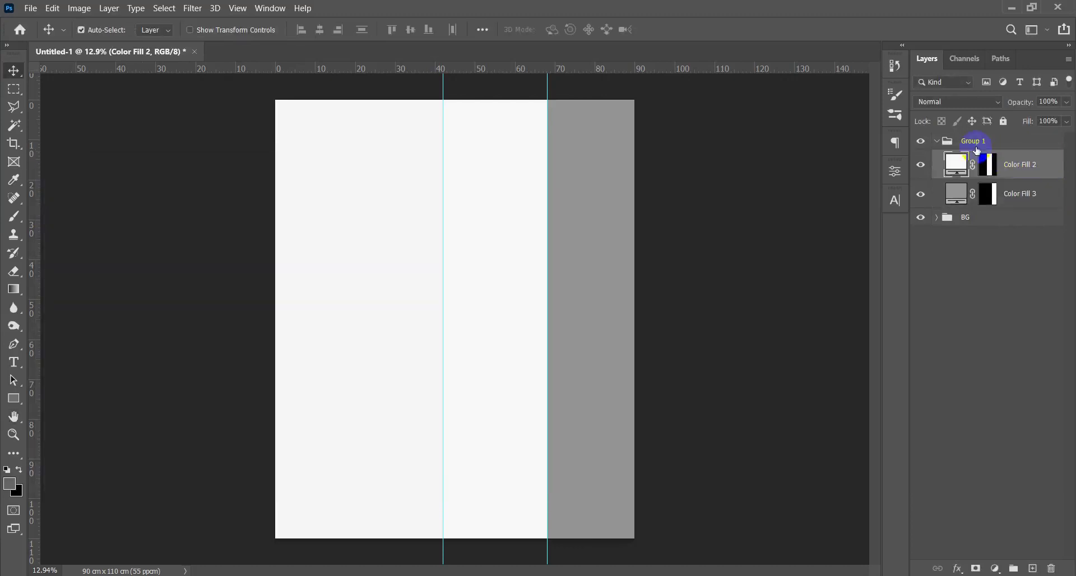
pyautogui.doubleClick(976, 141)
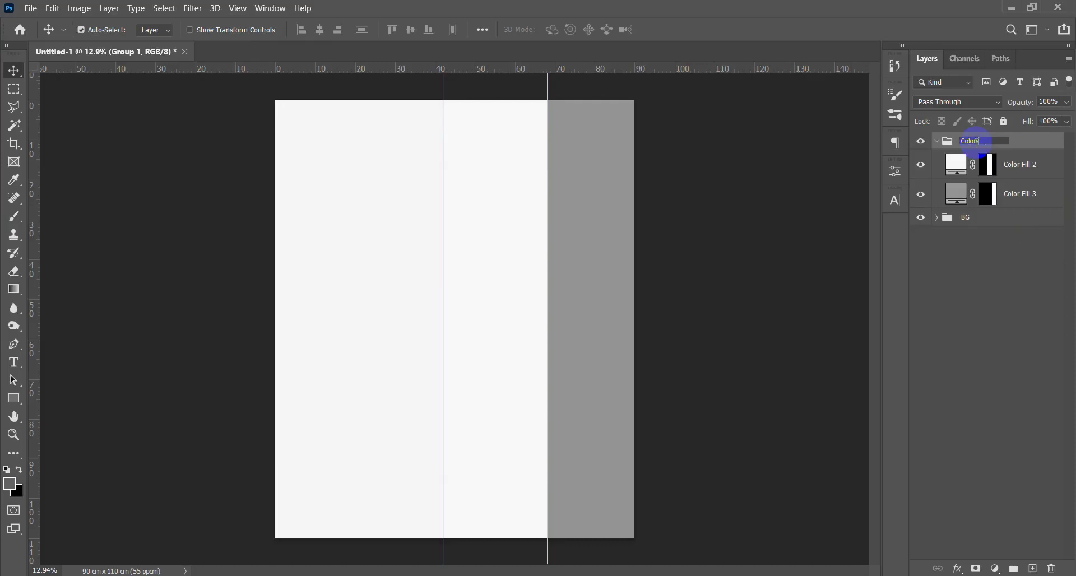
pyautogui.click(938, 143)
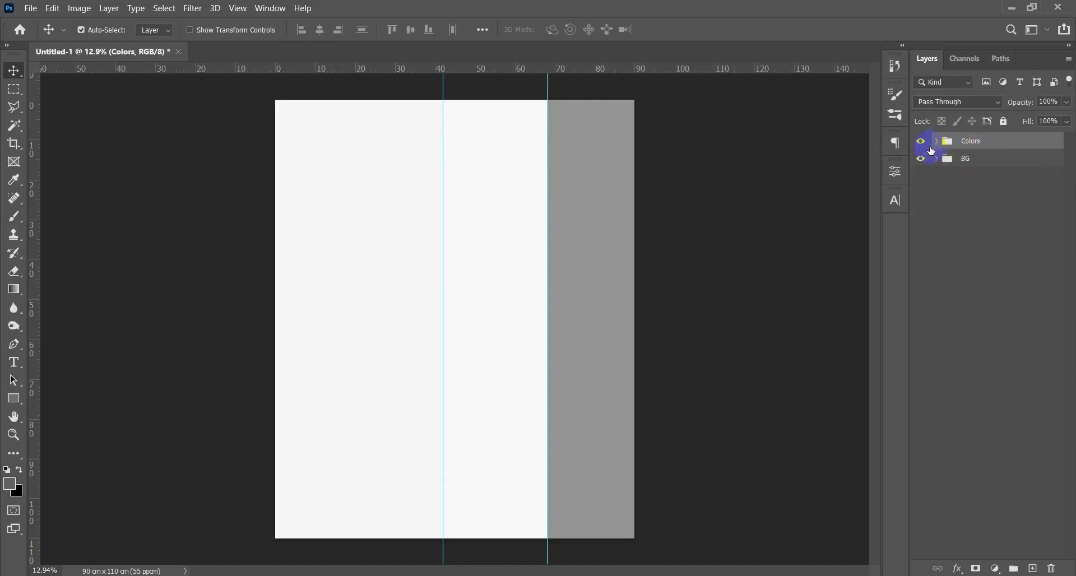
# Place the floor plans 1st floor.eps, 2nd floor.eps and Ground floor.eps from the Files folder at the default size and position
pyautogui.click(1017, 12)
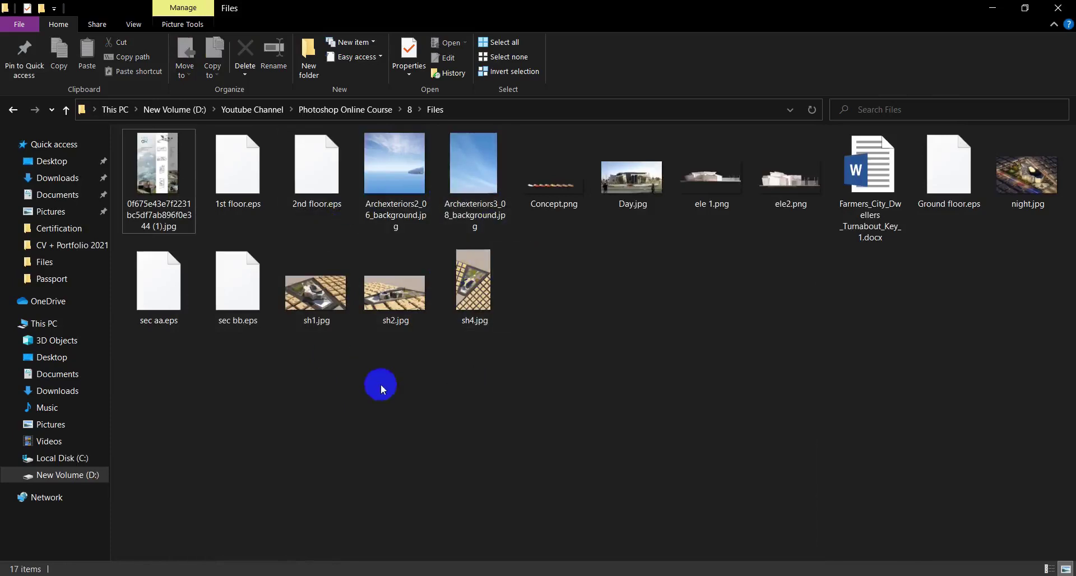
pyautogui.click(242, 181)
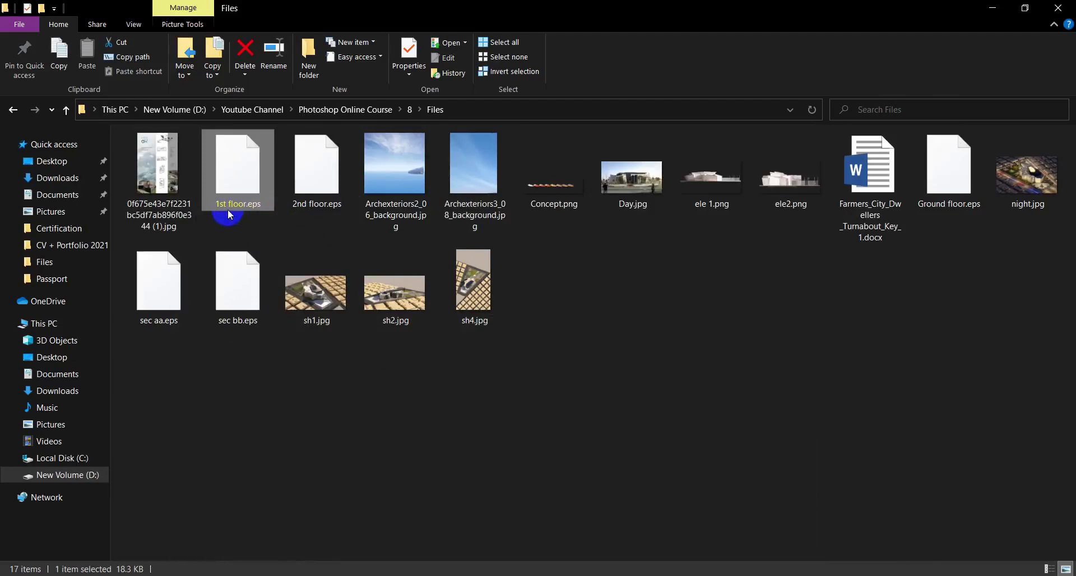
pyautogui.keyDown('ctrl'); pyautogui.click(312, 216); pyautogui.keyUp('ctrl')
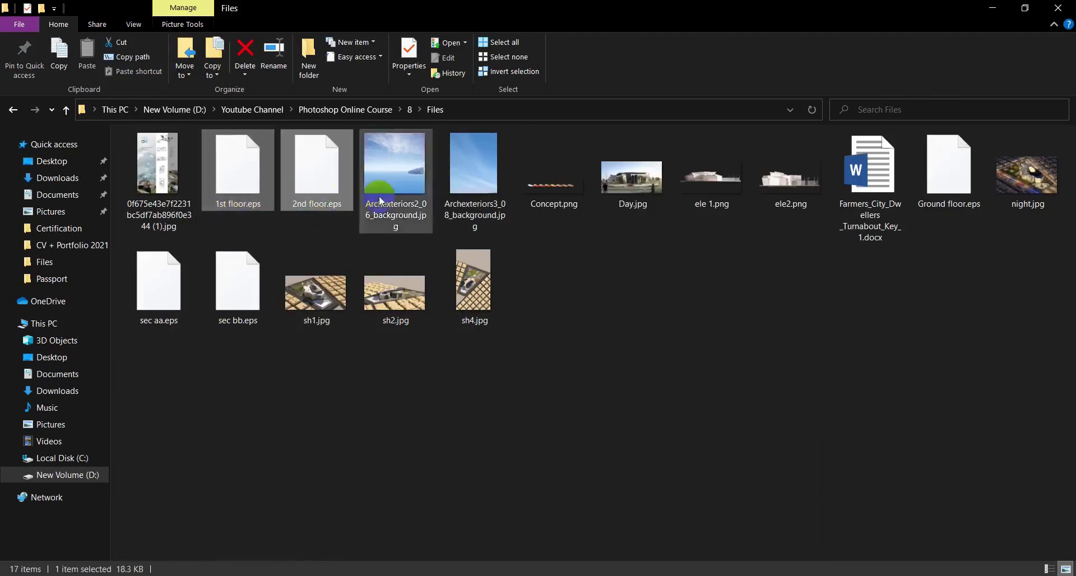
pyautogui.keyDown('ctrl'); pyautogui.click(955, 193); pyautogui.keyUp('ctrl')
pyautogui.moveTo(926, 204); pyautogui.dragTo(404, 452)
pyautogui.moveTo(436, 290); pyautogui.dragTo(485, 324)
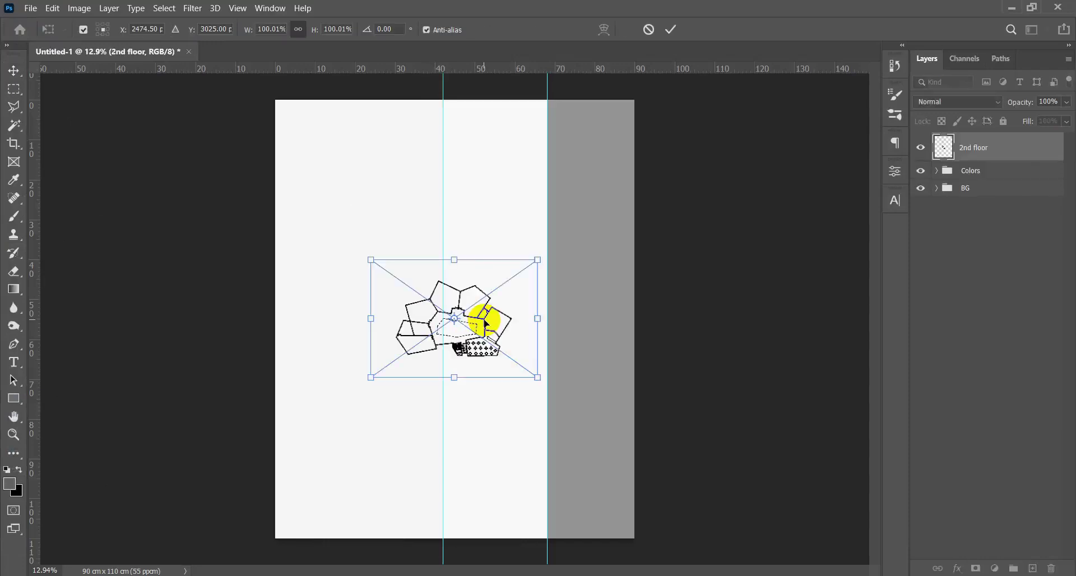
pyautogui.press('Return')
pyautogui.press('Return')
pyautogui.press('Return')
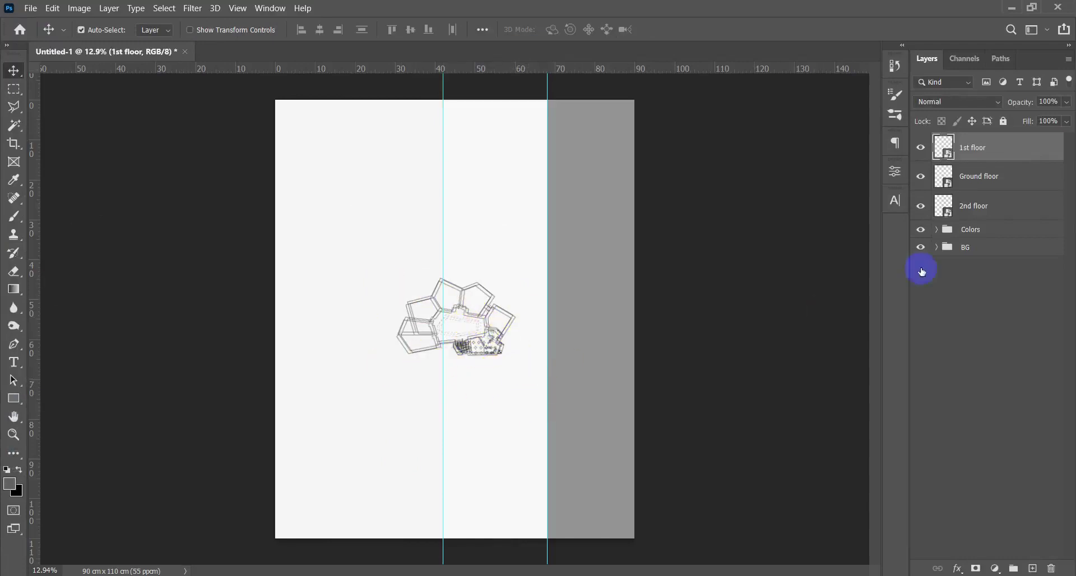
# Group the three floor plan layers as Plans and hide the group
pyautogui.keyDown('shift'); pyautogui.click(1013, 214); pyautogui.keyUp('shift')
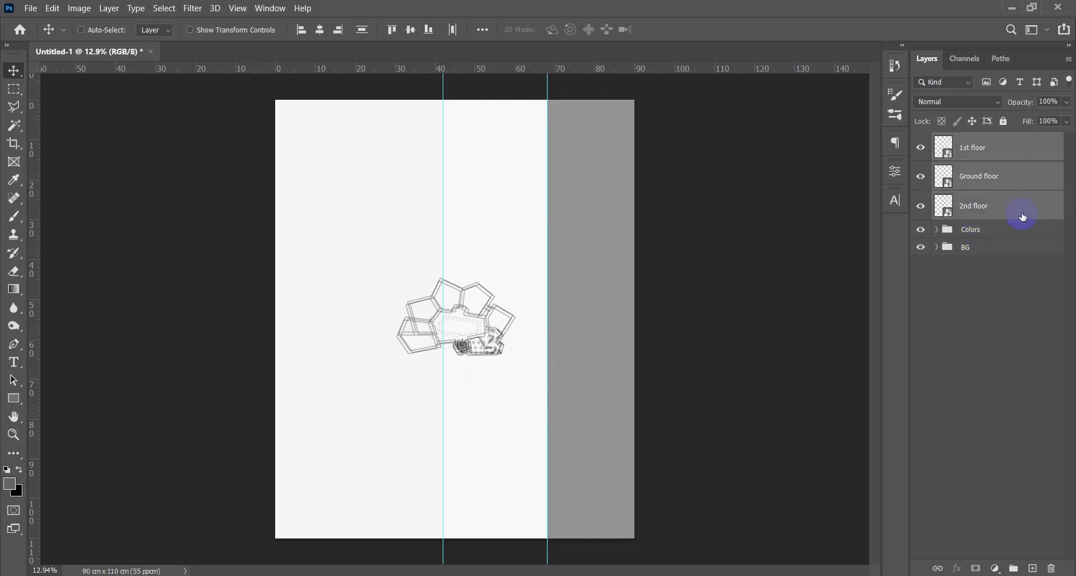
pyautogui.hotkey('ctrl', 'g')
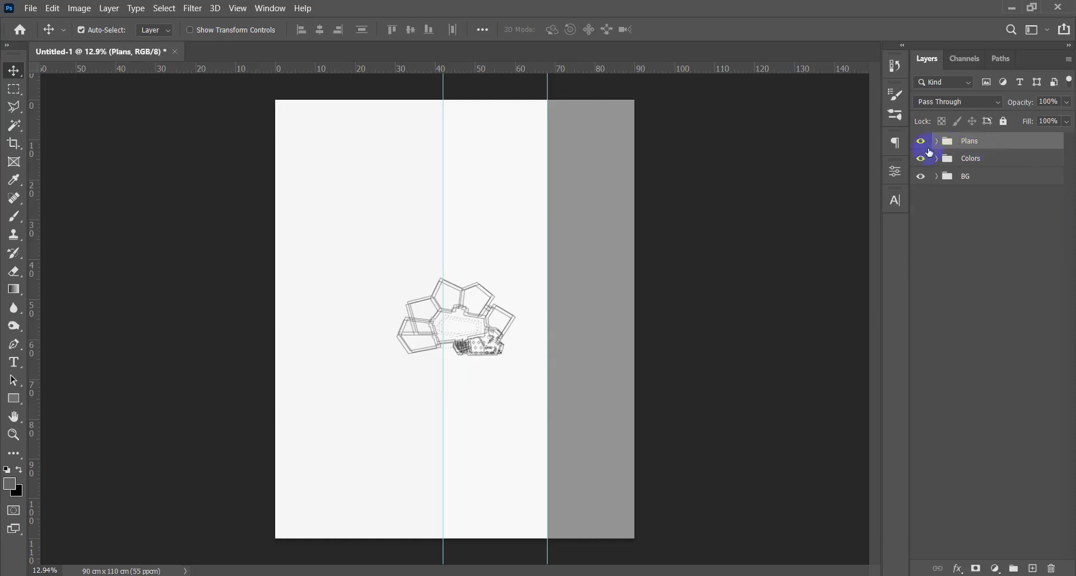
pyautogui.click(921, 145)
# Place the section drawings sec aa.eps and sec bb.eps from the Files folder at the default size and position
pyautogui.click(1007, 17)
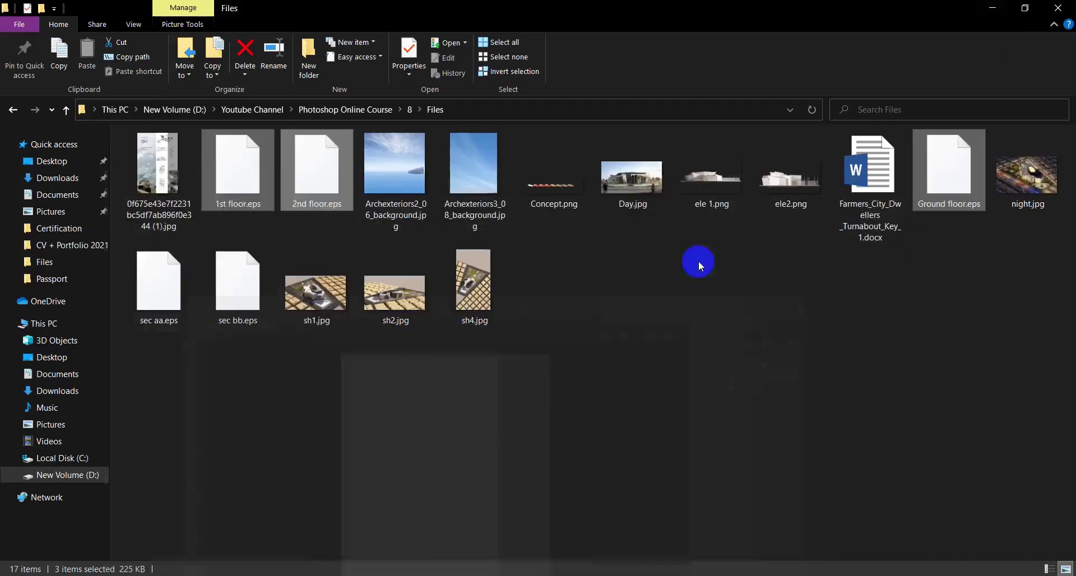
pyautogui.click(245, 289)
pyautogui.keyDown('ctrl'); pyautogui.click(159, 286); pyautogui.keyUp('ctrl')
pyautogui.moveTo(158, 291); pyautogui.dragTo(447, 338)
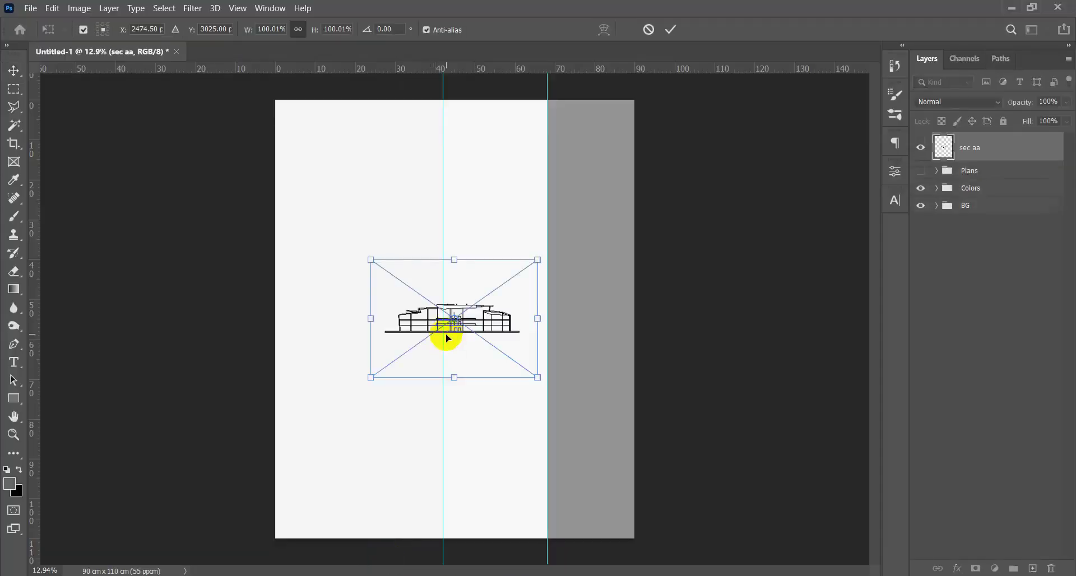
pyautogui.press('Return')
pyautogui.press('Return')
# Group the two section layers as Sections and hide the group
pyautogui.keyDown('shift'); pyautogui.click(1020, 173); pyautogui.keyUp('shift')
pyautogui.hotkey('ctrl', 'g')
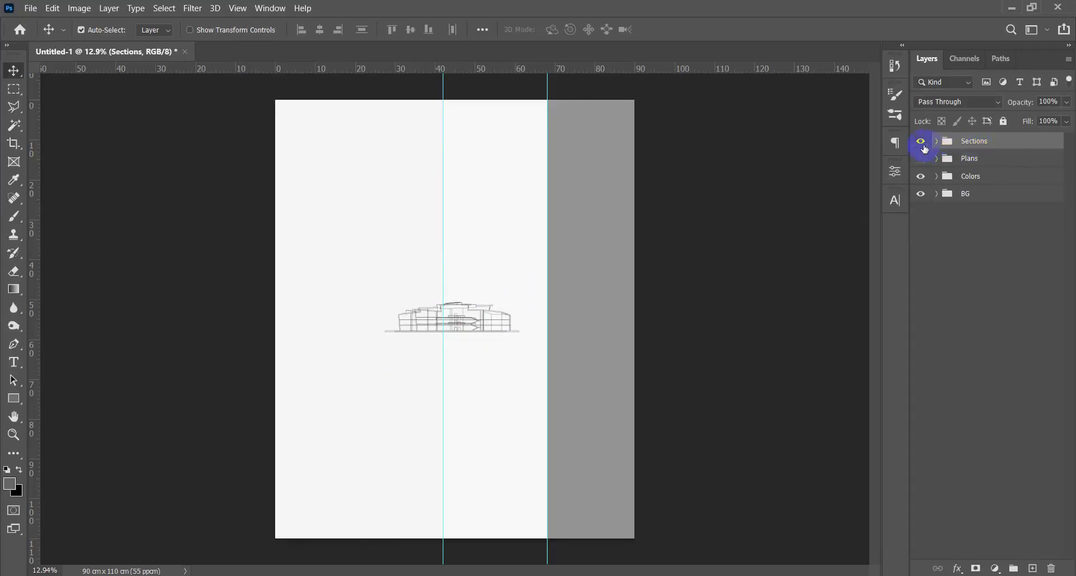
pyautogui.click(922, 145)
# Place the elevation images ele 1.png and ele2.png at the default size, group them as Elevations and hide the group
pyautogui.click(1013, 8)
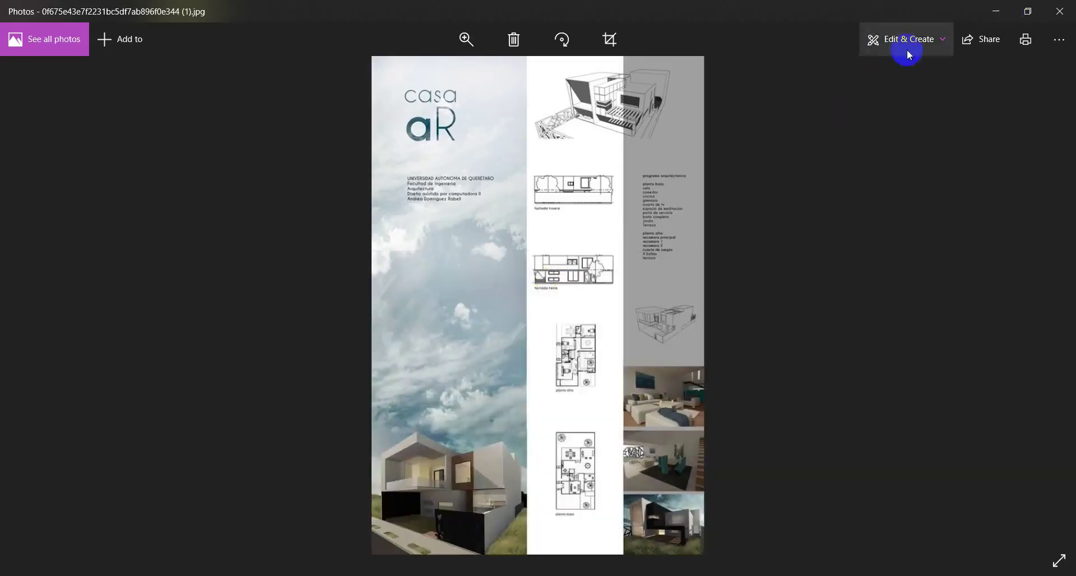
pyautogui.click(1005, 10)
pyautogui.click(552, 352)
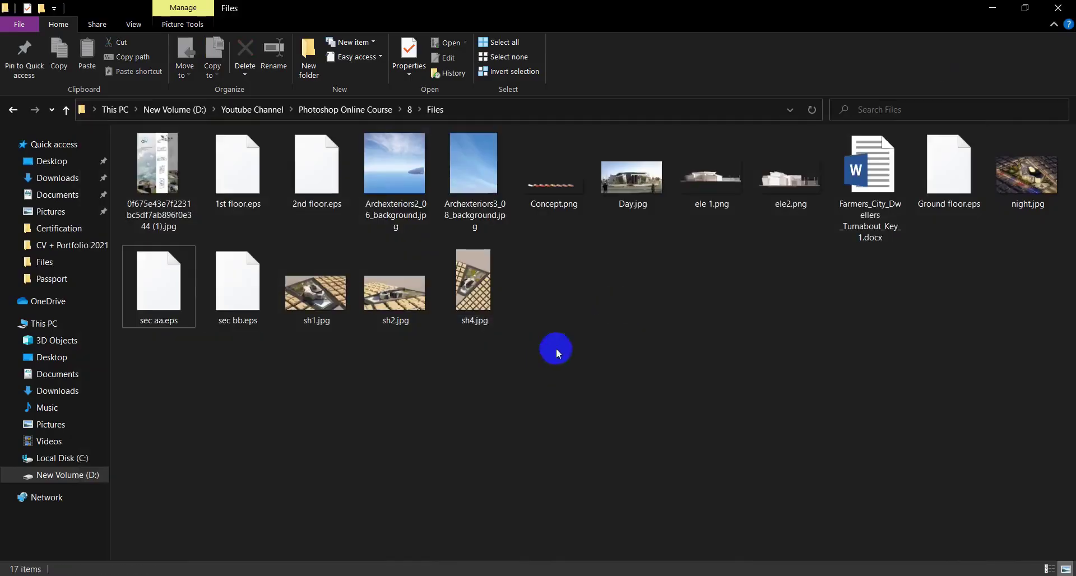
pyautogui.moveTo(788, 269); pyautogui.dragTo(681, 134)
pyautogui.moveTo(712, 173); pyautogui.dragTo(759, 336)
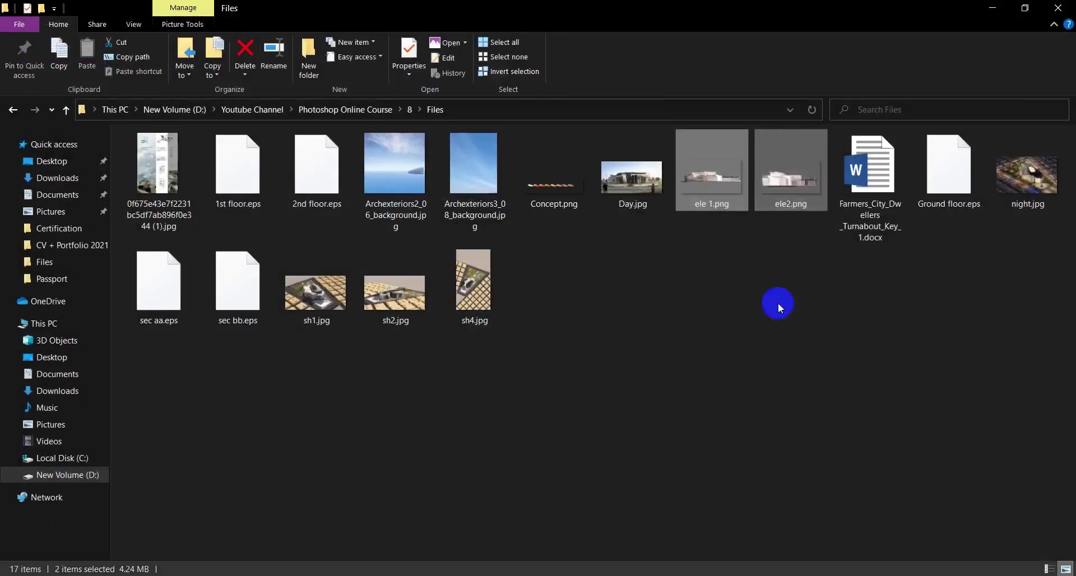
pyautogui.moveTo(789, 179); pyautogui.dragTo(443, 423)
pyautogui.press('Return')
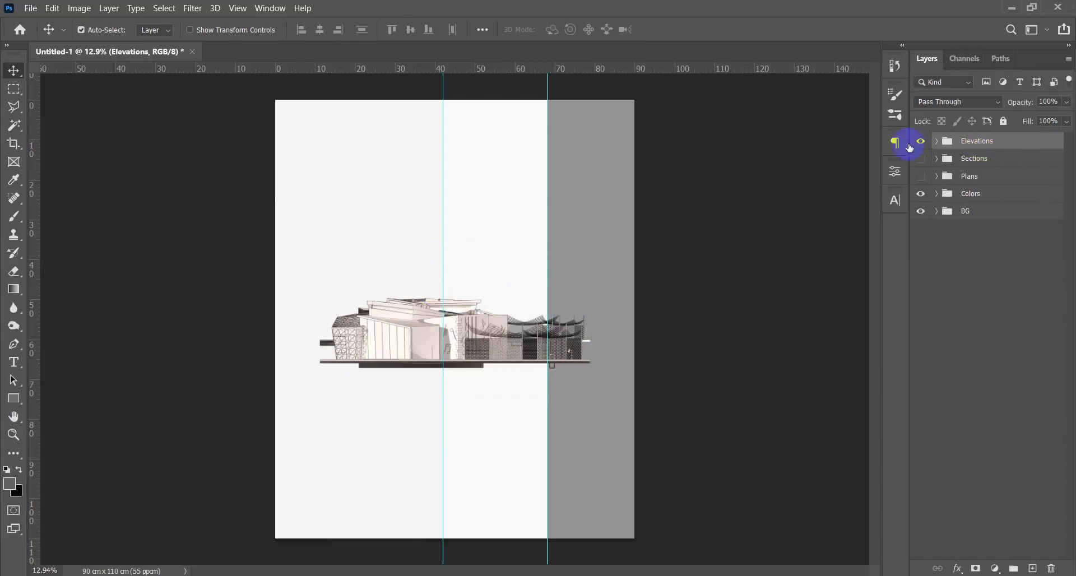
pyautogui.click(919, 142)
# Place the renders Day.jpg, night.jpg, sh1.jpg and sh2.jpg from the Files folder at the default size and position
pyautogui.click(1010, 11)
pyautogui.click(660, 199)
pyautogui.keyDown('ctrl'); pyautogui.click(1028, 187); pyautogui.keyUp('ctrl')
pyautogui.keyDown('ctrl'); pyautogui.click(395, 291); pyautogui.keyUp('ctrl')
pyautogui.keyDown('ctrl'); pyautogui.click(315, 291); pyautogui.keyUp('ctrl')
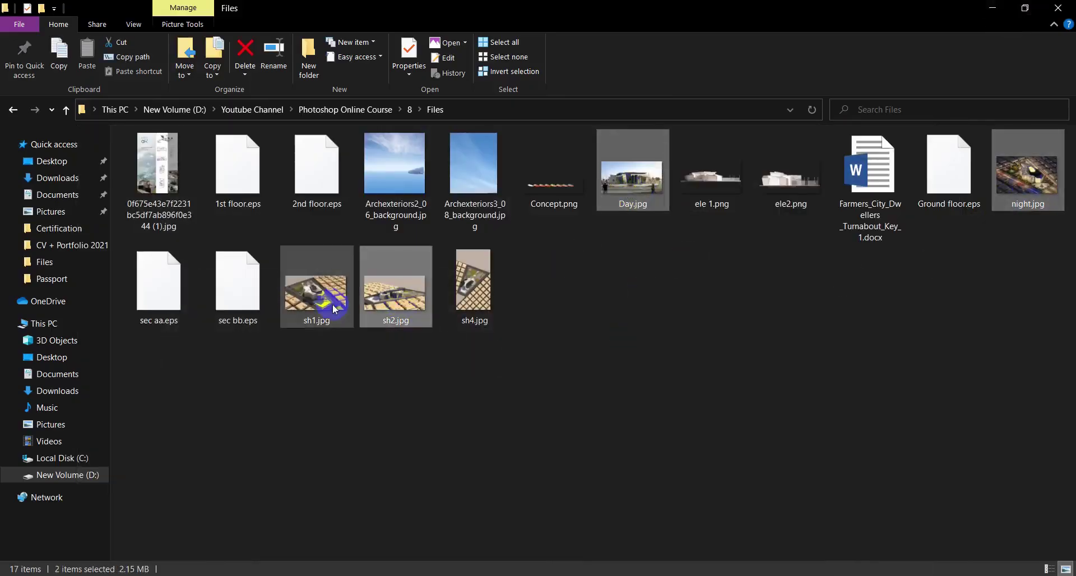
pyautogui.hotkey('alt', 'Tab')
pyautogui.moveTo(423, 461); pyautogui.dragTo(465, 334)
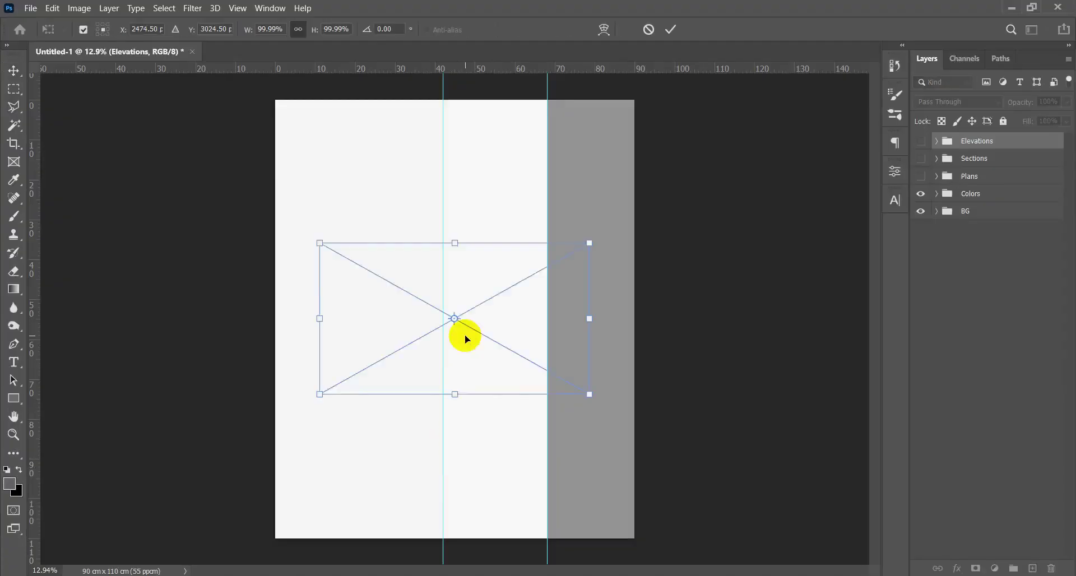
pyautogui.press('Return')
pyautogui.press('Return')
pyautogui.press('Return')
pyautogui.press('Return')
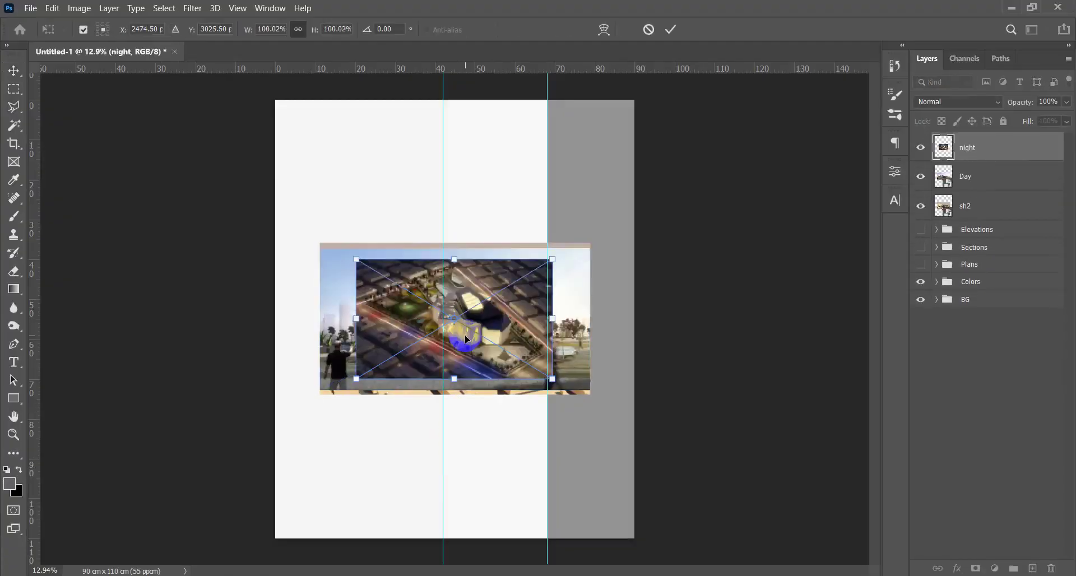
# Group the four render layers as Shots and hide the group
pyautogui.keyDown('shift'); pyautogui.click(984, 249); pyautogui.keyUp('shift')
pyautogui.hotkey('ctrl', 'g')
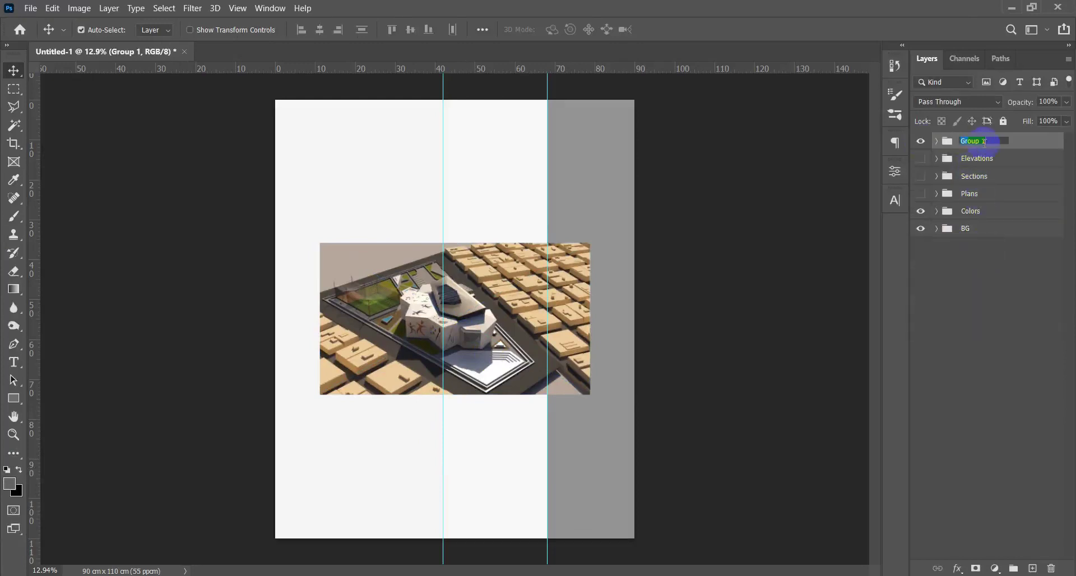
pyautogui.press('Return')
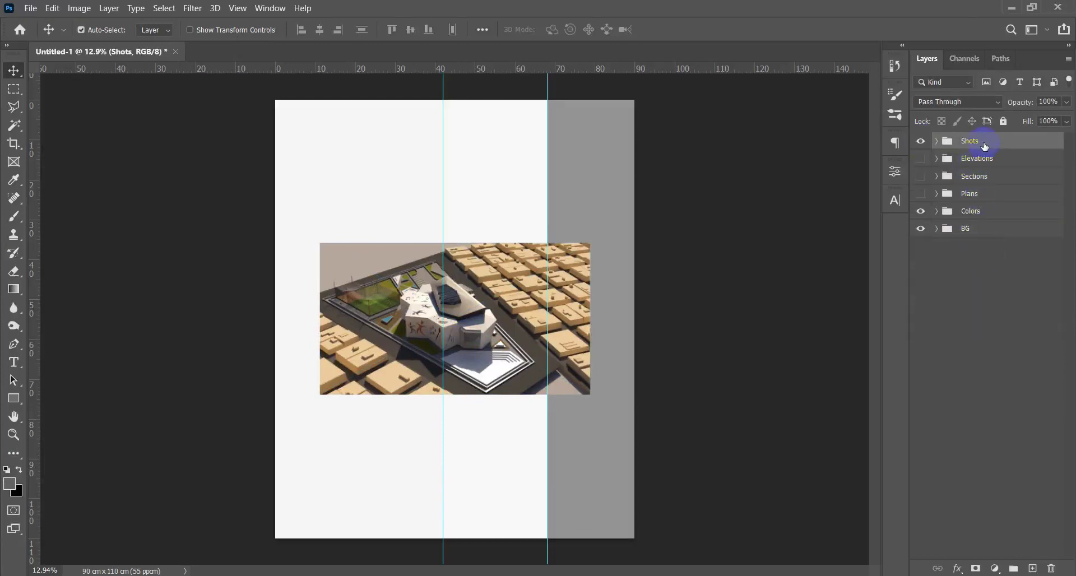
pyautogui.click(920, 141)
# Place Concept.png and sh4.jpg from the Files folder at the default size and rename the sh4 layer as site
pyautogui.click(1008, 6)
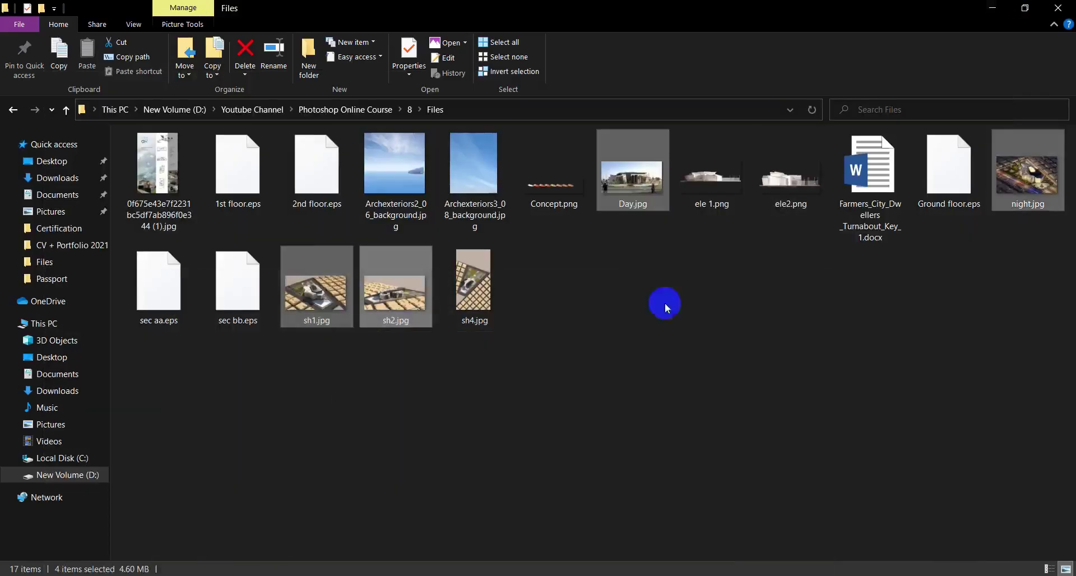
pyautogui.click(473, 168)
pyautogui.keyDown('ctrl'); pyautogui.click(412, 179); pyautogui.keyUp('ctrl')
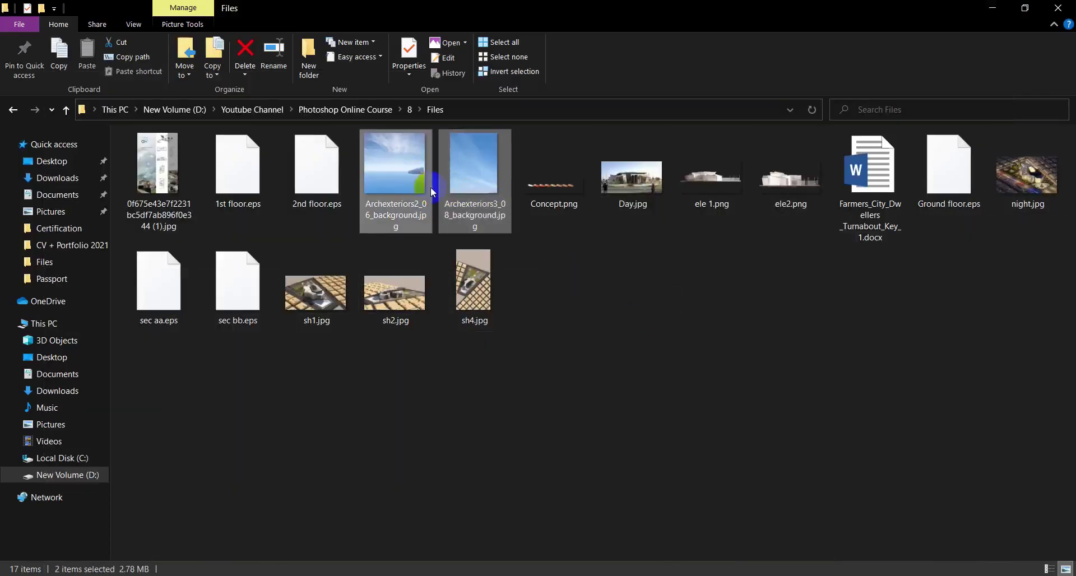
pyautogui.click(582, 255)
pyautogui.moveTo(560, 187); pyautogui.dragTo(566, 232)
pyautogui.keyDown('ctrl'); pyautogui.click(476, 305); pyautogui.keyUp('ctrl')
pyautogui.moveTo(562, 185); pyautogui.dragTo(577, 355)
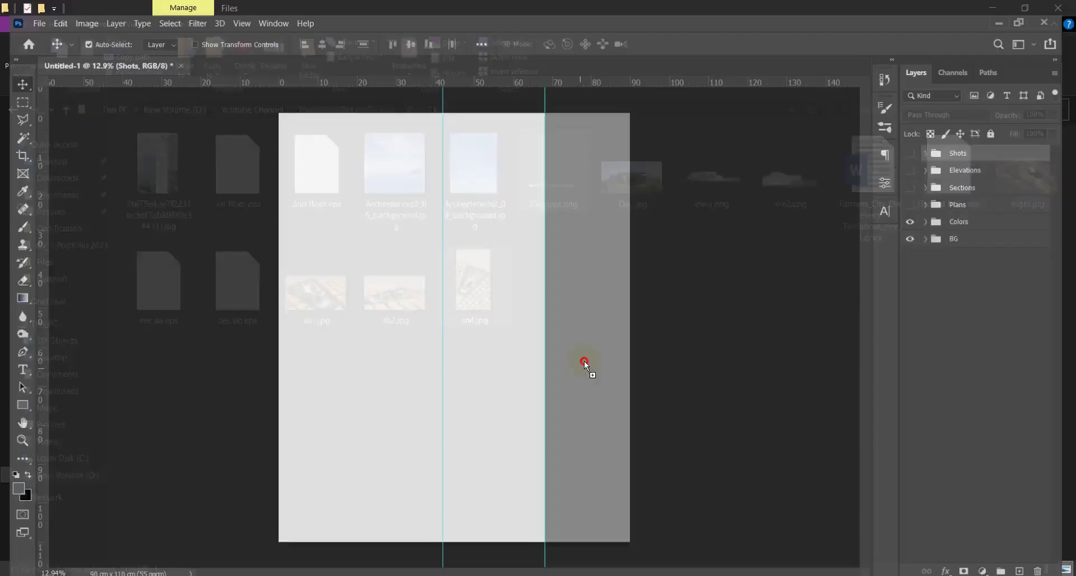
pyautogui.moveTo(584, 361); pyautogui.dragTo(481, 303)
pyautogui.press('Return')
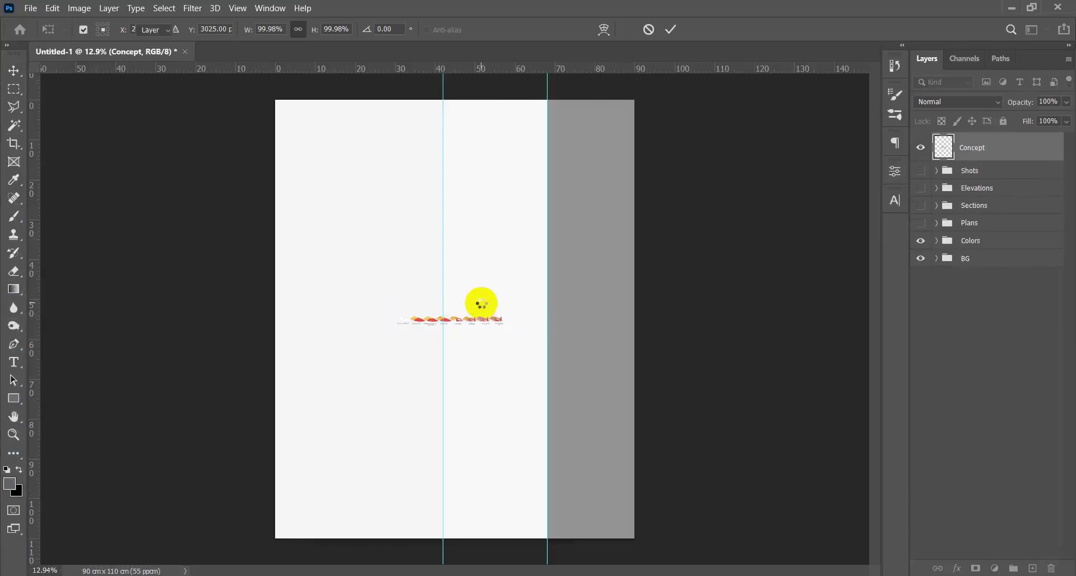
pyautogui.press('Return')
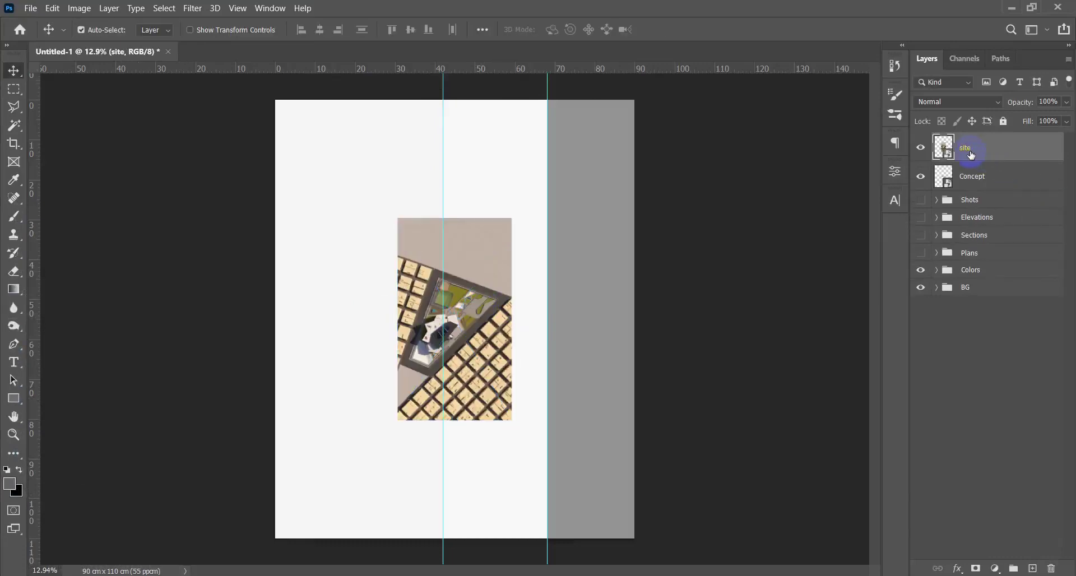
# Put the Concept layer into its own group named Concept, then collapse and hide the group
pyautogui.click(975, 183)
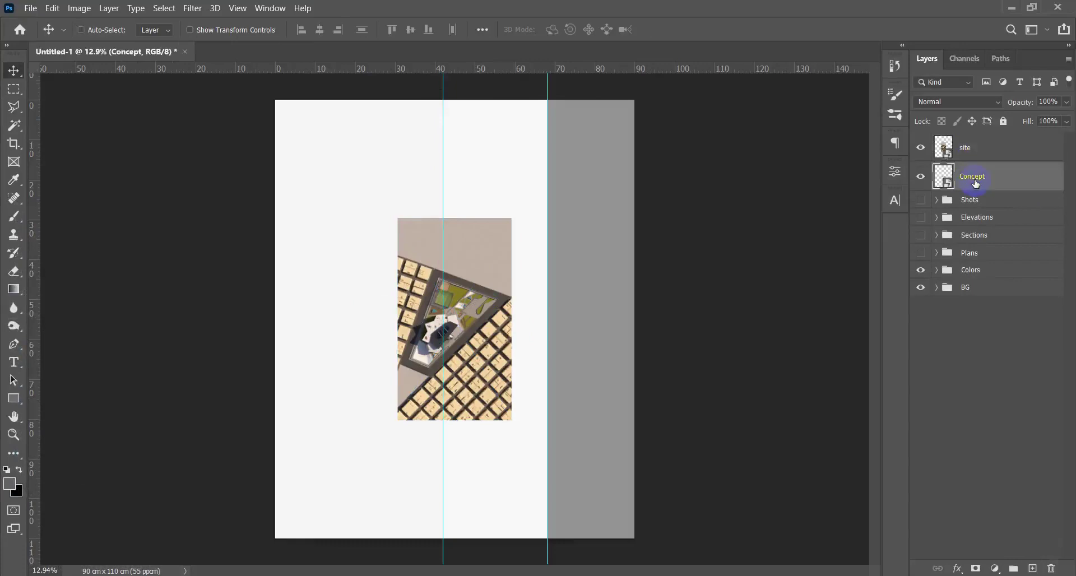
pyautogui.hotkey('ctrl', 'g')
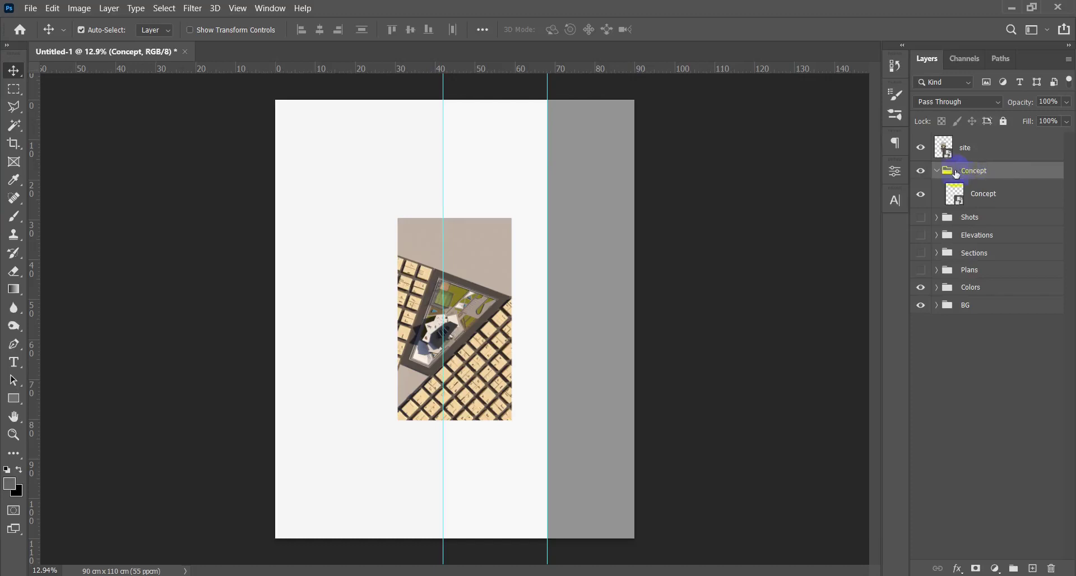
pyautogui.click(936, 171)
pyautogui.click(921, 170)
# Put the site layer into its own group named Site, then collapse and hide the group
pyautogui.click(972, 163)
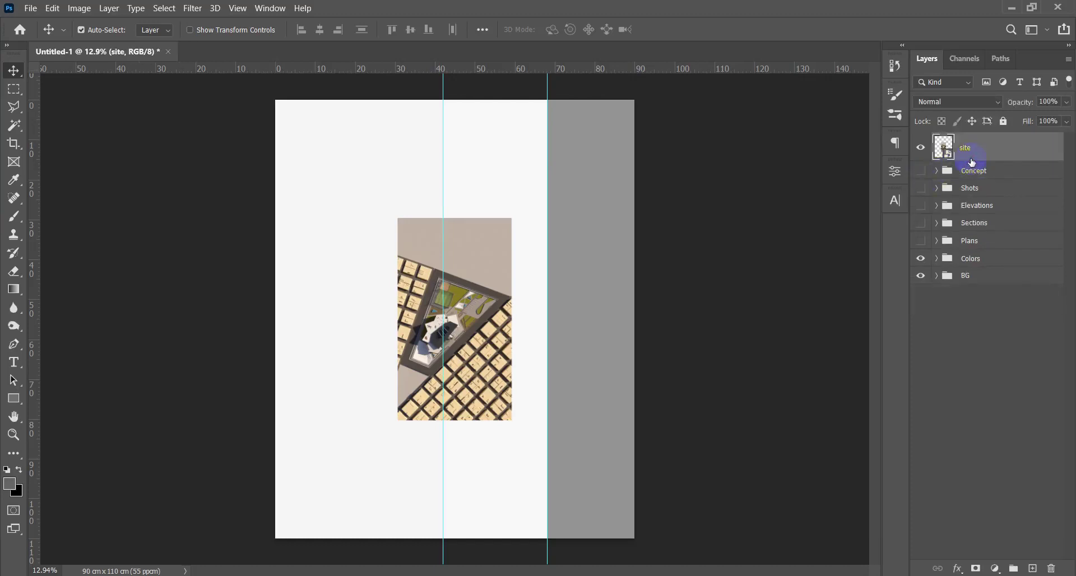
pyautogui.hotkey('ctrl', 'g')
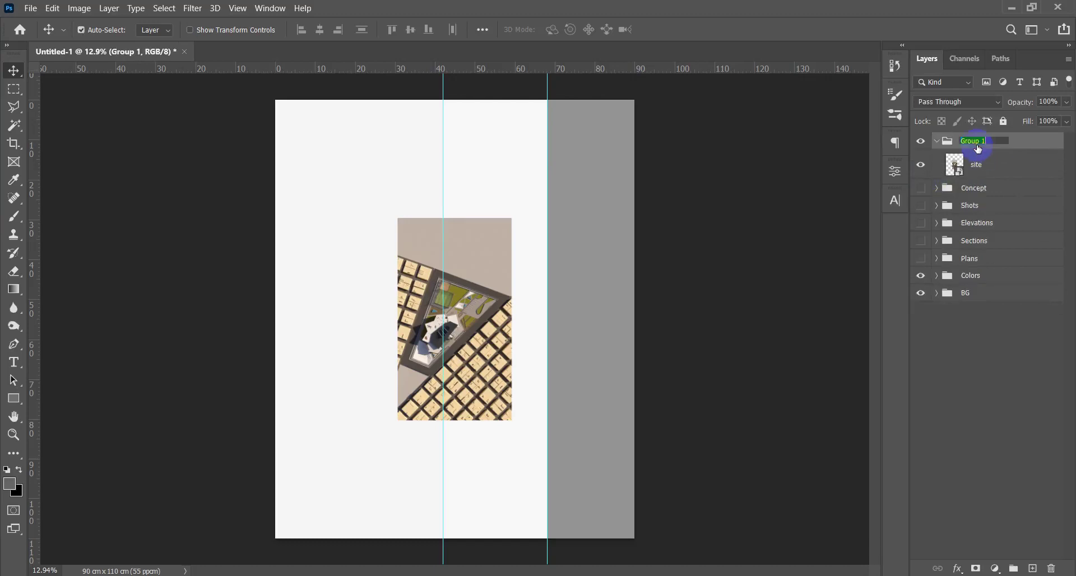
pyautogui.click(977, 145)
pyautogui.write('Site')
pyautogui.press('Return')
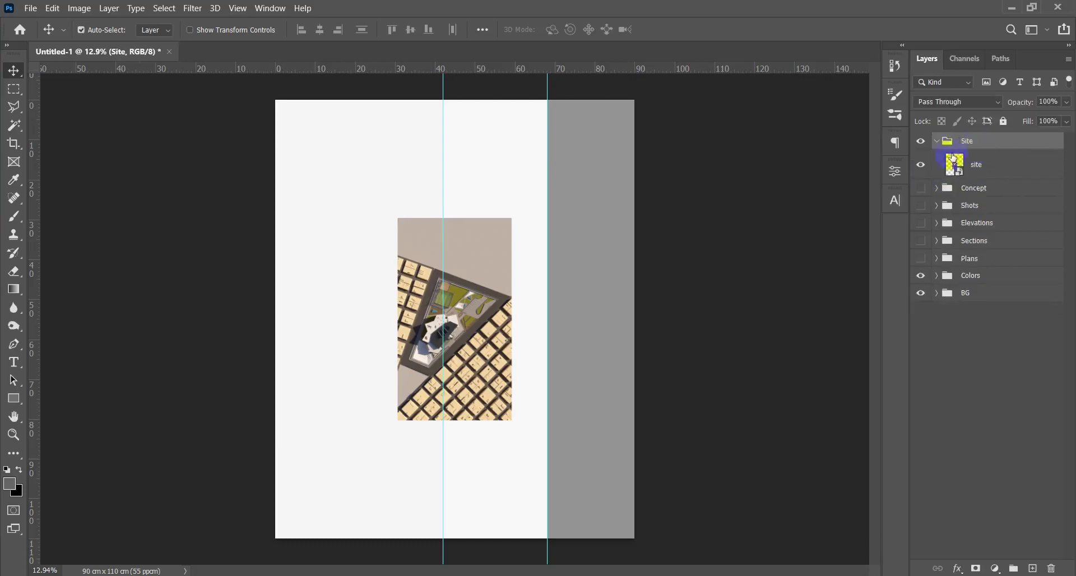
pyautogui.click(936, 142)
pyautogui.click(920, 141)
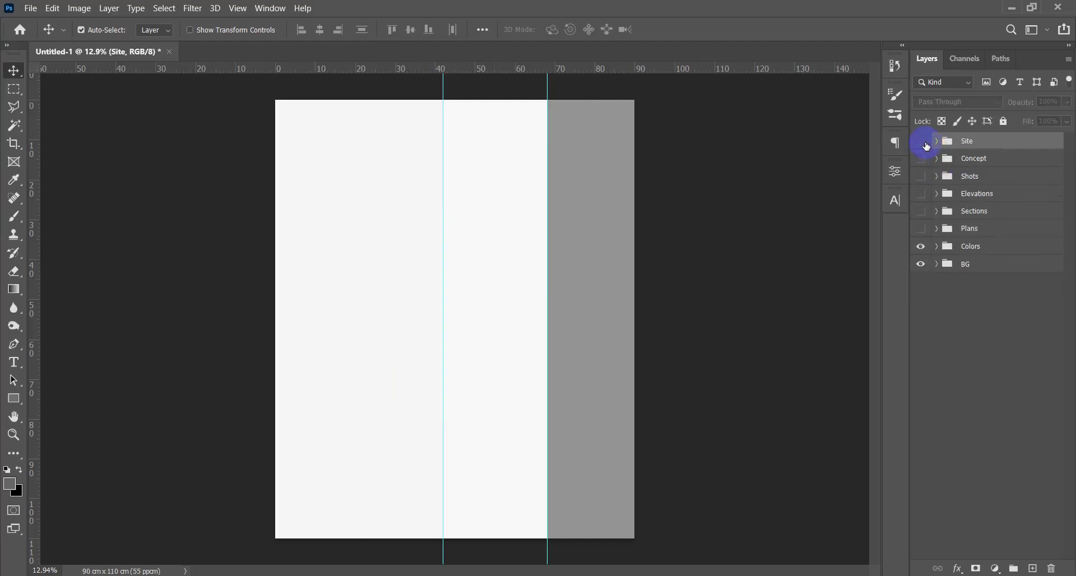
# Check the casa aR reference and compare the sky images Archexteriors2_06_background.jpg and Archexteriors3_08_background.jpg as backgrounds for the poster's left column
pyautogui.scroll(-2, 480, 277)
pyautogui.scroll(1, 479, 277)
pyautogui.scroll(1, 480, 278)
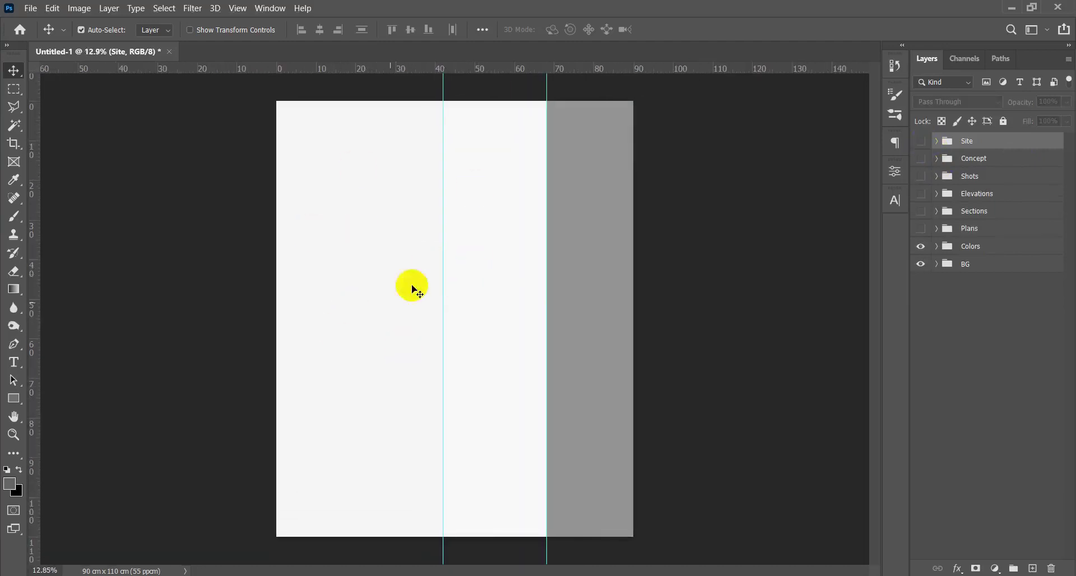
pyautogui.click(1014, 9)
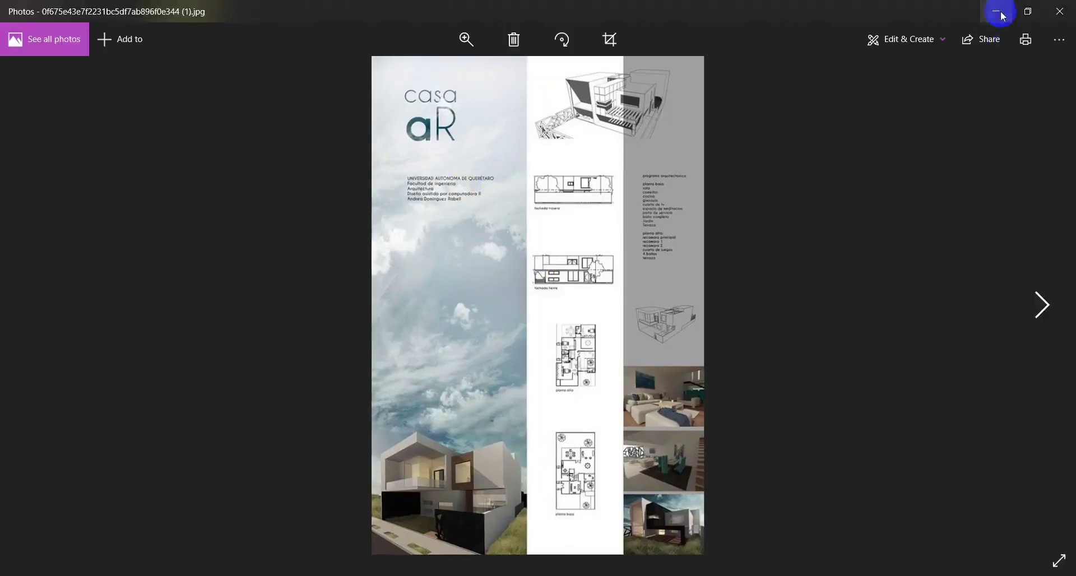
pyautogui.click(1002, 13)
pyautogui.click(665, 432)
pyautogui.click(391, 186)
pyautogui.click(465, 188)
pyautogui.click(414, 182)
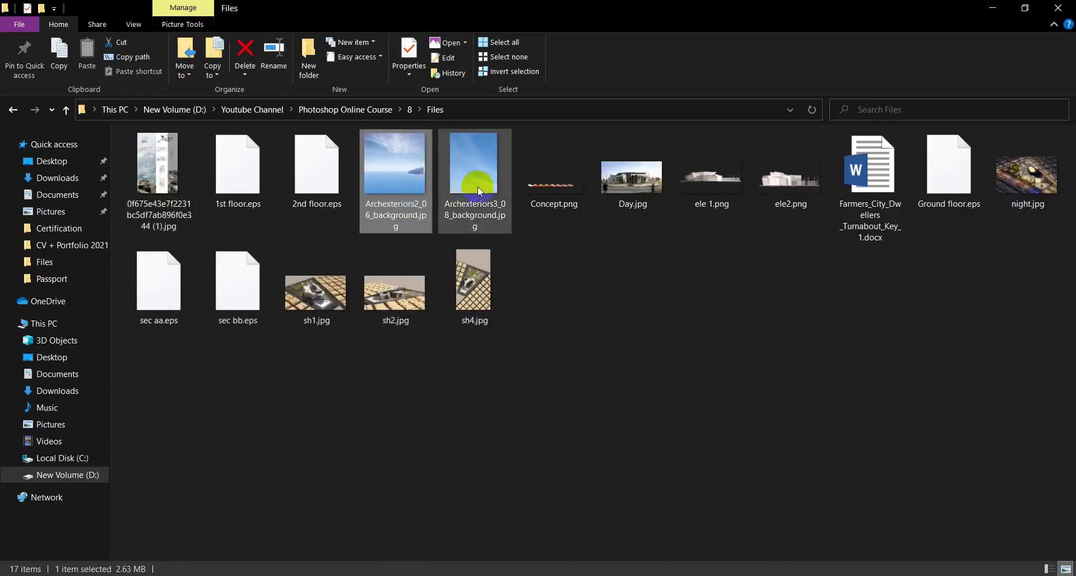
pyautogui.click(480, 186)
pyautogui.click(409, 186)
pyautogui.click(468, 172)
pyautogui.click(404, 177)
pyautogui.click(469, 174)
pyautogui.click(396, 173)
pyautogui.click(457, 186)
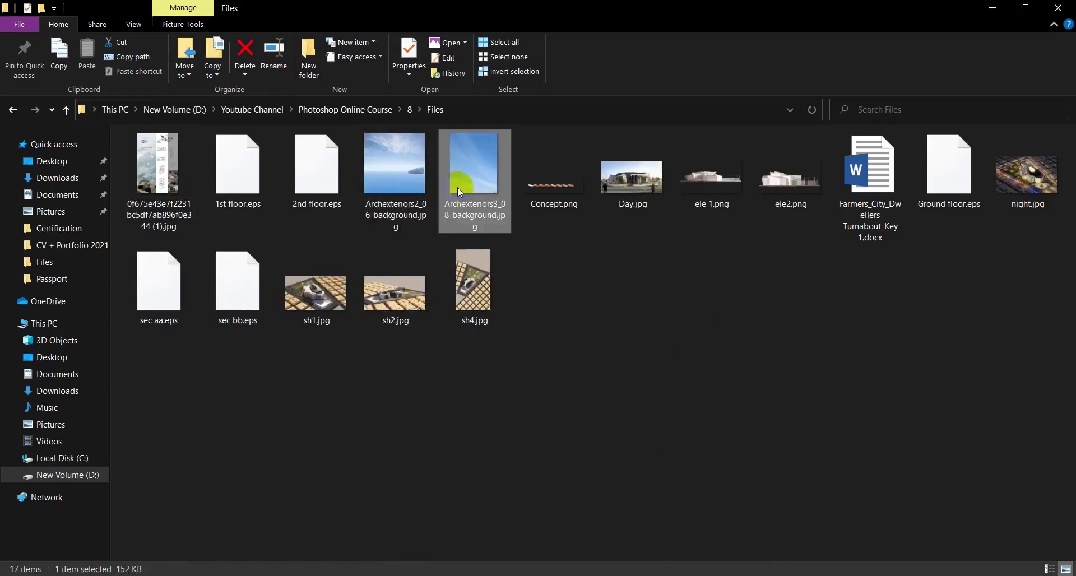
pyautogui.click(402, 172)
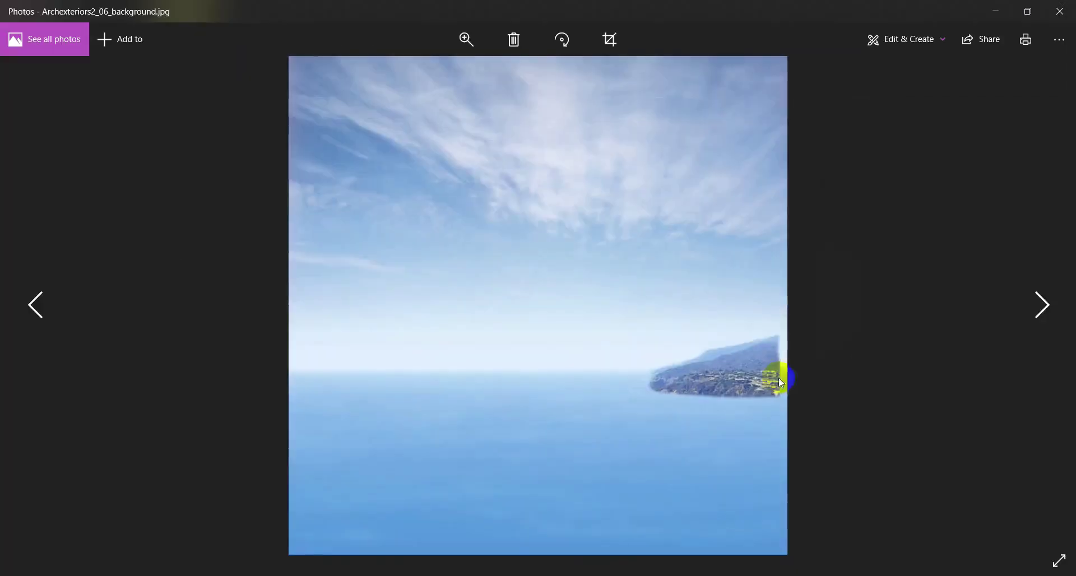
pyautogui.click(1028, 323)
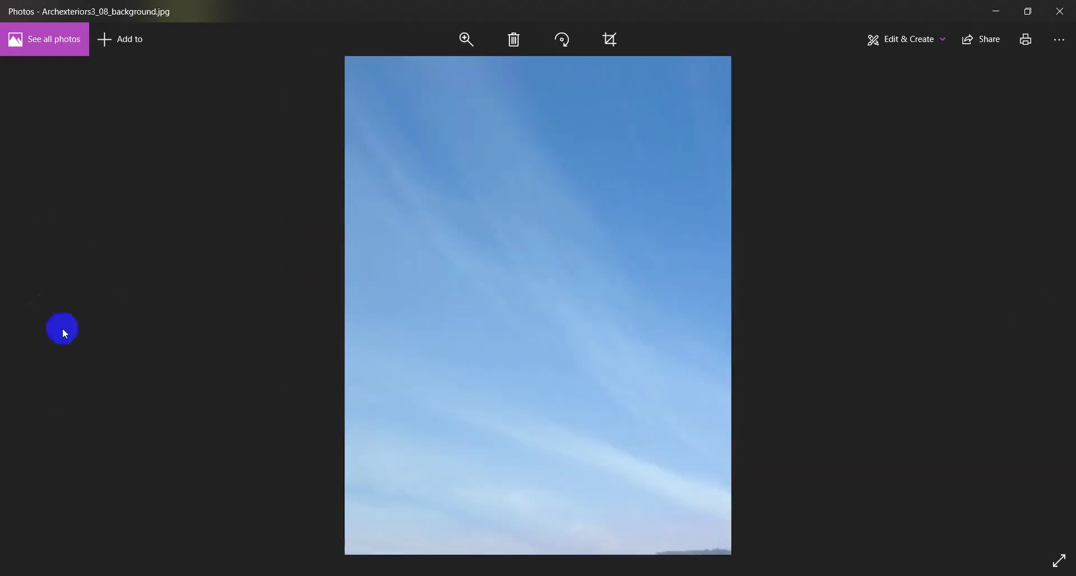
pyautogui.click(29, 313)
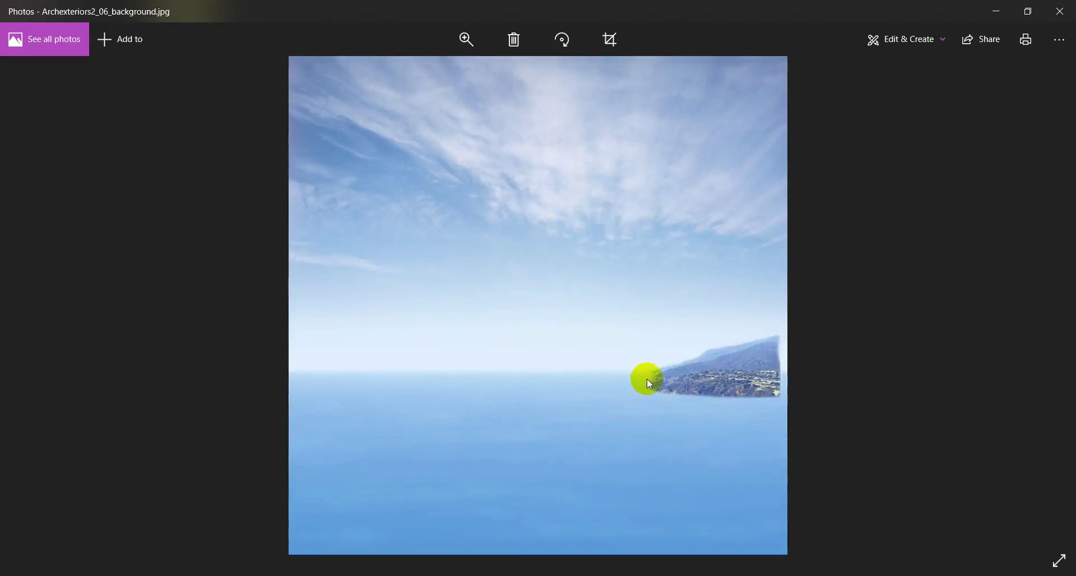
pyautogui.click(1063, 298)
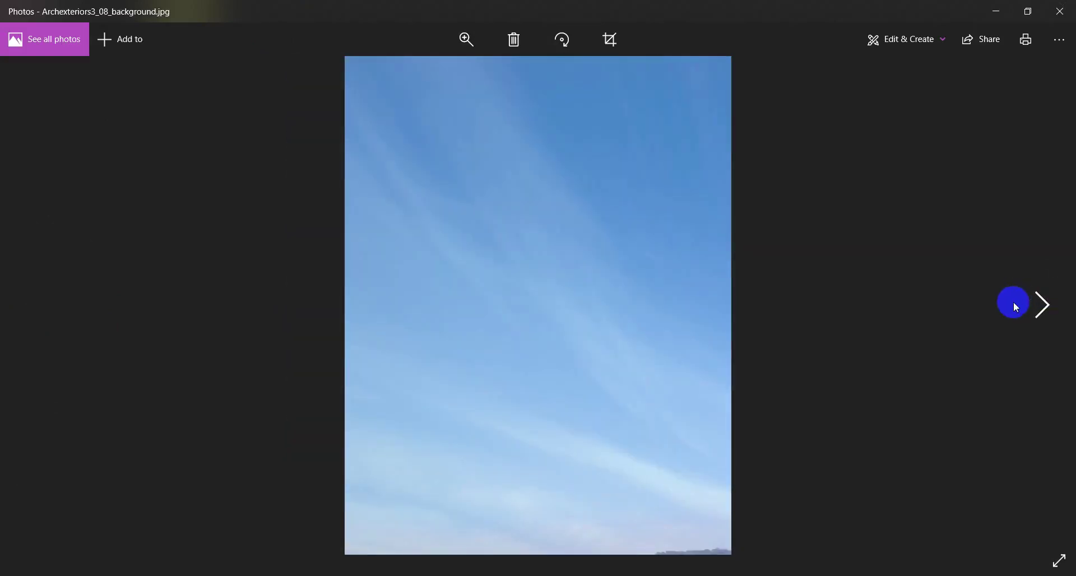
pyautogui.click(11, 307)
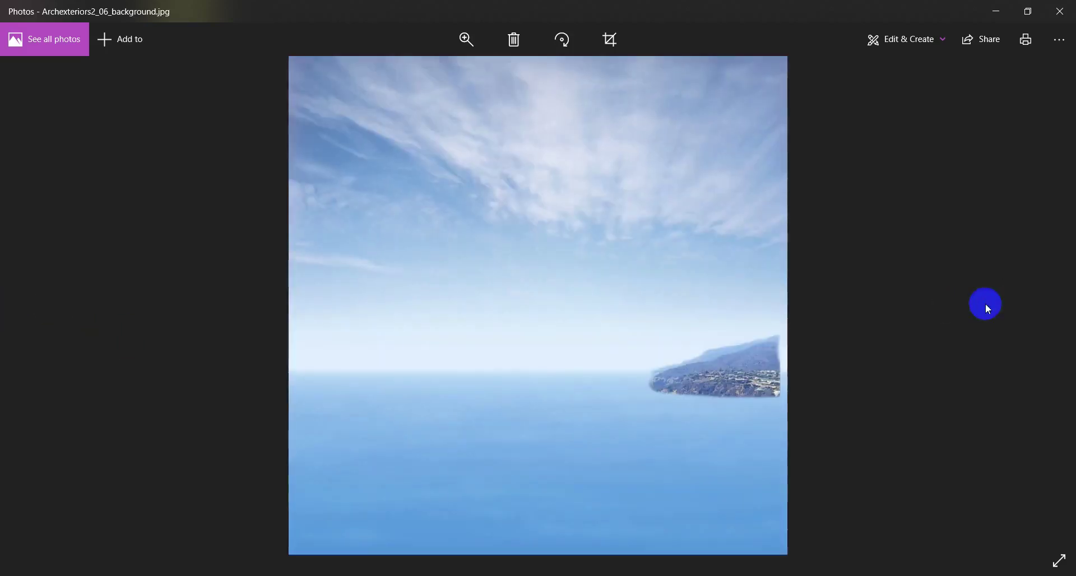
pyautogui.click(1068, 330)
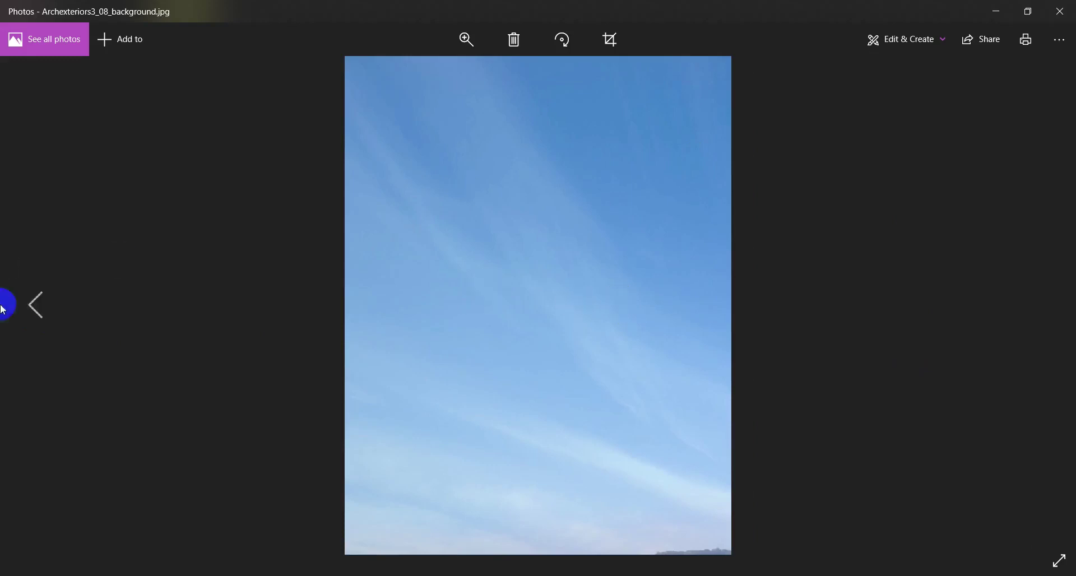
pyautogui.click(32, 303)
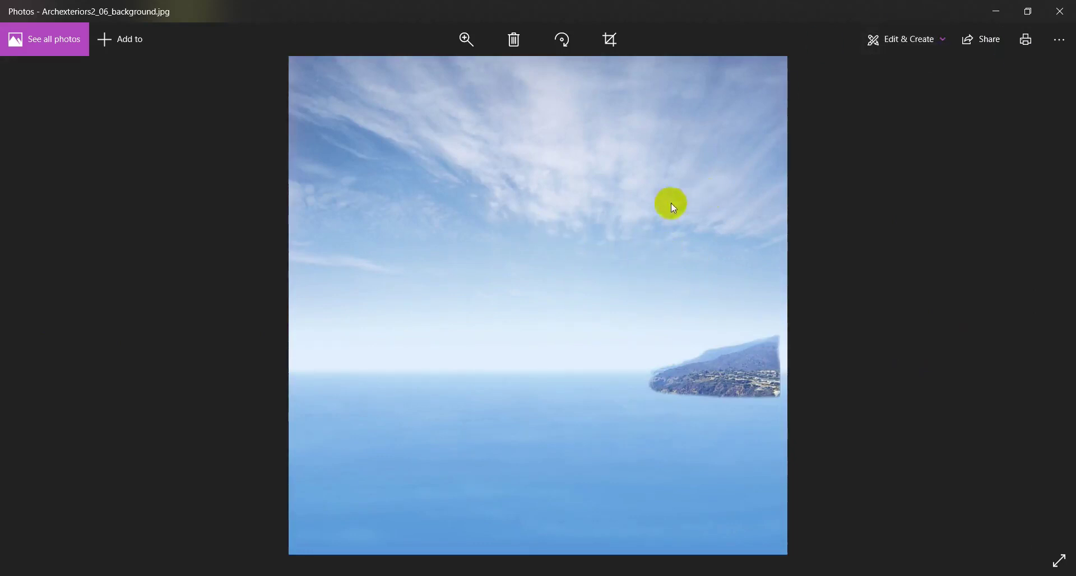
# Place Archexteriors3_08_background.jpg at the poster's top-left corner, scaled to about 494% so it spans the left column up to the first guide
pyautogui.click(1060, 11)
pyautogui.moveTo(483, 208); pyautogui.dragTo(383, 364)
pyautogui.scroll(3, 433, 213)
pyautogui.scroll(8, 437, 199)
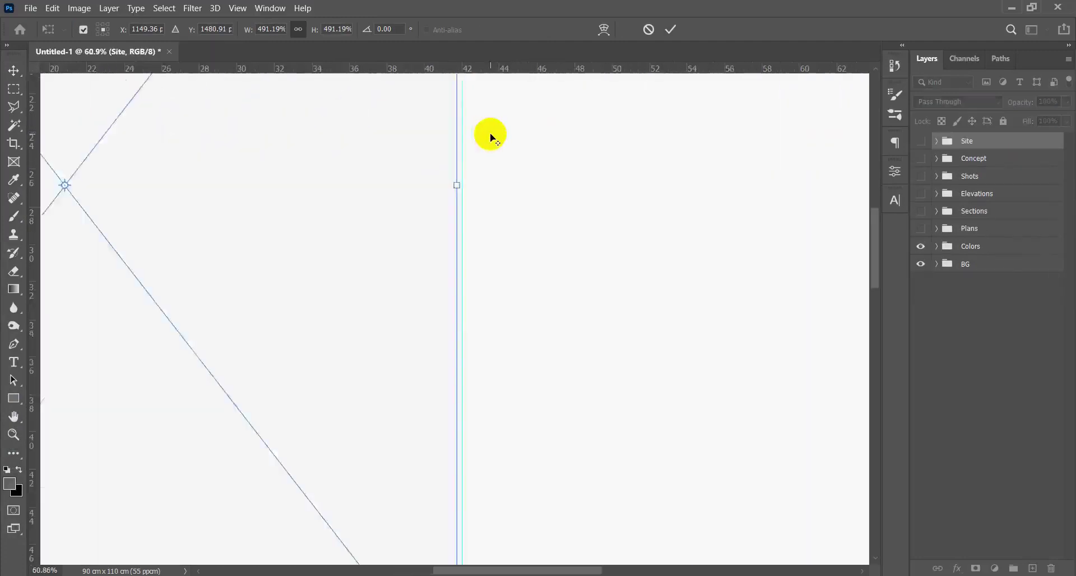
pyautogui.moveTo(436, 211); pyautogui.dragTo(446, 211)
pyautogui.scroll(-10, 455, 224)
pyautogui.scroll(-1, 455, 234)
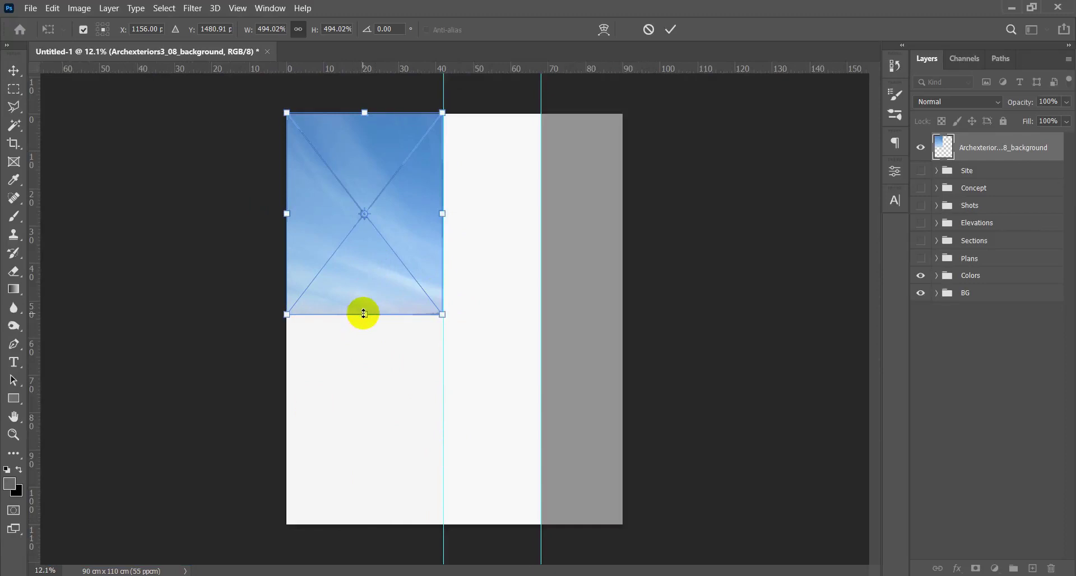
# Stretch the sky image vertically down to the poster's bottom edge so it fills the whole left column
pyautogui.moveTo(364, 314); pyautogui.dragTo(358, 523)
pyautogui.press('Return')
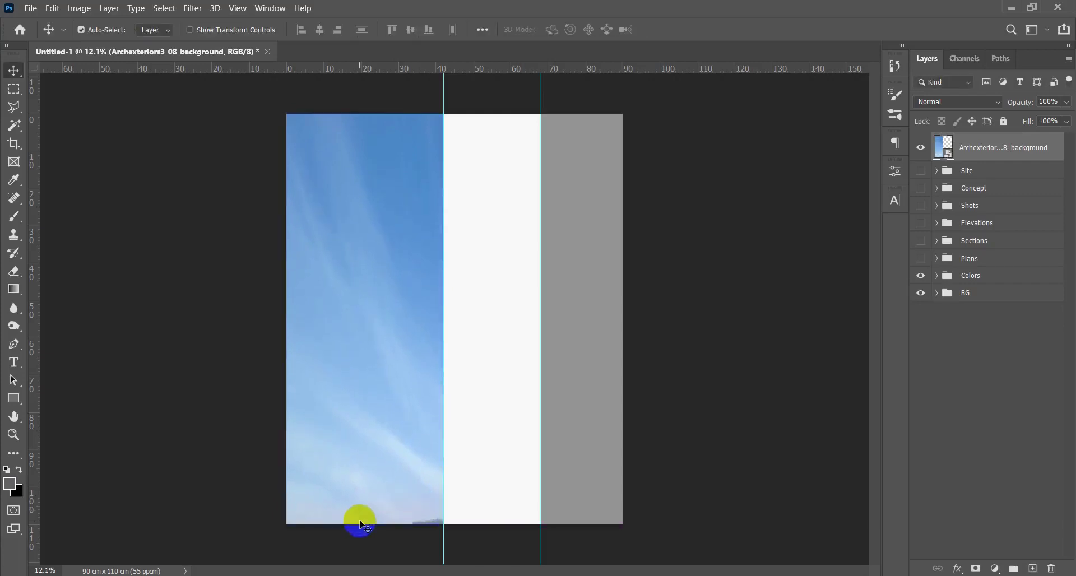
pyautogui.scroll(-2, 385, 413)
pyautogui.scroll(3, 385, 415)
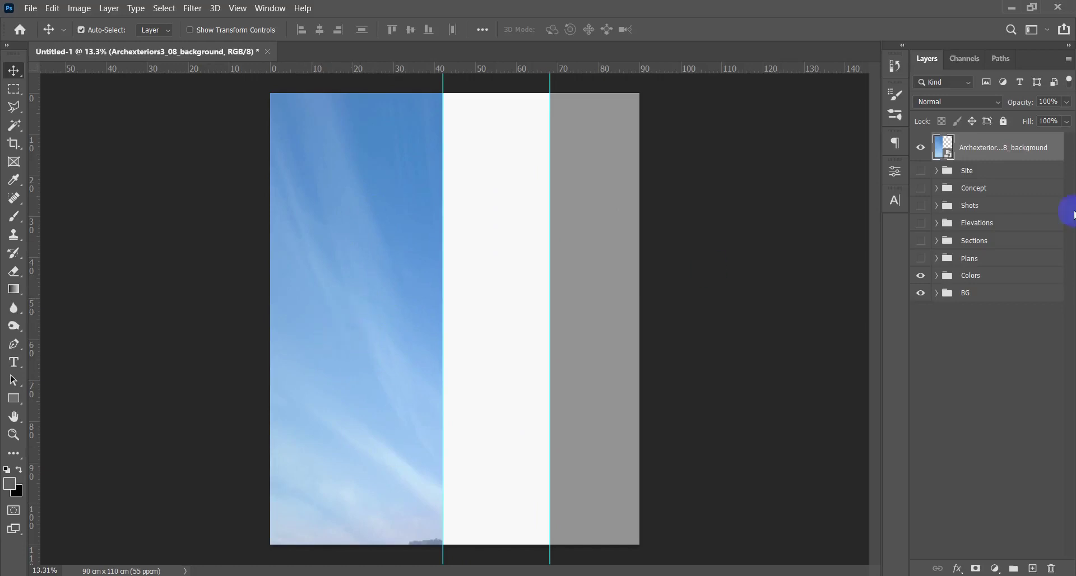
# Check the casa aR reference, and bring the Shots group into view above the sky image layer
pyautogui.hotkey('alt', 'Tab')
pyautogui.hotkey('alt', 'Tab')
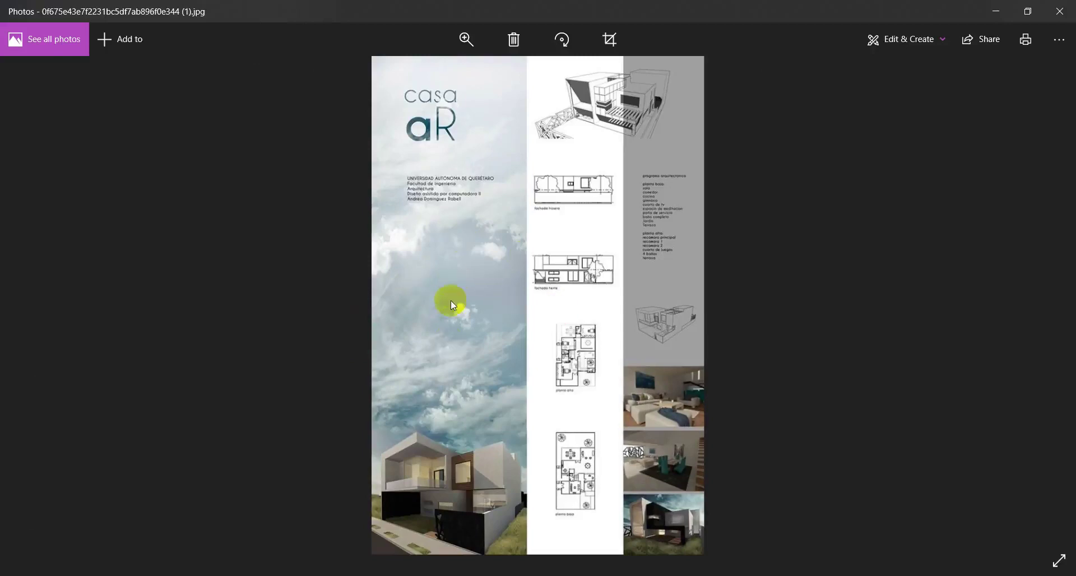
pyautogui.click(996, 11)
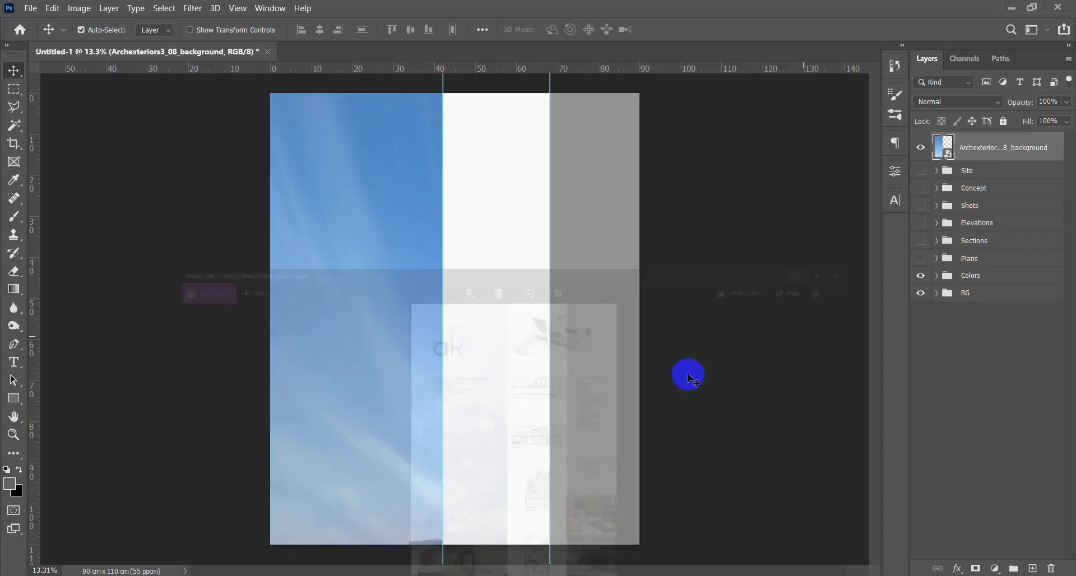
pyautogui.click(969, 206)
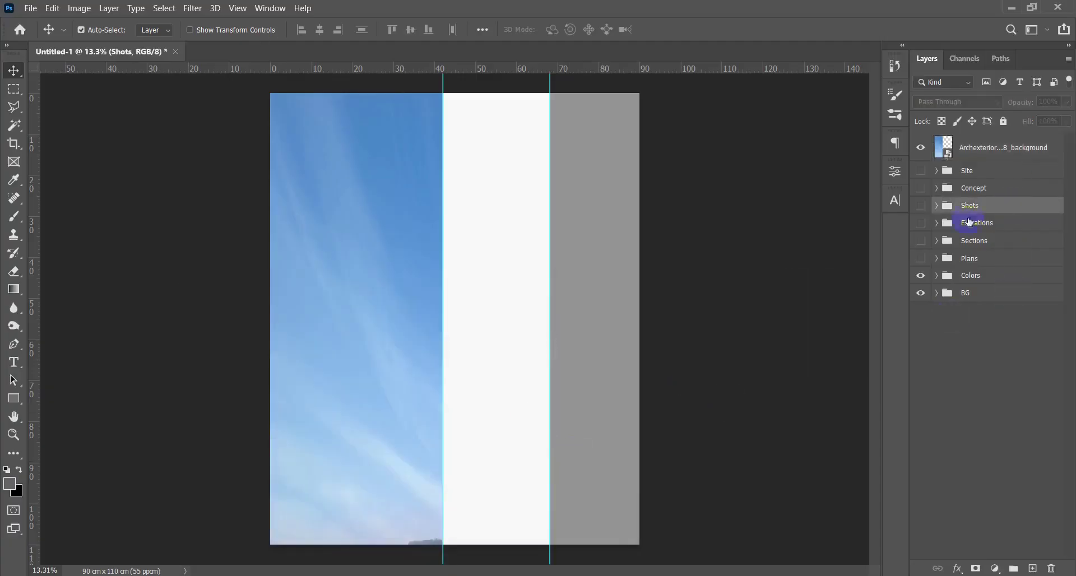
pyautogui.click(919, 208)
pyautogui.moveTo(1012, 207); pyautogui.dragTo(1013, 143)
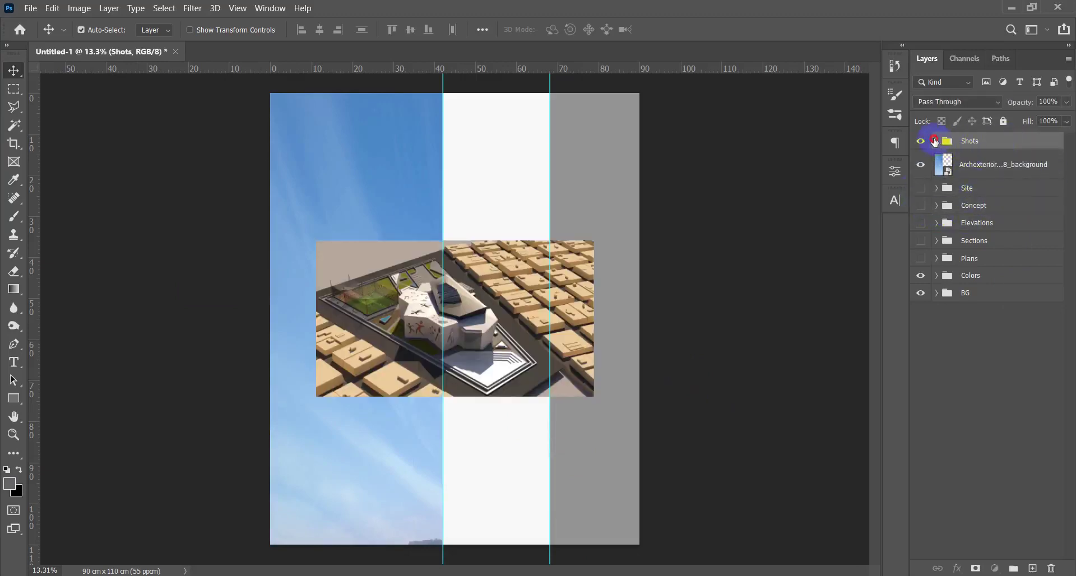
# Expand the Shots group and hide the sh1, night and sh2 layers so only the Day render shows
pyautogui.click(936, 142)
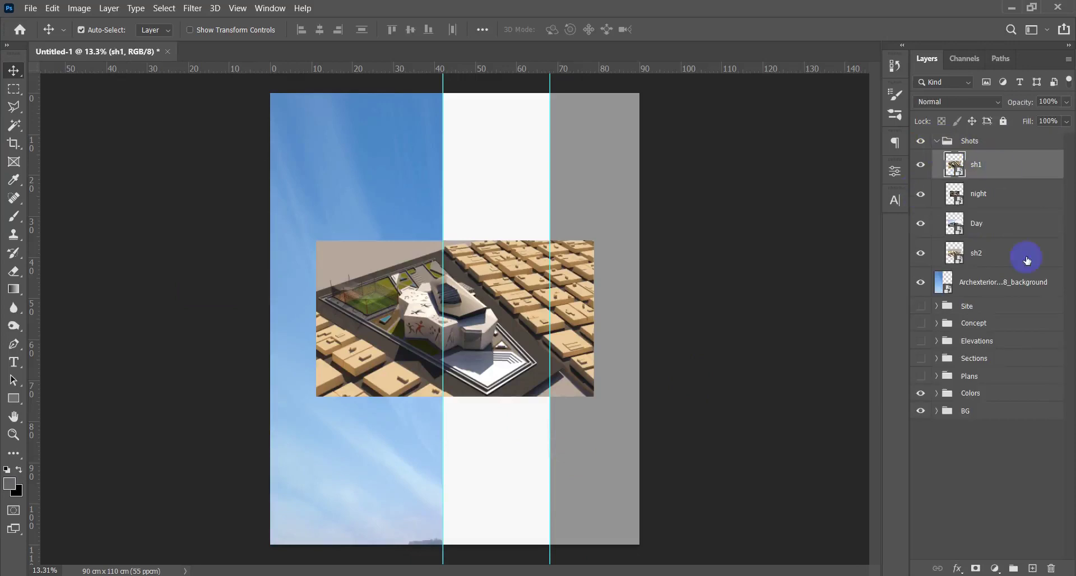
pyautogui.click(1025, 255)
pyautogui.click(921, 254)
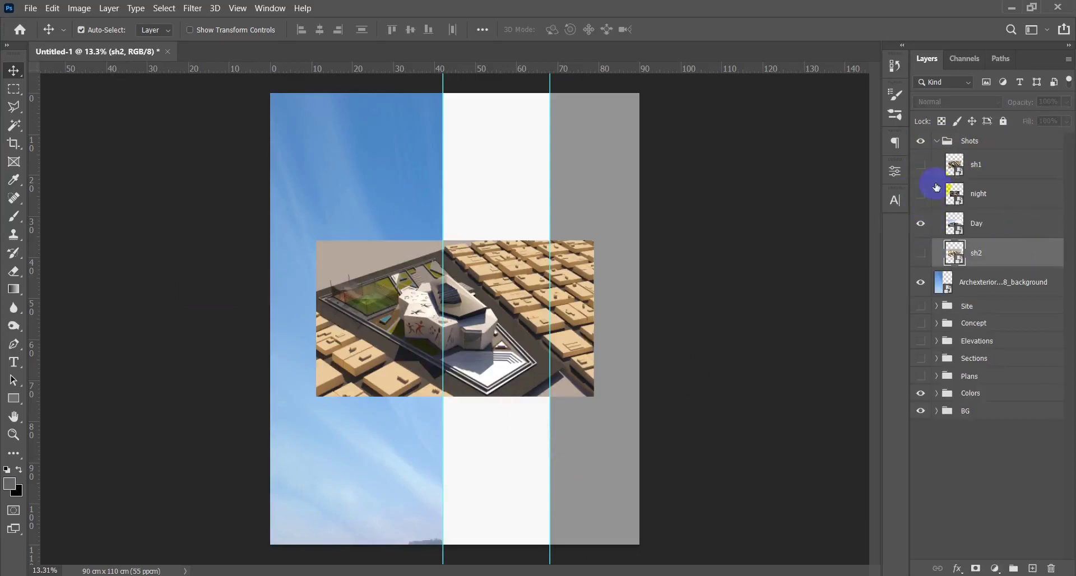
pyautogui.click(933, 223)
# Position the Day render at the foot of the poster's left column, against the poster's left edge
pyautogui.moveTo(459, 346); pyautogui.dragTo(436, 398)
pyautogui.scroll(4, 427, 462)
pyautogui.moveTo(426, 460); pyautogui.dragTo(523, 358)
pyautogui.moveTo(490, 234); pyautogui.dragTo(396, 461)
pyautogui.scroll(5, 392, 448)
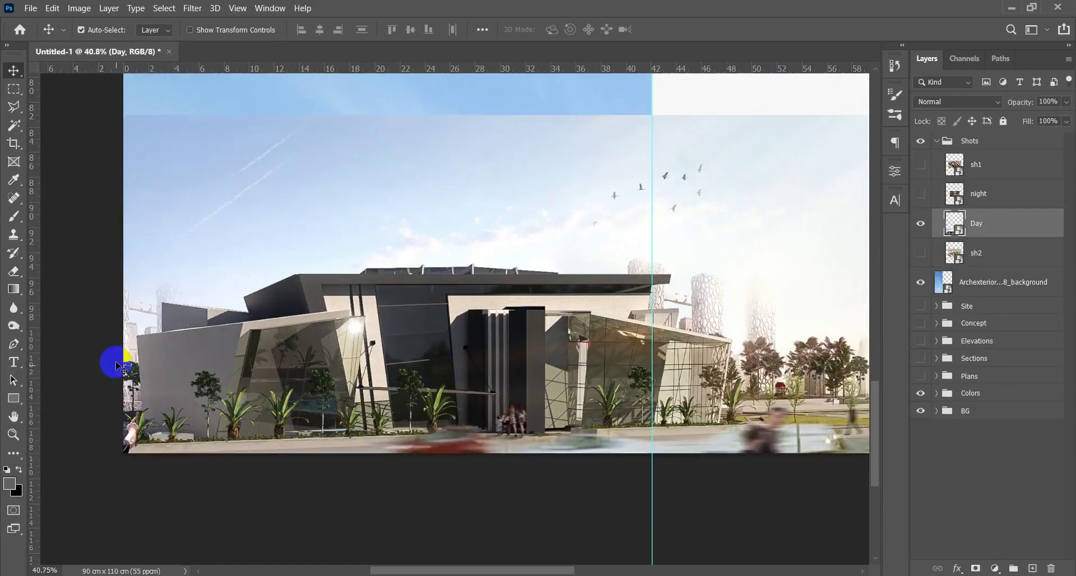
pyautogui.moveTo(140, 339); pyautogui.dragTo(220, 310)
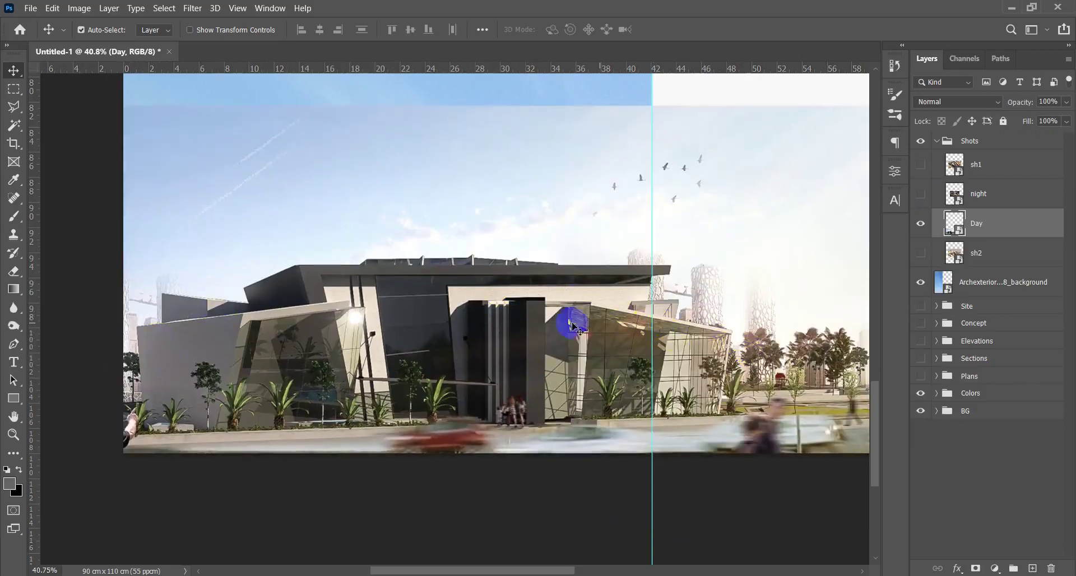
pyautogui.scroll(-1, 392, 327)
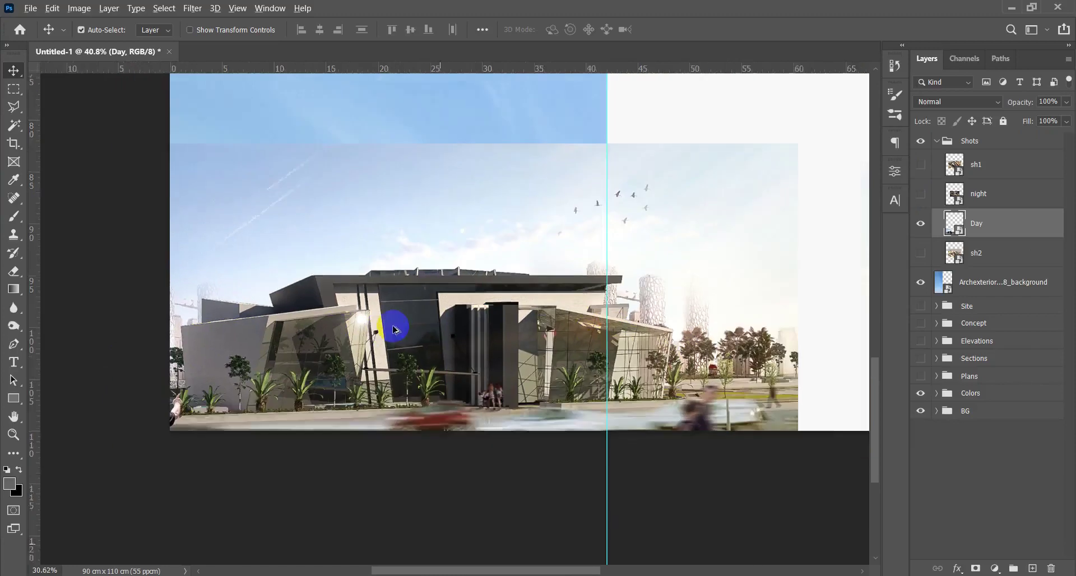
# Scale the Day render to about 87.17% and shift it so the building fits within the left column at the poster's bottom
pyautogui.hotkey('ctrl', 't')
pyautogui.moveTo(761, 160); pyautogui.dragTo(679, 188)
pyautogui.moveTo(518, 305); pyautogui.dragTo(492, 242)
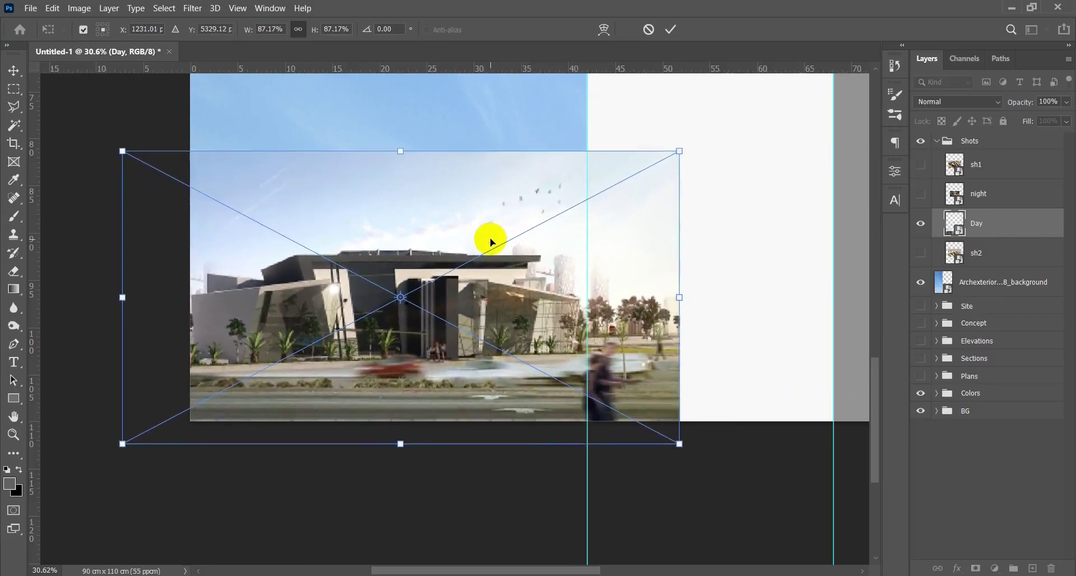
pyautogui.press('Return')
pyautogui.scroll(-5, 491, 241)
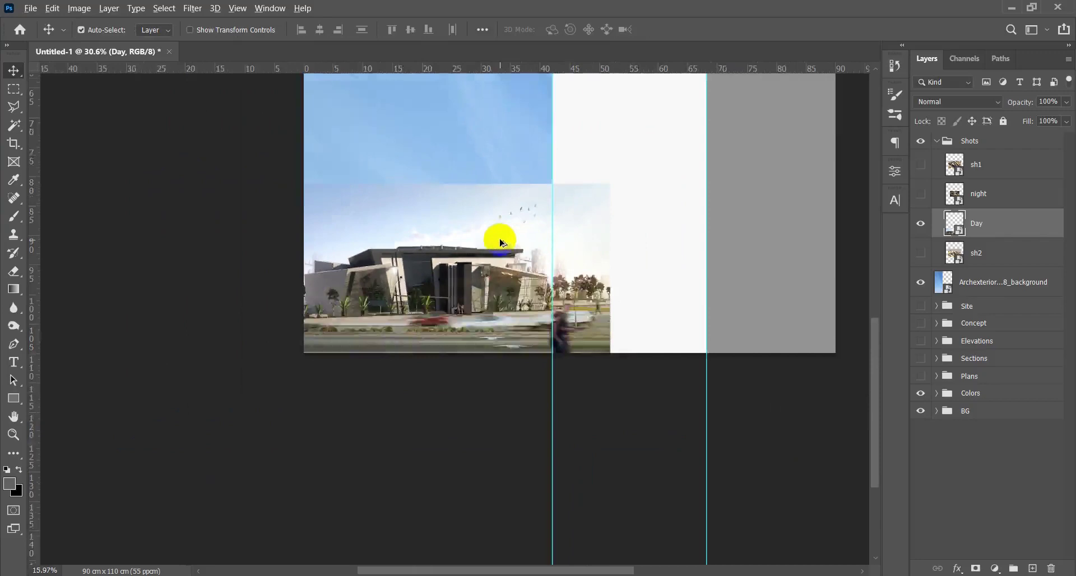
pyautogui.scroll(4, 572, 406)
pyautogui.moveTo(503, 438); pyautogui.dragTo(643, 199)
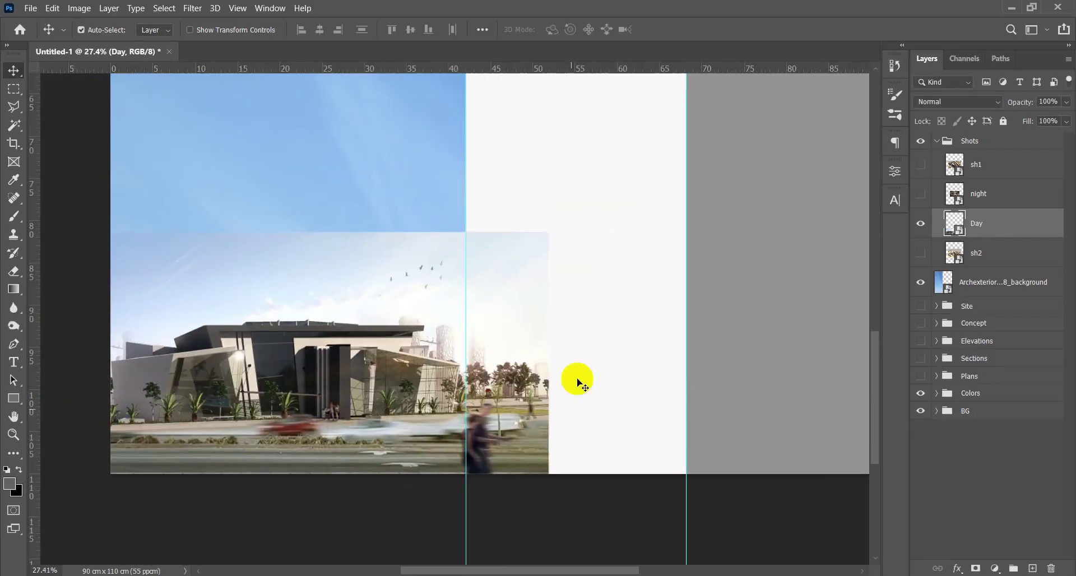
pyautogui.hscroll(-2, 421, 345)
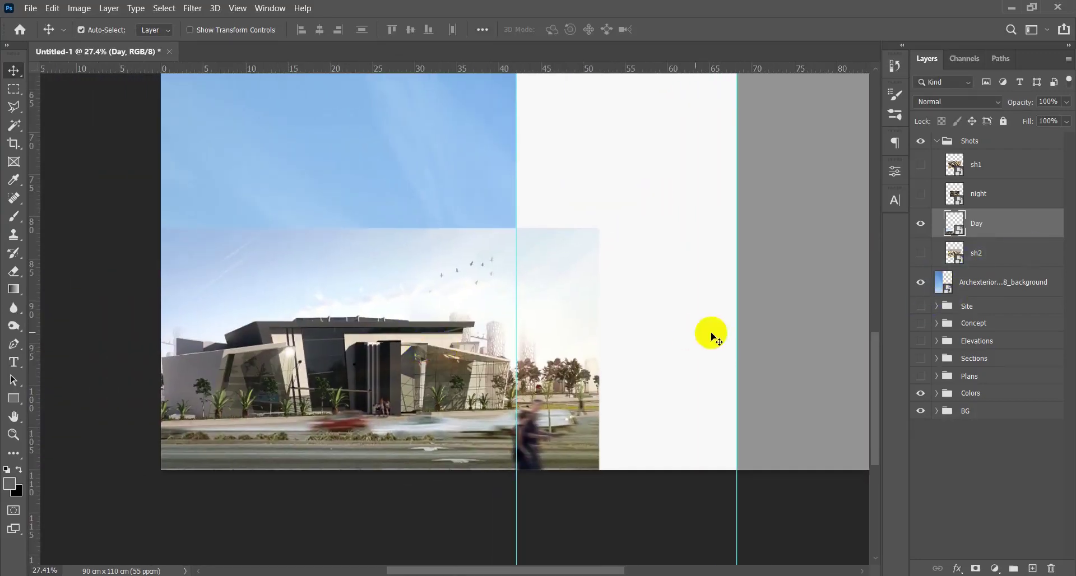
# Rasterize the Day layer and delete the part of the render that extends past the first guide into the white column
pyautogui.rightClick(1021, 225)
pyautogui.click(875, 259)
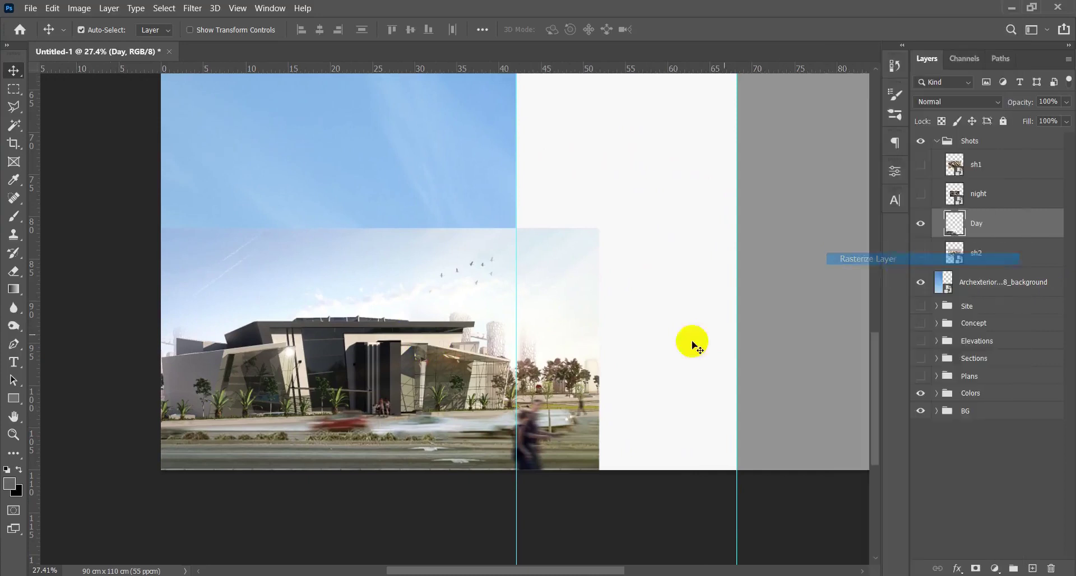
pyautogui.press('m')
pyautogui.moveTo(622, 308); pyautogui.dragTo(615, 492)
pyautogui.press('Delete')
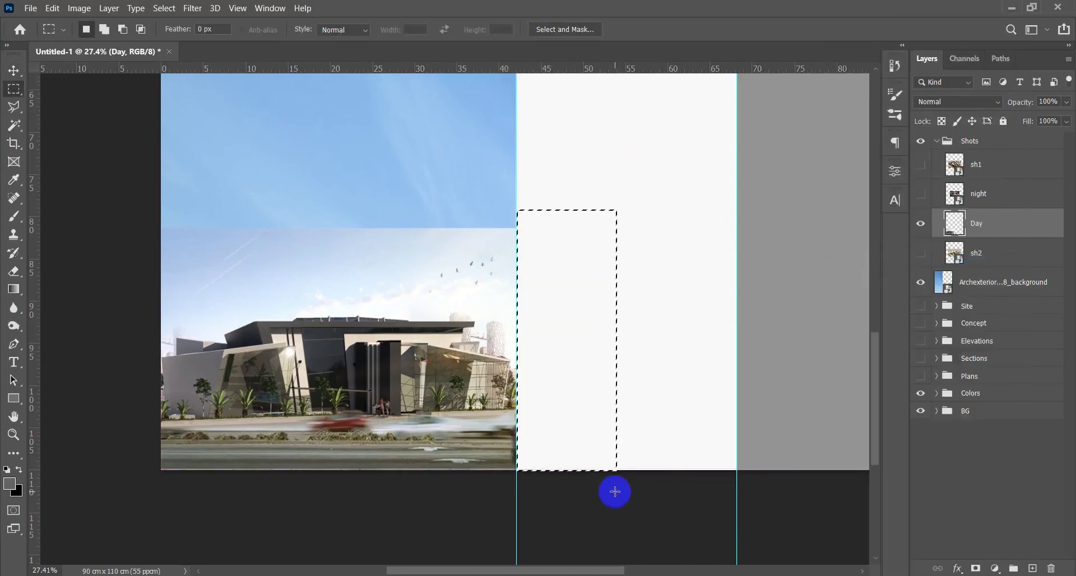
pyautogui.press('v')
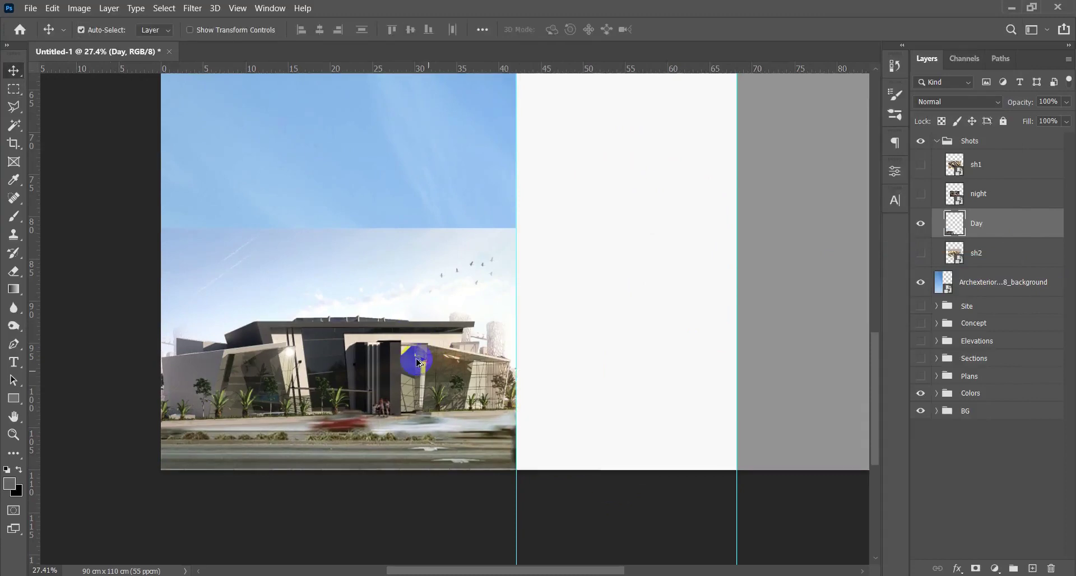
# Reduce the sky image's saturation to -42 with a Hue/Saturation adjustment
pyautogui.scroll(-3, 416, 360)
pyautogui.scroll(3, 383, 326)
pyautogui.moveTo(393, 307); pyautogui.dragTo(426, 464)
pyautogui.scroll(-4, 439, 413)
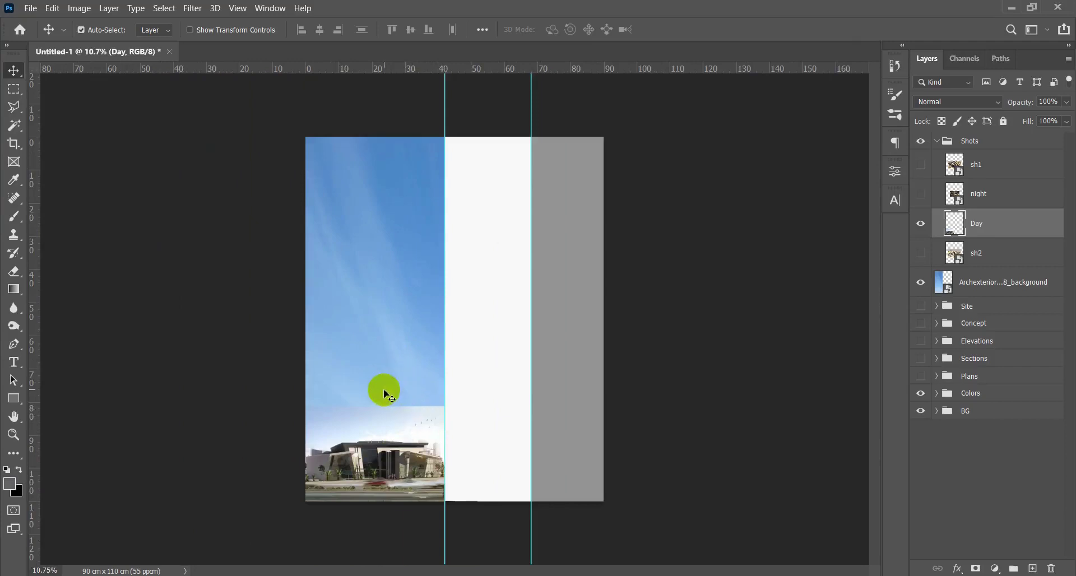
pyautogui.scroll(2, 384, 393)
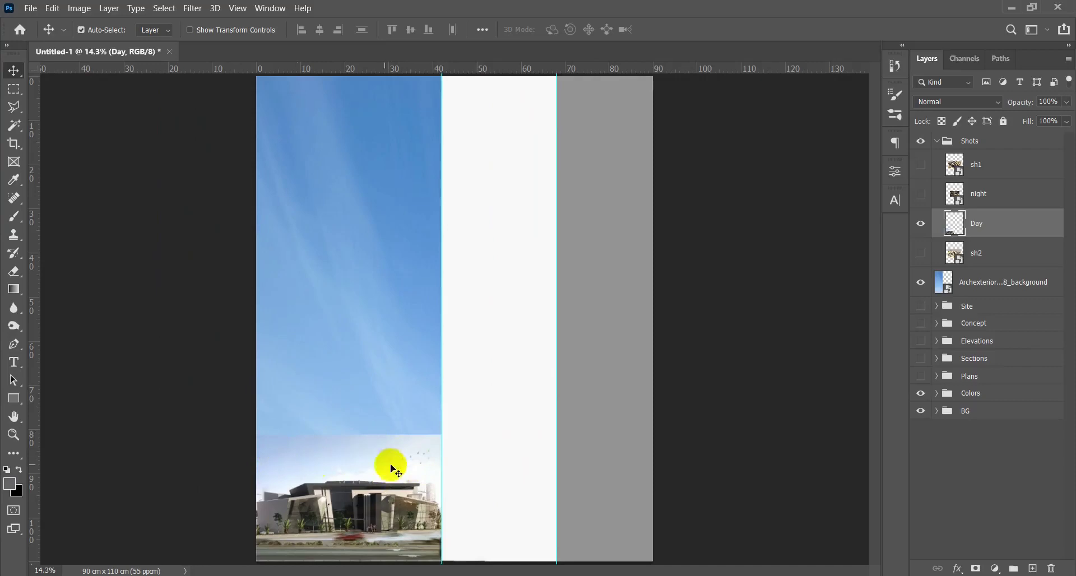
pyautogui.click(363, 288)
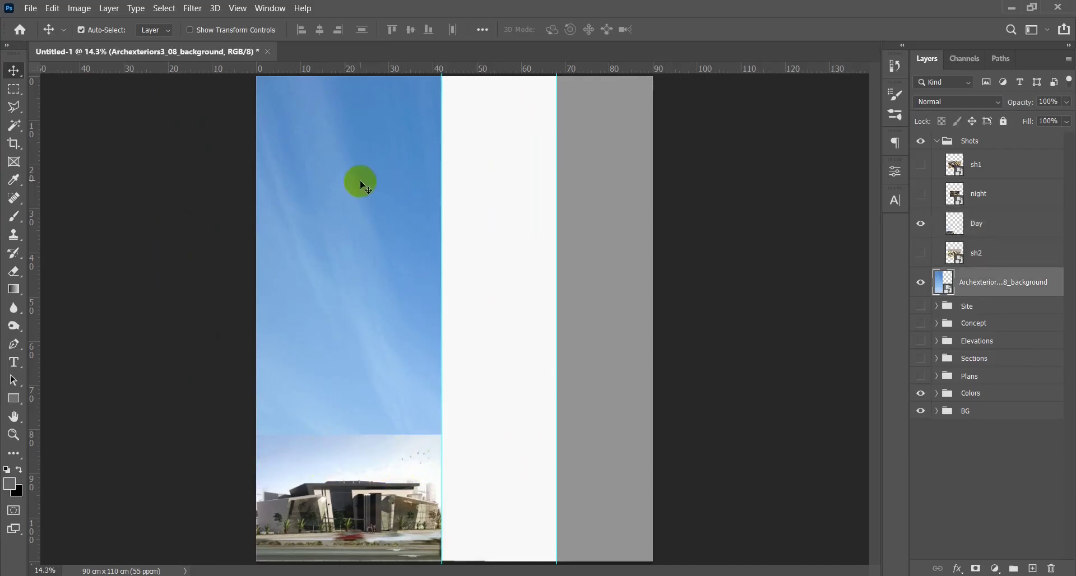
pyautogui.press('ctrl')
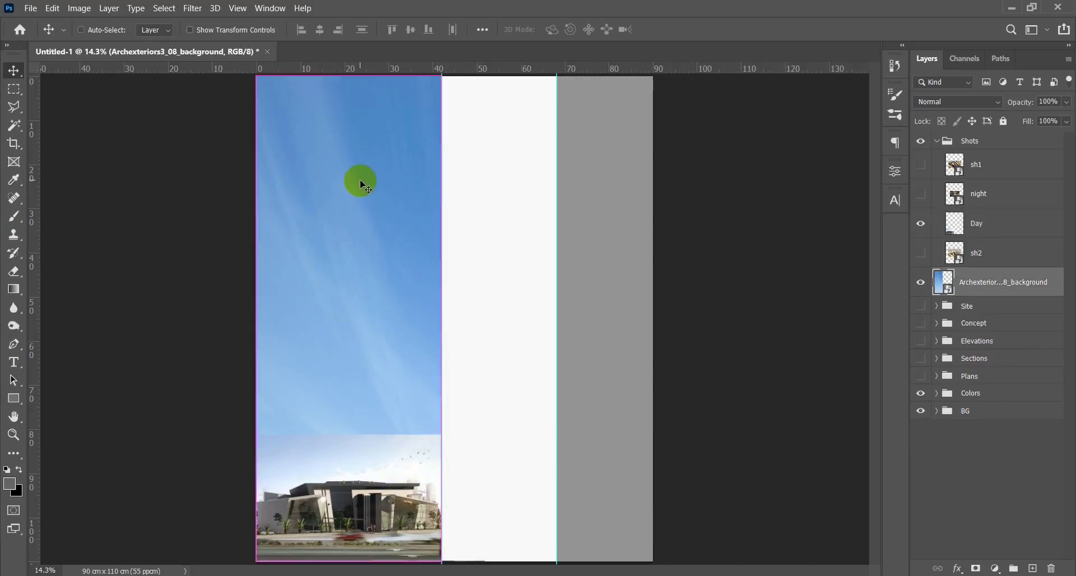
pyautogui.hotkey('ctrl', 'u')
pyautogui.moveTo(495, 103); pyautogui.dragTo(614, 173)
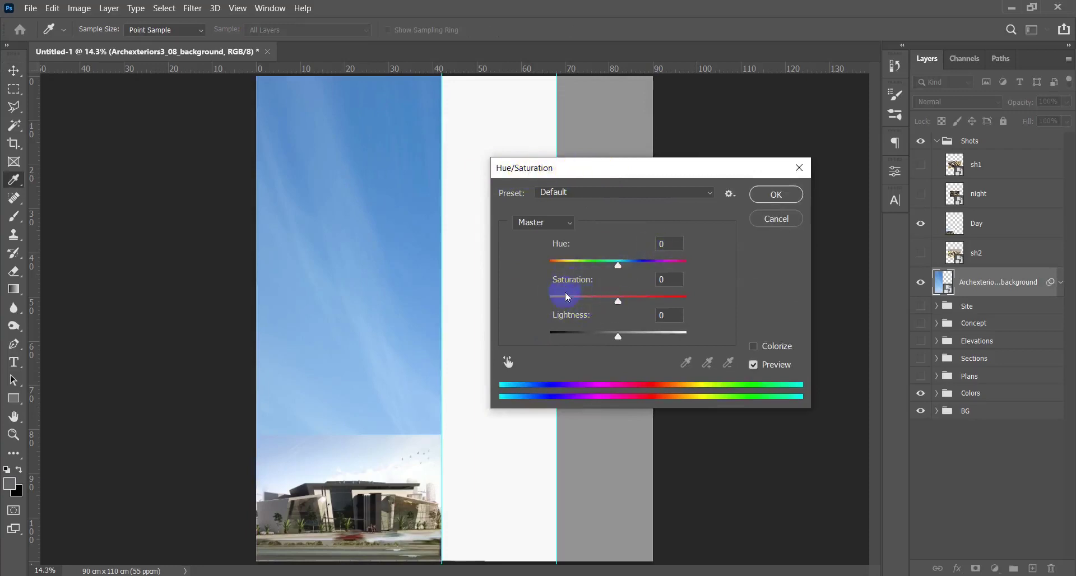
pyautogui.moveTo(618, 301); pyautogui.dragTo(608, 300)
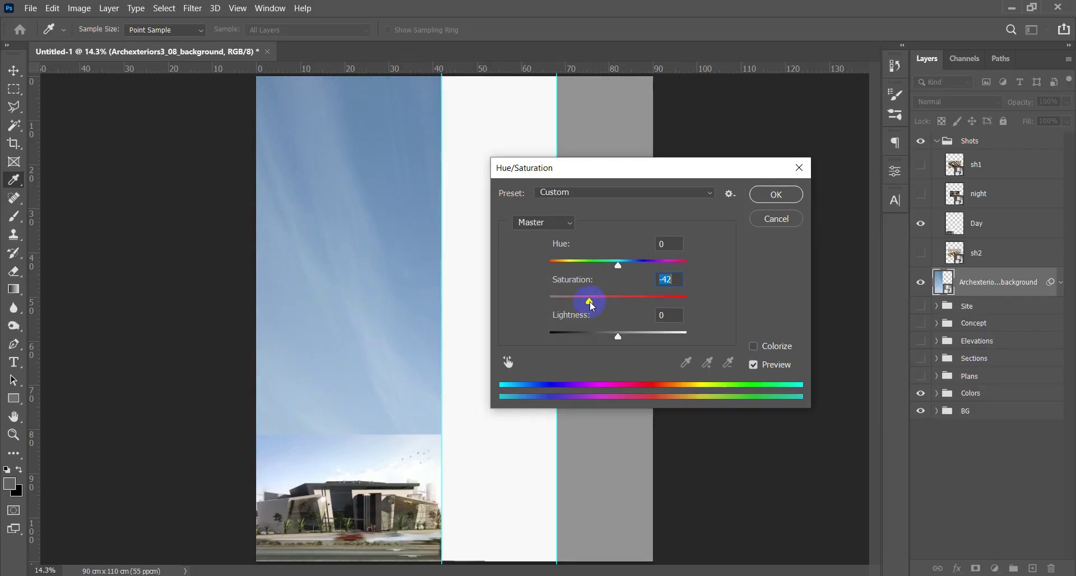
pyautogui.click(787, 202)
pyautogui.press('v')
pyautogui.hotkey('ctrl', '-')
# Blend the upper edge of the Day render into the sky image using a large soft Eraser at 30% opacity
pyautogui.scroll(8, 384, 430)
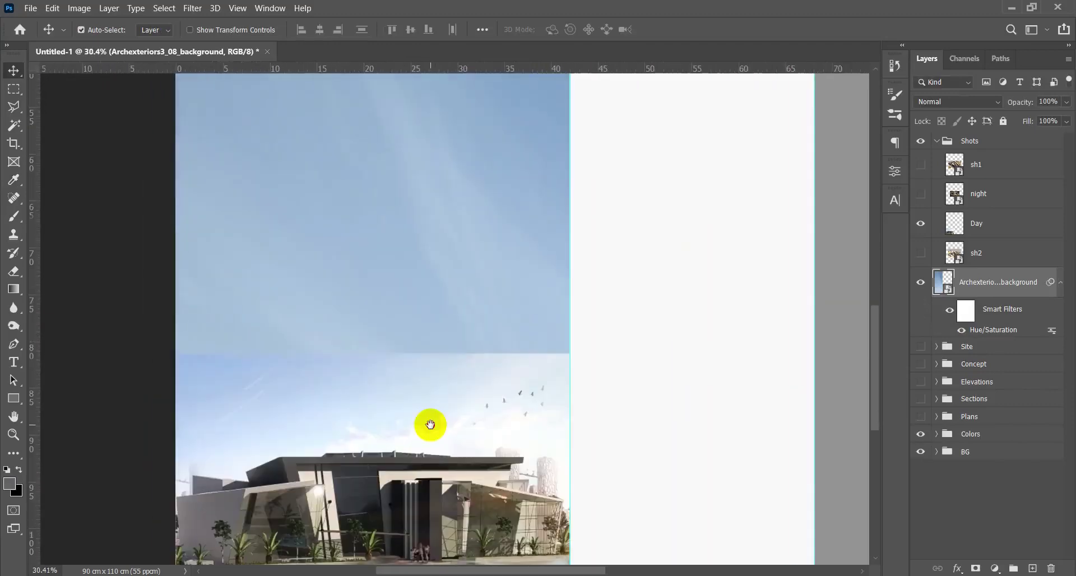
pyautogui.scroll(1, 431, 428)
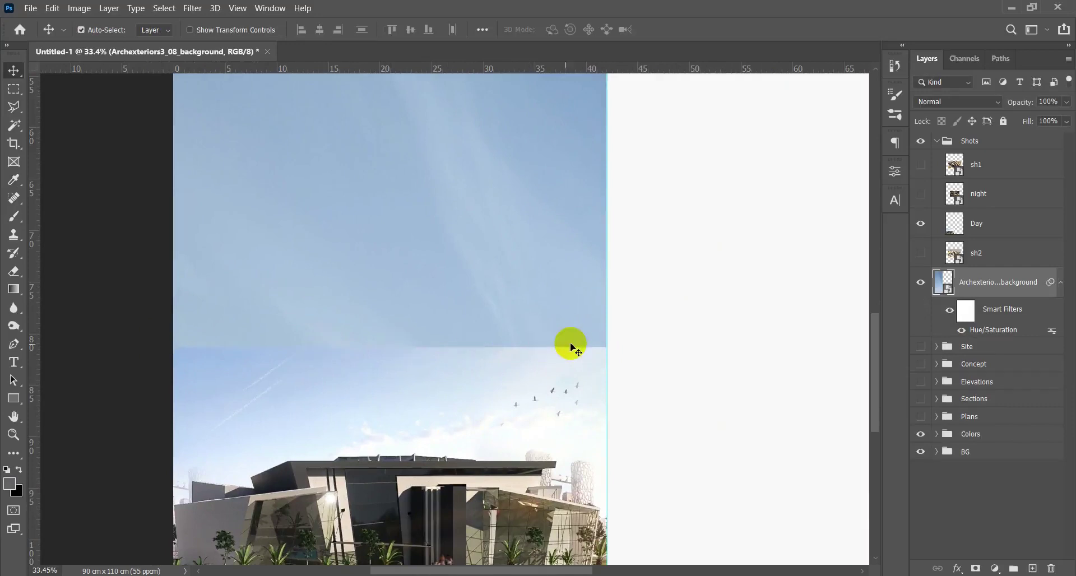
pyautogui.click(528, 419)
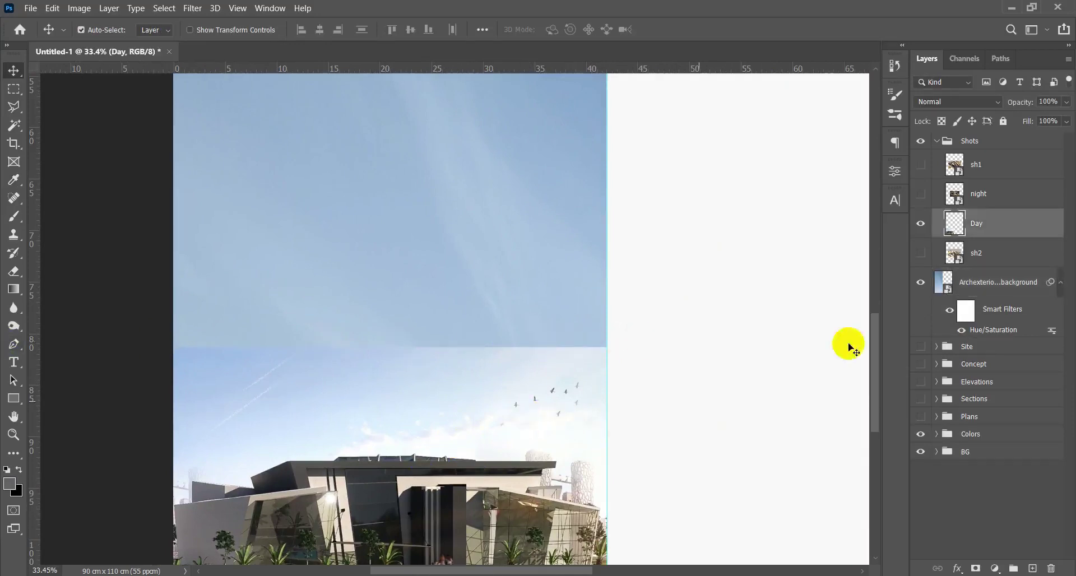
pyautogui.click(921, 225)
pyautogui.click(921, 225)
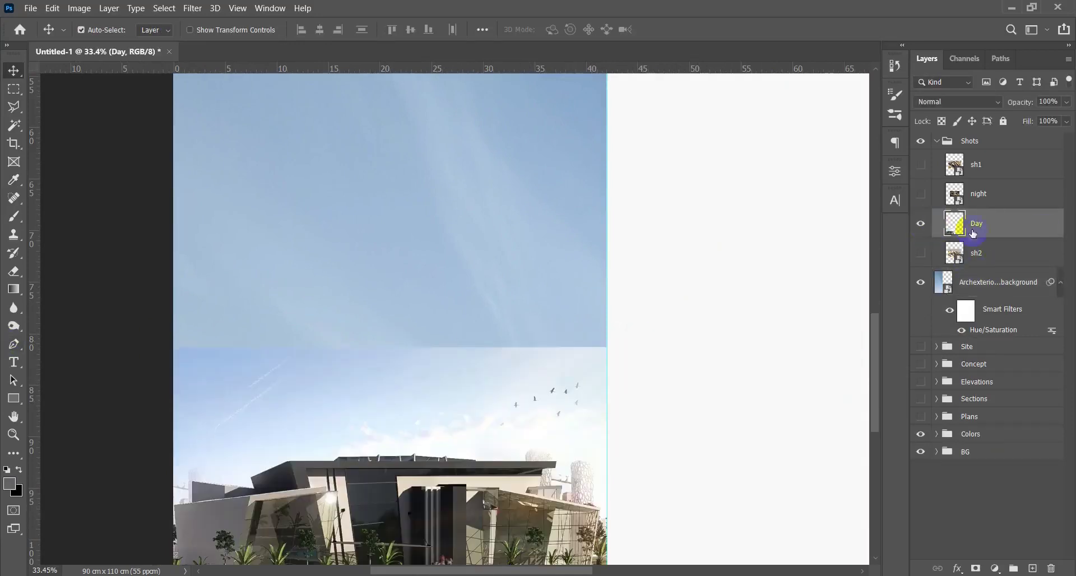
pyautogui.press('e')
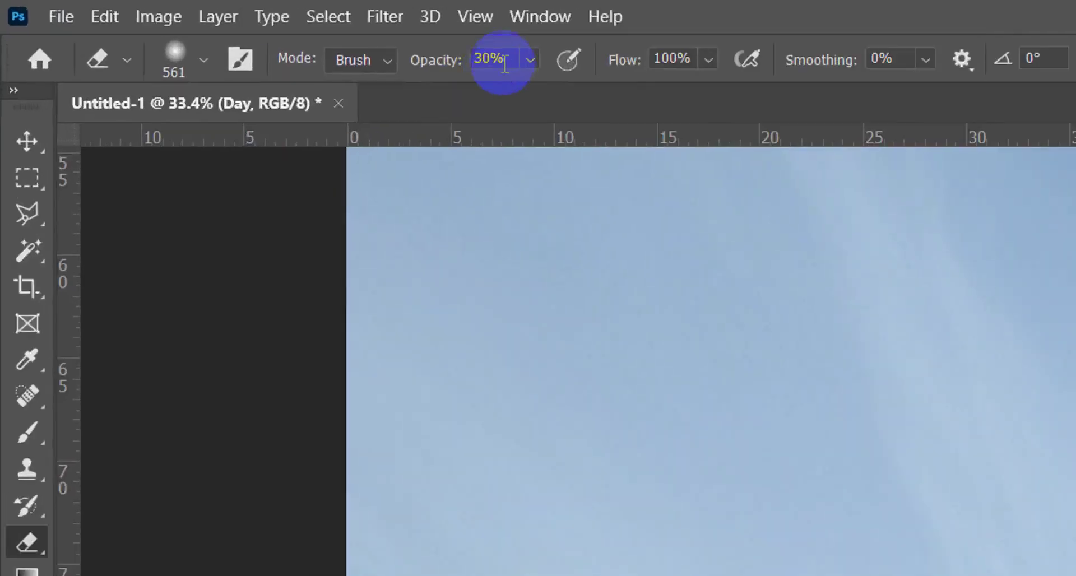
pyautogui.click(253, 30)
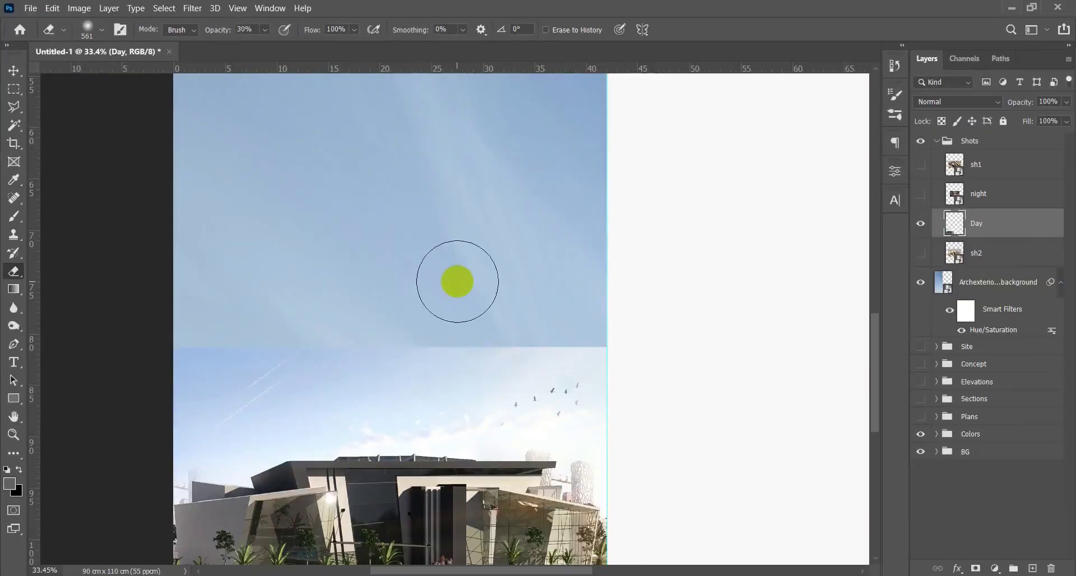
pyautogui.moveTo(459, 286)
pyautogui.mouseDown()
pyautogui.moveTo(524, 318)
pyautogui.moveTo(521, 307)
pyautogui.mouseUp()
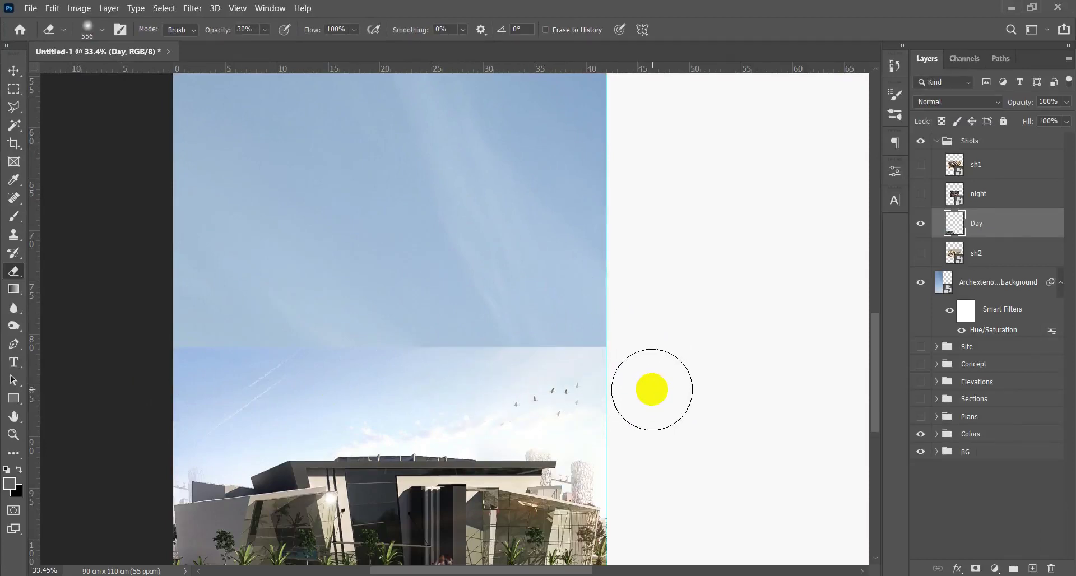
pyautogui.moveTo(651, 390)
pyautogui.mouseDown()
pyautogui.moveTo(124, 395)
pyautogui.moveTo(130, 371)
pyautogui.mouseUp()
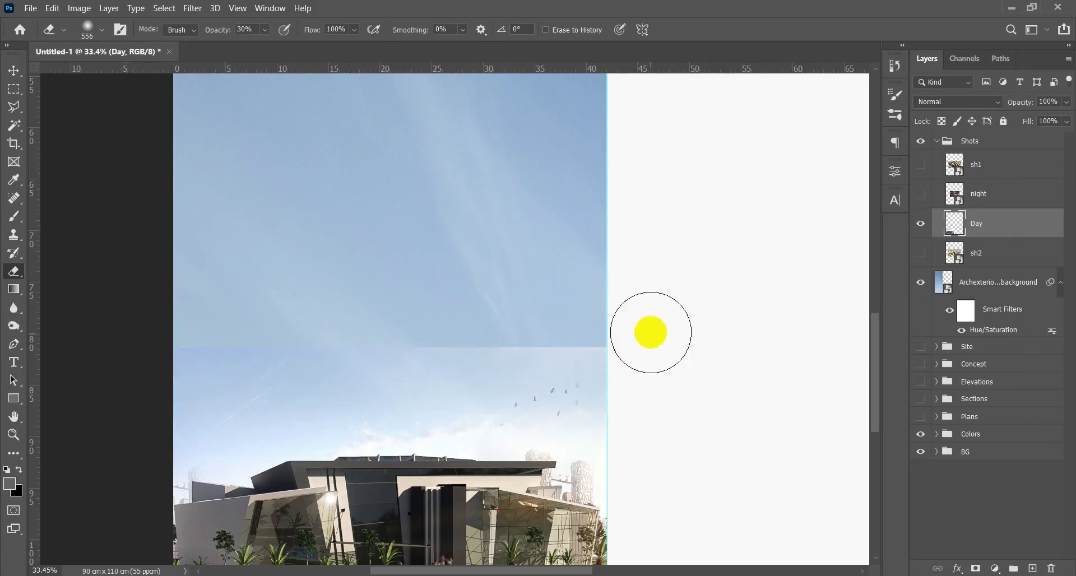
pyautogui.moveTo(132, 343); pyautogui.dragTo(167, 329)
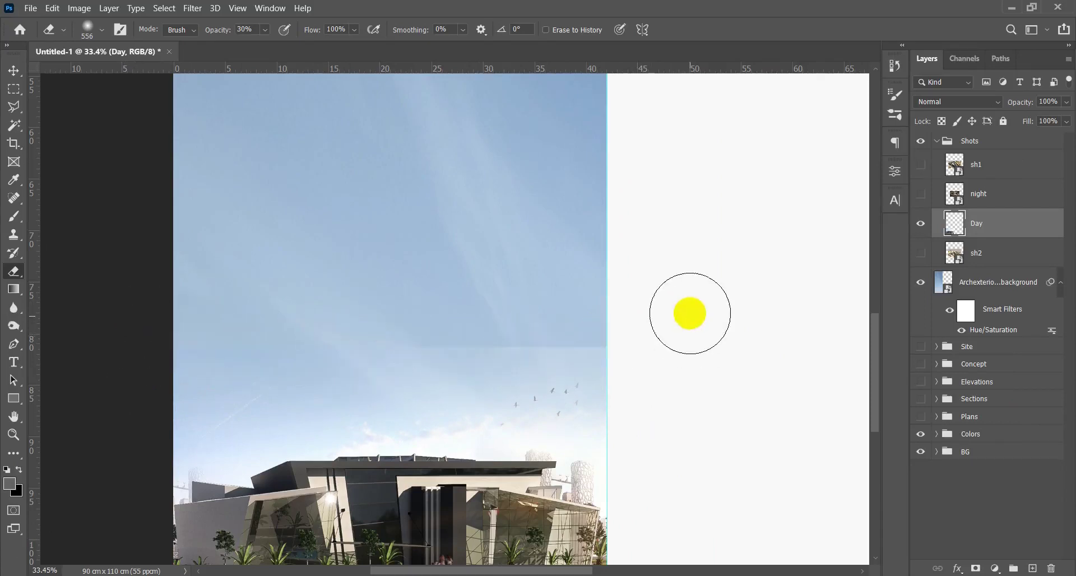
pyautogui.moveTo(152, 314); pyautogui.dragTo(245, 318)
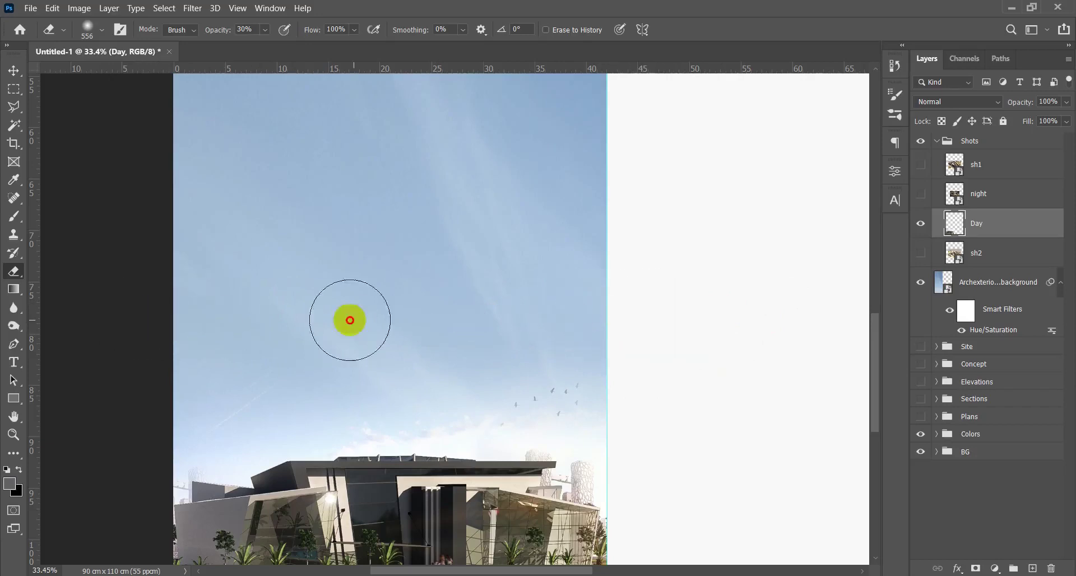
pyautogui.press('v')
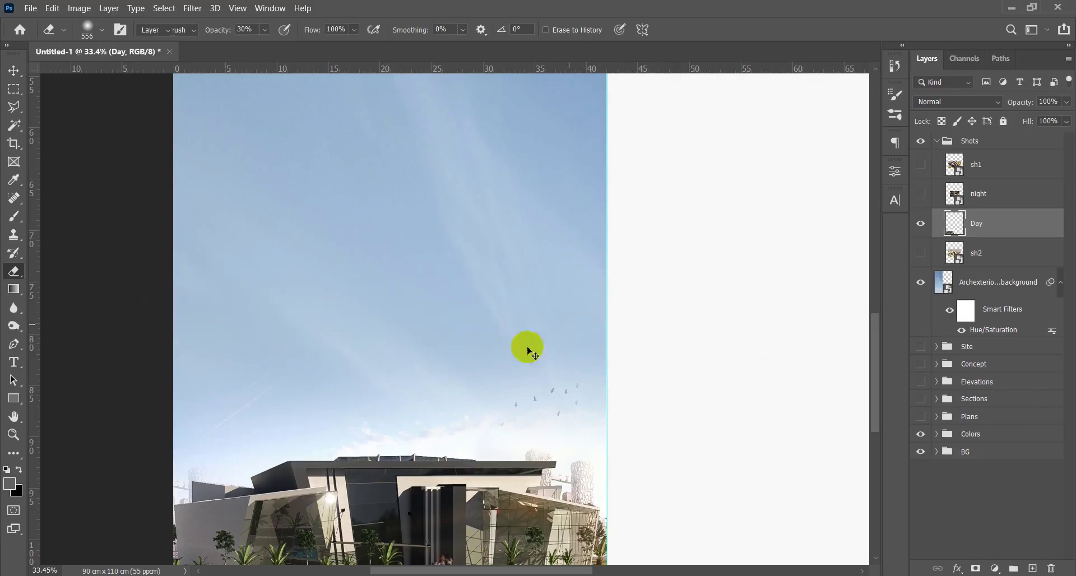
pyautogui.scroll(-3, 499, 368)
pyautogui.scroll(-3, 450, 390)
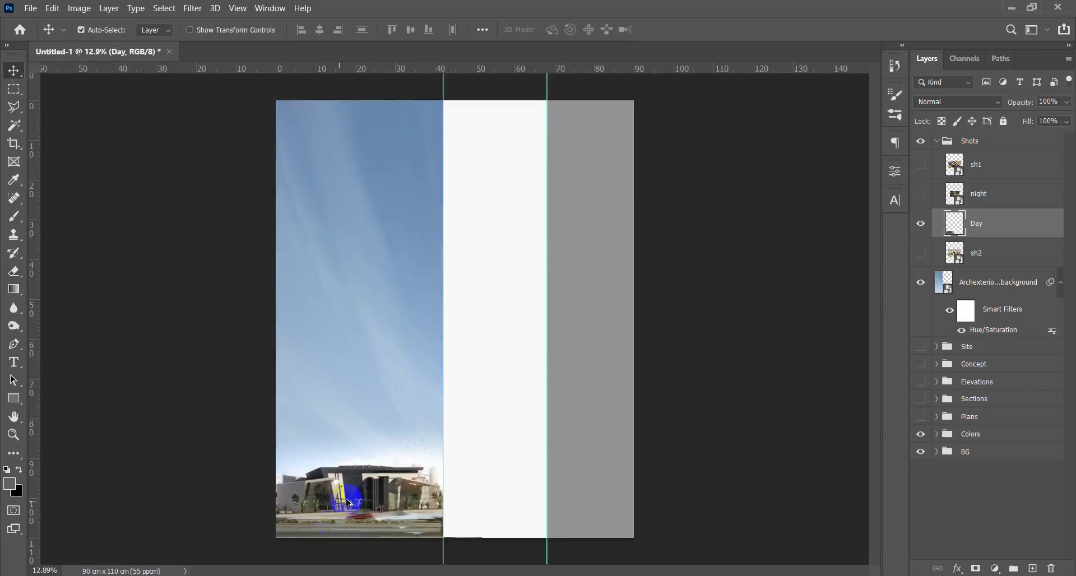
pyautogui.scroll(3, 348, 502)
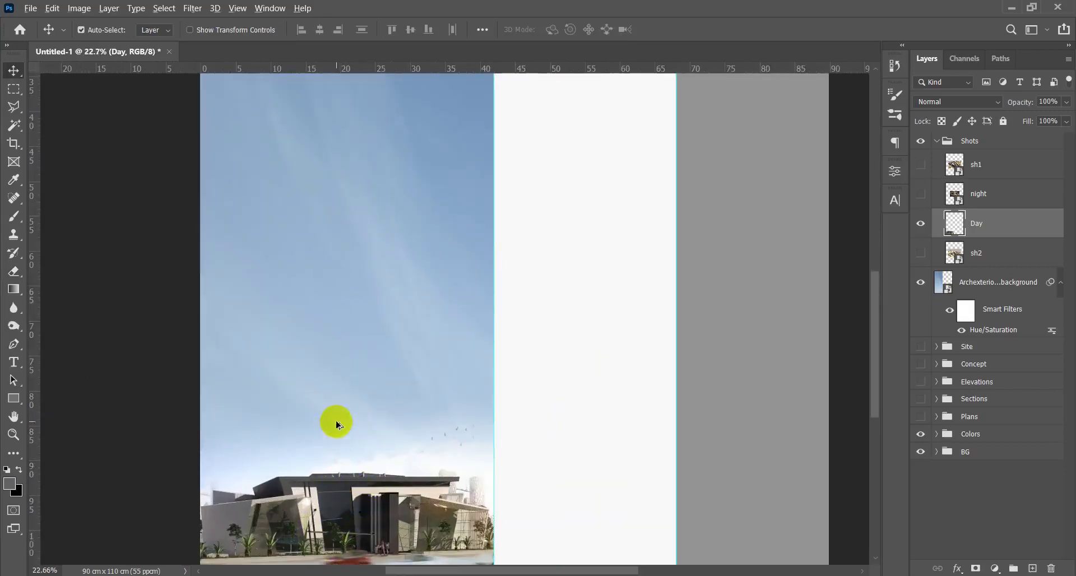
# Inspect the blend between the Day render and the sky along the building's skyline at several magnifications
pyautogui.scroll(-4, 336, 424)
pyautogui.scroll(3, 361, 444)
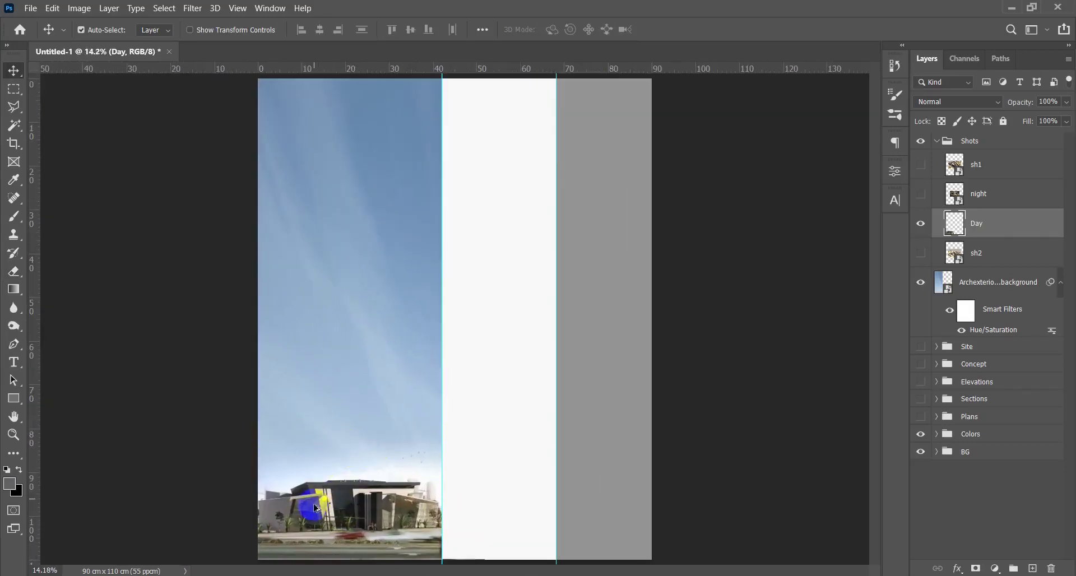
pyautogui.scroll(3, 317, 508)
pyautogui.scroll(-4, 345, 490)
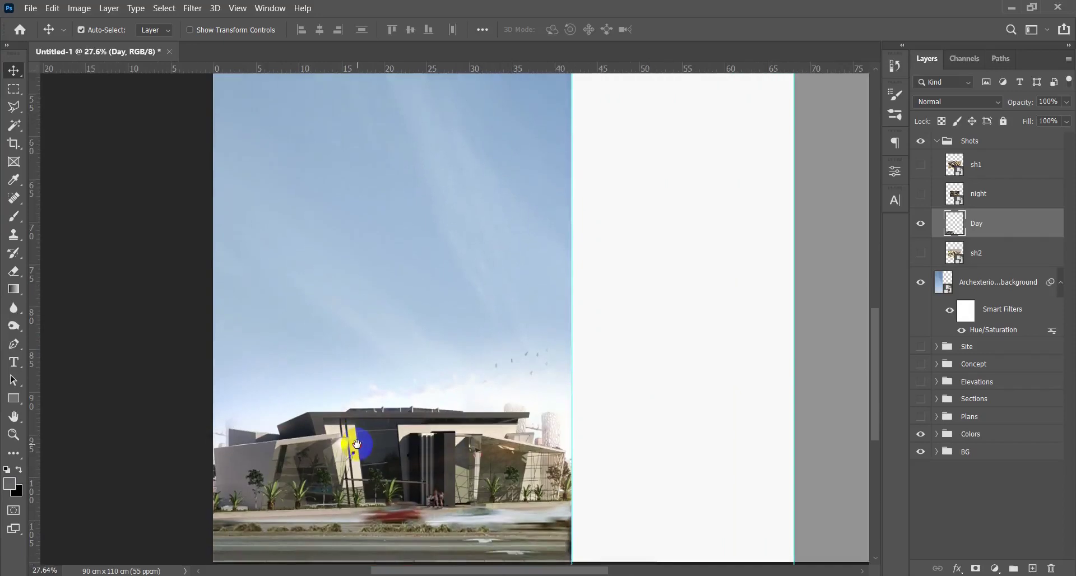
pyautogui.scroll(4, 359, 451)
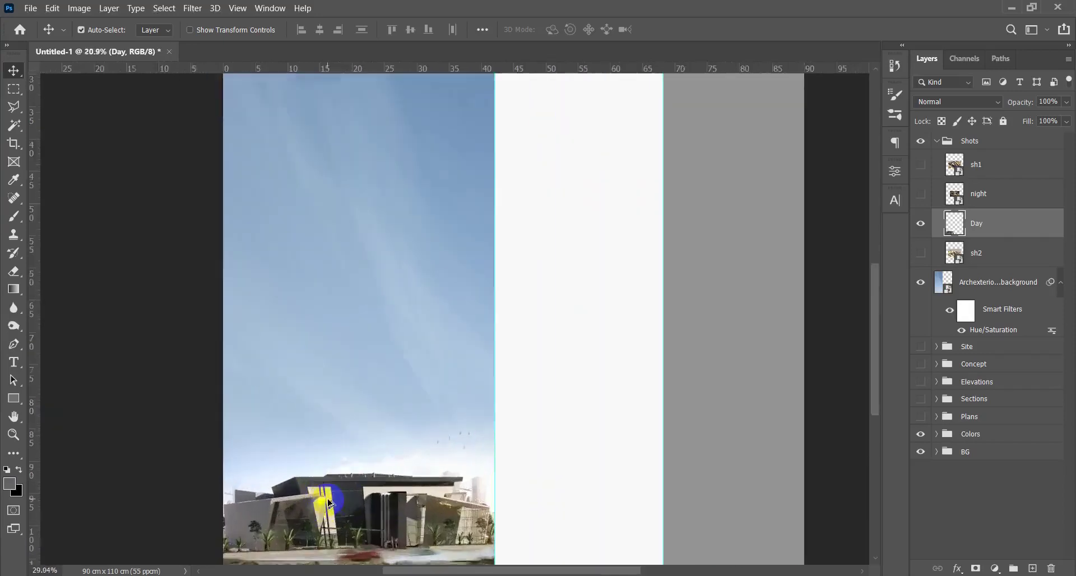
pyautogui.scroll(-2, 408, 470)
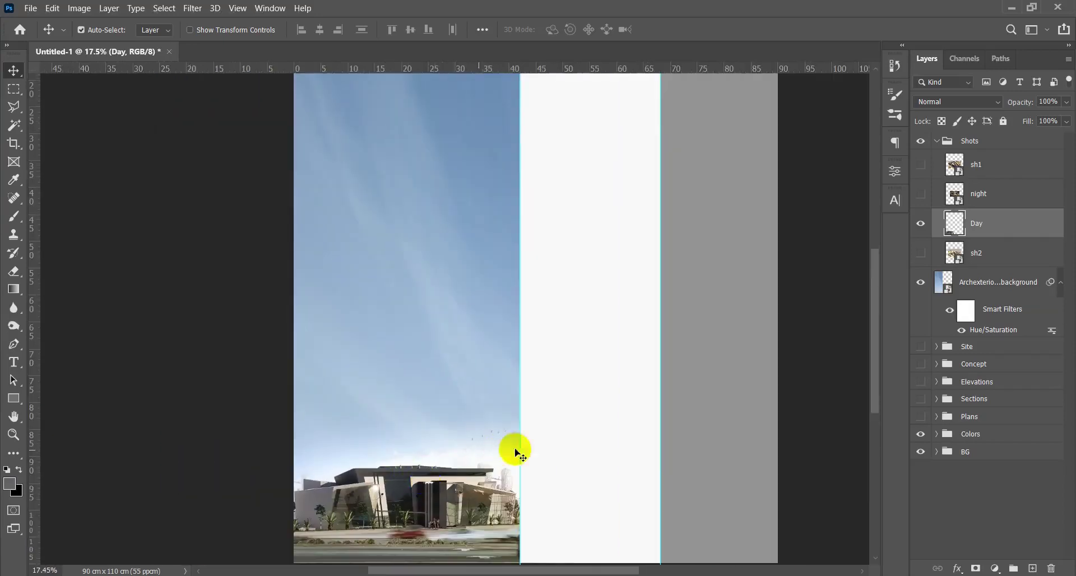
pyautogui.scroll(2, 442, 443)
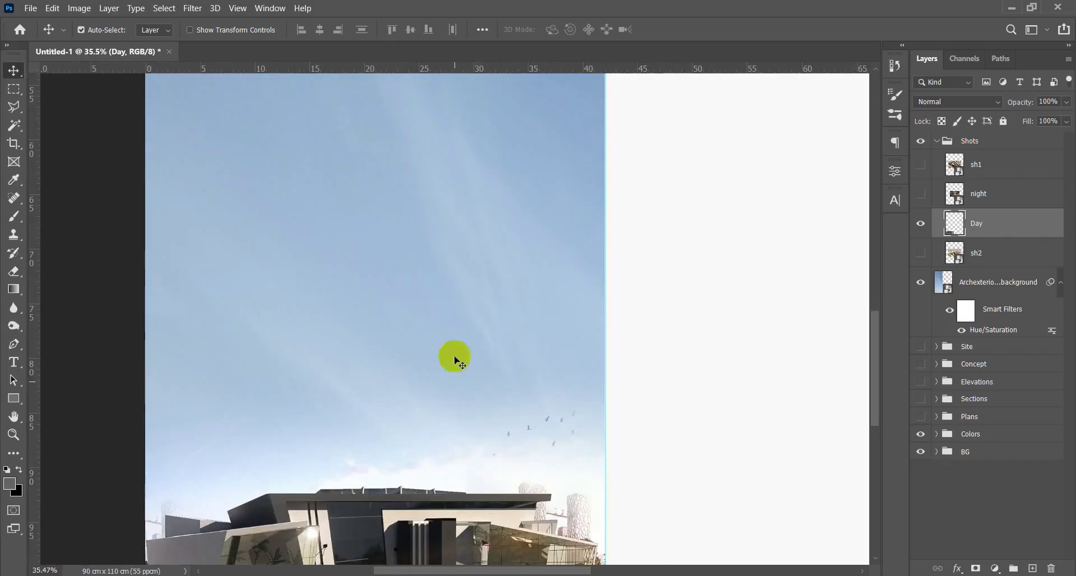
pyautogui.scroll(-1, 458, 391)
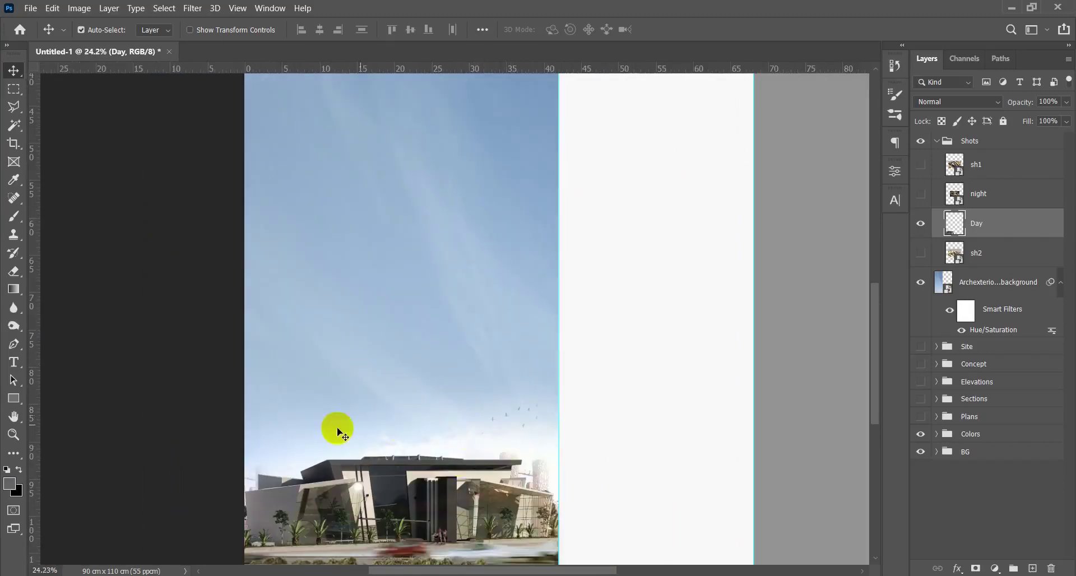
pyautogui.hscroll(-2, 343, 424)
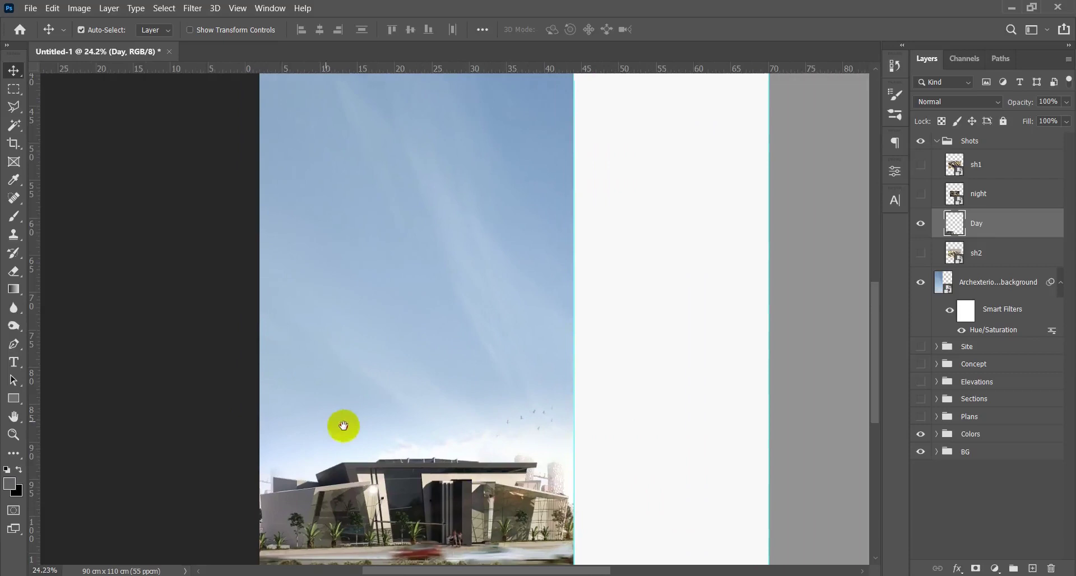
# Add a new layer above Day and set the Brush's foreground color to white (ffffff)
pyautogui.click(1031, 568)
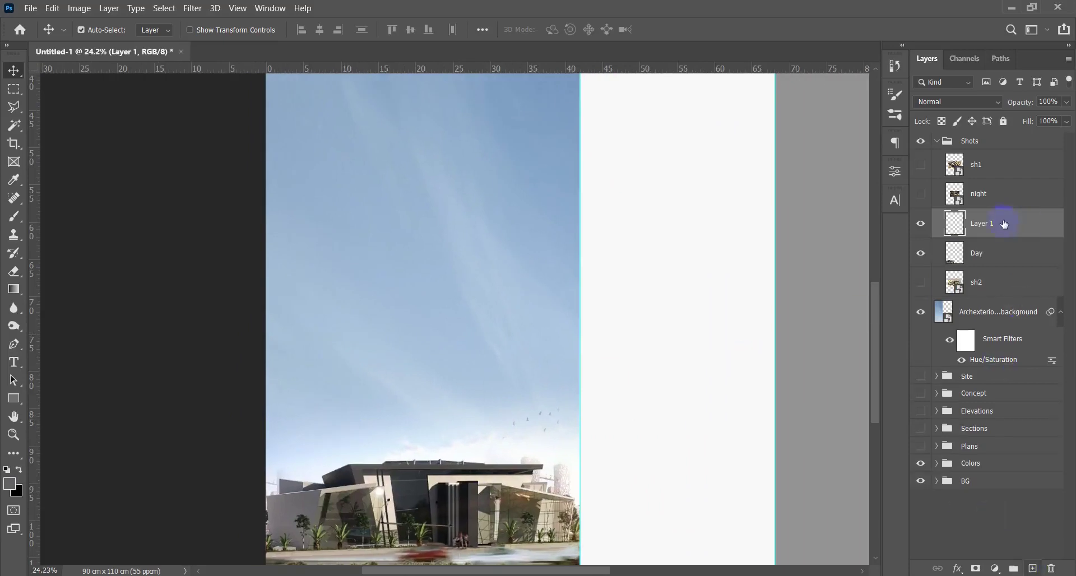
pyautogui.press('b')
pyautogui.moveTo(411, 409); pyautogui.dragTo(461, 411)
pyautogui.moveTo(430, 367); pyautogui.dragTo(425, 157)
pyautogui.moveTo(430, 337); pyautogui.dragTo(431, 215)
pyautogui.moveTo(464, 367); pyautogui.dragTo(463, 367)
pyautogui.click(13, 495)
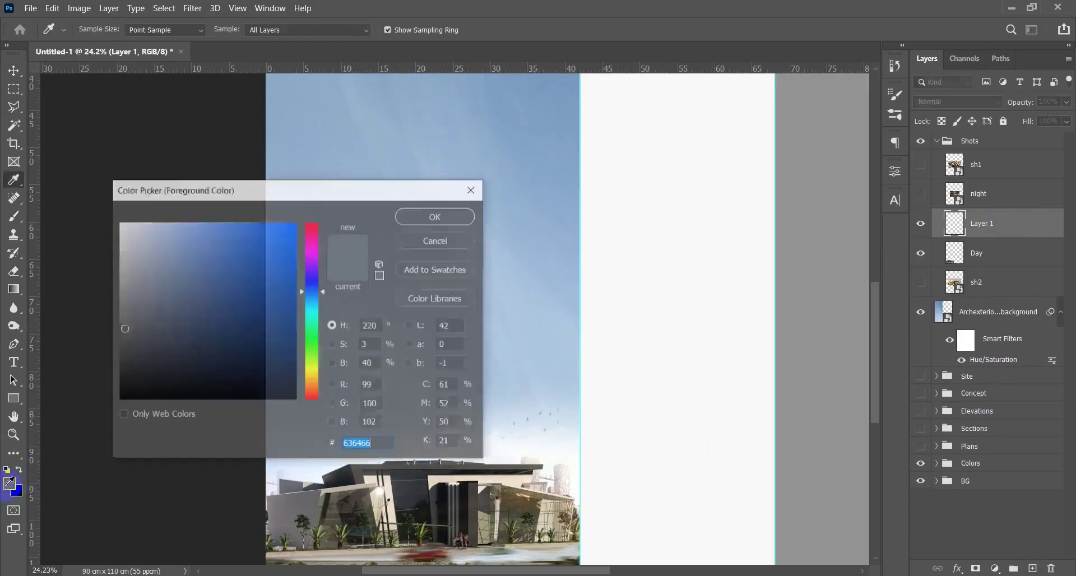
pyautogui.click(119, 223)
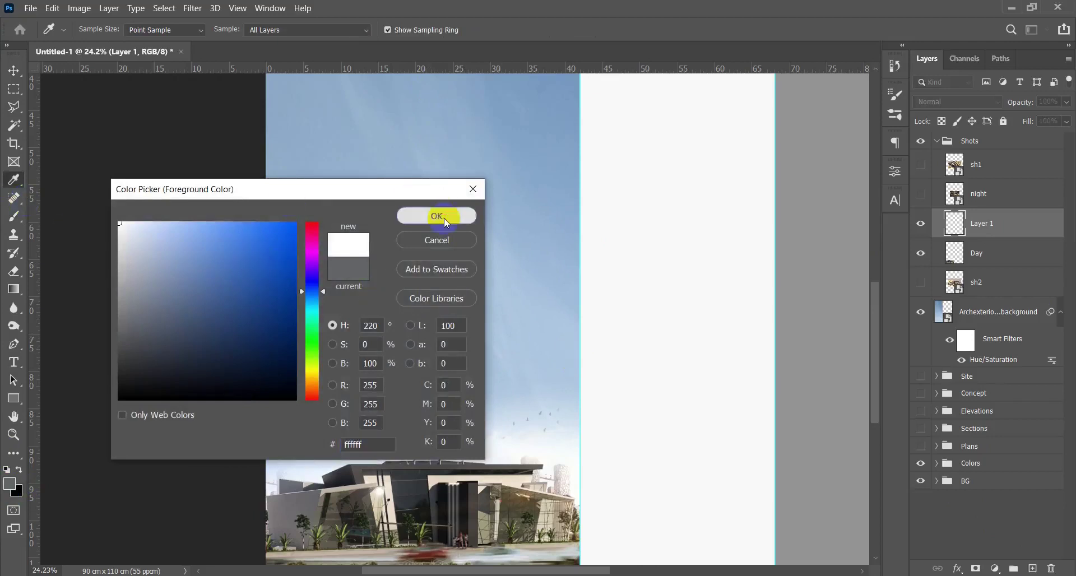
pyautogui.click(436, 216)
# Paint a faint white haze across the sky above the building with a soft 657 px Brush at 10% opacity
pyautogui.moveTo(458, 384); pyautogui.dragTo(473, 376)
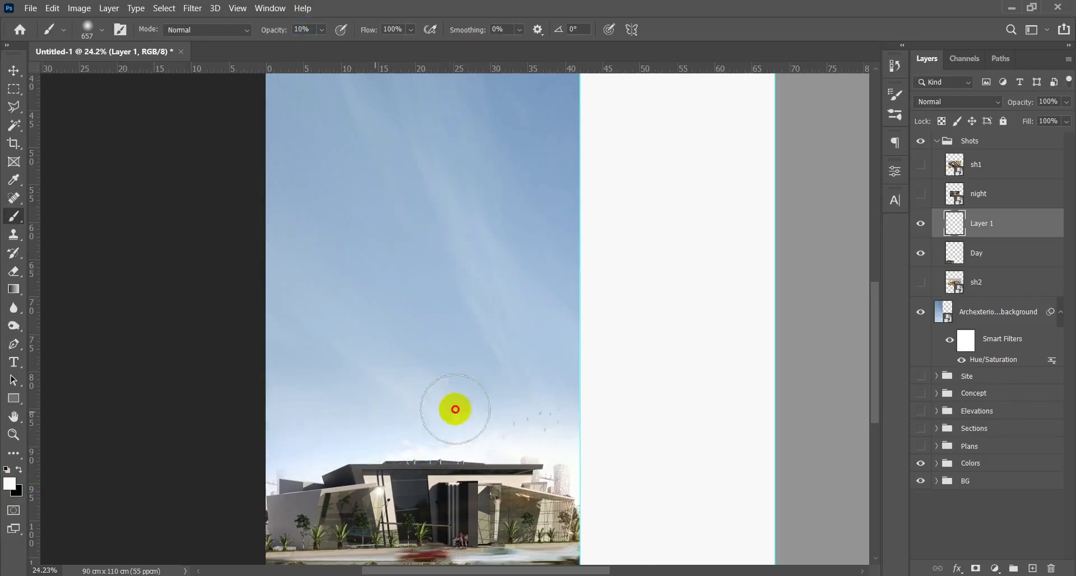
pyautogui.moveTo(522, 363)
pyautogui.mouseDown()
pyautogui.moveTo(328, 321)
pyautogui.moveTo(122, 306)
pyautogui.mouseUp()
pyautogui.moveTo(557, 420); pyautogui.dragTo(156, 412)
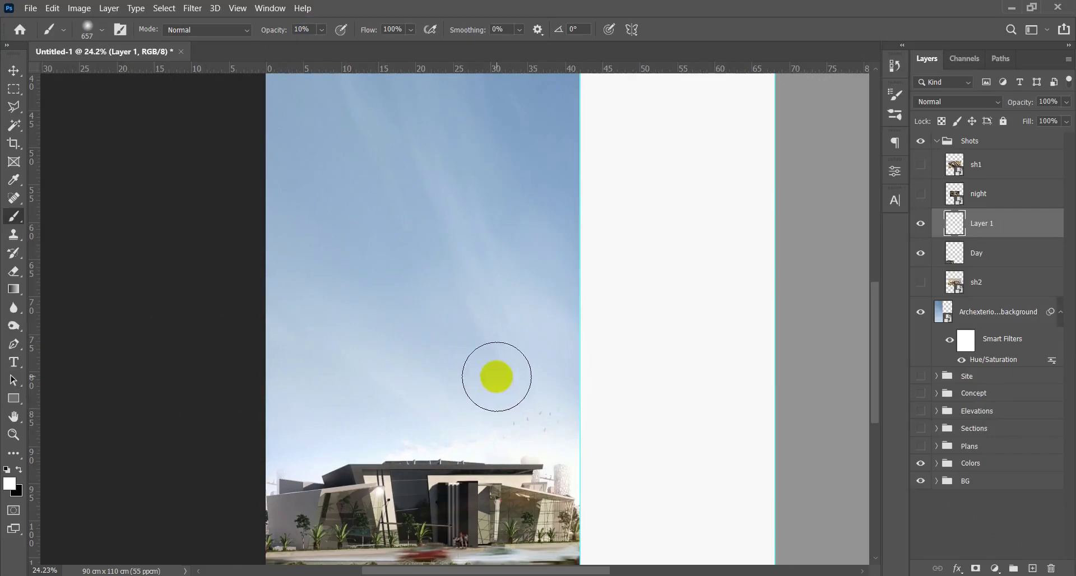
# Compare the poster with and without the white haze by hiding and showing the painted layer
pyautogui.press('v')
pyautogui.scroll(-6, 484, 357)
pyautogui.scroll(4, 437, 446)
pyautogui.scroll(-1, 437, 446)
pyautogui.scroll(-1, 438, 447)
pyautogui.click(921, 223)
pyautogui.click(921, 227)
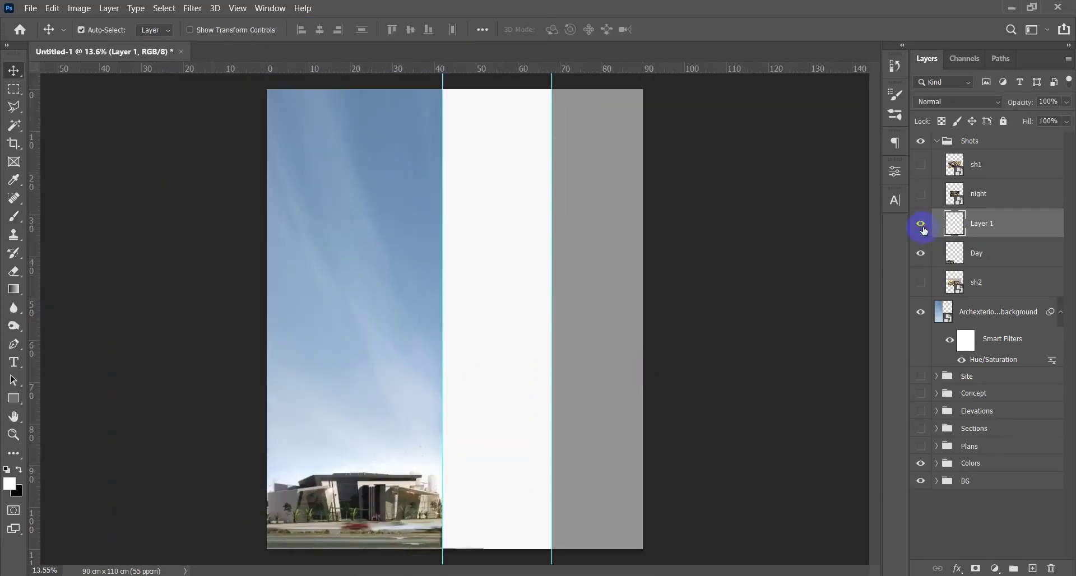
pyautogui.scroll(-2, 480, 415)
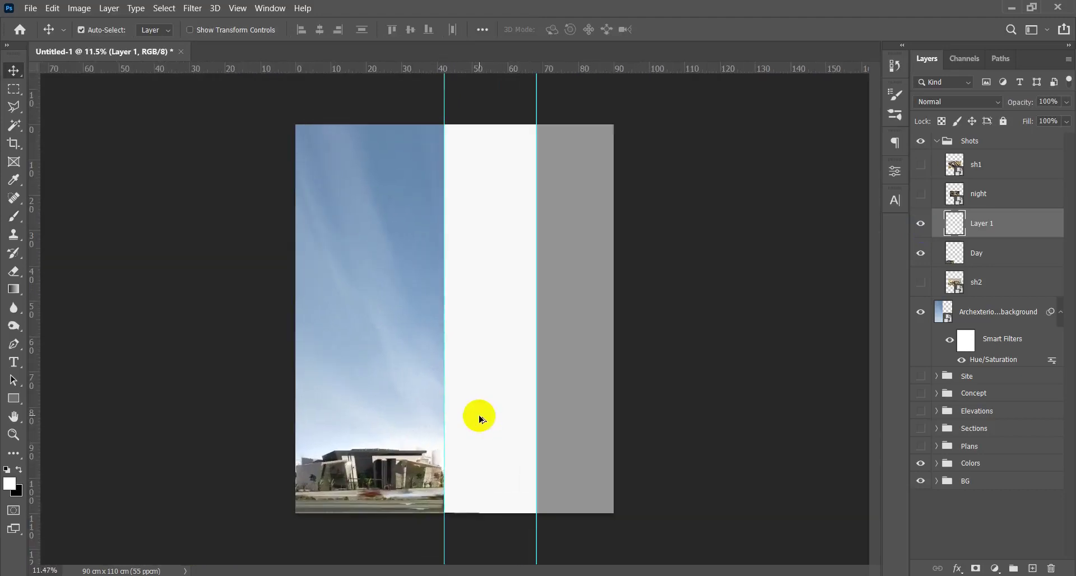
pyautogui.scroll(2, 480, 416)
pyautogui.scroll(-1, 481, 416)
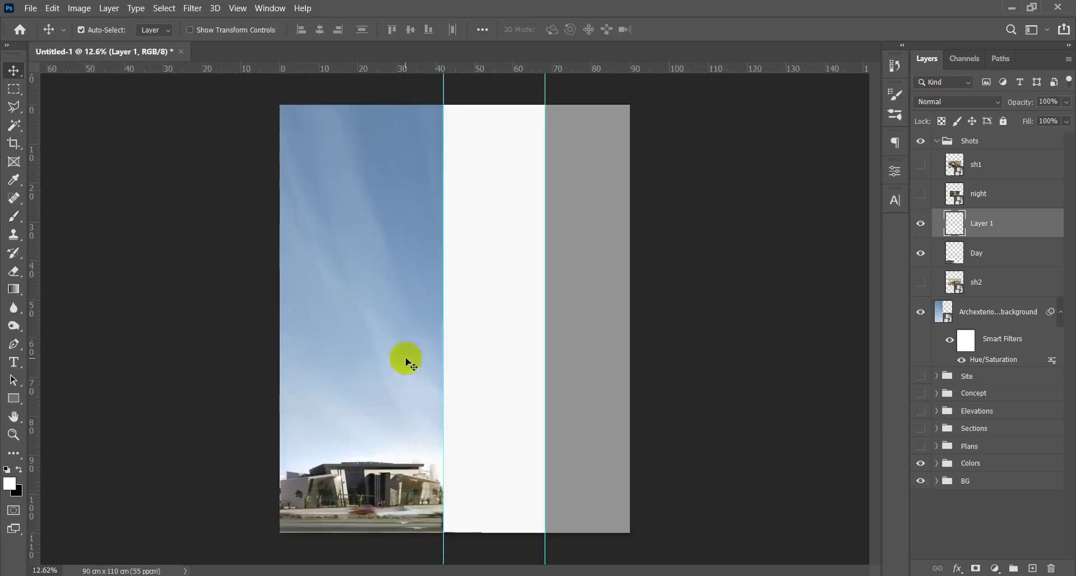
# Review the title column of the casa aR reference poster in Photos, then return to the Photoshop poster
pyautogui.hotkey('alt', 'Tab')
pyautogui.doubleClick(443, 158)
pyautogui.moveTo(453, 218); pyautogui.dragTo(448, 341)
pyautogui.doubleClick(442, 158)
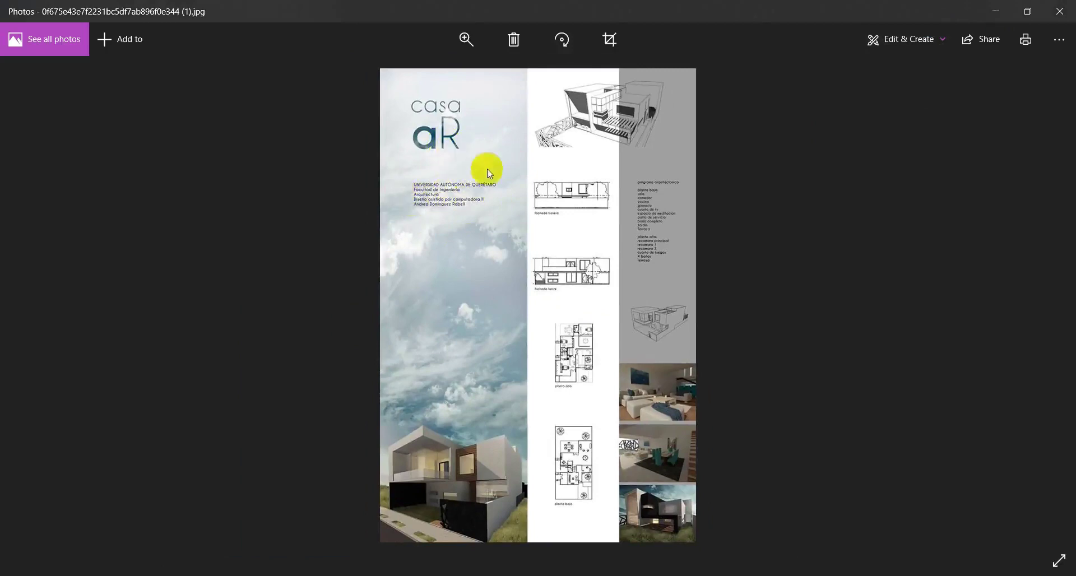
pyautogui.click(1004, 13)
pyautogui.scroll(-3, 358, 273)
pyautogui.scroll(3, 358, 273)
pyautogui.scroll(2, 362, 278)
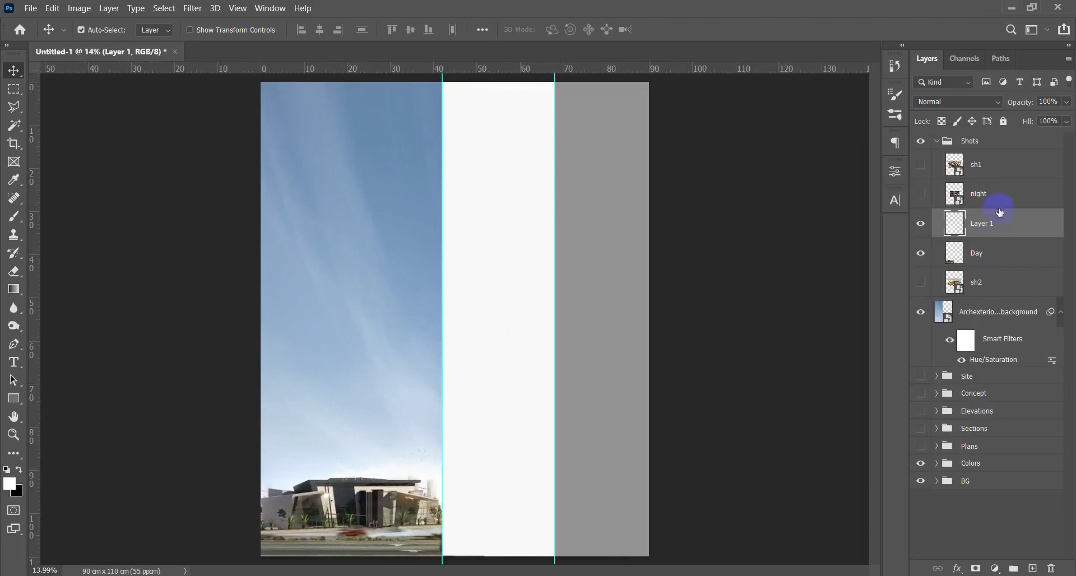
# Collapse the Shots group and the smart filter list of the sky background layer
pyautogui.click(975, 146)
pyautogui.click(937, 142)
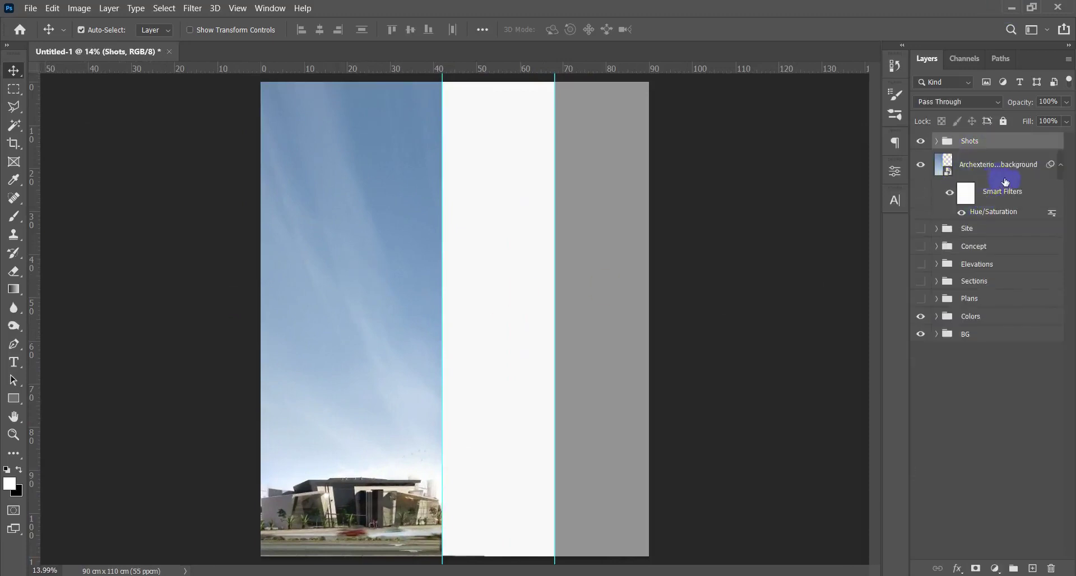
pyautogui.click(1060, 164)
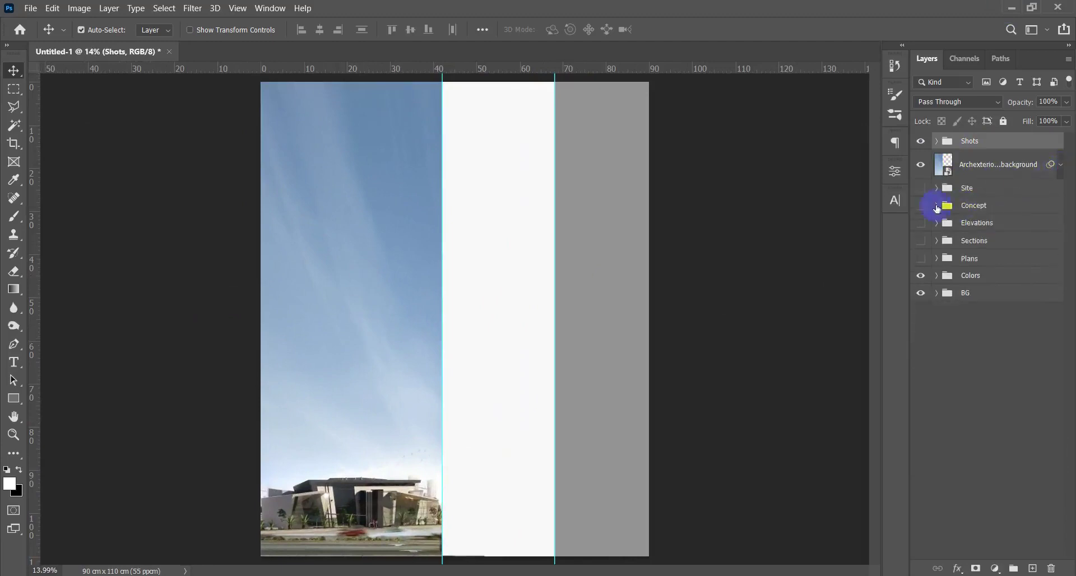
# Show the Site group, place it above the Shots group, and move the site image into the sky column
pyautogui.click(990, 192)
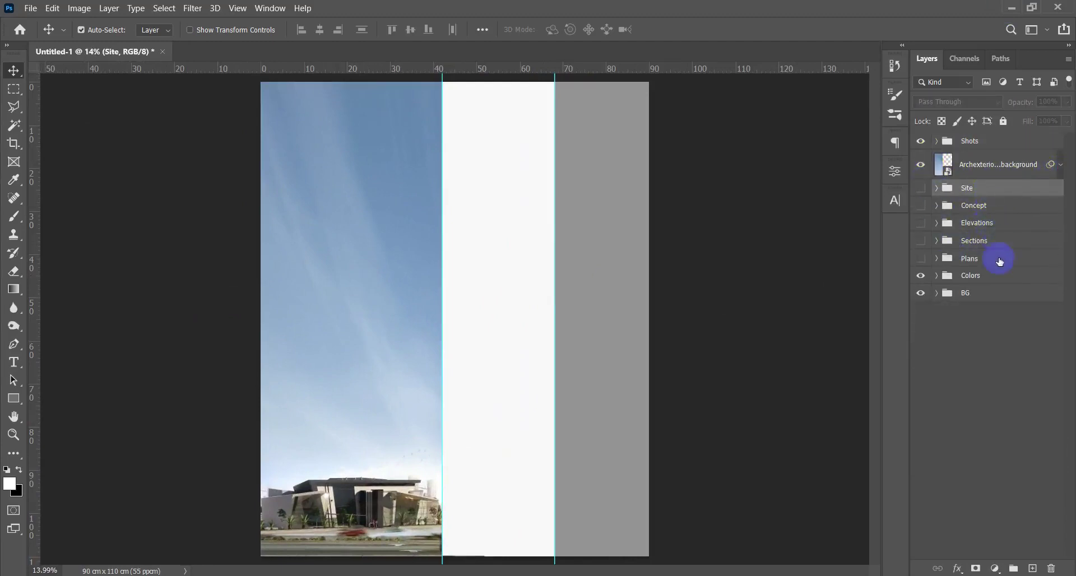
pyautogui.click(936, 189)
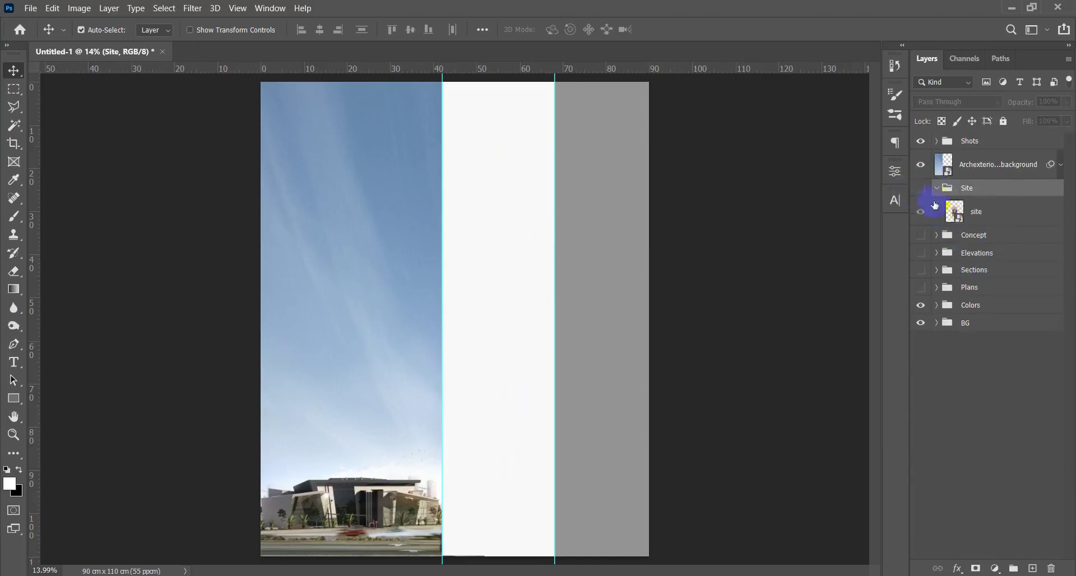
pyautogui.click(921, 188)
pyautogui.click(1017, 216)
pyautogui.moveTo(997, 192); pyautogui.dragTo(1019, 133)
pyautogui.moveTo(473, 291); pyautogui.dragTo(387, 241)
# Outline the plot and its surrounding roads in the site image with a Polygonal Lasso selection
pyautogui.scroll(3, 392, 247)
pyautogui.moveTo(395, 310); pyautogui.dragTo(407, 326)
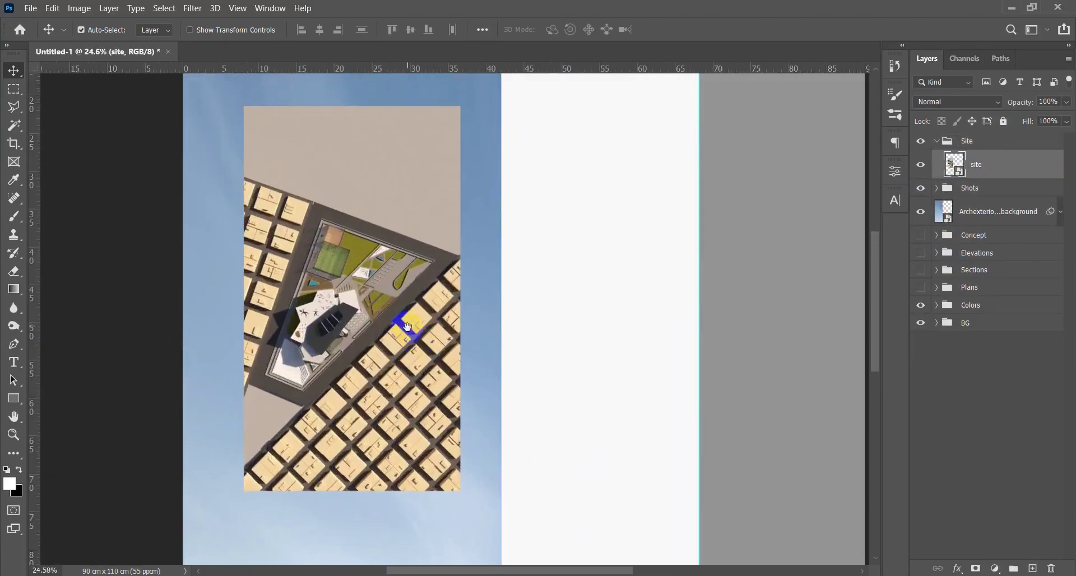
pyautogui.scroll(3, 336, 367)
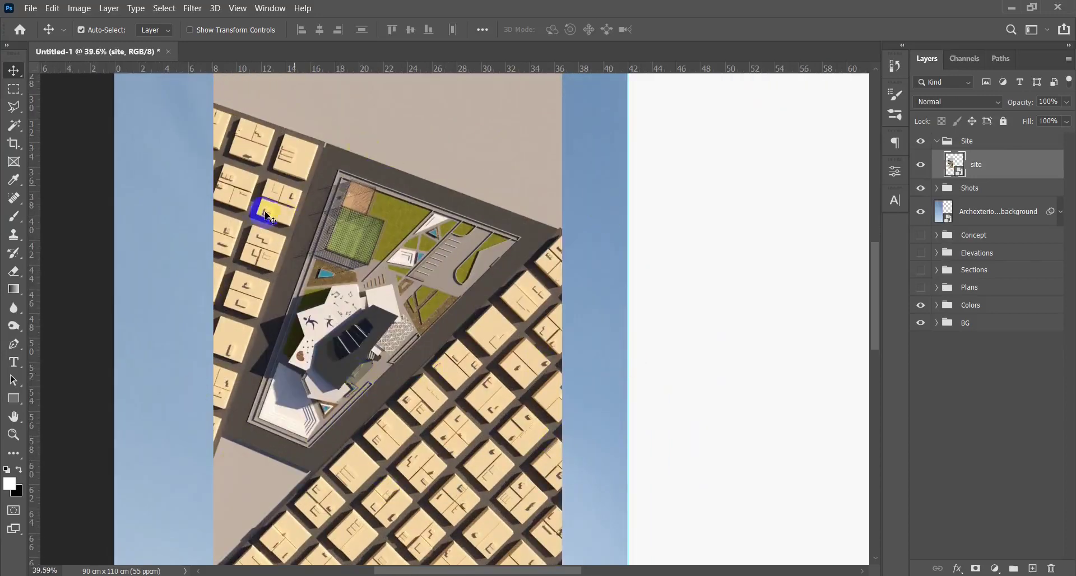
pyautogui.press('l')
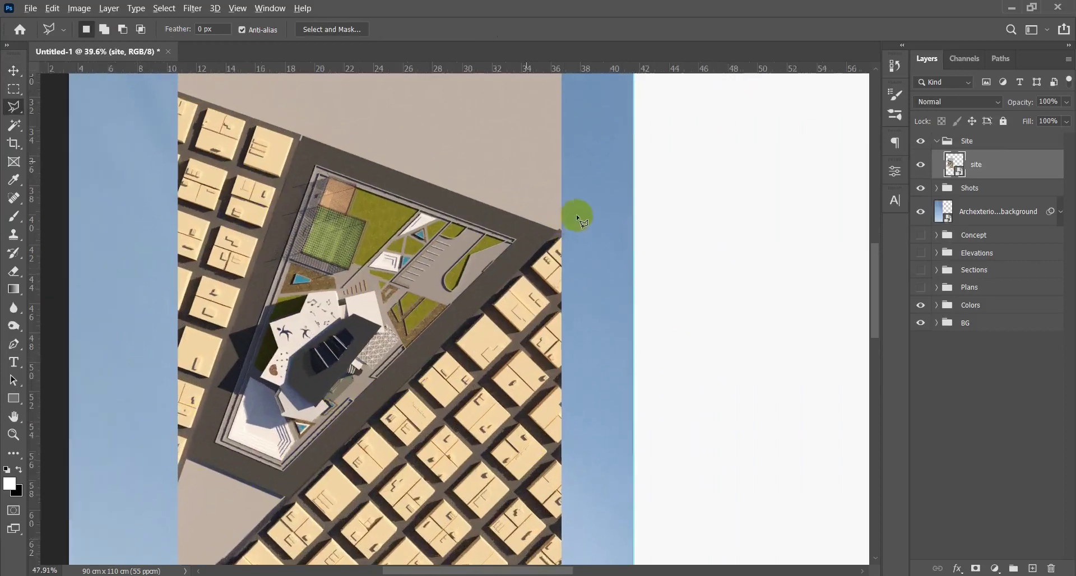
pyautogui.scroll(3, 576, 216)
pyautogui.moveTo(351, 215); pyautogui.dragTo(607, 300)
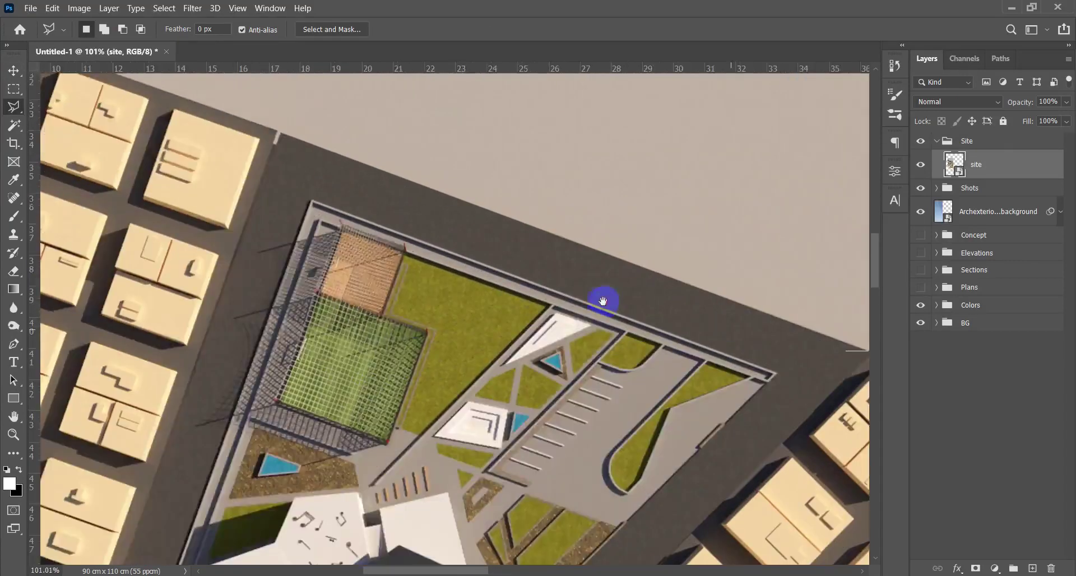
pyautogui.click(378, 168)
pyautogui.moveTo(319, 347); pyautogui.dragTo(472, 5)
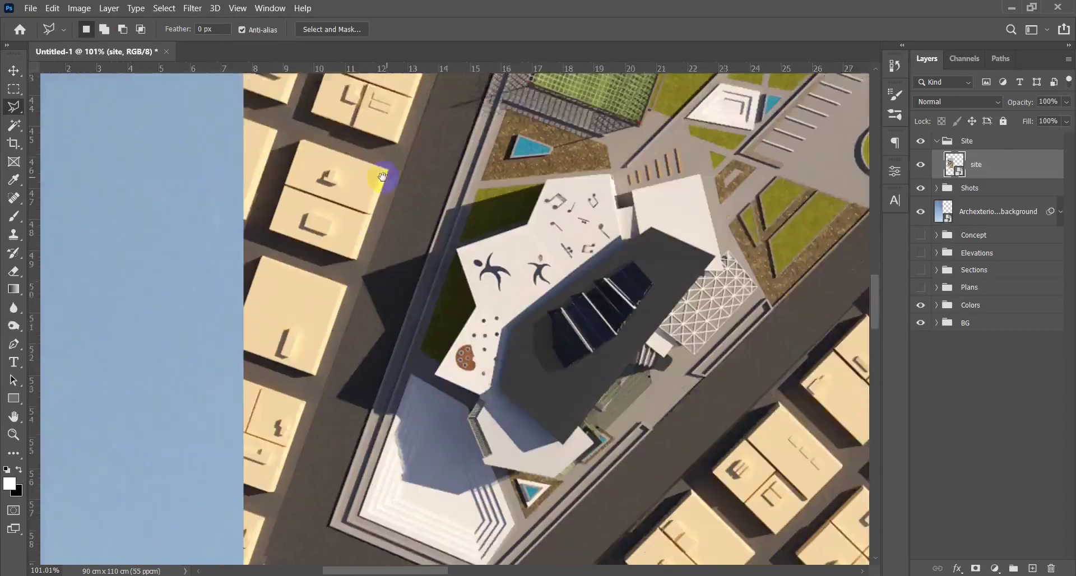
pyautogui.moveTo(349, 336); pyautogui.dragTo(397, 83)
pyautogui.click(314, 297)
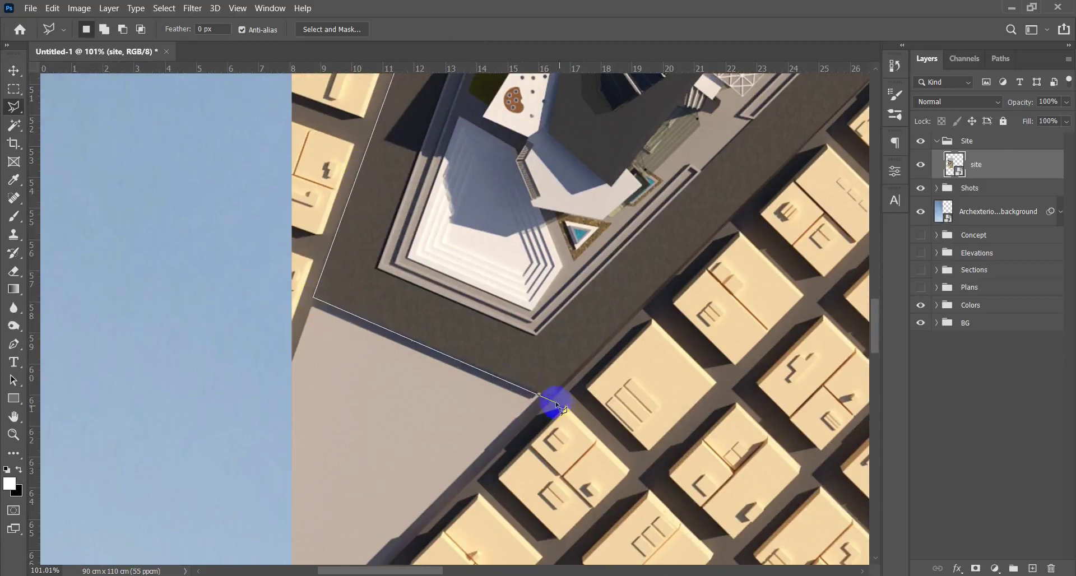
pyautogui.click(549, 396)
pyautogui.moveTo(804, 129); pyautogui.dragTo(514, 295)
pyautogui.moveTo(690, 132); pyautogui.dragTo(378, 419)
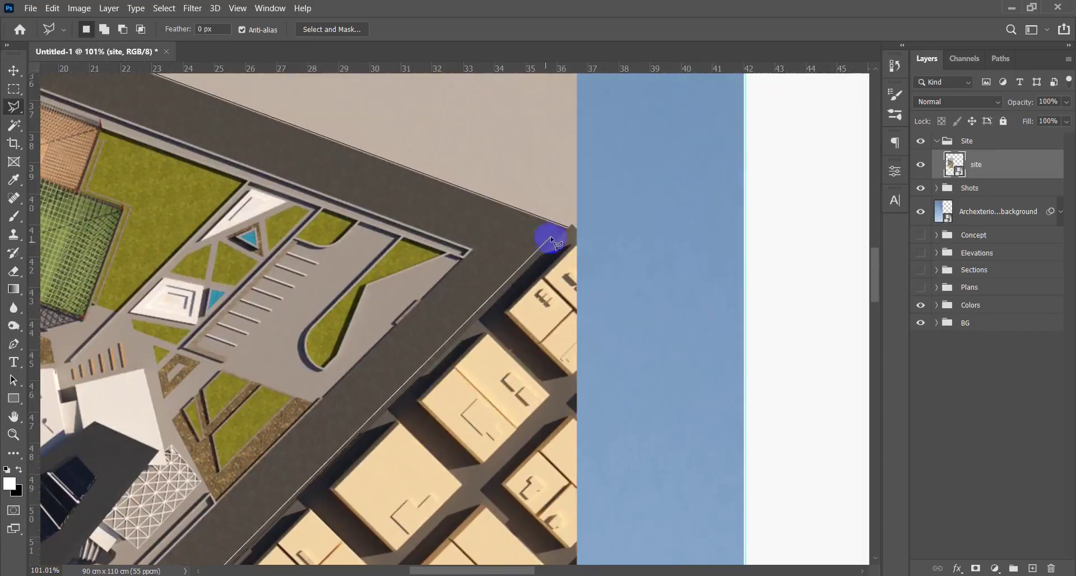
pyautogui.click(577, 235)
# Rasterize the site layer and delete everything outside the selected plot, then clear the selection
pyautogui.scroll(-5, 577, 235)
pyautogui.rightClick(1039, 163)
pyautogui.click(888, 258)
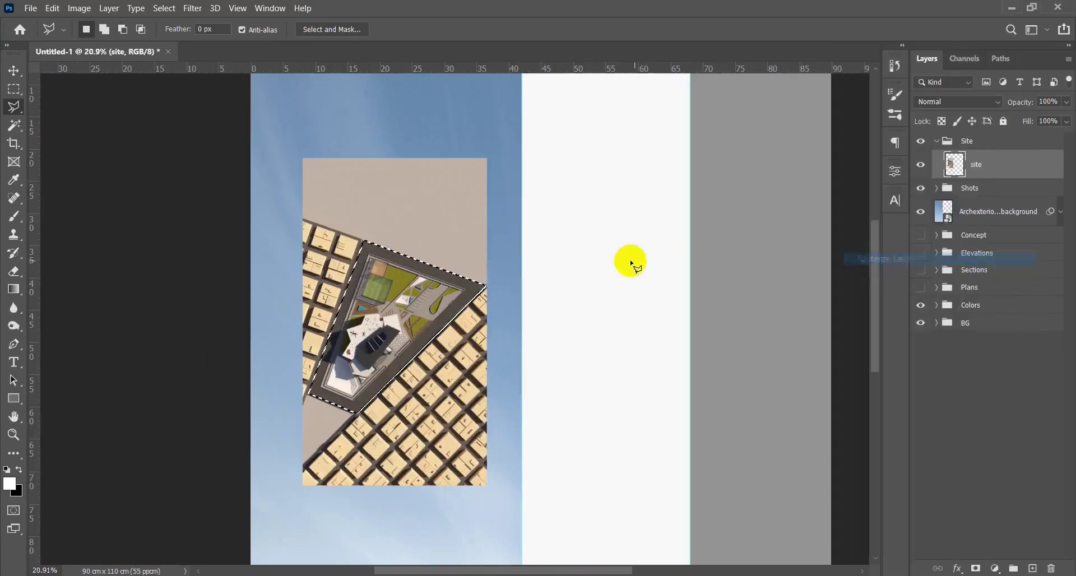
pyautogui.hotkey('ctrl', 'shift', 'i')
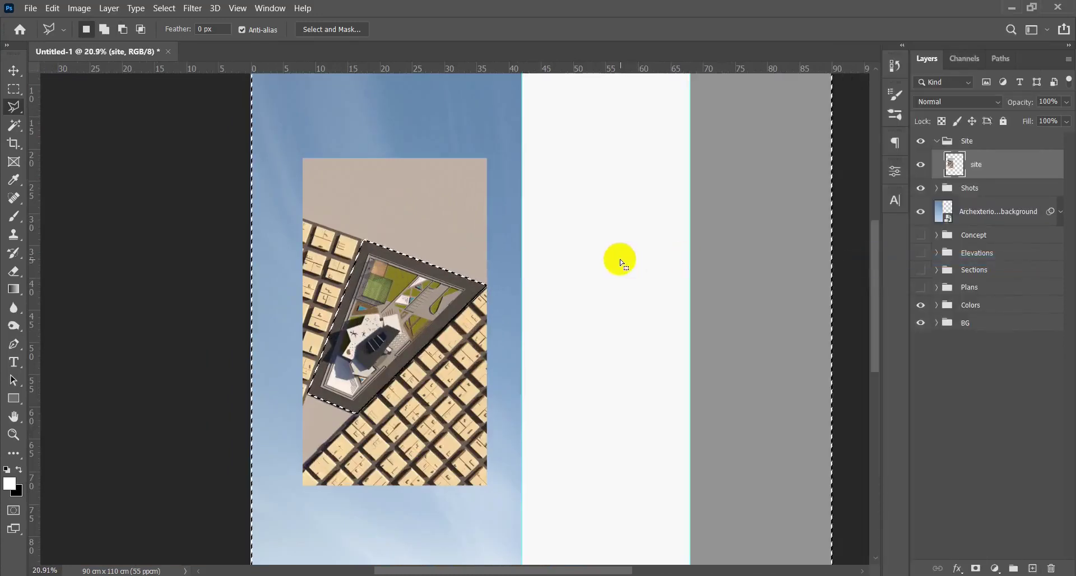
pyautogui.press('Delete')
pyautogui.hotkey('ctrl', 'd')
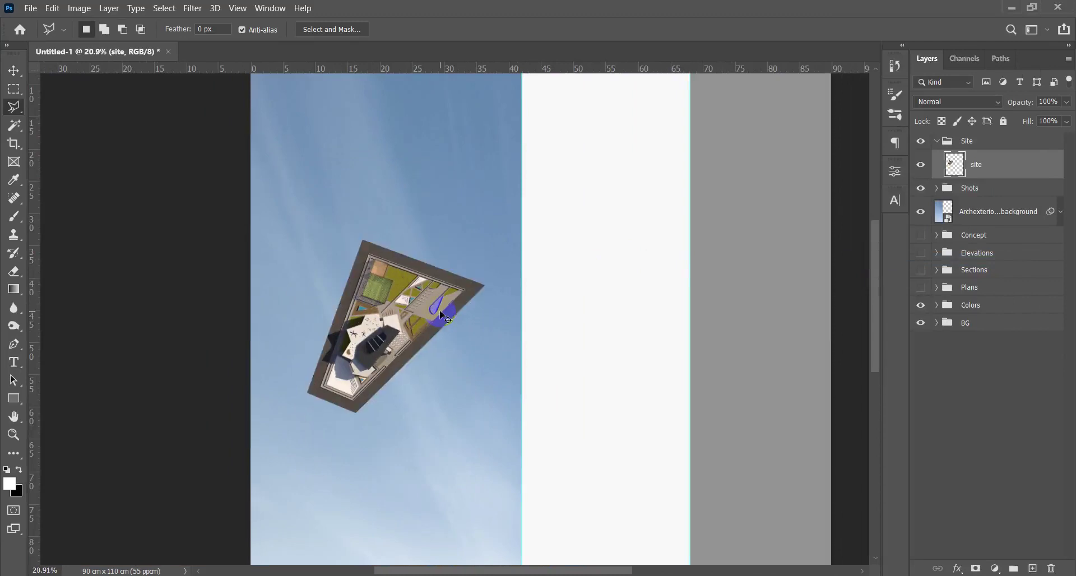
# Rotate the site cutout to about -19.58° and shift it to the left edge of the sky column
pyautogui.press('v')
pyautogui.scroll(-2, 448, 353)
pyautogui.moveTo(338, 306); pyautogui.dragTo(375, 259)
pyautogui.hotkey('ctrl', 't')
pyautogui.moveTo(476, 268); pyautogui.dragTo(473, 221)
pyautogui.scroll(3, 239, 249)
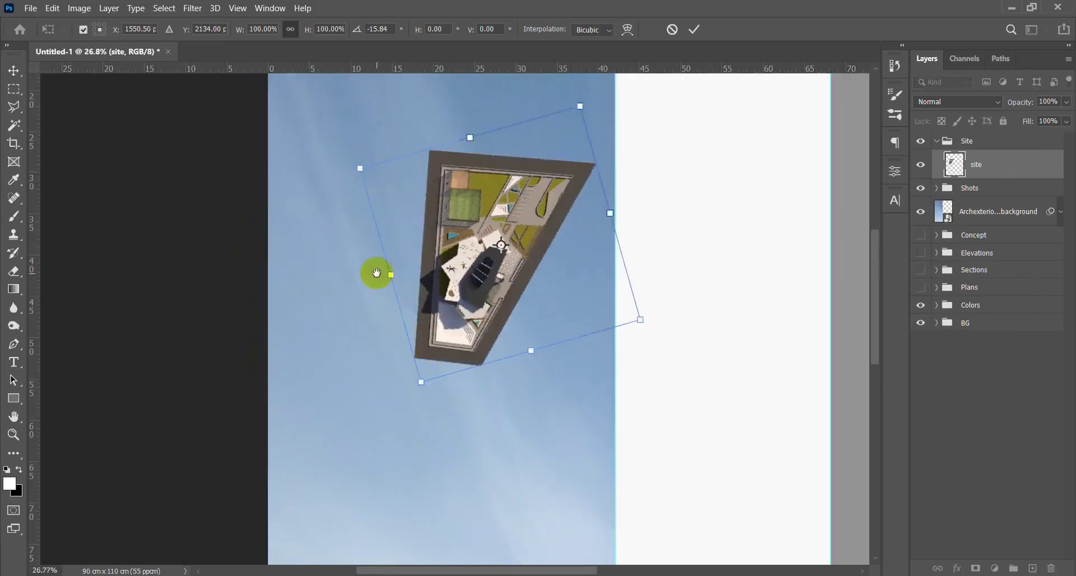
pyautogui.moveTo(390, 266); pyautogui.dragTo(381, 366)
pyautogui.moveTo(439, 312); pyautogui.dragTo(308, 306)
pyautogui.moveTo(456, 228); pyautogui.dragTo(455, 219)
# Flip the site cutout horizontally, move it to the right edge of the sky column, and straighten it to about -159.87°
pyautogui.rightClick(391, 337)
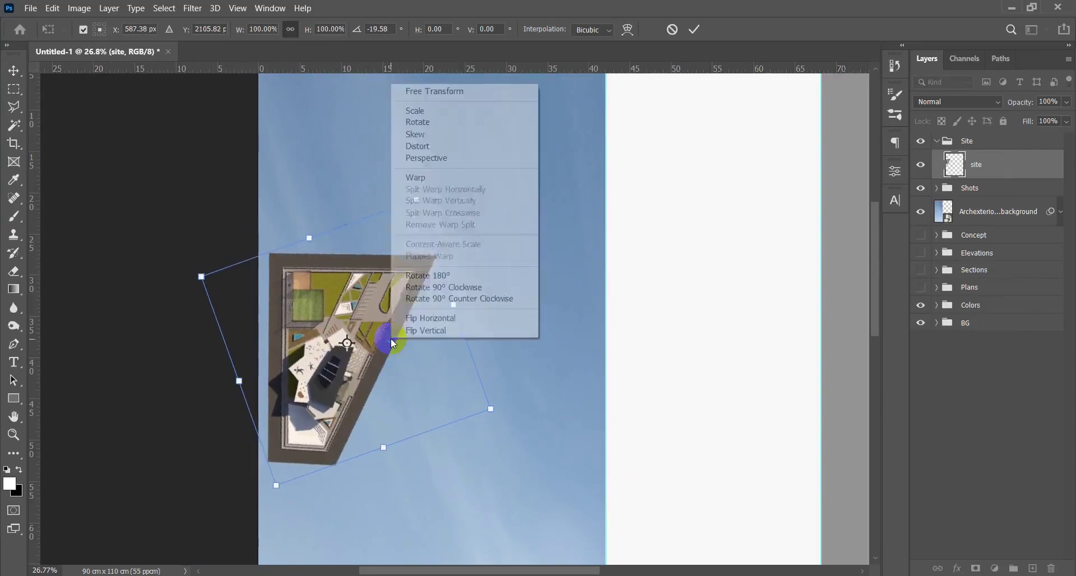
pyautogui.click(441, 318)
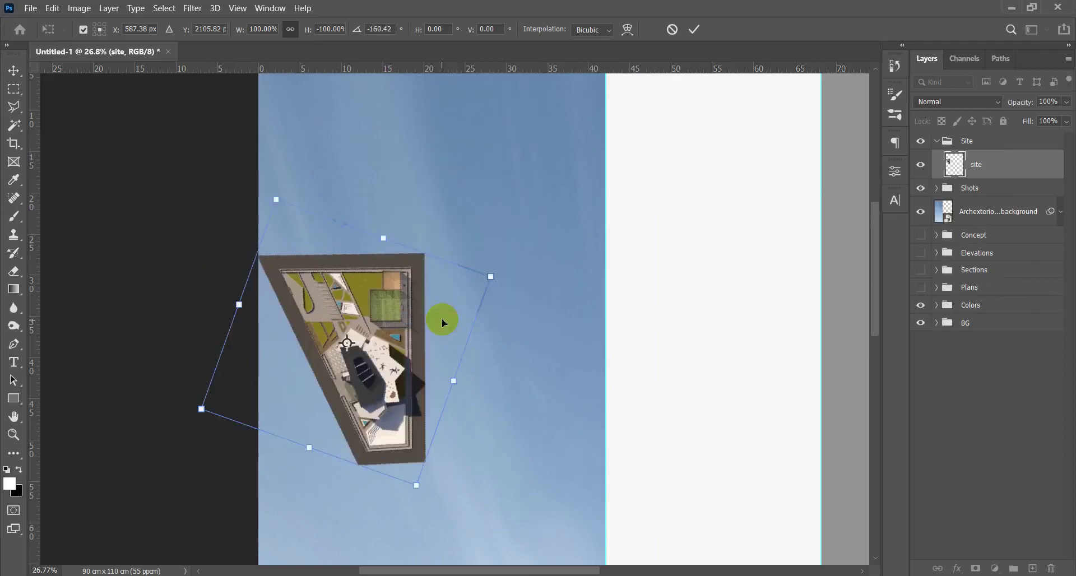
pyautogui.moveTo(390, 331); pyautogui.dragTo(566, 317)
pyautogui.moveTo(674, 290); pyautogui.dragTo(710, 255)
pyautogui.scroll(-3, 587, 317)
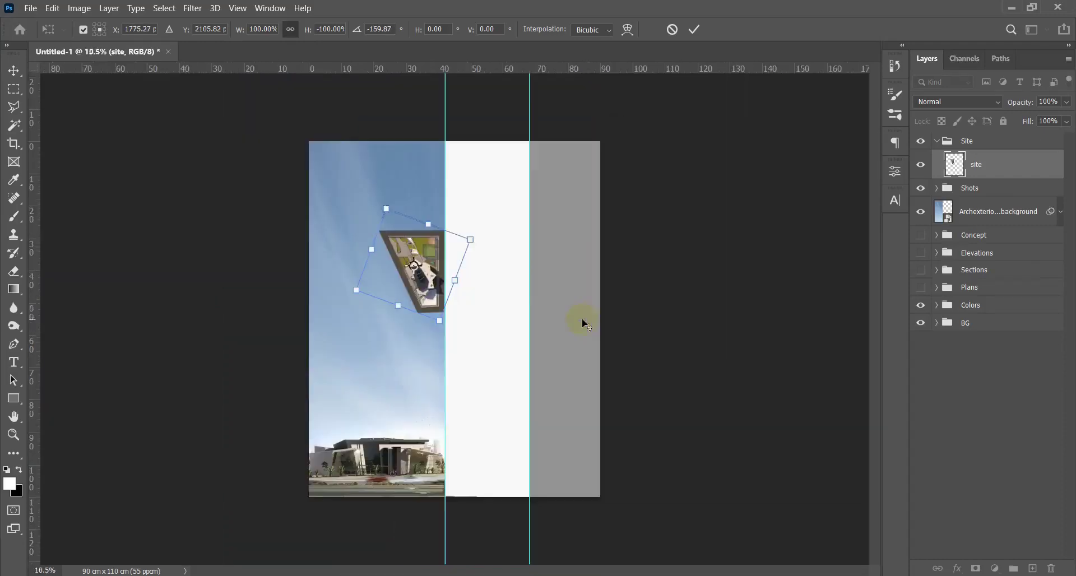
# Scale the site cutout to about 120.96% and place it in the upper part of the sky column beside the guide
pyautogui.moveTo(431, 244); pyautogui.dragTo(435, 227)
pyautogui.moveTo(397, 278); pyautogui.dragTo(384, 292)
pyautogui.moveTo(435, 230); pyautogui.dragTo(428, 219)
pyautogui.press('Right')
pyautogui.press('Right')
pyautogui.press('Right')
pyautogui.press('Right')
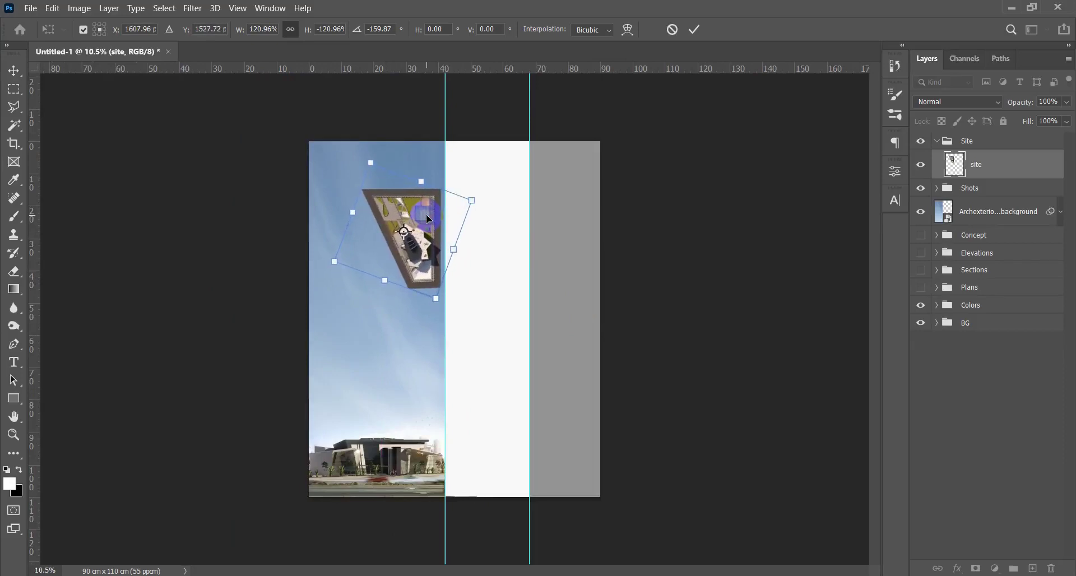
pyautogui.press('Return')
pyautogui.scroll(-6, 430, 232)
pyautogui.scroll(8, 430, 232)
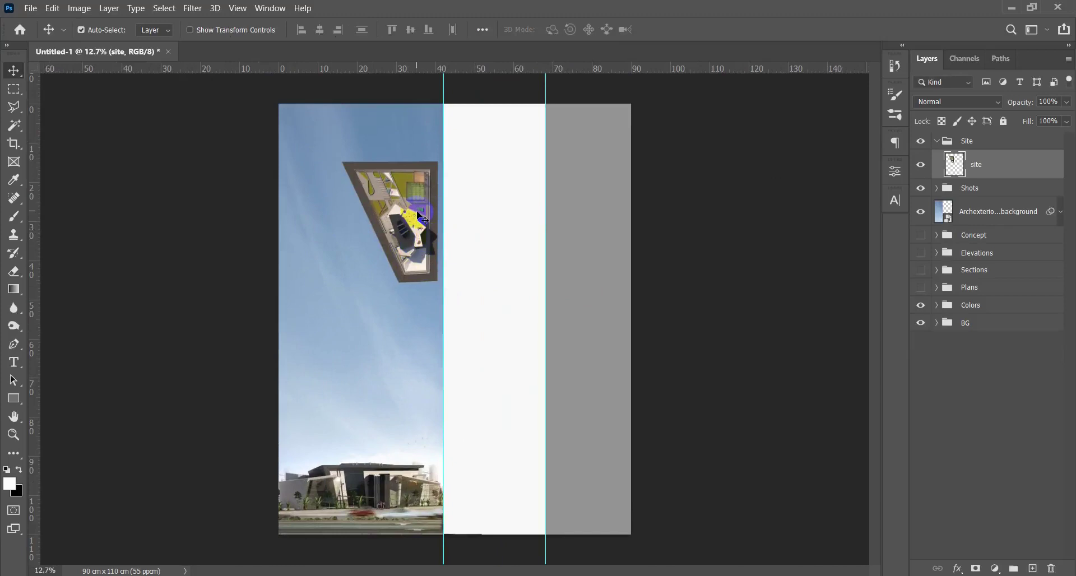
pyautogui.moveTo(417, 211); pyautogui.dragTo(418, 216)
pyautogui.scroll(-3, 468, 246)
pyautogui.scroll(2, 469, 254)
pyautogui.scroll(1, 428, 244)
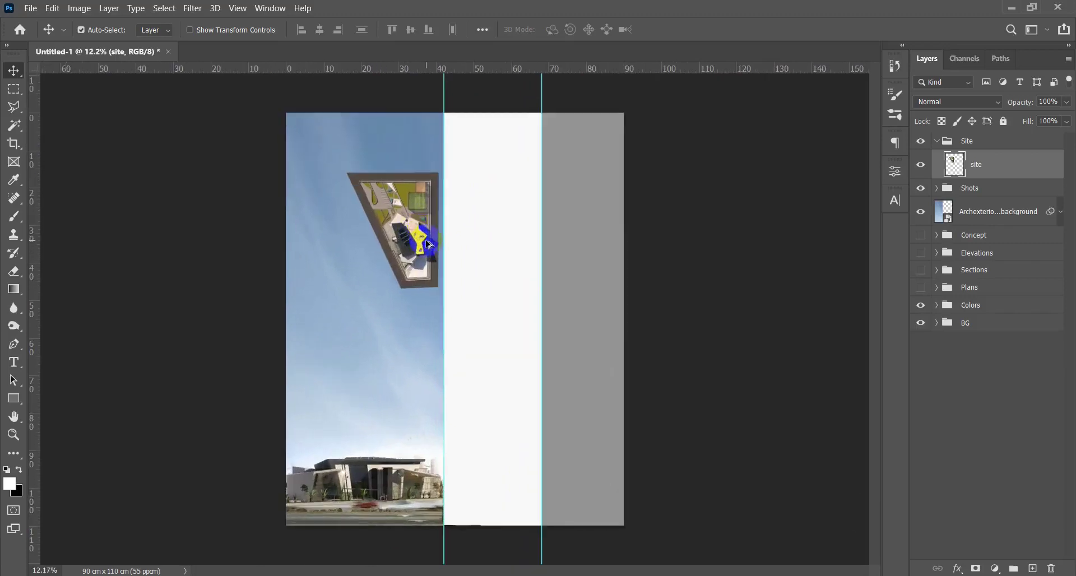
# Check the casa aR reference poster in the photo viewer, return to Photoshop, and collapse the Site group
pyautogui.hotkey('alt', 'Tab')
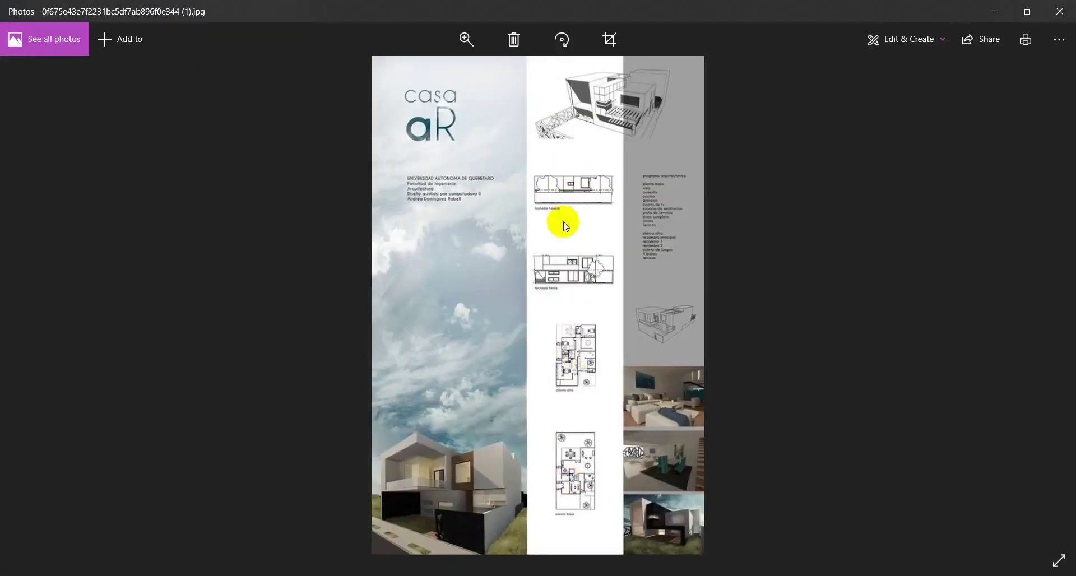
pyautogui.click(996, 12)
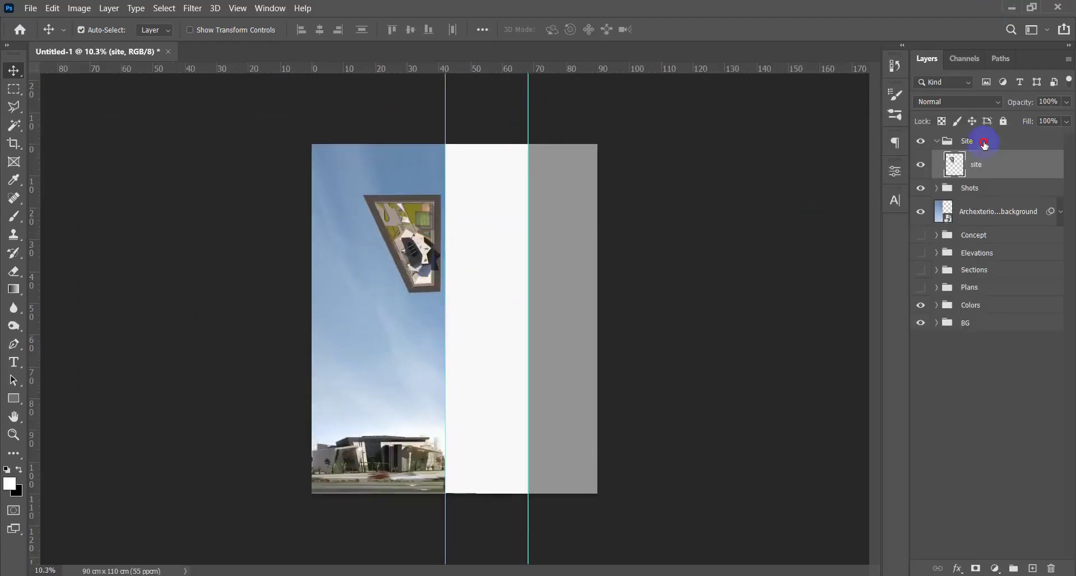
pyautogui.click(984, 144)
pyautogui.click(936, 141)
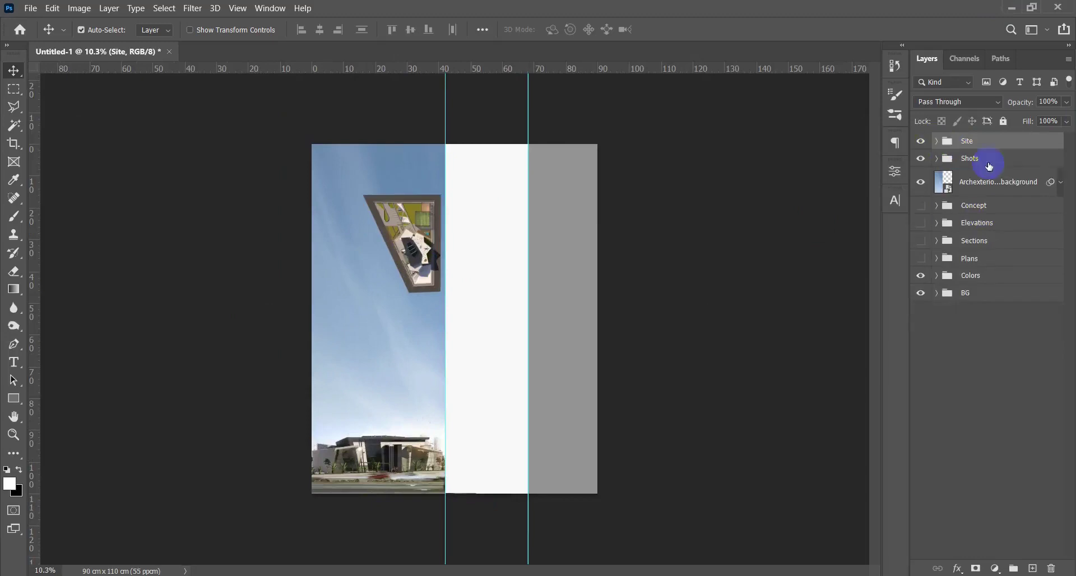
# Show the Plans group and expand it to reveal its floor plan layers
pyautogui.click(1013, 213)
pyautogui.click(1027, 258)
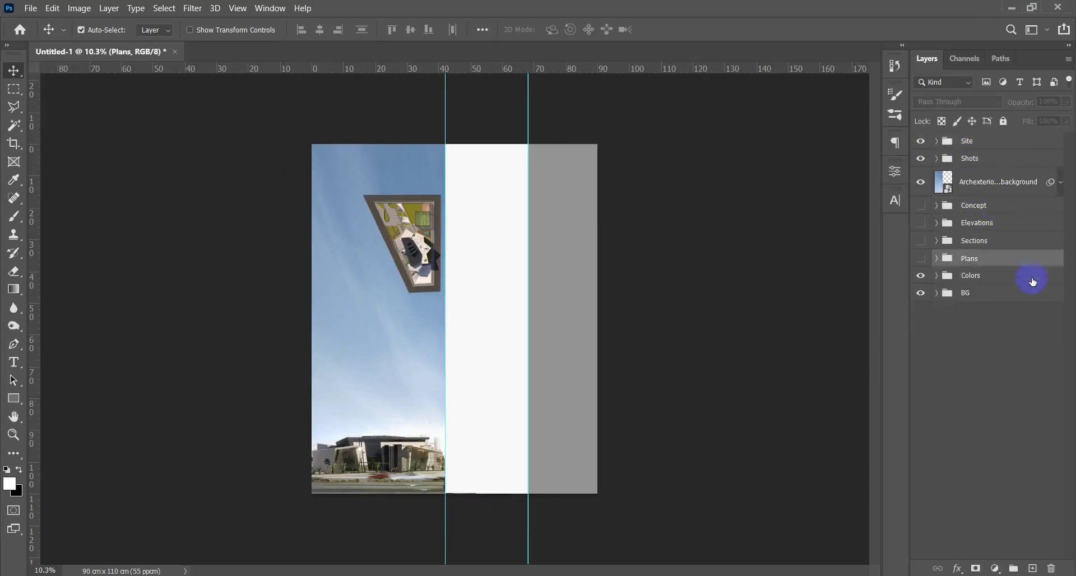
pyautogui.click(1029, 275)
pyautogui.moveTo(1000, 264); pyautogui.dragTo(946, 276)
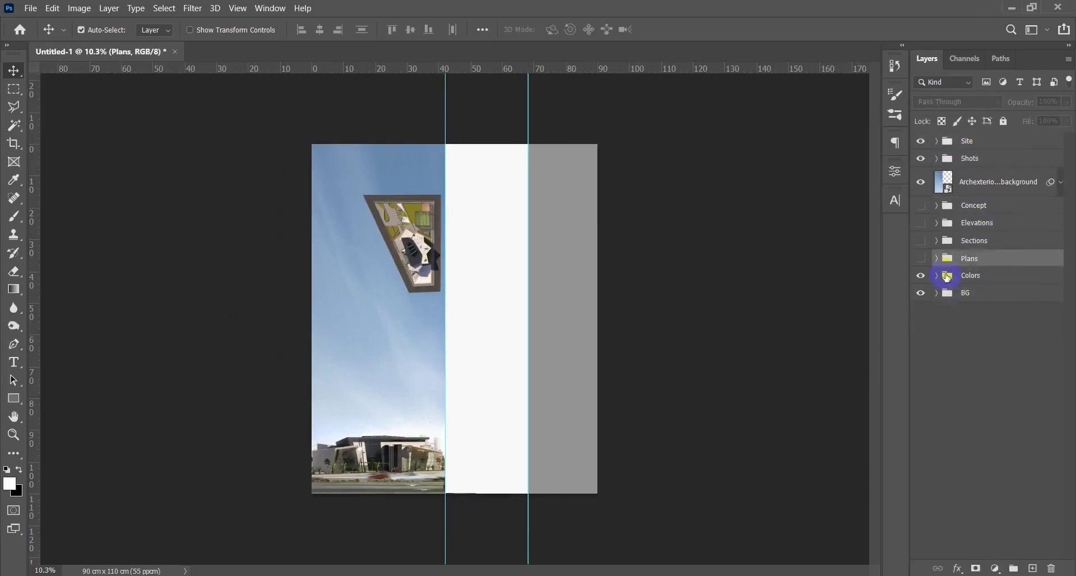
pyautogui.click(928, 263)
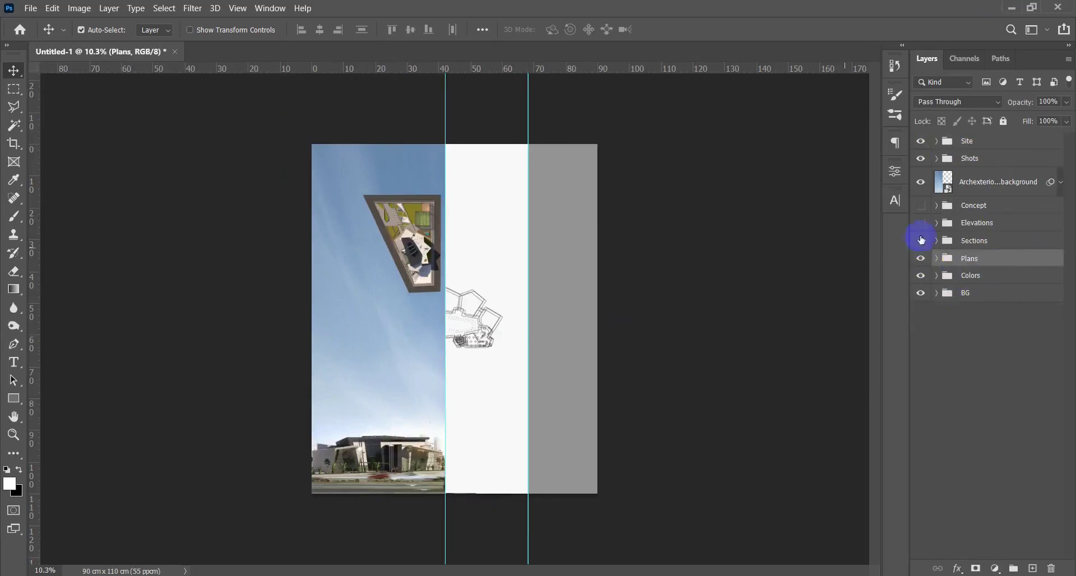
pyautogui.click(936, 258)
pyautogui.scroll(5, 521, 359)
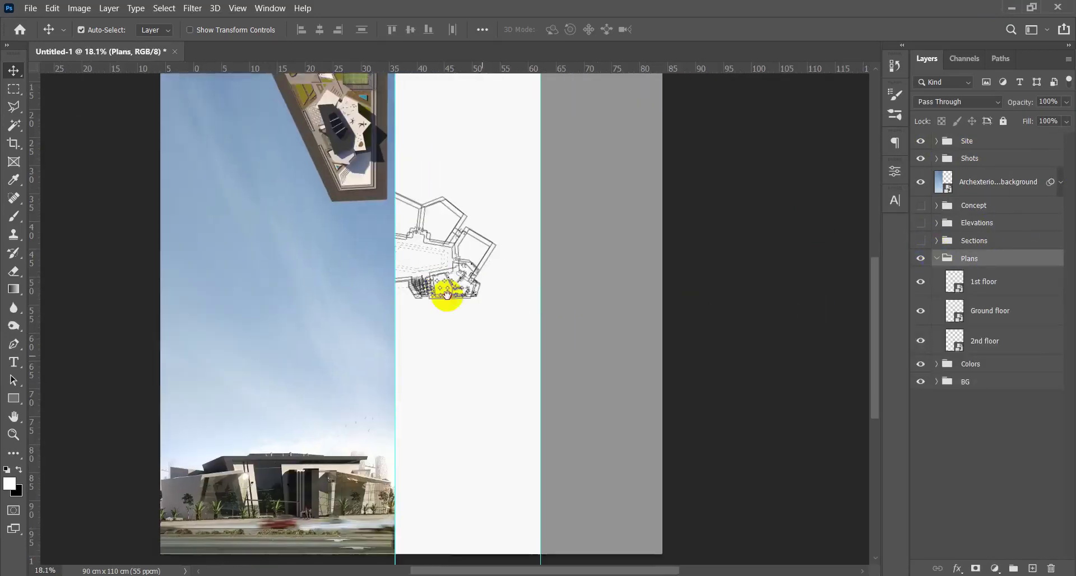
# Move the three floor plan layers together into the white column and scale them to about 83.93% to fit its width
pyautogui.click(989, 289)
pyautogui.keyDown('shift'); pyautogui.click(993, 338); pyautogui.keyUp('shift')
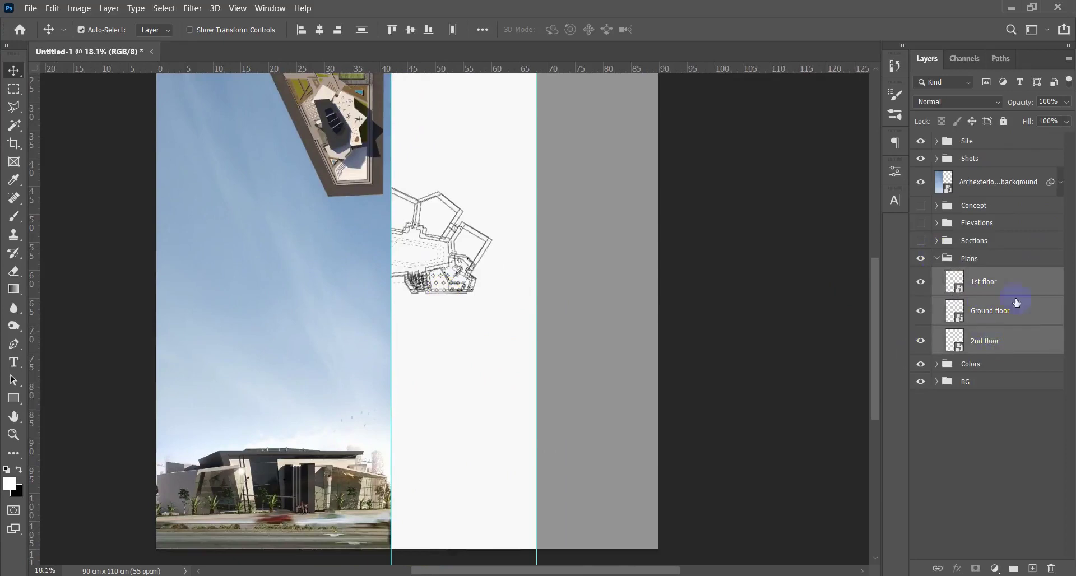
pyautogui.hotkey('ctrl', 't')
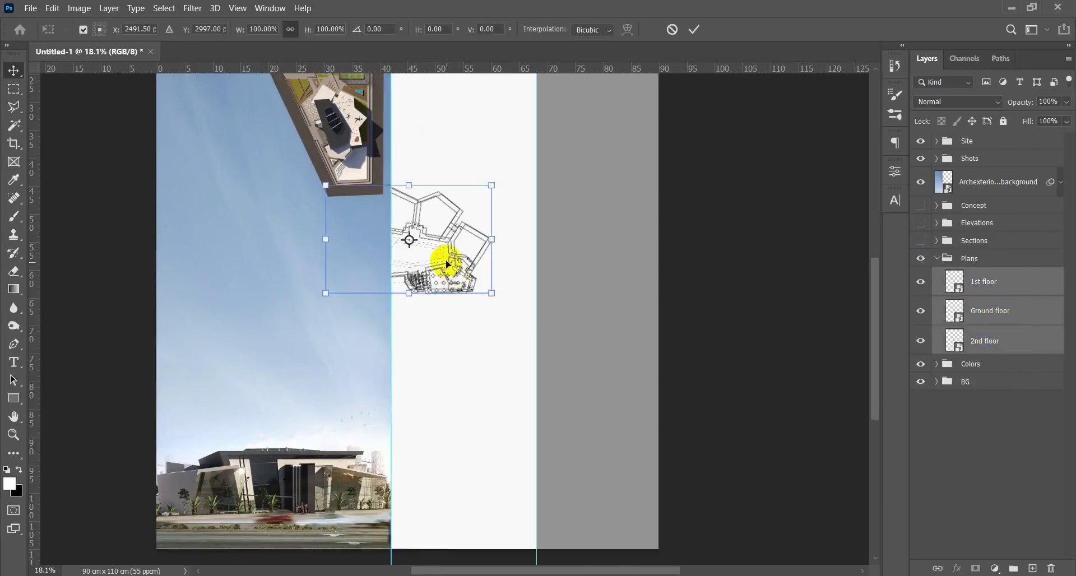
pyautogui.moveTo(445, 257); pyautogui.dragTo(498, 258)
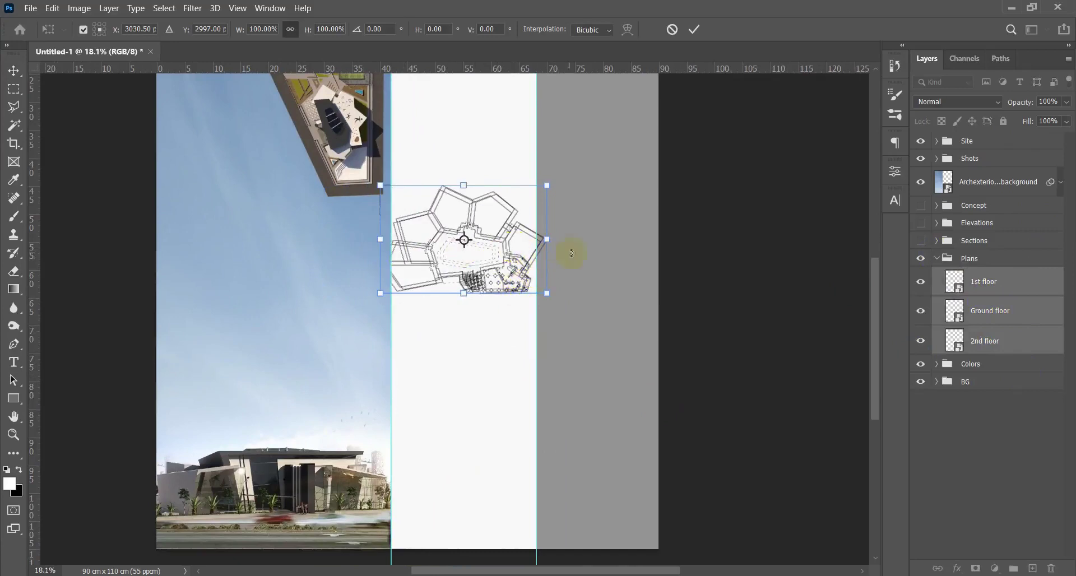
pyautogui.moveTo(547, 294); pyautogui.dragTo(533, 288)
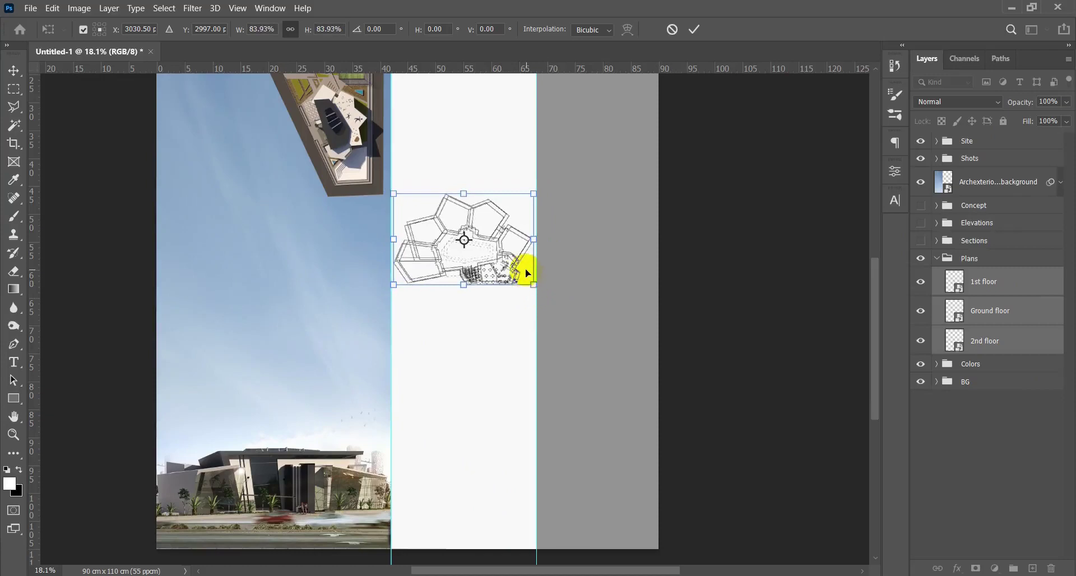
pyautogui.press('Return')
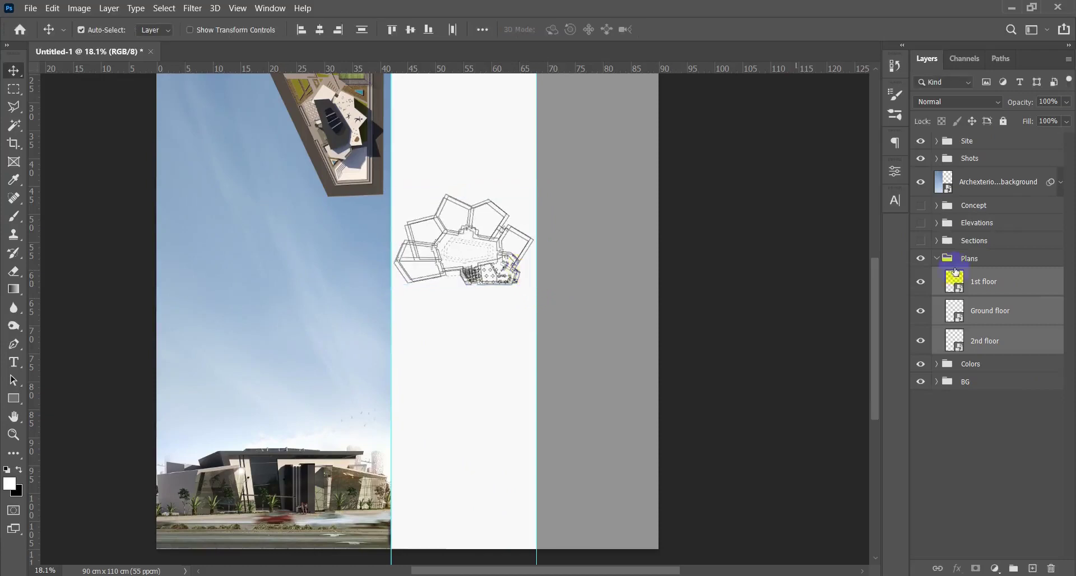
# Move the Ground floor plan above the other two plans in the white column
pyautogui.click(1004, 284)
pyautogui.click(1006, 323)
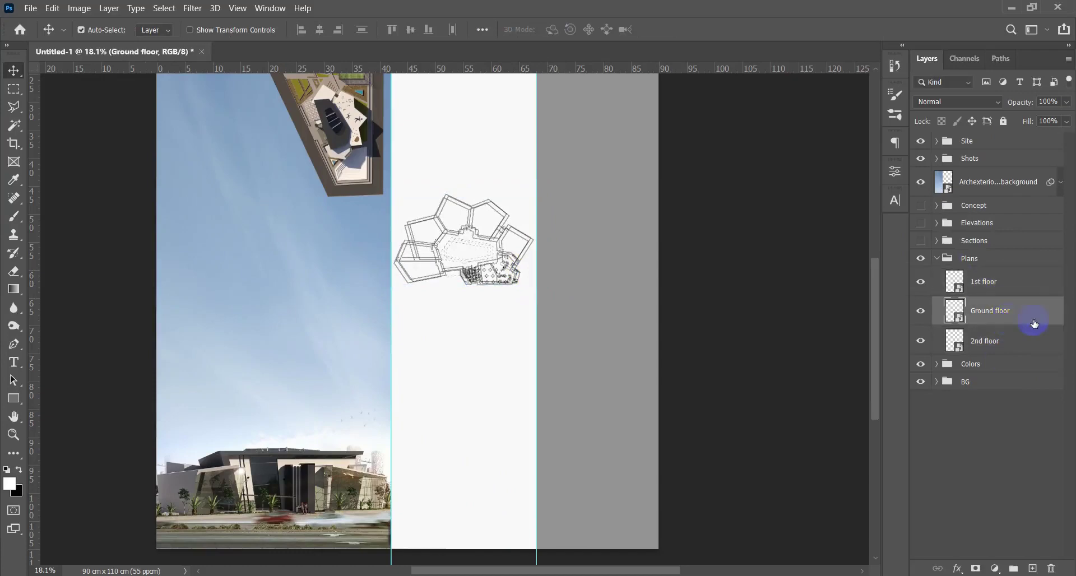
pyautogui.hotkey('ctrl', 't')
pyautogui.moveTo(499, 260); pyautogui.dragTo(494, 162)
pyautogui.press('Return')
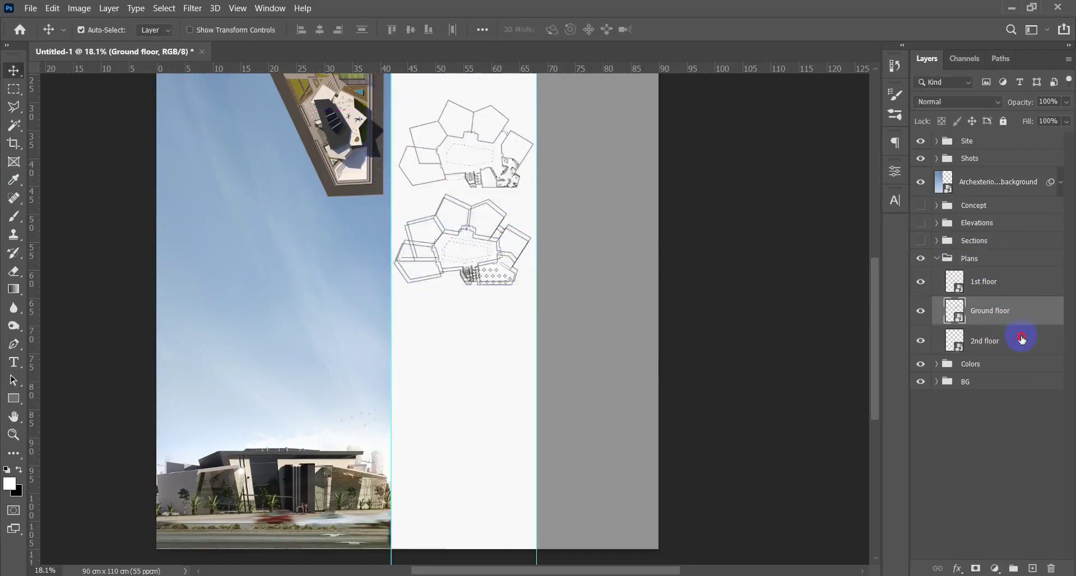
# Move the 2nd floor plan below the 1st floor plan in the white column
pyautogui.click(1021, 339)
pyautogui.hotkey('ctrl', 't')
pyautogui.moveTo(493, 259); pyautogui.dragTo(500, 368)
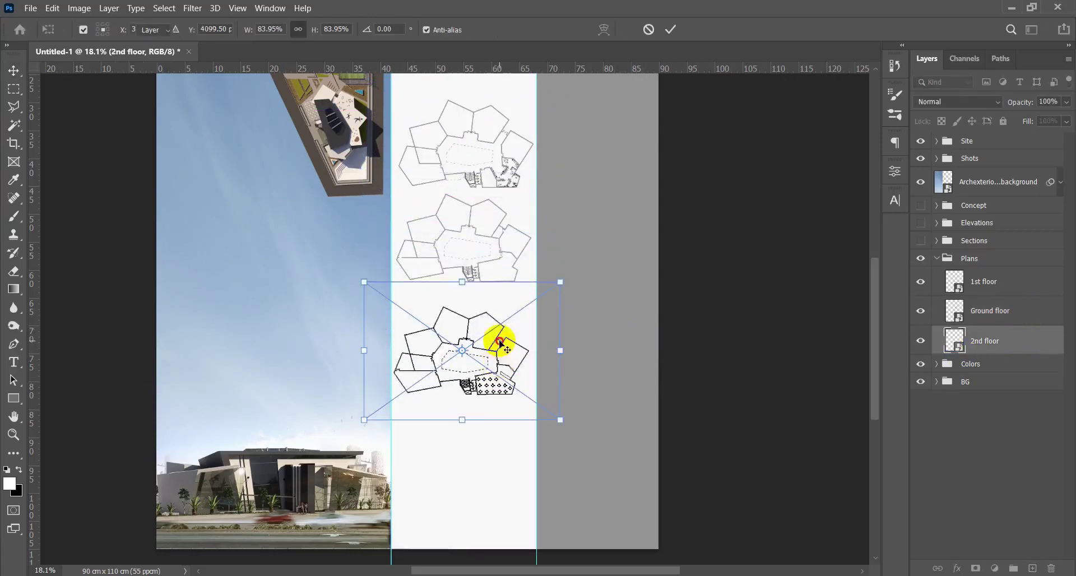
pyautogui.press('Return')
pyautogui.scroll(-3, 518, 322)
pyautogui.scroll(2, 512, 372)
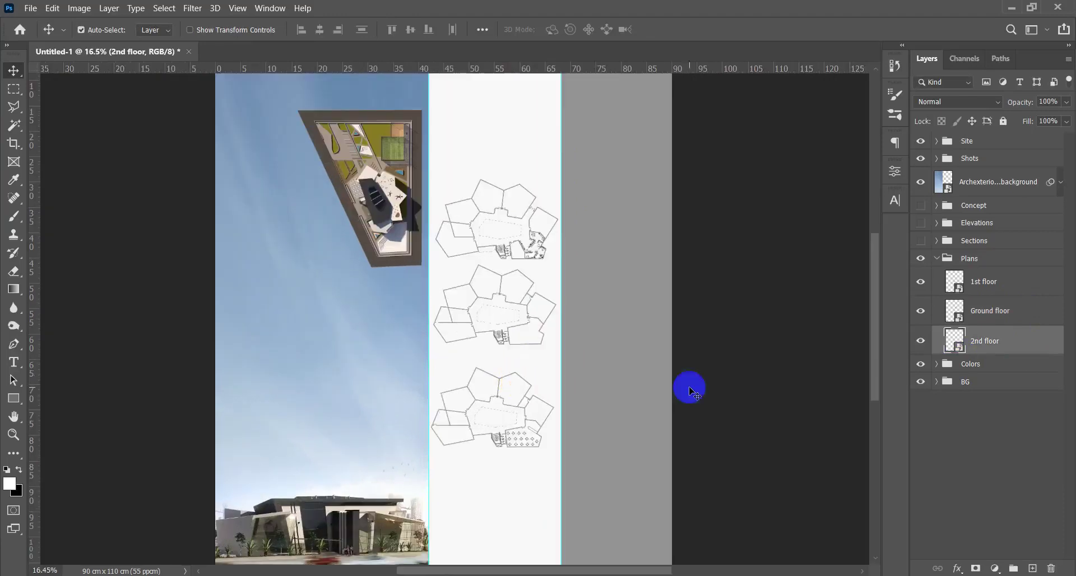
# Offset the 2nd floor plan to the right and the Ground floor plan to the left of the column's centre
pyautogui.hotkey('ctrl', 't')
pyautogui.moveTo(550, 411); pyautogui.dragTo(562, 414)
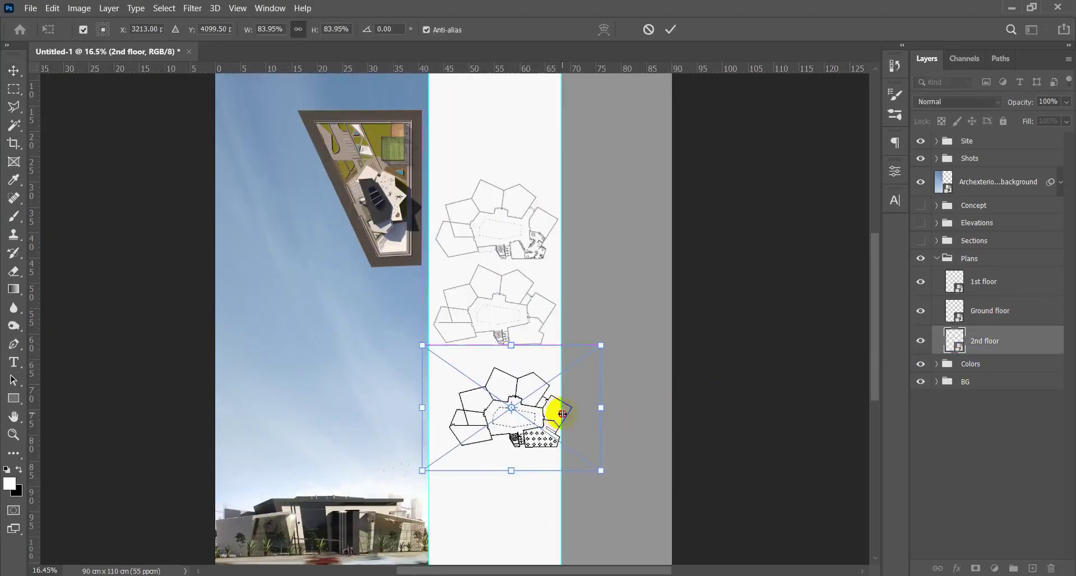
pyautogui.press('Return')
pyautogui.click(989, 310)
pyautogui.hotkey('ctrl', 't')
pyautogui.moveTo(538, 240); pyautogui.dragTo(515, 232)
pyautogui.press('Return')
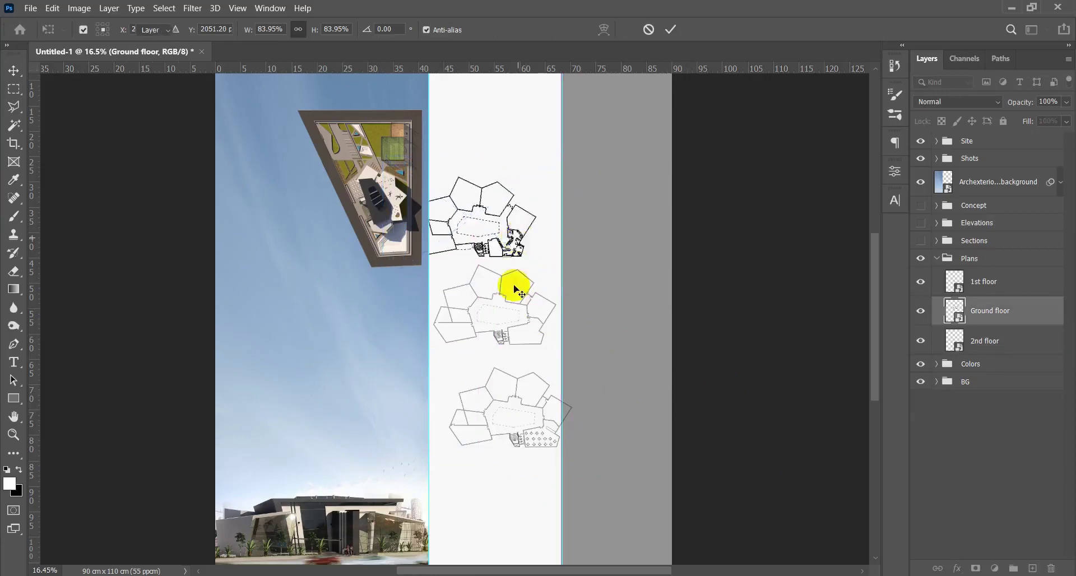
pyautogui.scroll(2, 514, 271)
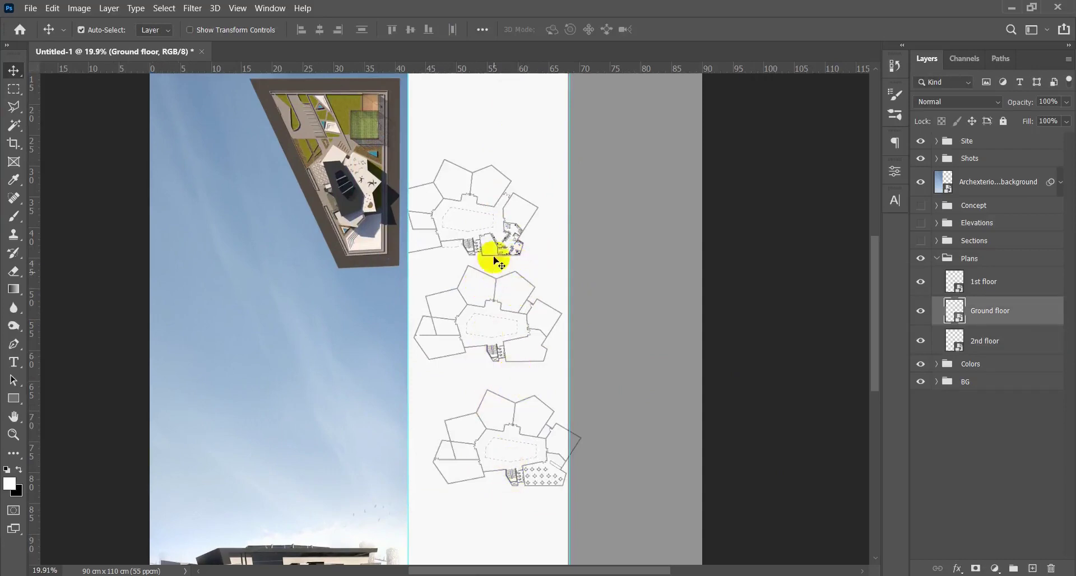
pyautogui.scroll(-3, 550, 322)
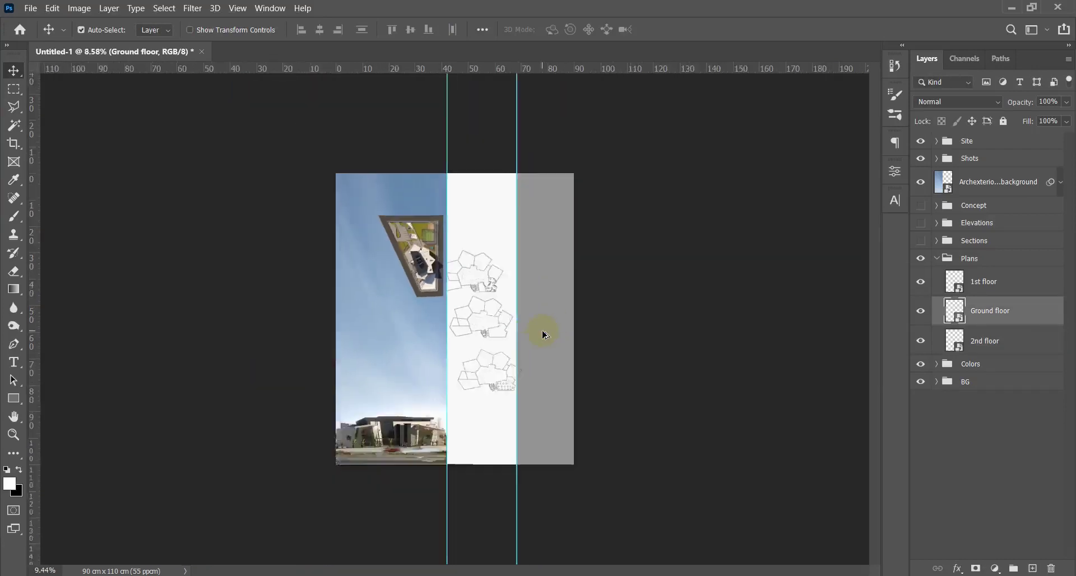
# Align the horizontal centers of the three floor plans and distribute them vertically with equal spacing, leaving the 1st floor layer selected
pyautogui.click(1043, 283)
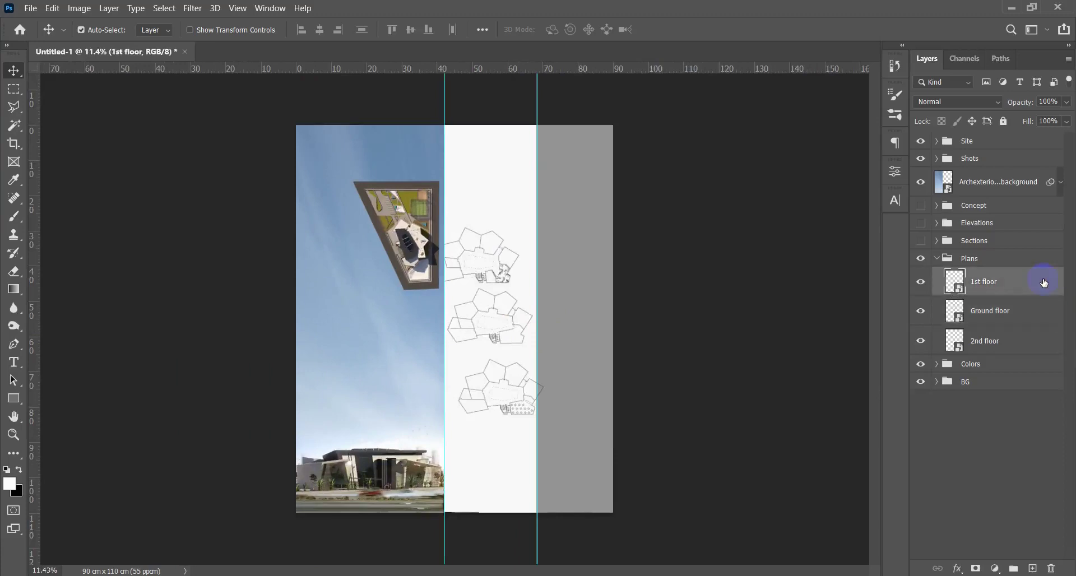
pyautogui.keyDown('shift'); pyautogui.click(1026, 343); pyautogui.keyUp('shift')
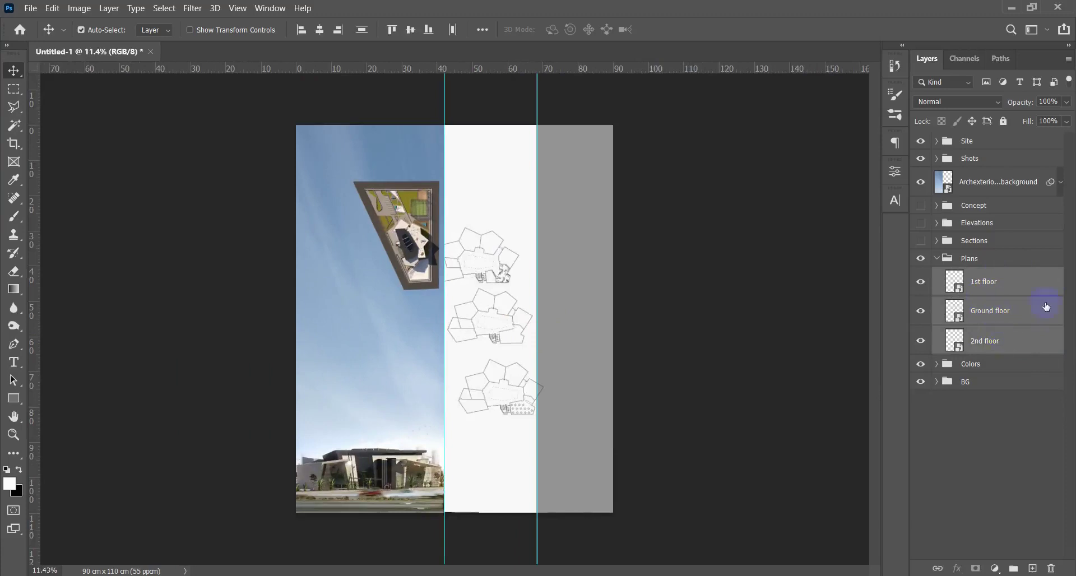
pyautogui.scroll(1, 522, 351)
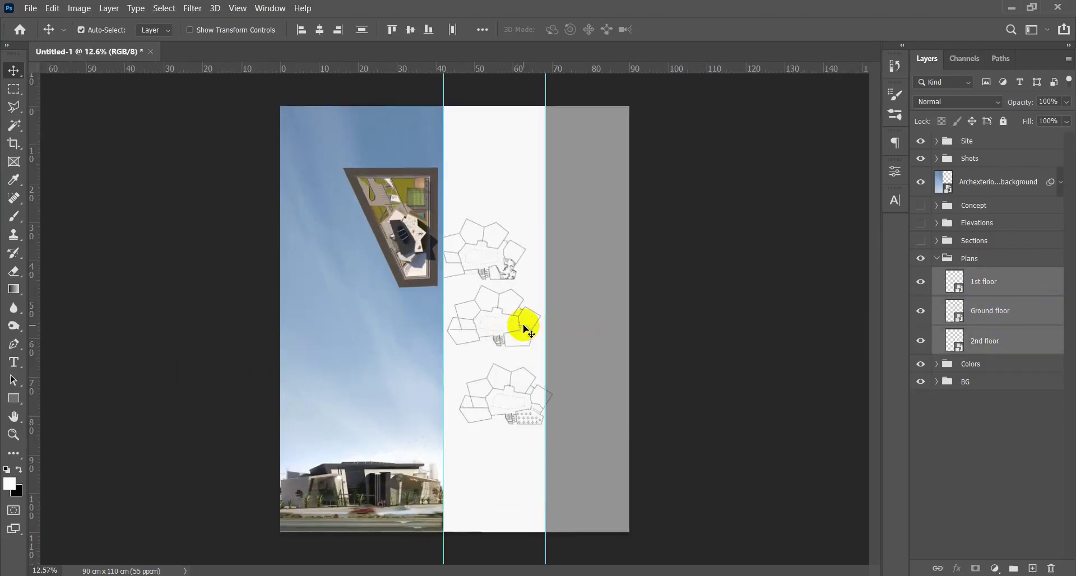
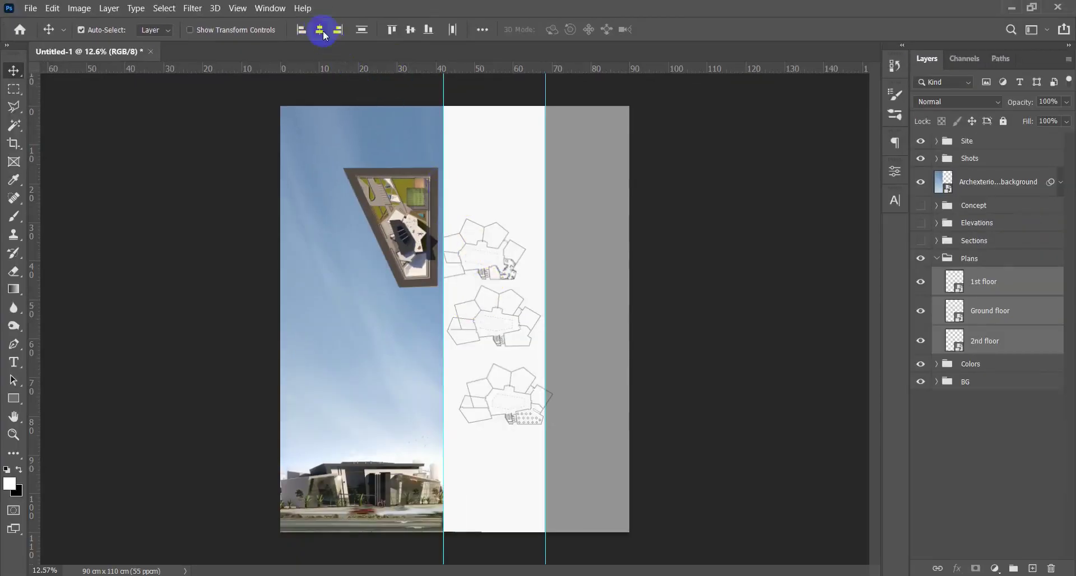
pyautogui.click(319, 29)
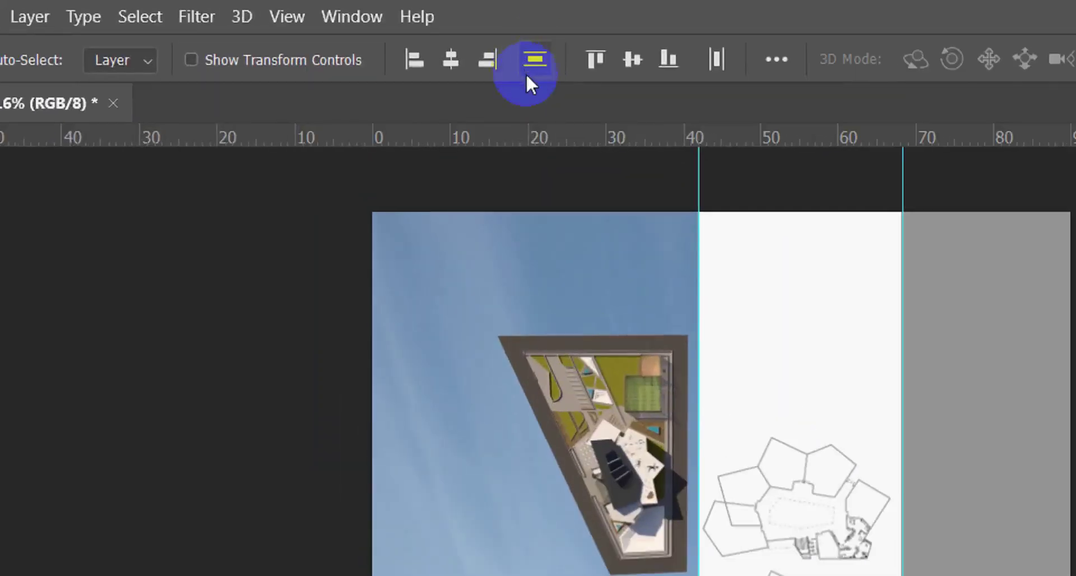
pyautogui.click(533, 58)
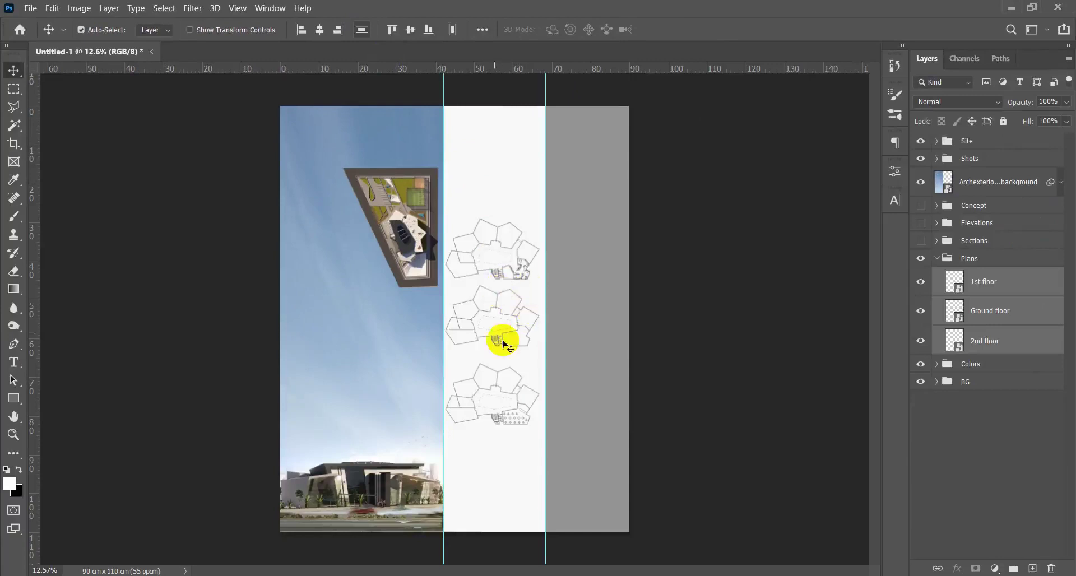
pyautogui.click(361, 33)
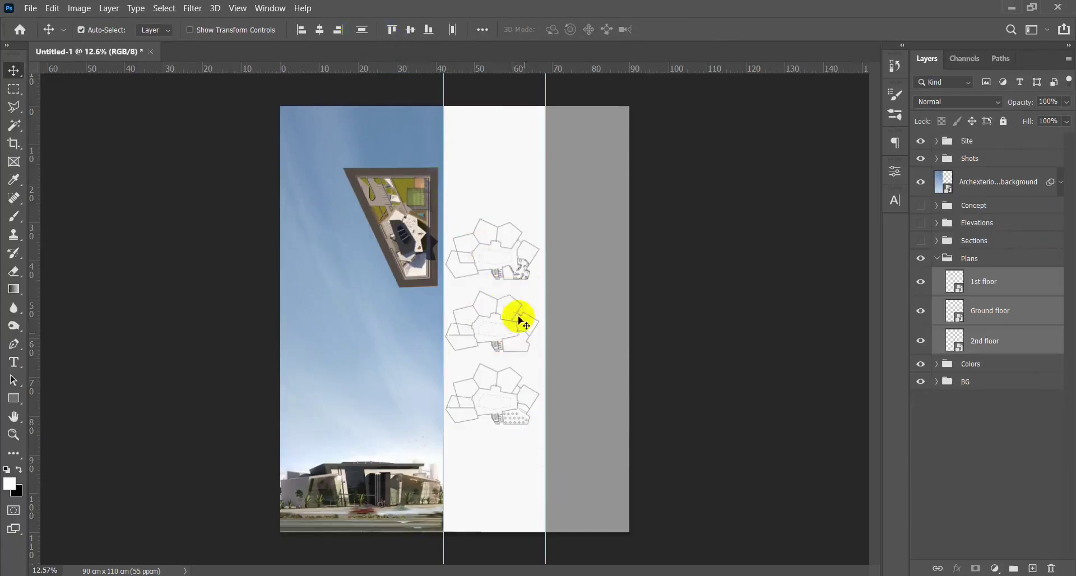
pyautogui.click(1049, 287)
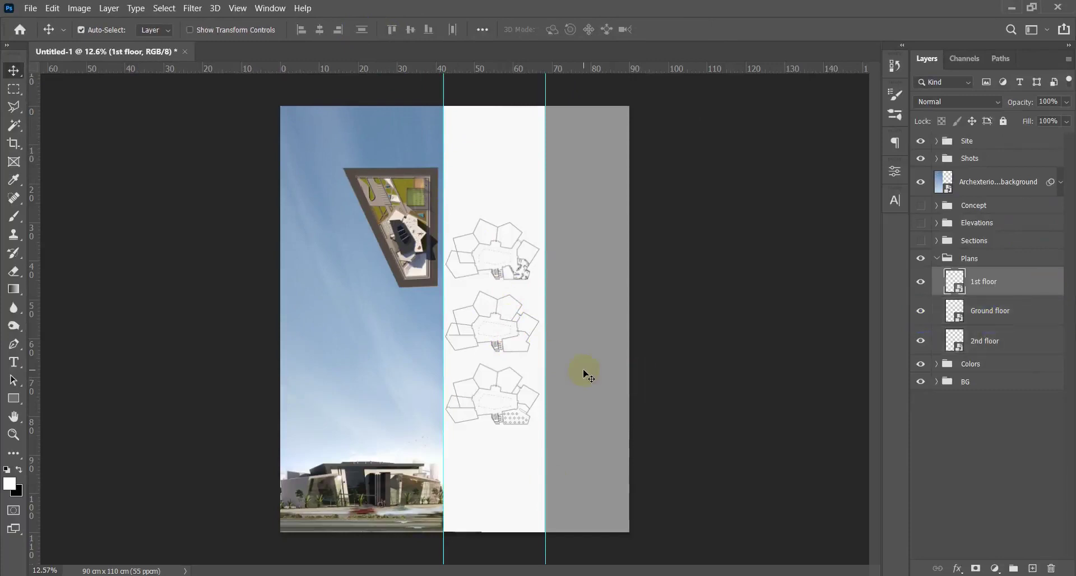
pyautogui.scroll(-2, 470, 360)
pyautogui.scroll(3, 480, 392)
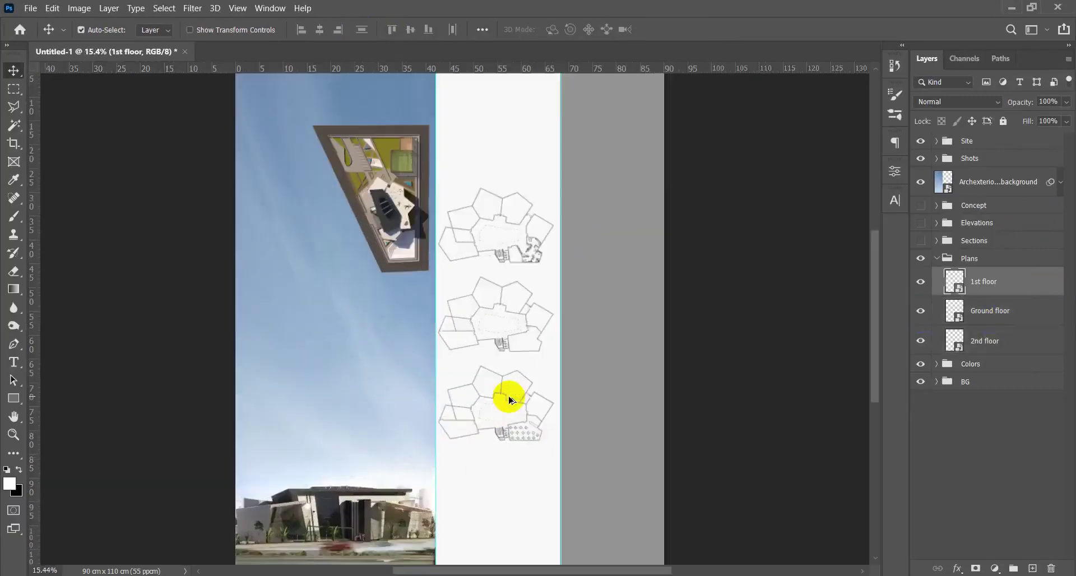
# Make the Sections group visible and collapse the Plans group
pyautogui.scroll(-3, 504, 372)
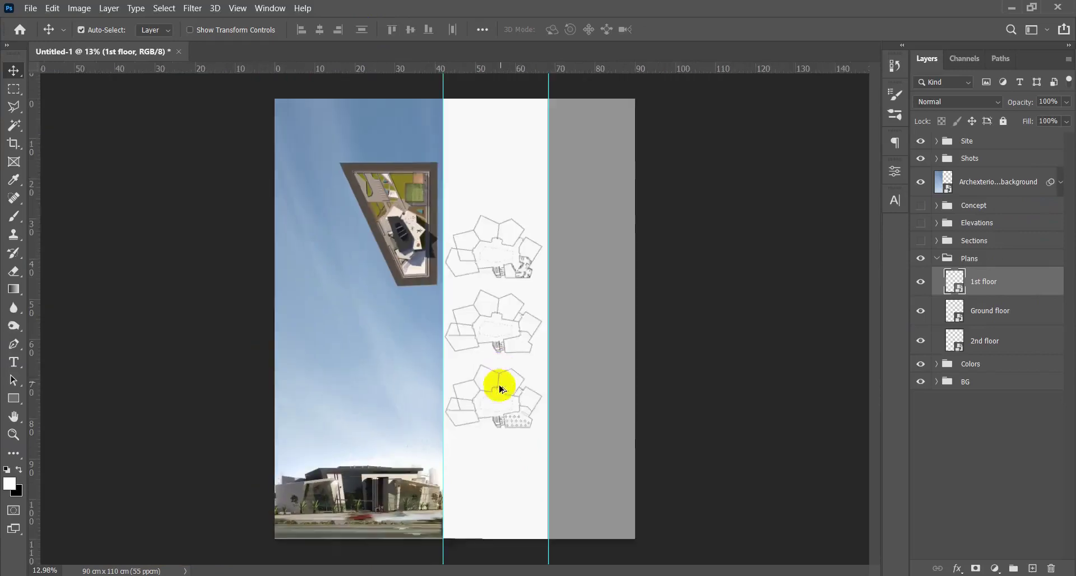
pyautogui.scroll(2, 497, 385)
pyautogui.scroll(1, 500, 436)
pyautogui.click(943, 288)
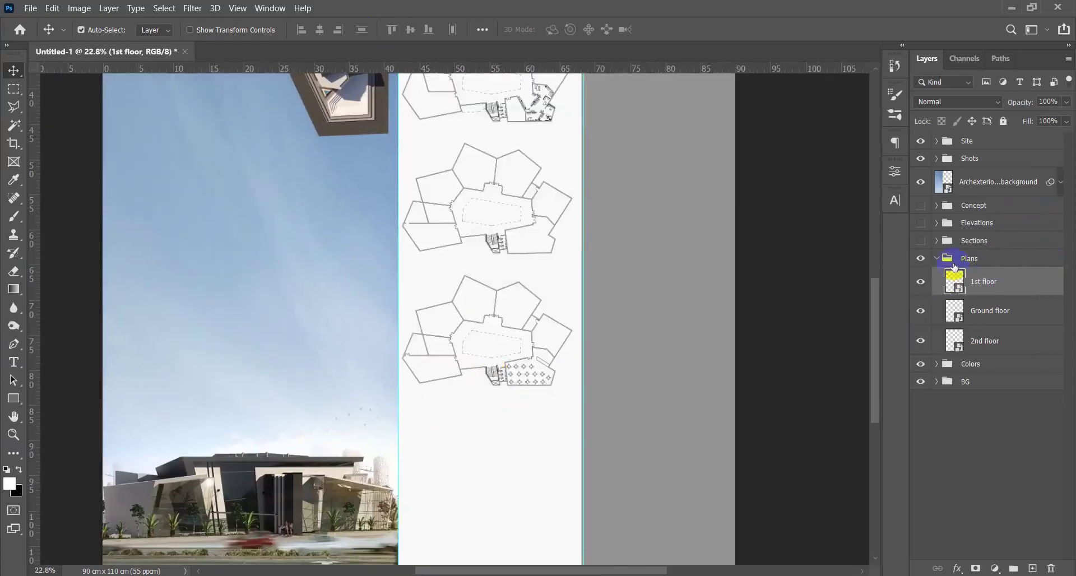
pyautogui.click(974, 241)
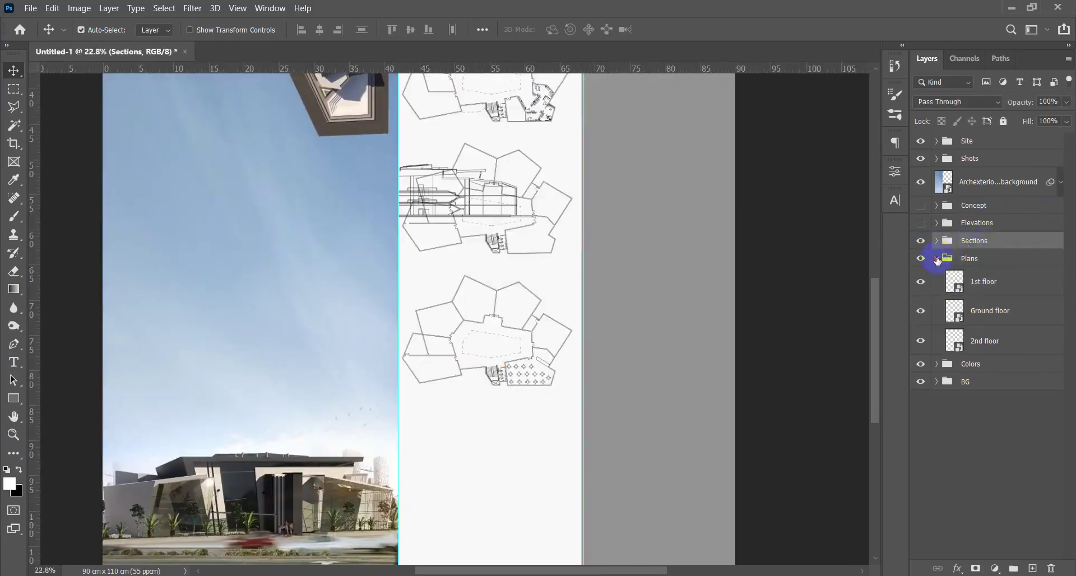
pyautogui.click(935, 257)
# Scale the Sections group to about 88% and place it below the floor plans in the white column
pyautogui.hotkey('ctrl', 't')
pyautogui.moveTo(487, 199)
pyautogui.mouseDown()
pyautogui.moveTo(537, 458)
pyautogui.moveTo(541, 382)
pyautogui.mouseUp()
pyautogui.scroll(2, 547, 485)
pyautogui.moveTo(617, 416); pyautogui.dragTo(578, 384)
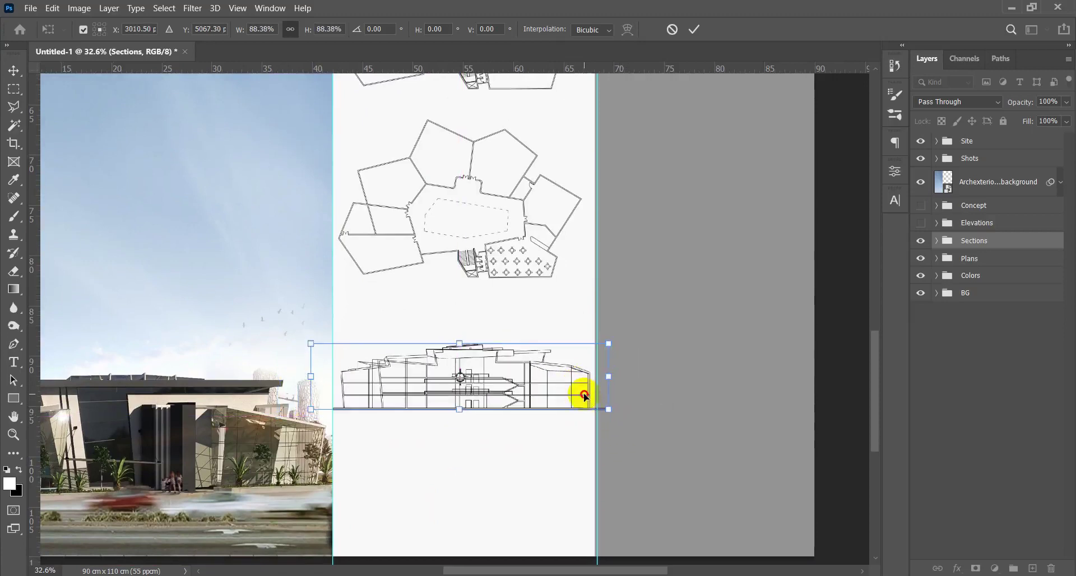
pyautogui.press('Return')
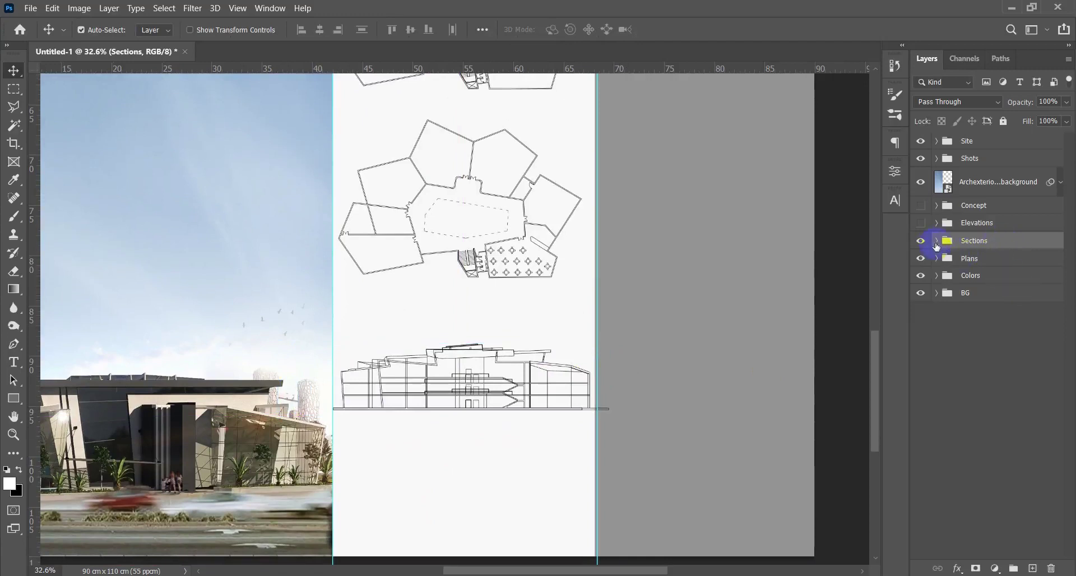
# Move the sec aa drawing straight below sec bb, near the lower end of the white column
pyautogui.click(936, 240)
pyautogui.click(1029, 293)
pyautogui.hotkey('ctrl', 't')
pyautogui.moveTo(539, 384); pyautogui.dragTo(545, 486)
pyautogui.press('Return')
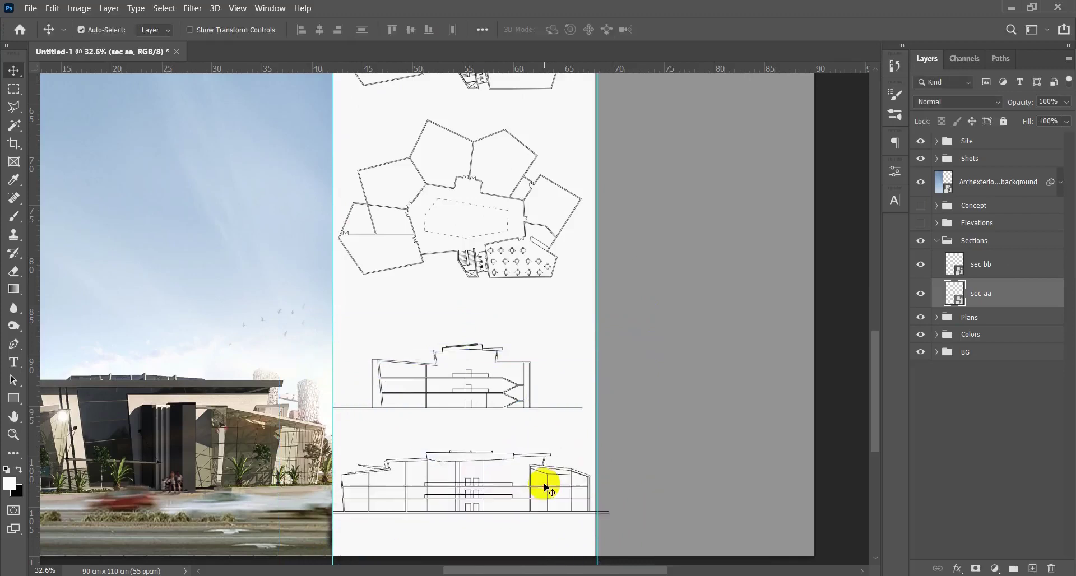
# Rasterize the sec aa layer
pyautogui.scroll(5, 552, 491)
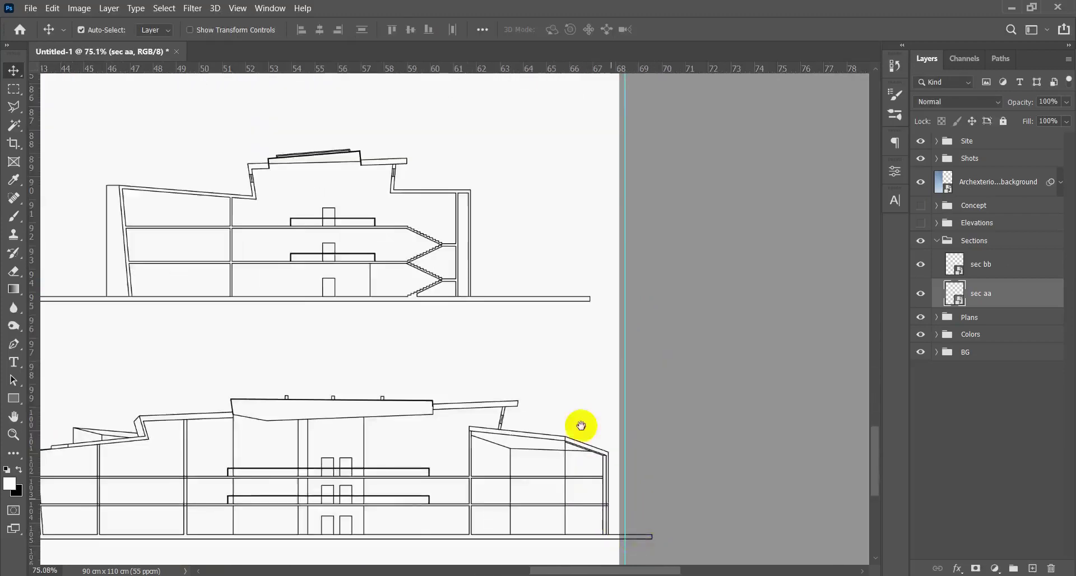
pyautogui.scroll(3, 580, 454)
pyautogui.moveTo(577, 423); pyautogui.dragTo(566, 420)
pyautogui.scroll(-8, 543, 413)
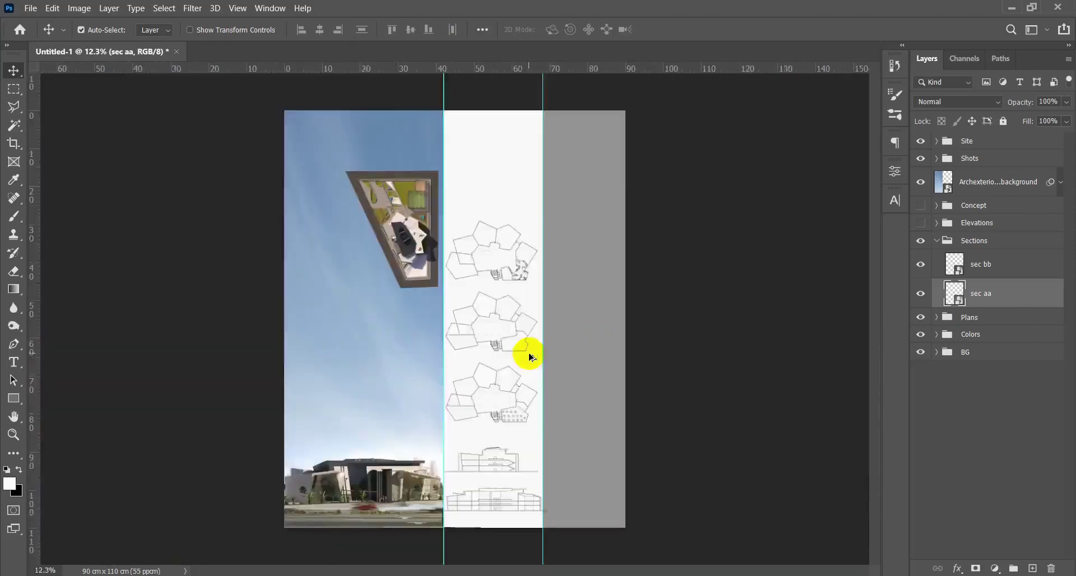
pyautogui.scroll(8, 514, 514)
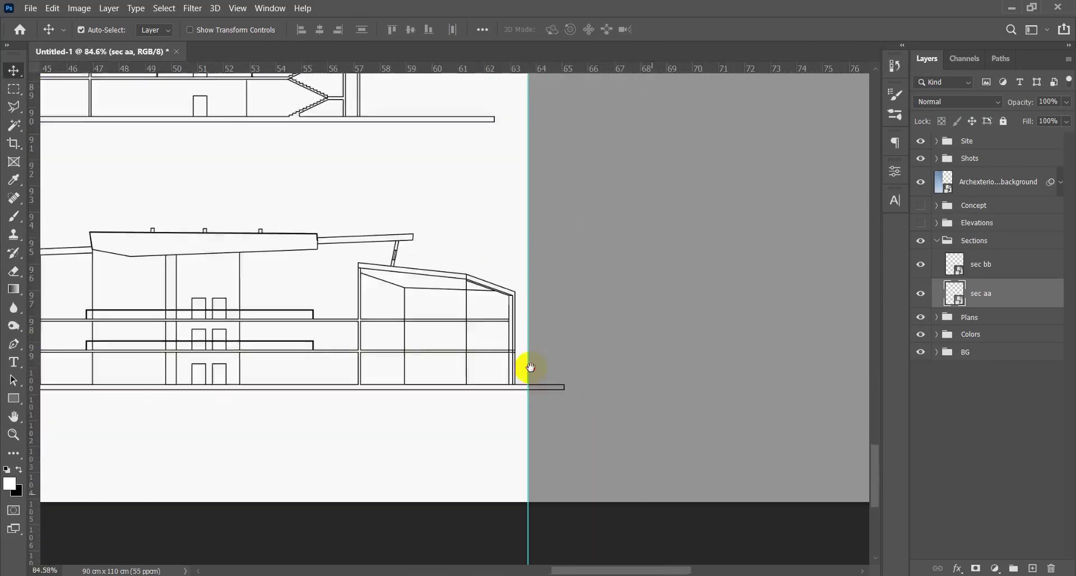
pyautogui.scroll(2, 546, 405)
pyautogui.click(927, 291)
pyautogui.click(927, 292)
pyautogui.rightClick(1020, 301)
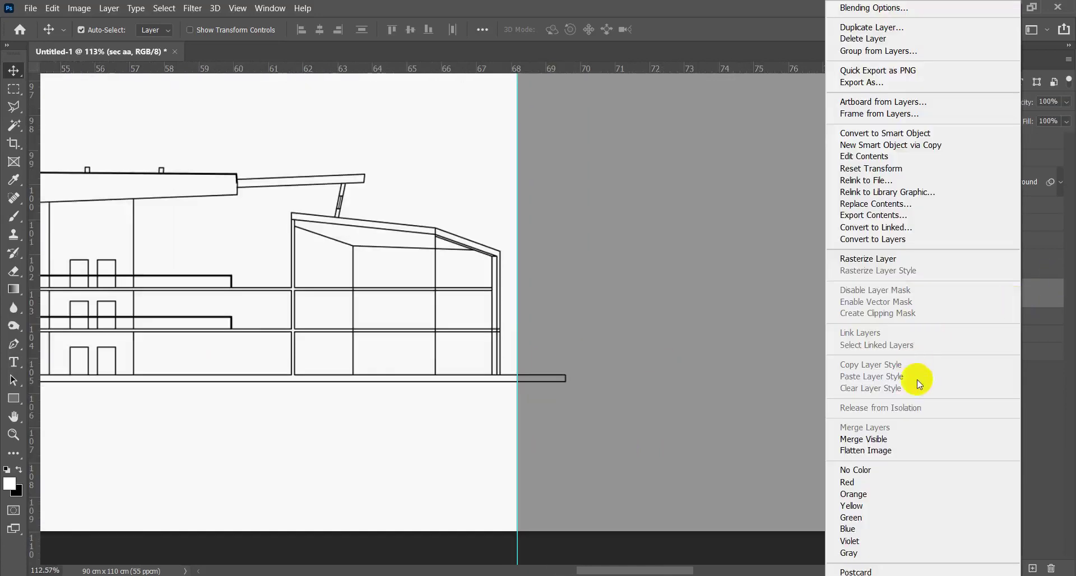
pyautogui.click(894, 259)
# Delete the end of sec aa's ground line that extends past the white column into the gray column, and clear the selection
pyautogui.press('m')
pyautogui.moveTo(569, 336); pyautogui.dragTo(605, 457)
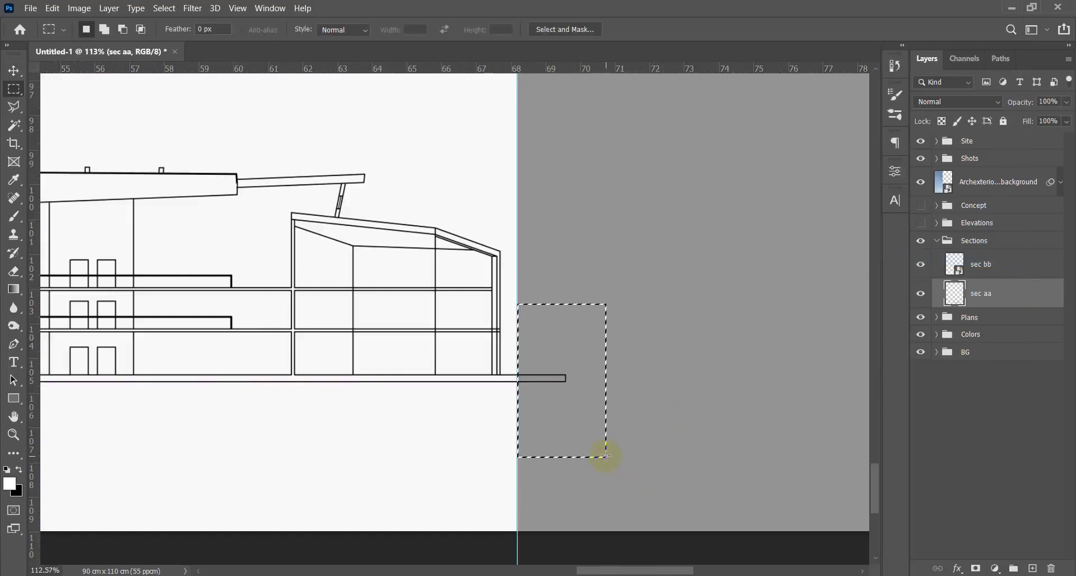
pyautogui.scroll(-10, 605, 455)
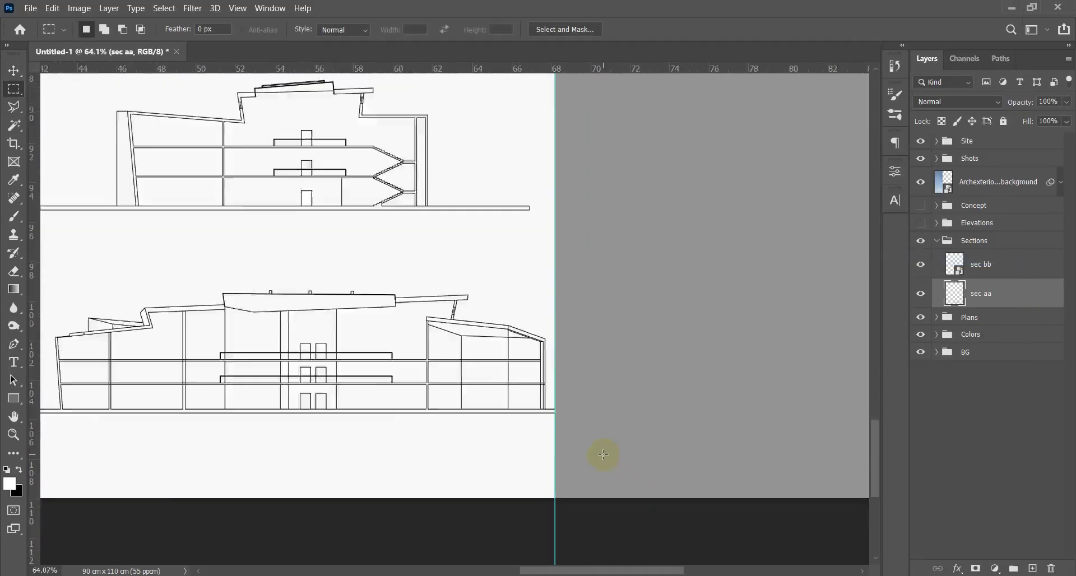
pyautogui.scroll(5, 515, 448)
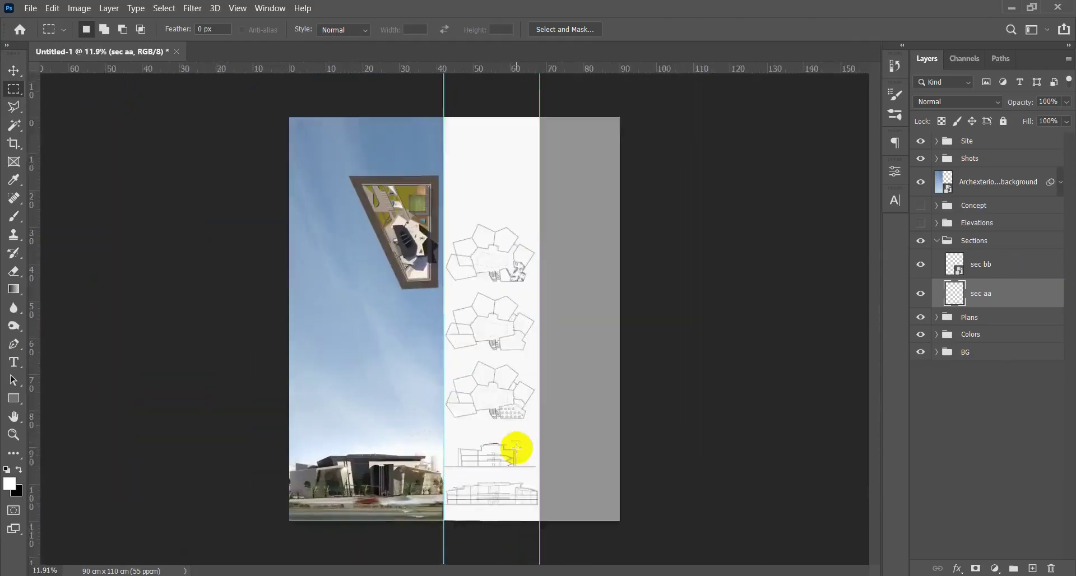
pyautogui.press('v')
pyautogui.scroll(-2, 511, 459)
pyautogui.scroll(3, 512, 462)
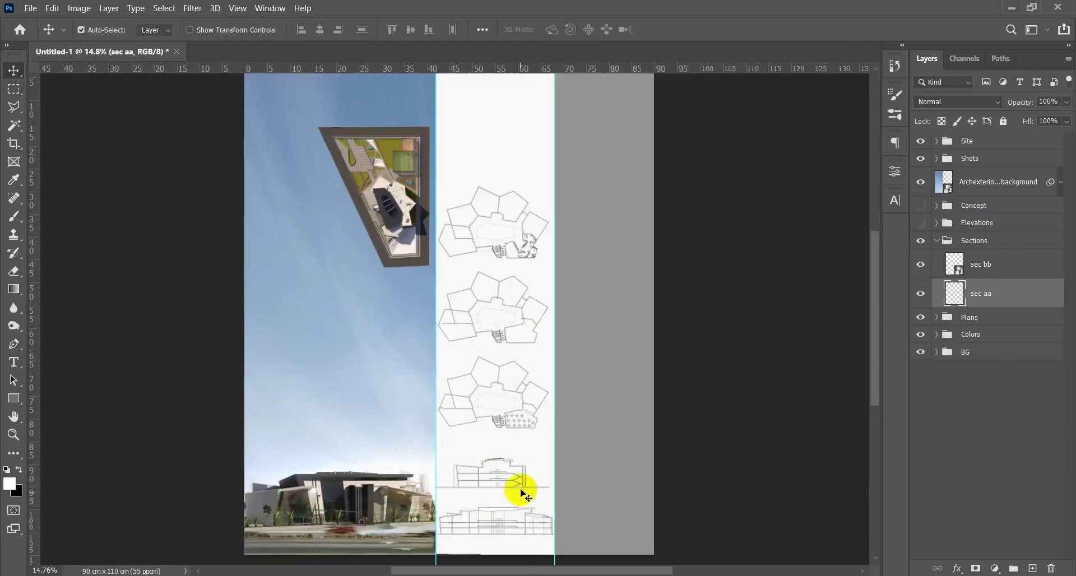
# Collapse the Sections group, make the Elevations group visible and expanded, and move it to the front of the layer stack
pyautogui.scroll(3, 519, 232)
pyautogui.moveTo(504, 396); pyautogui.dragTo(512, 408)
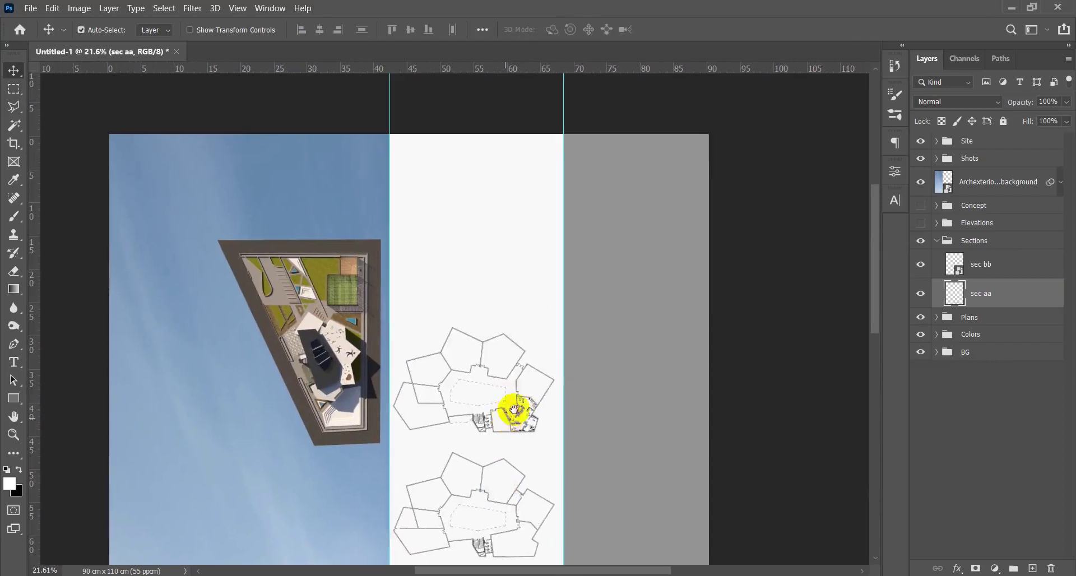
pyautogui.click(937, 240)
pyautogui.click(975, 224)
pyautogui.click(920, 223)
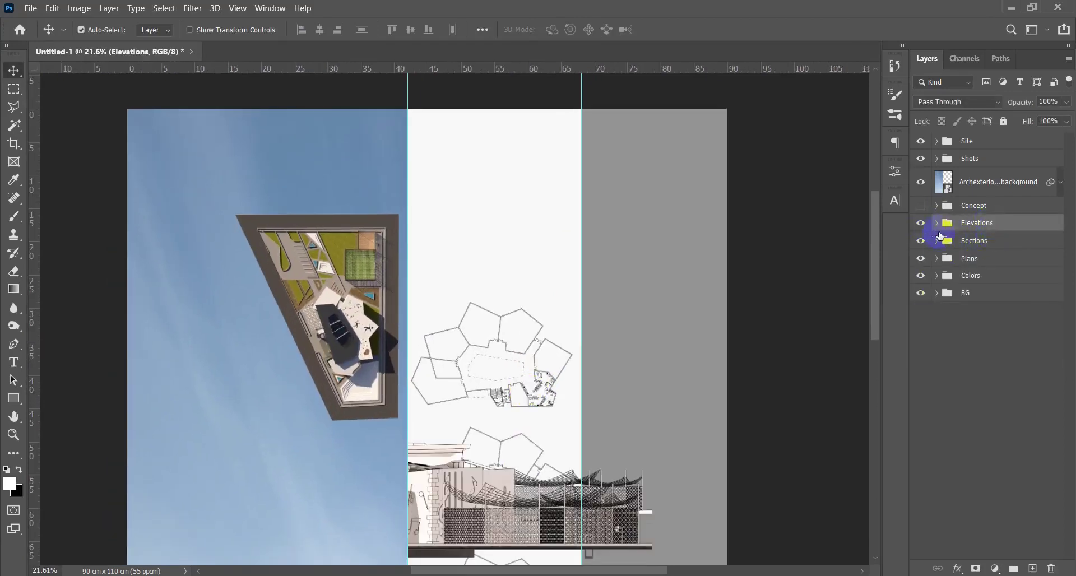
pyautogui.click(937, 223)
pyautogui.moveTo(1019, 222); pyautogui.dragTo(1022, 135)
# Separate the two elevations, placing ele2 at the upper edge of the poster and ele 1 below it over the site plan
pyautogui.moveTo(314, 494); pyautogui.dragTo(259, 187)
pyautogui.moveTo(326, 475); pyautogui.dragTo(275, 361)
pyautogui.scroll(-3, 306, 375)
pyautogui.scroll(-3, 307, 375)
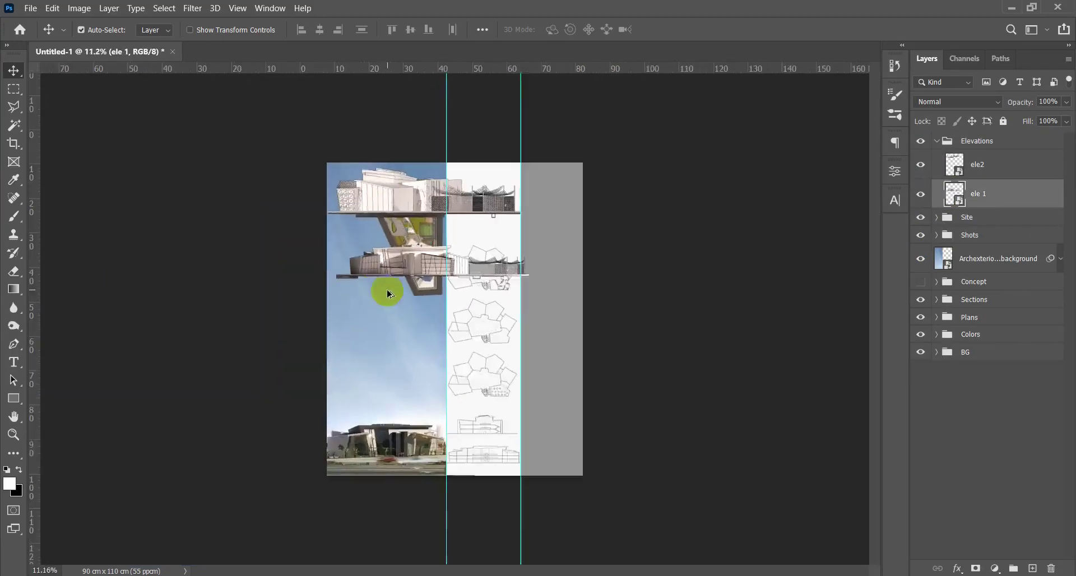
# Try the ele2 elevation over the building render at the foot of the board, and put it back at the top
pyautogui.scroll(3, 386, 293)
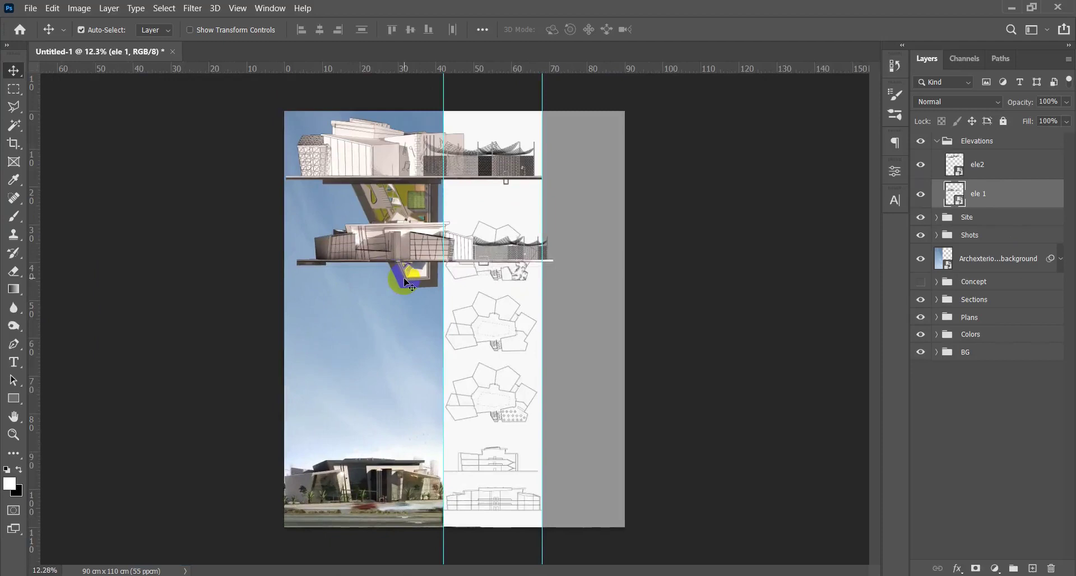
pyautogui.moveTo(381, 158); pyautogui.dragTo(386, 463)
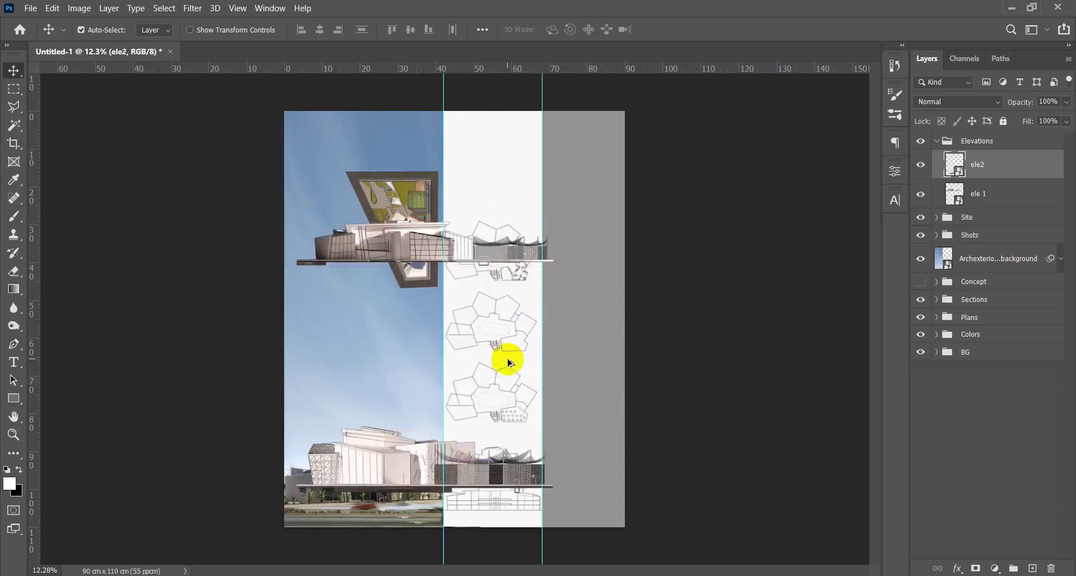
pyautogui.scroll(10, 508, 362)
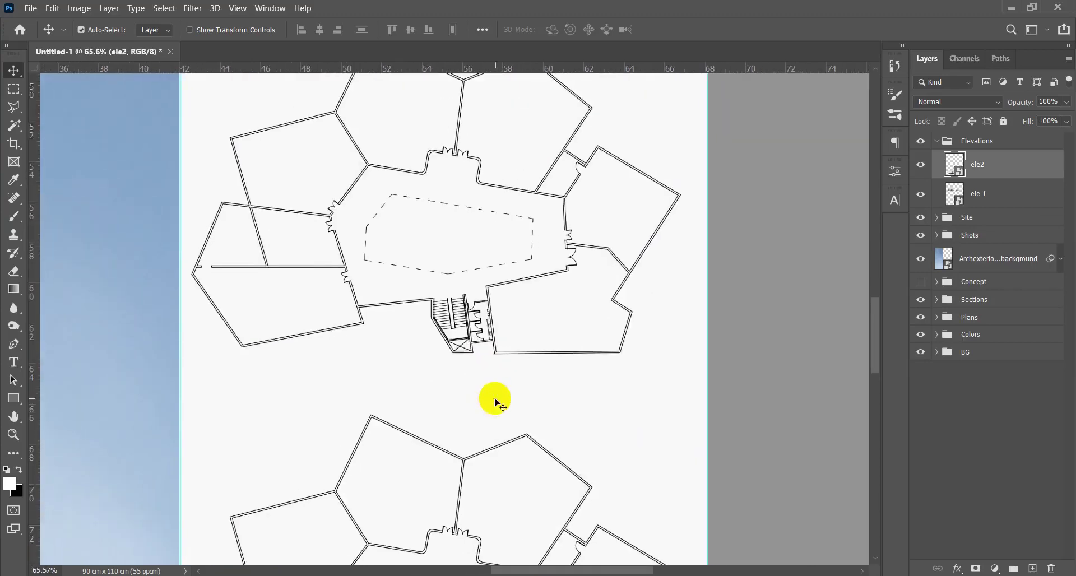
pyautogui.scroll(-8, 495, 399)
pyautogui.moveTo(360, 525); pyautogui.dragTo(324, 137)
# Move the ele 1 elevation down to the floor plans and add two vertical guides at the plans' outer edges
pyautogui.moveTo(312, 211); pyautogui.dragTo(335, 428)
pyautogui.scroll(8, 508, 412)
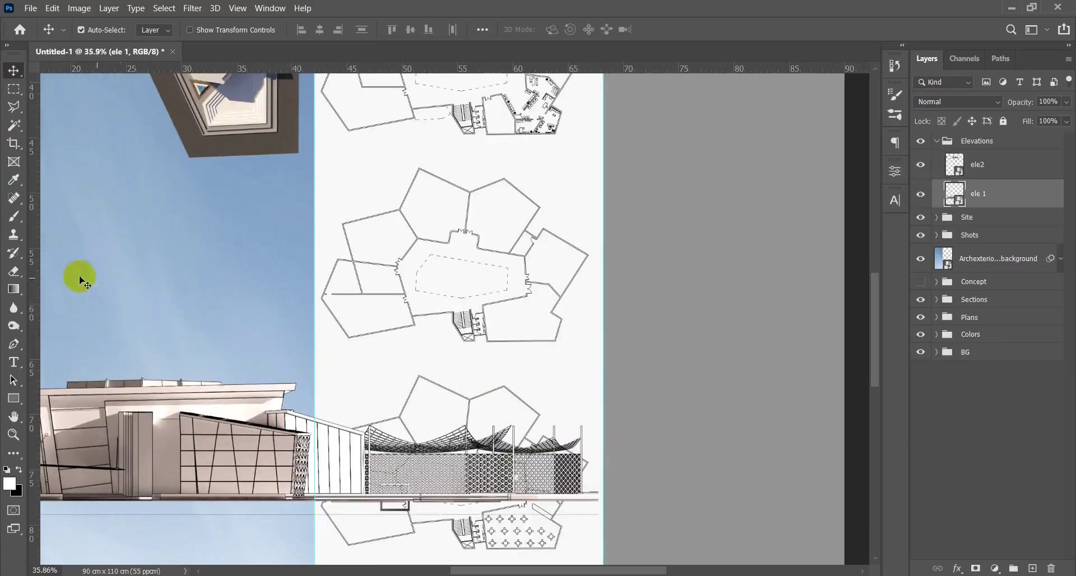
pyautogui.moveTo(33, 267); pyautogui.dragTo(322, 335)
pyautogui.moveTo(38, 269); pyautogui.dragTo(588, 315)
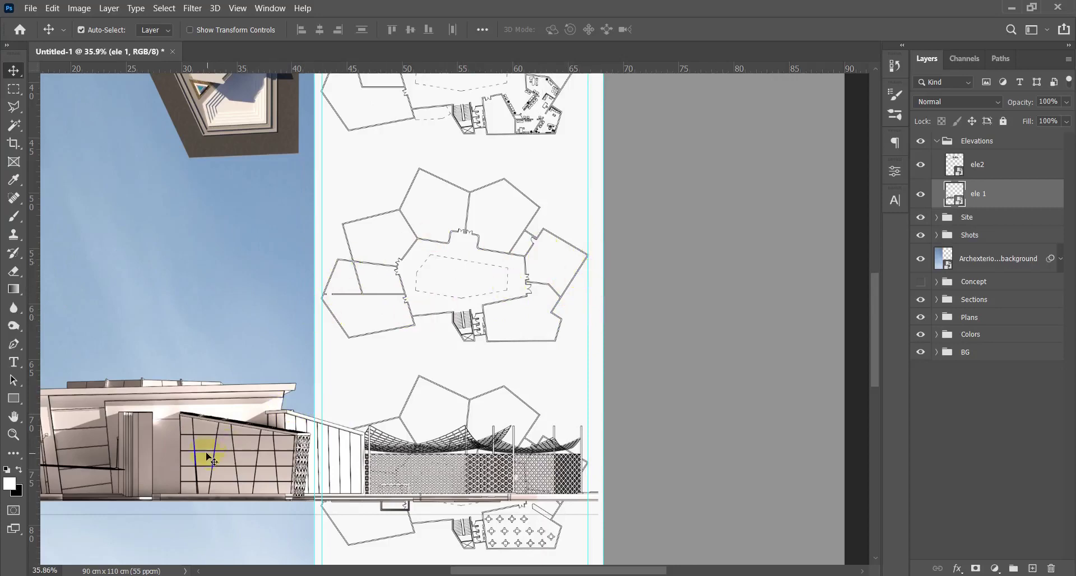
# Align the ele 1 elevation's building with the inner guide and scale it proportionally to 57.83% to match the floor plan
pyautogui.moveTo(193, 454); pyautogui.dragTo(612, 413)
pyautogui.hscroll(3, 480, 463)
pyautogui.hotkey('ctrl', 't')
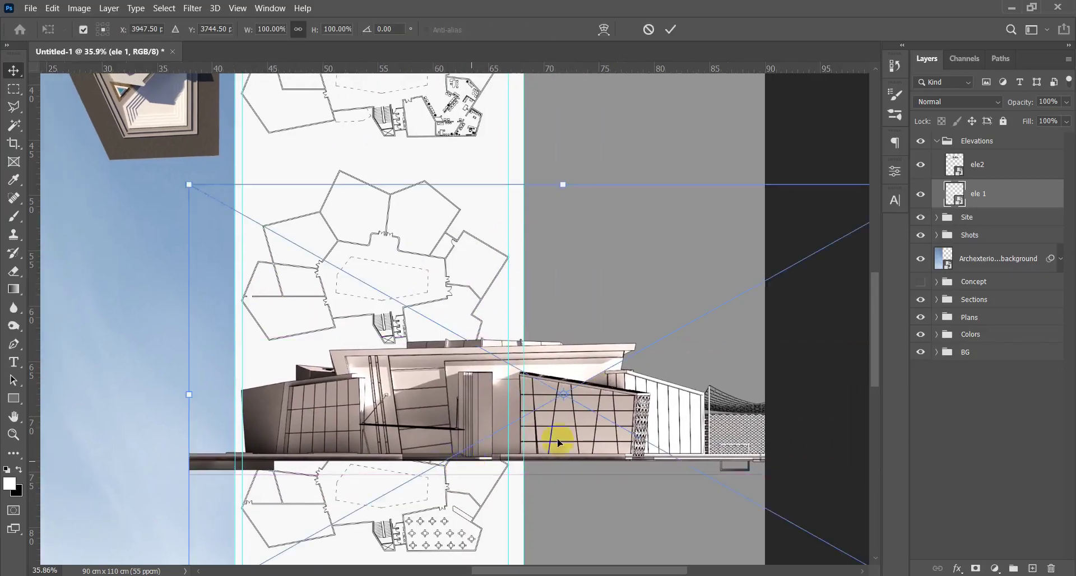
pyautogui.moveTo(577, 181); pyautogui.dragTo(493, 359)
pyautogui.moveTo(579, 434); pyautogui.dragTo(449, 335)
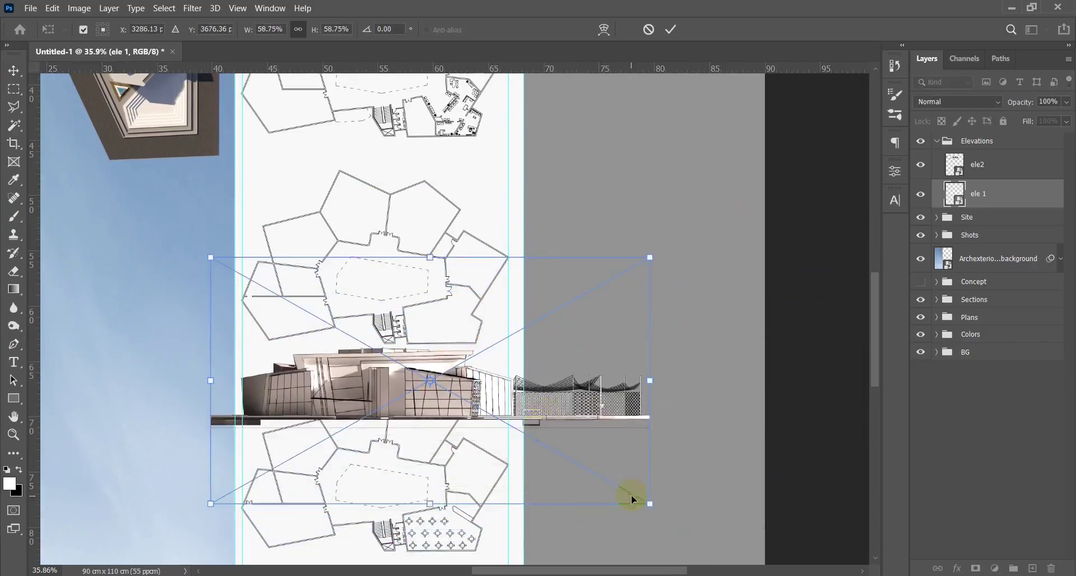
pyautogui.moveTo(649, 506); pyautogui.dragTo(642, 497)
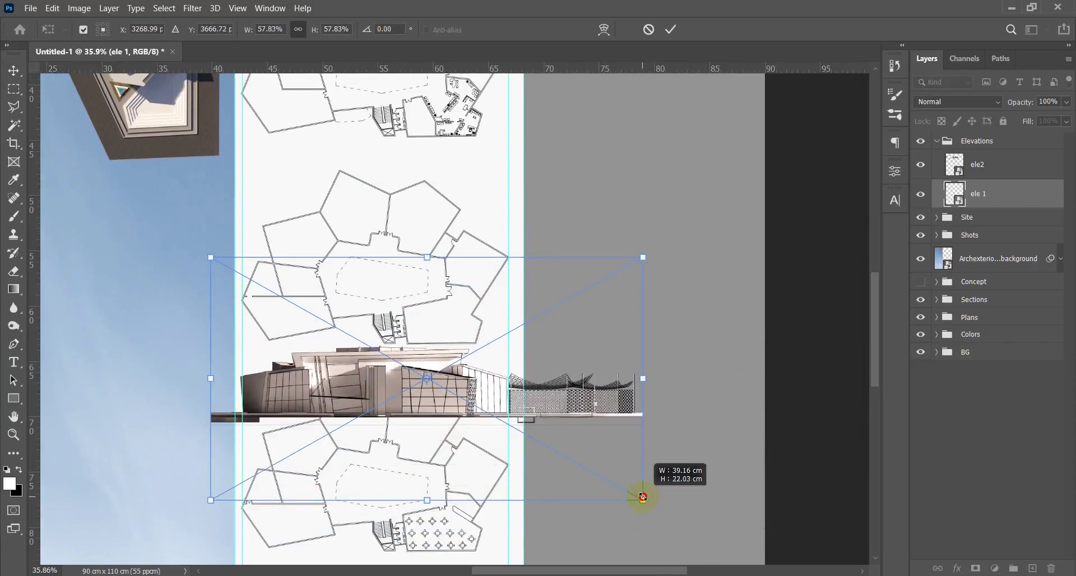
pyautogui.doubleClick(498, 387)
# Move the ele 1 elevation back to the top of the board and bring ele2 down onto the section drawings
pyautogui.scroll(-4, 500, 387)
pyautogui.moveTo(371, 132); pyautogui.dragTo(635, 259)
pyautogui.moveTo(507, 366); pyautogui.dragTo(314, 100)
pyautogui.moveTo(533, 239); pyautogui.dragTo(522, 510)
pyautogui.scroll(3, 522, 509)
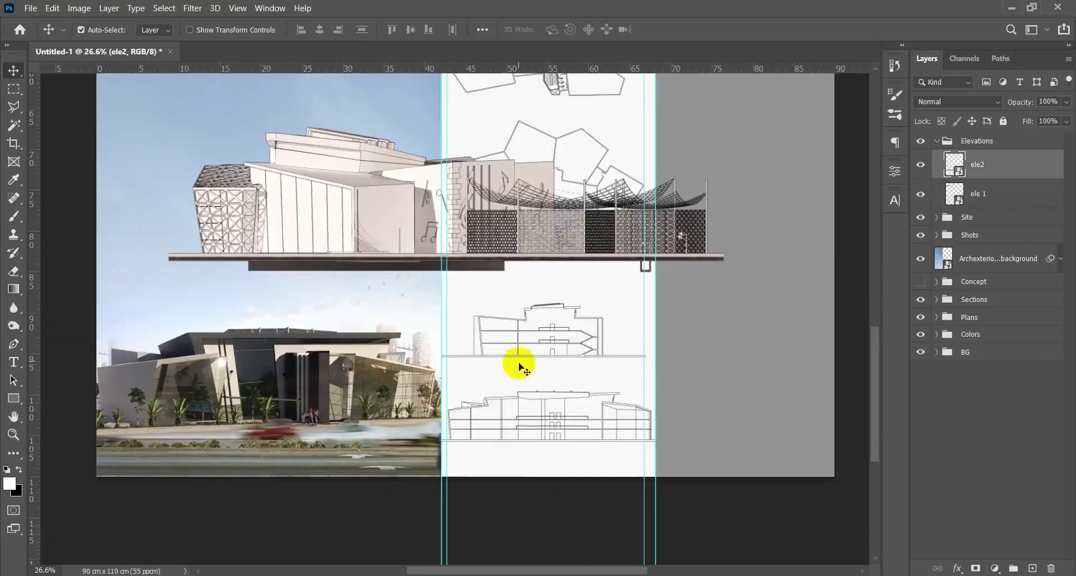
pyautogui.moveTo(519, 368); pyautogui.dragTo(496, 370)
pyautogui.moveTo(332, 214); pyautogui.dragTo(653, 384)
pyautogui.moveTo(602, 414); pyautogui.dragTo(591, 418)
# Scale the ele2 elevation proportionally to 41.57% to match the lower section and align their ground lines
pyautogui.hotkey('ctrl', 't')
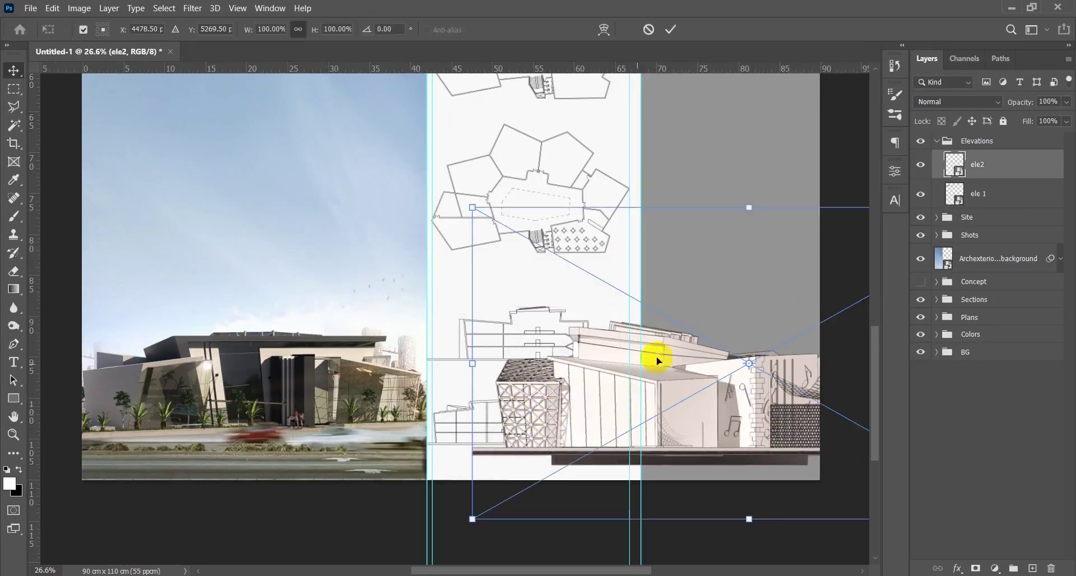
pyautogui.moveTo(747, 209); pyautogui.dragTo(689, 313)
pyautogui.moveTo(683, 412); pyautogui.dragTo(610, 363)
pyautogui.moveTo(672, 281); pyautogui.dragTo(670, 322)
pyautogui.moveTo(593, 421); pyautogui.dragTo(546, 412)
pyautogui.moveTo(787, 309); pyautogui.dragTo(713, 349)
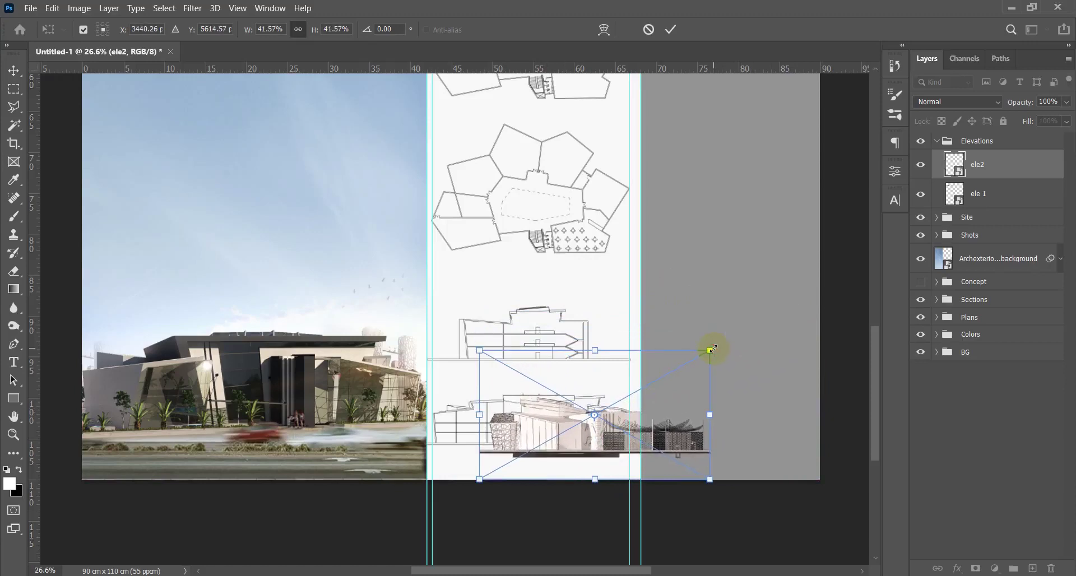
pyautogui.moveTo(577, 442); pyautogui.dragTo(570, 434)
pyautogui.press('Return')
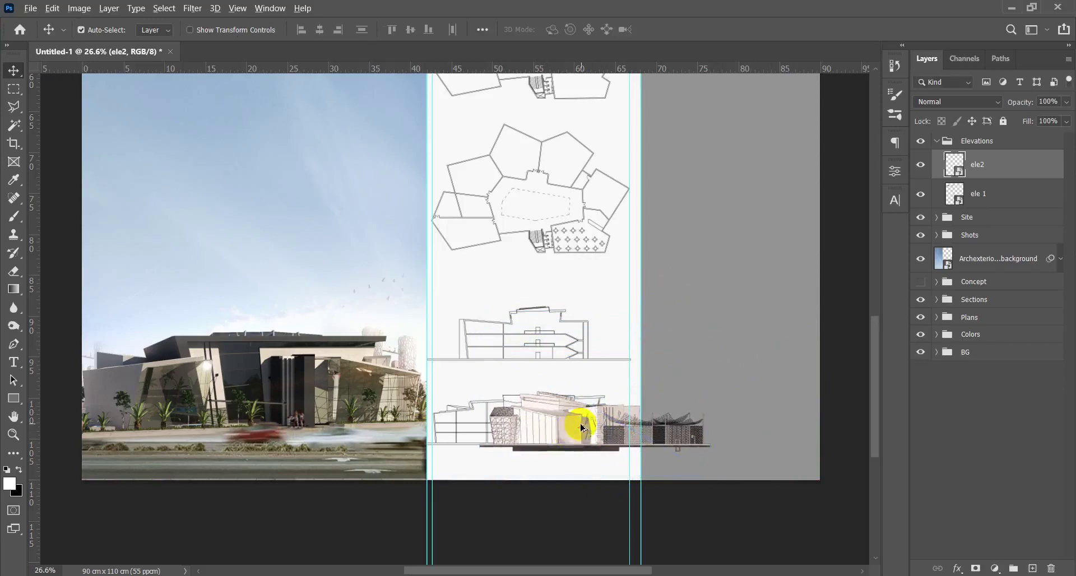
# Move the scaled ele2 elevation to the top of the board beside ele 1
pyautogui.scroll(-4, 556, 439)
pyautogui.moveTo(493, 477); pyautogui.dragTo(409, 173)
pyautogui.scroll(4, 414, 171)
pyautogui.scroll(1, 419, 166)
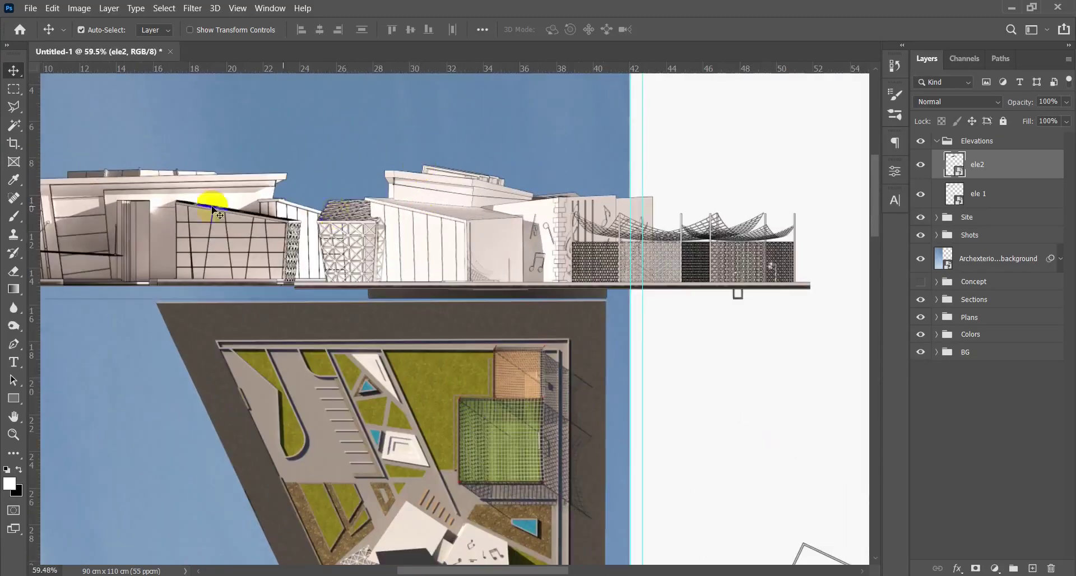
pyautogui.scroll(-8, 434, 224)
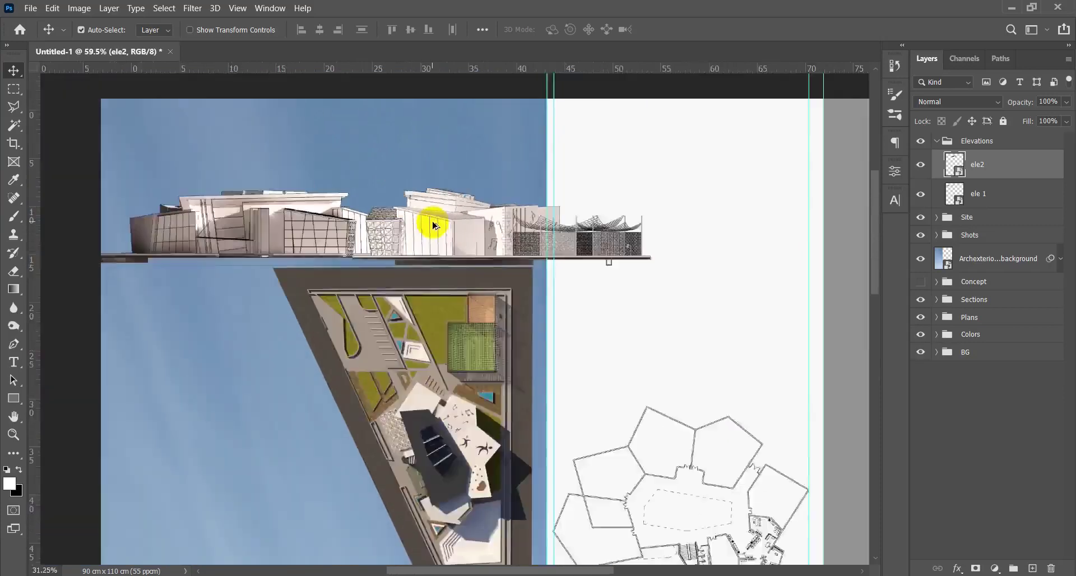
# Shift the ele2 elevation across to the white column and reposition ele 1 at the top of the sky column
pyautogui.scroll(5, 445, 188)
pyautogui.moveTo(405, 213); pyautogui.dragTo(398, 402)
pyautogui.moveTo(418, 322); pyautogui.dragTo(619, 314)
pyautogui.moveTo(202, 330); pyautogui.dragTo(193, 308)
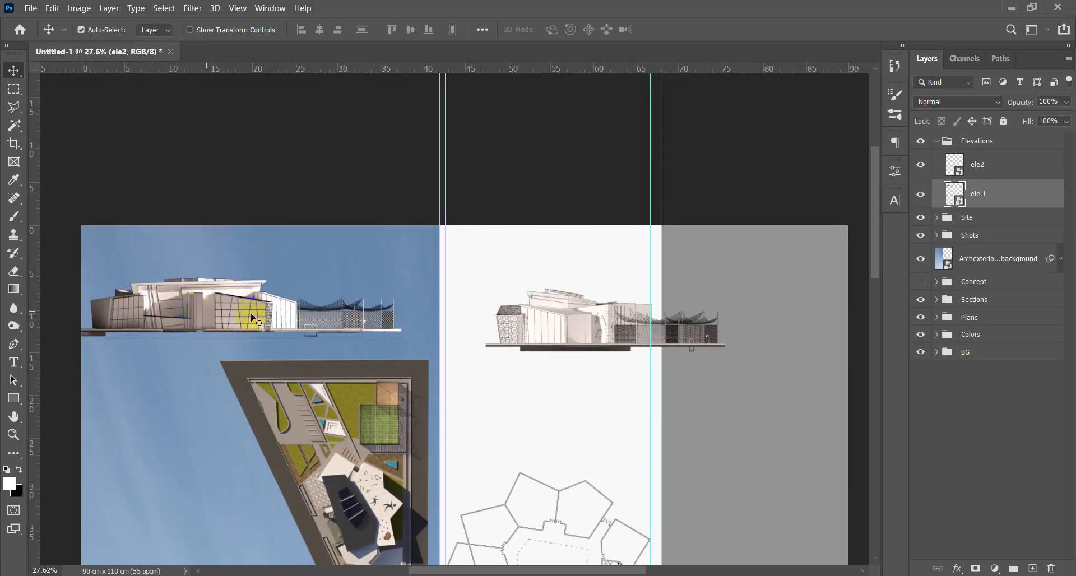
# Level the ele2 elevation with ele 1's ground line and nudge it right until its building fits the white column
pyautogui.click(542, 328)
pyautogui.moveTo(542, 329); pyautogui.dragTo(459, 322)
pyautogui.hotkey('shift', 'Up')
pyautogui.hotkey('shift', 'Right')
pyautogui.hotkey('shift', 'Right')
pyautogui.hotkey('shift', 'Right')
pyautogui.hotkey('shift', 'Right')
pyautogui.hotkey('shift', 'Right')
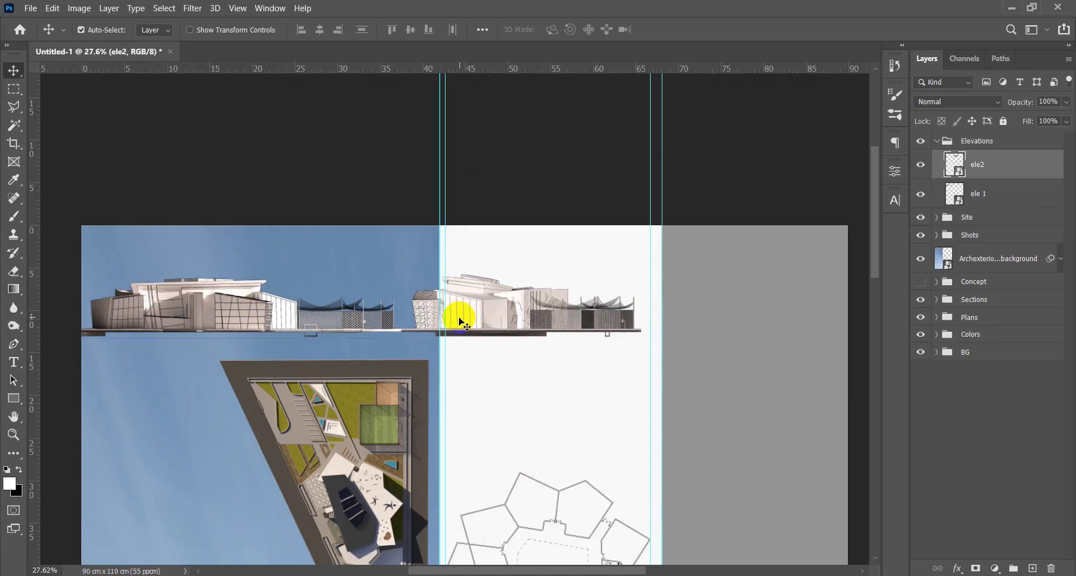
pyautogui.hotkey('shift', 'Right')
pyautogui.hotkey('shift', 'Right')
pyautogui.hotkey('shift', 'Right')
pyautogui.hotkey('shift', 'Right')
pyautogui.hotkey('shift', 'Right')
pyautogui.hotkey('shift', 'Right')
pyautogui.hotkey('shift', 'Right')
pyautogui.hotkey('shift', 'Right')
pyautogui.hotkey('shift', 'Right')
pyautogui.hotkey('shift', 'Right')
pyautogui.hotkey('shift', 'Right')
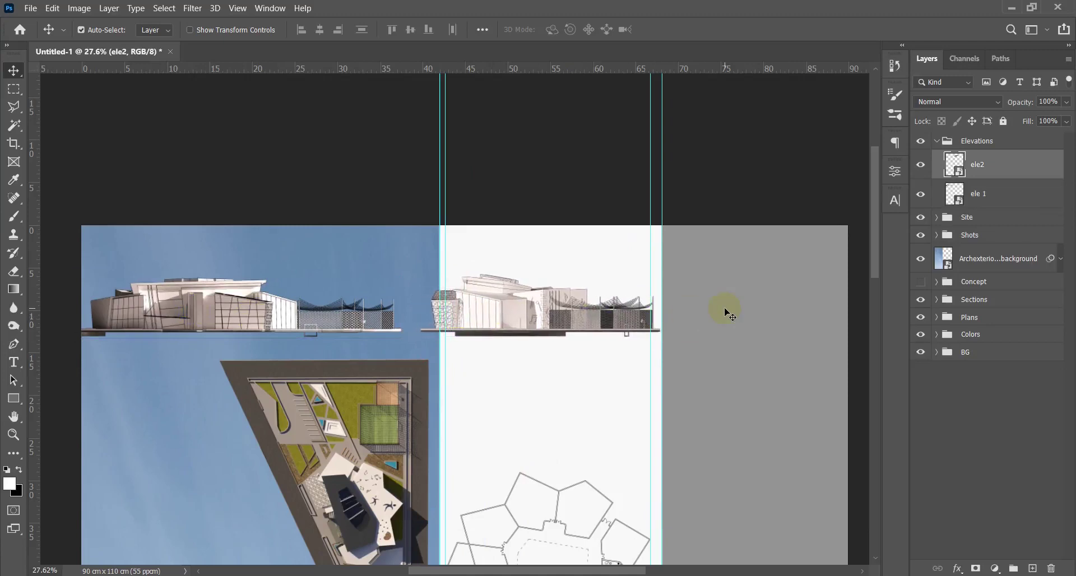
pyautogui.hotkey('shift', 'Right')
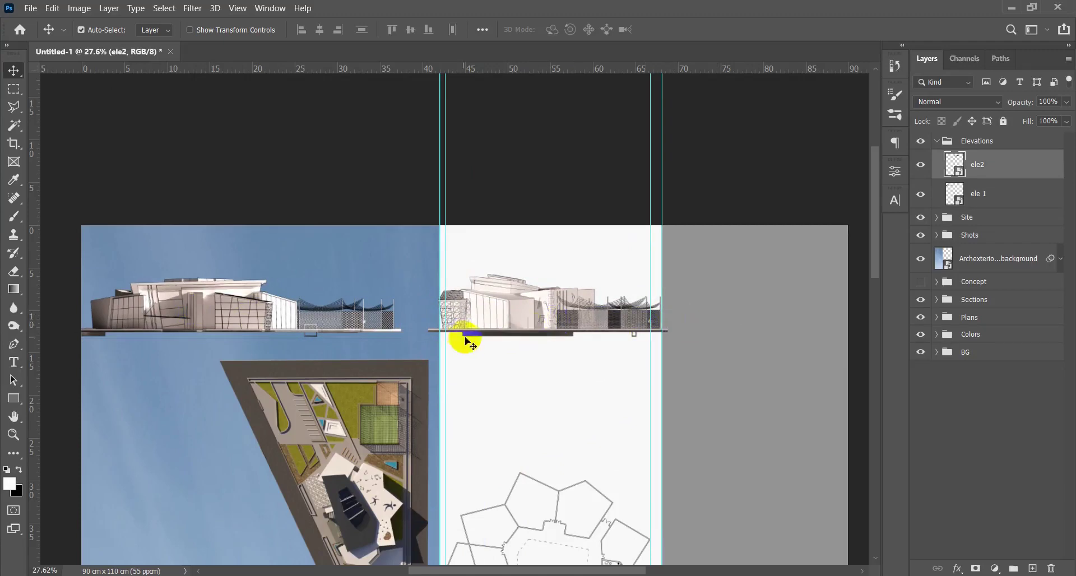
# Merge the ele 1 and ele2 elevations into a single layer
pyautogui.scroll(-6, 466, 342)
pyautogui.scroll(8, 434, 137)
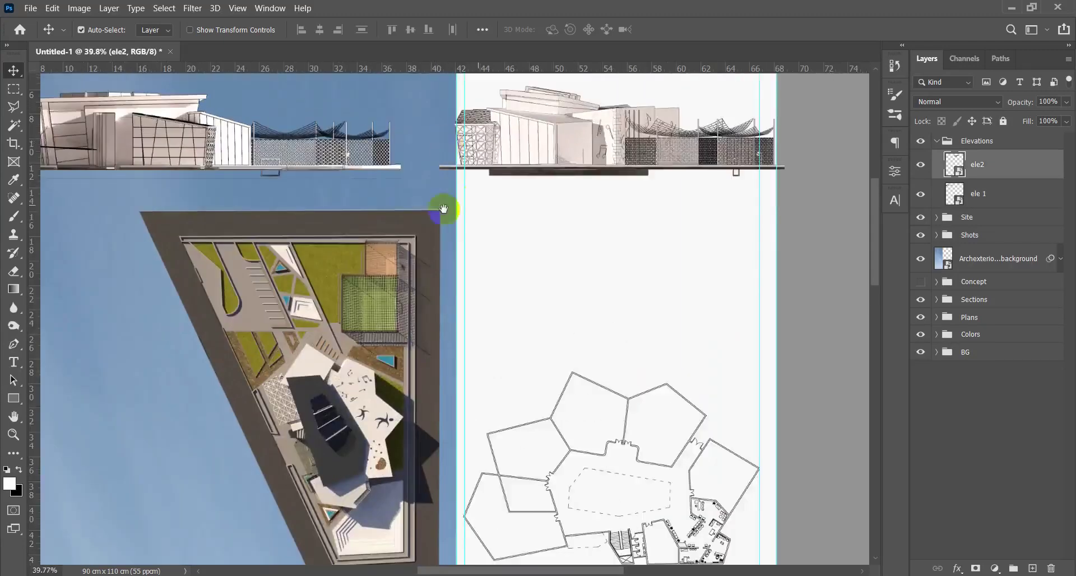
pyautogui.moveTo(443, 209); pyautogui.dragTo(493, 308)
pyautogui.keyDown('shift'); pyautogui.click(996, 207); pyautogui.keyUp('shift')
pyautogui.hotkey('ctrl', 'e')
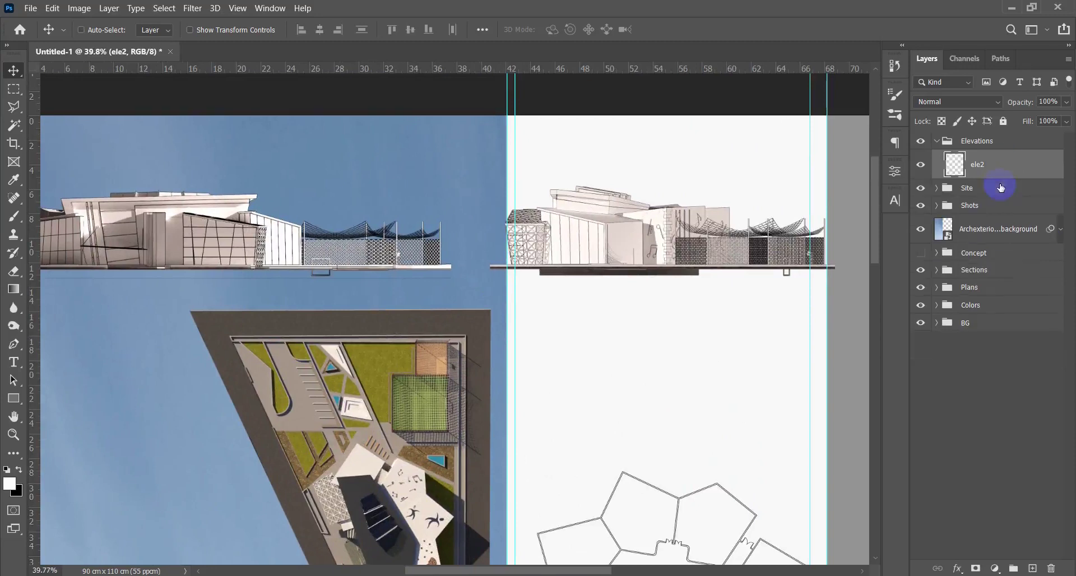
# Remove the two inner vertical guides, keeping the guides at the white column's edges
pyautogui.scroll(-3, 517, 246)
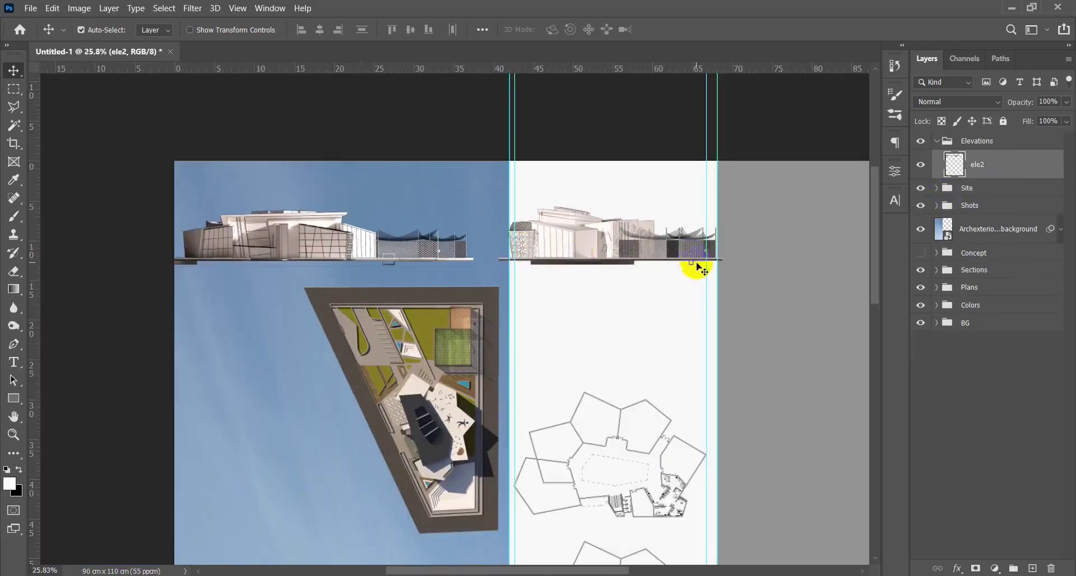
pyautogui.scroll(3, 667, 297)
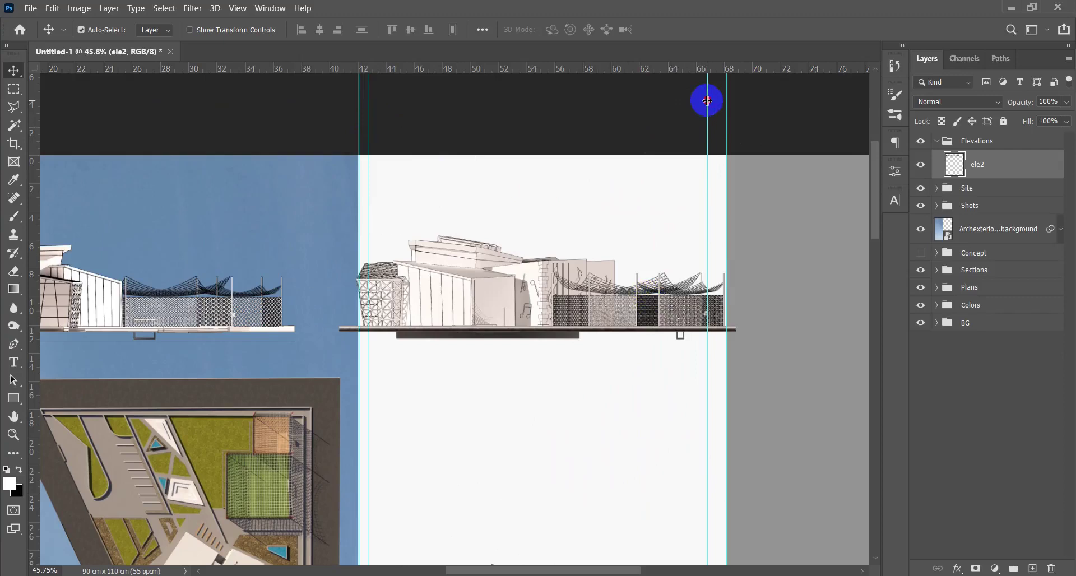
pyautogui.moveTo(706, 101); pyautogui.dragTo(35, 95)
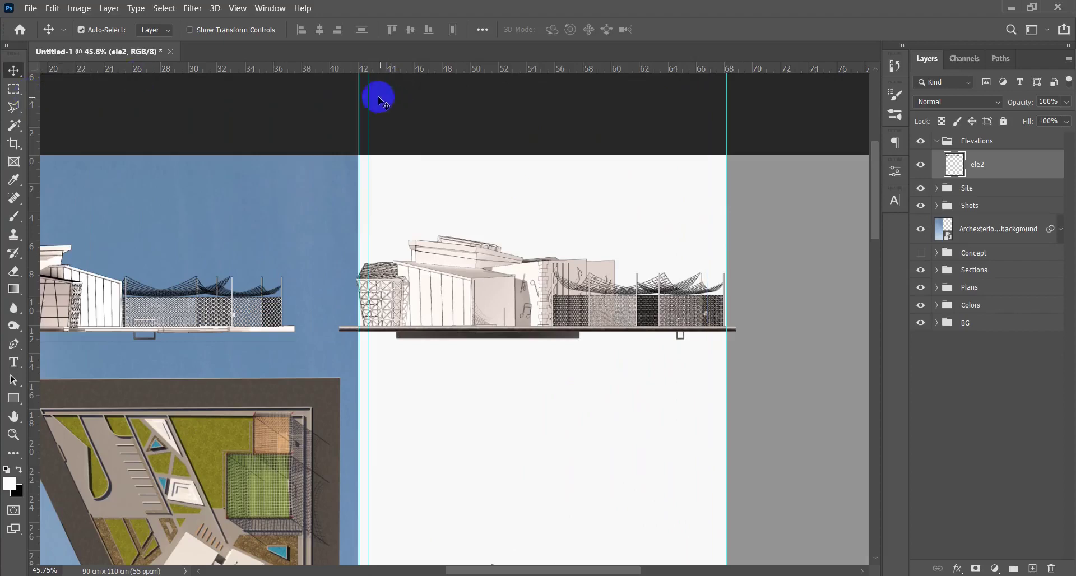
pyautogui.moveTo(368, 89); pyautogui.dragTo(36, 105)
pyautogui.scroll(-5, 641, 217)
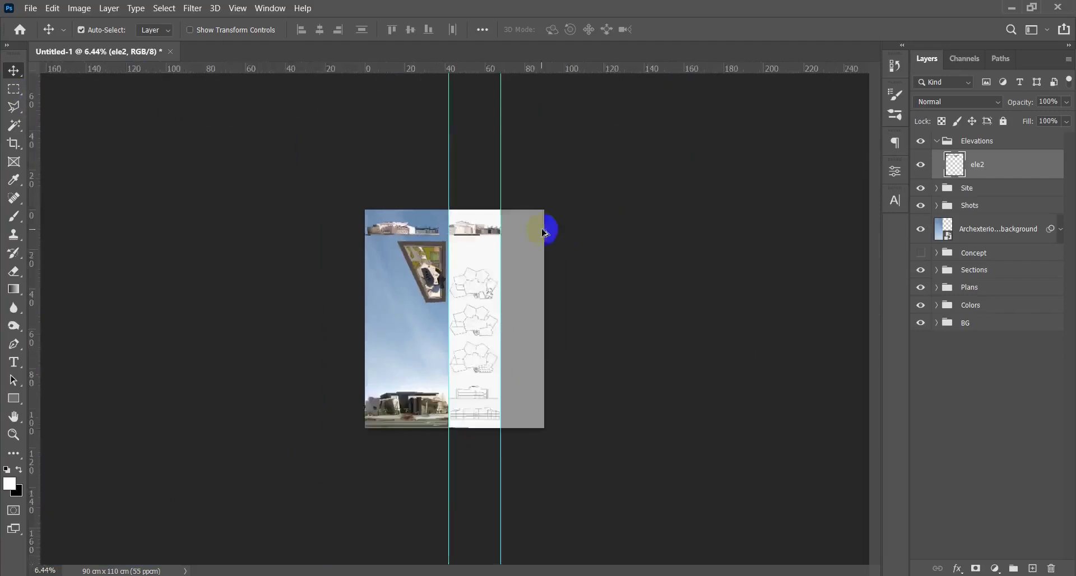
# Select the area below both elevations' ground line with the Rectangular Marquee, delete the parts there and deselect
pyautogui.scroll(3, 429, 151)
pyautogui.scroll(3, 430, 151)
pyautogui.moveTo(541, 232); pyautogui.dragTo(632, 346)
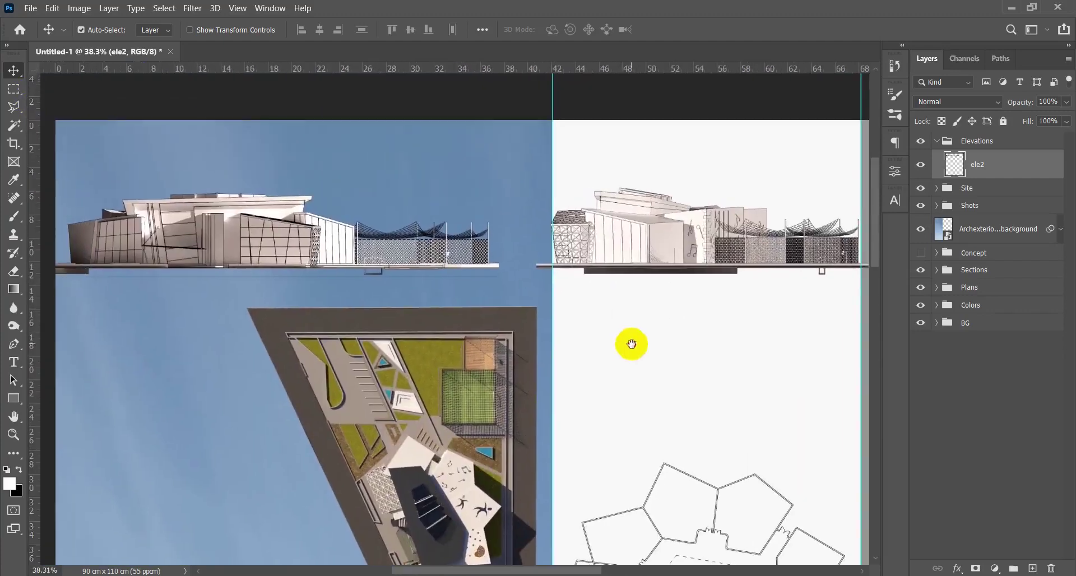
pyautogui.scroll(-1, 674, 263)
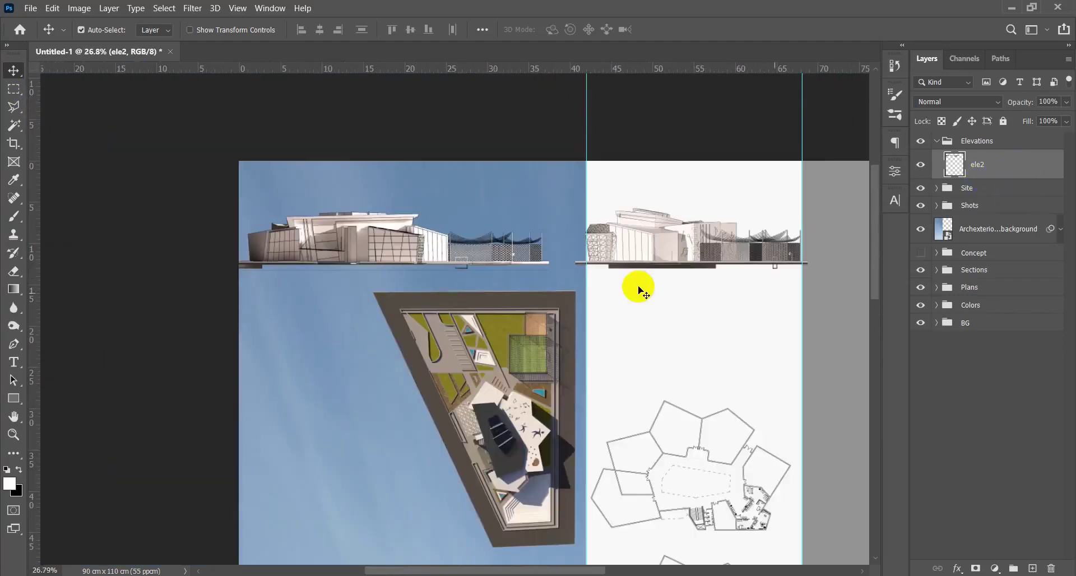
pyautogui.press('m')
pyautogui.scroll(1, 640, 290)
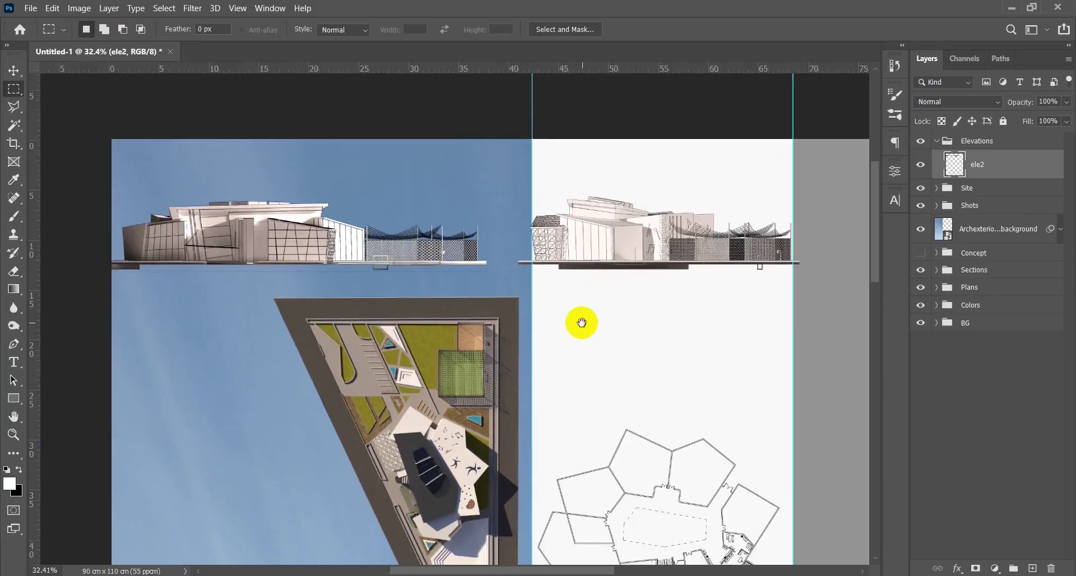
pyautogui.moveTo(238, 313); pyautogui.dragTo(815, 405)
pyautogui.hotkey('ctrl', 'd')
pyautogui.press('v')
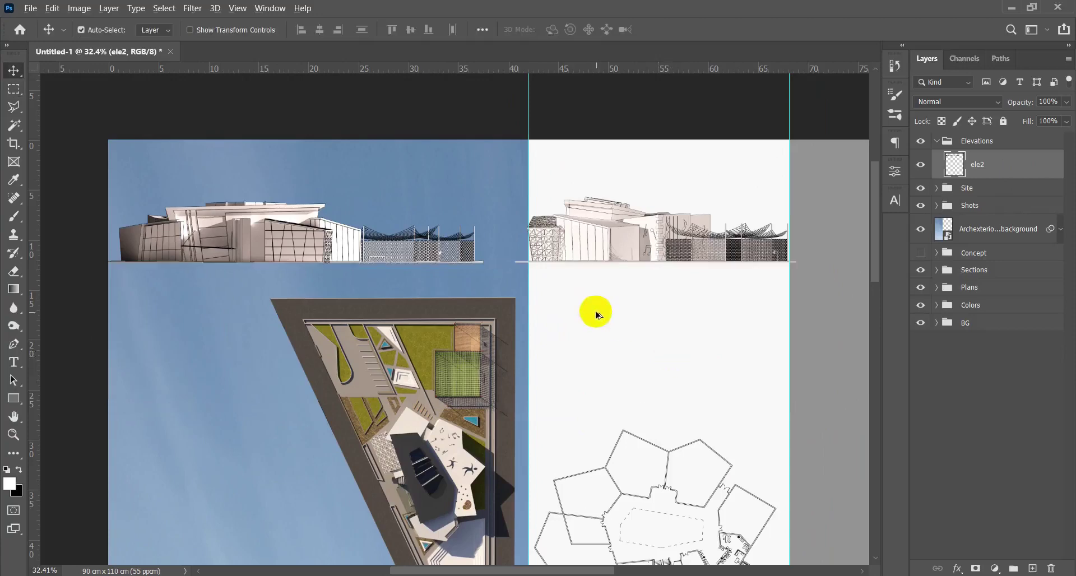
# Add a new layer and select a thin horizontal strip along the elevations' ground line across the sky and white columns
pyautogui.scroll(-3, 557, 271)
pyautogui.scroll(2, 316, 151)
pyautogui.scroll(2, 399, 159)
pyautogui.moveTo(607, 221); pyautogui.dragTo(569, 388)
pyautogui.scroll(-1, 577, 360)
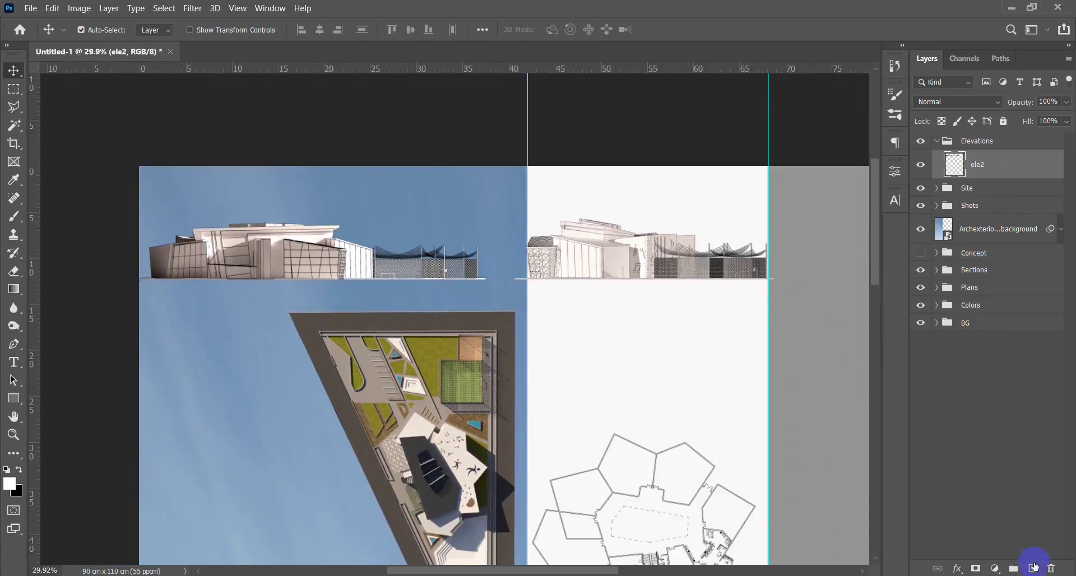
pyautogui.click(1032, 567)
pyautogui.press('m')
pyautogui.moveTo(141, 284); pyautogui.dragTo(771, 283)
# Fill the selected ground strip with a Solid Color fill layer in dark grey 262626
pyautogui.click(995, 568)
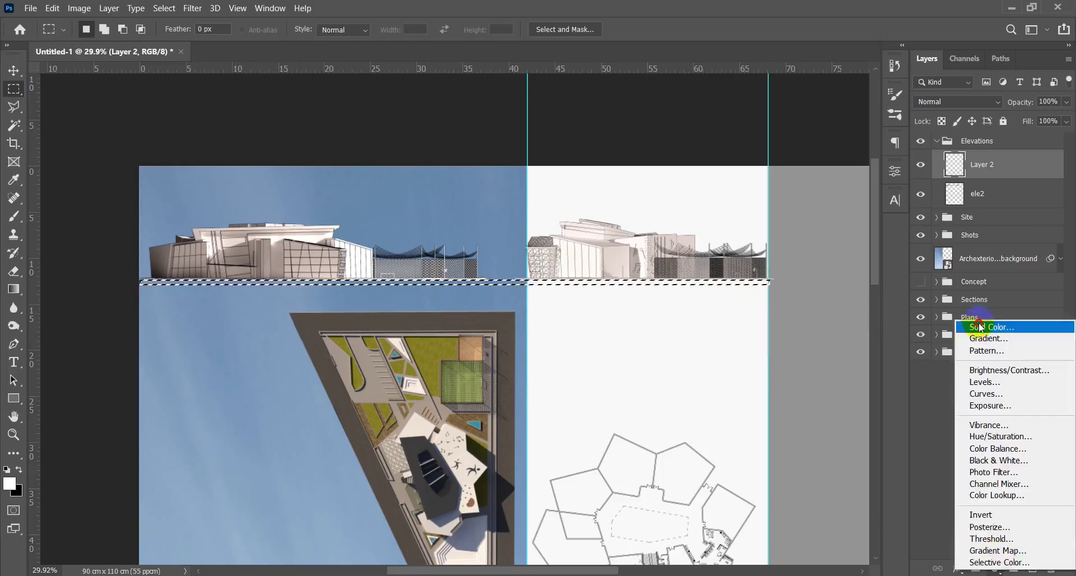
pyautogui.click(979, 327)
pyautogui.moveTo(247, 196); pyautogui.dragTo(639, 197)
pyautogui.click(510, 334)
pyautogui.moveTo(510, 334); pyautogui.dragTo(478, 373)
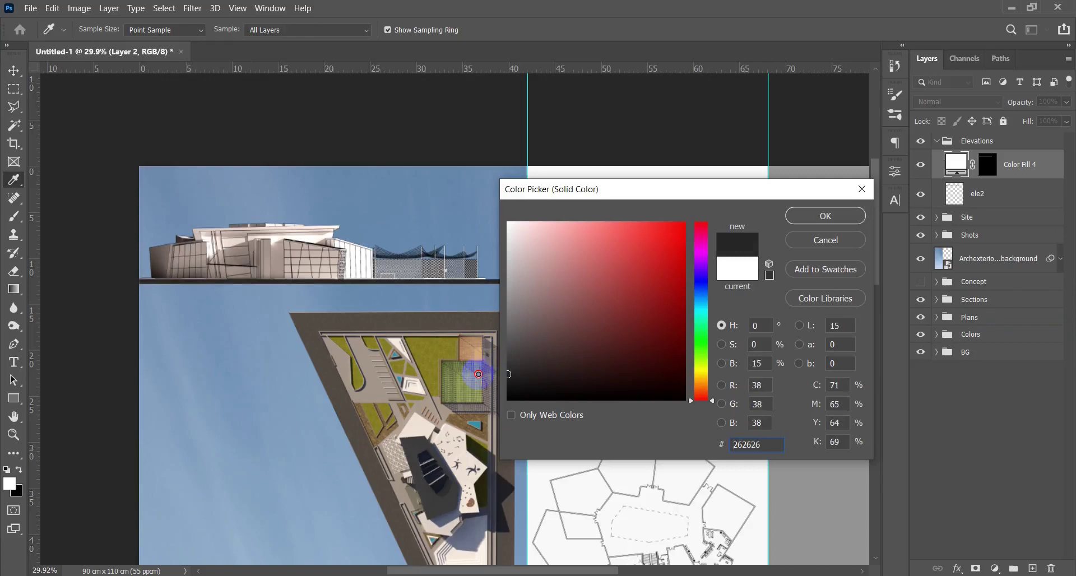
pyautogui.click(820, 216)
# Hide the guides to view the whole board layout without them
pyautogui.press('v')
pyautogui.scroll(-5, 565, 314)
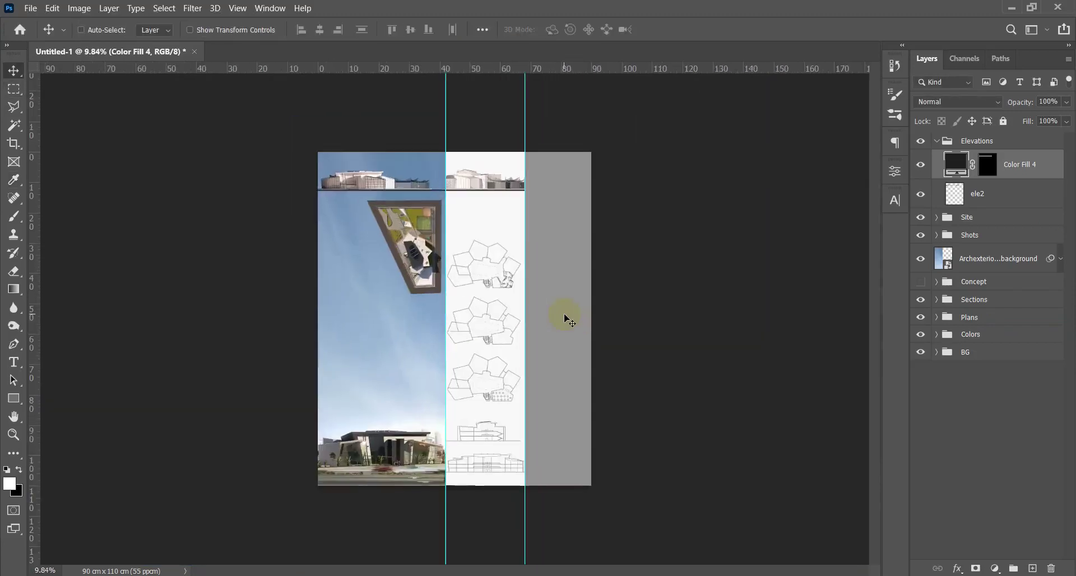
pyautogui.moveTo(565, 319); pyautogui.dragTo(530, 300)
pyautogui.moveTo(448, 384); pyautogui.dragTo(442, 379)
pyautogui.scroll(1, 441, 378)
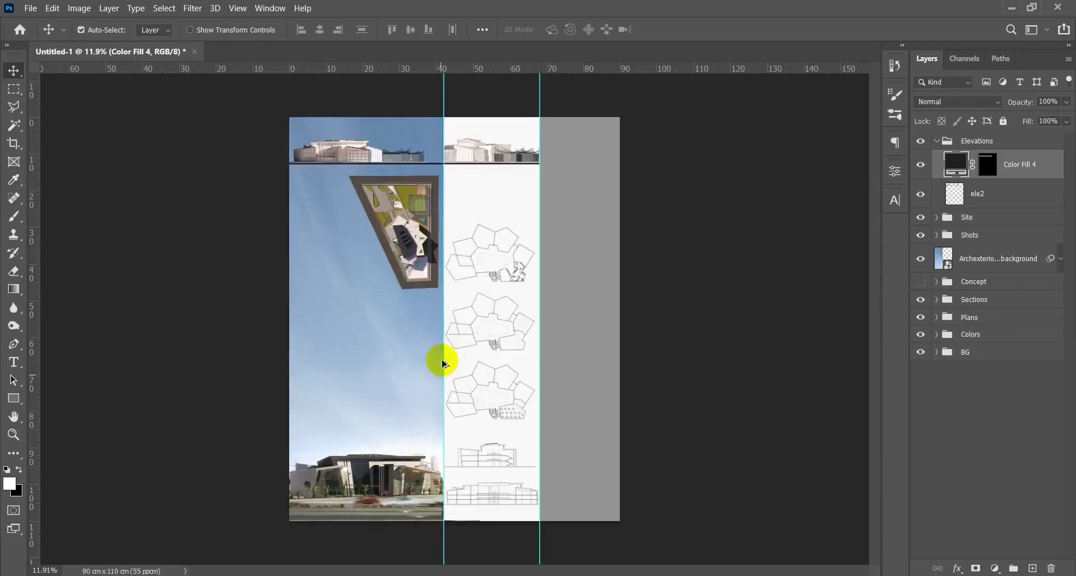
pyautogui.scroll(-1, 455, 319)
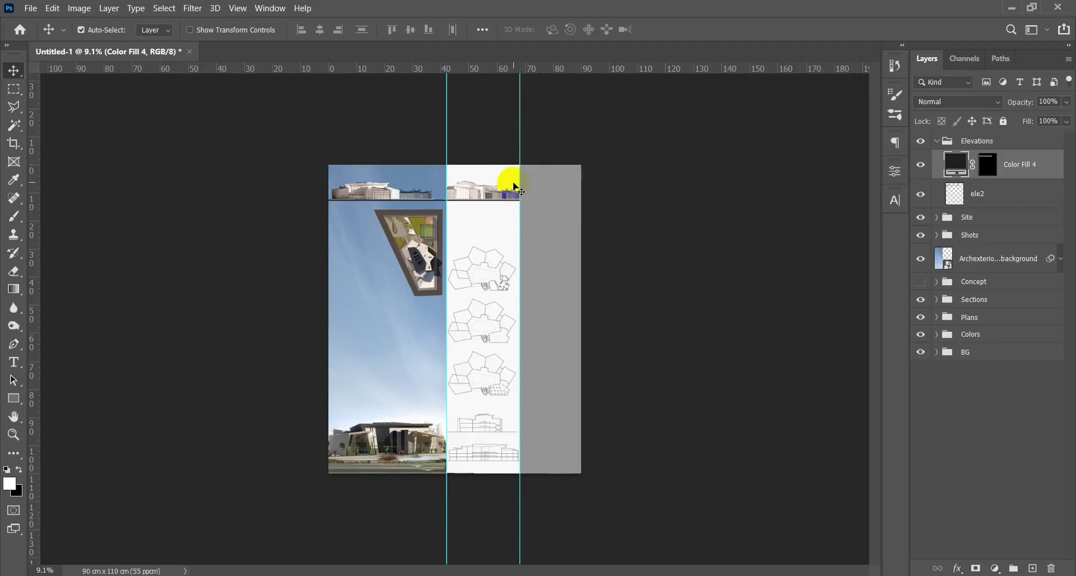
pyautogui.hotkey('ctrl', 'h')
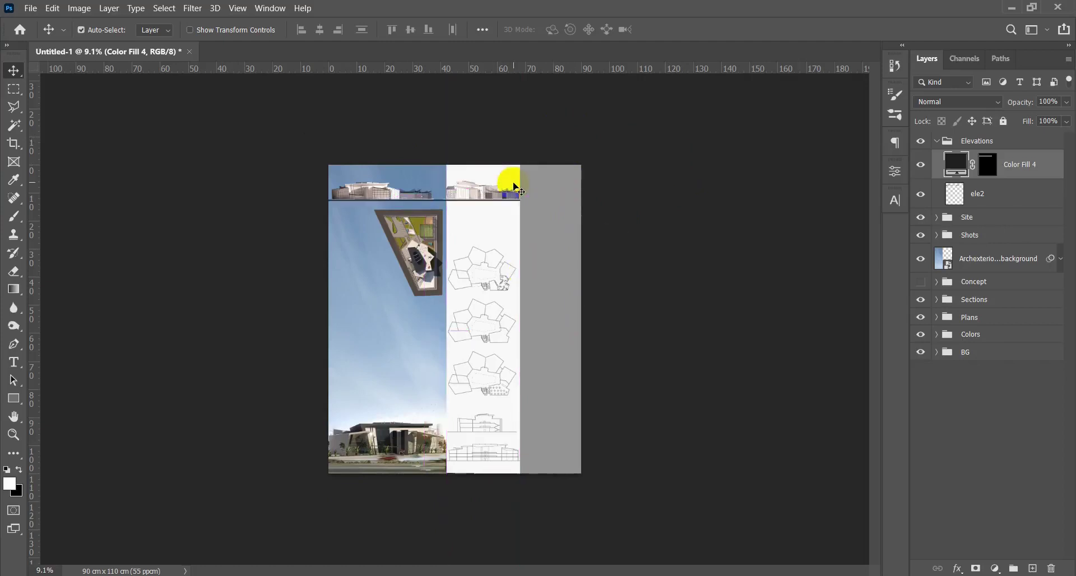
# Check the whole board layout with and without guides and save the document
pyautogui.scroll(1, 542, 194)
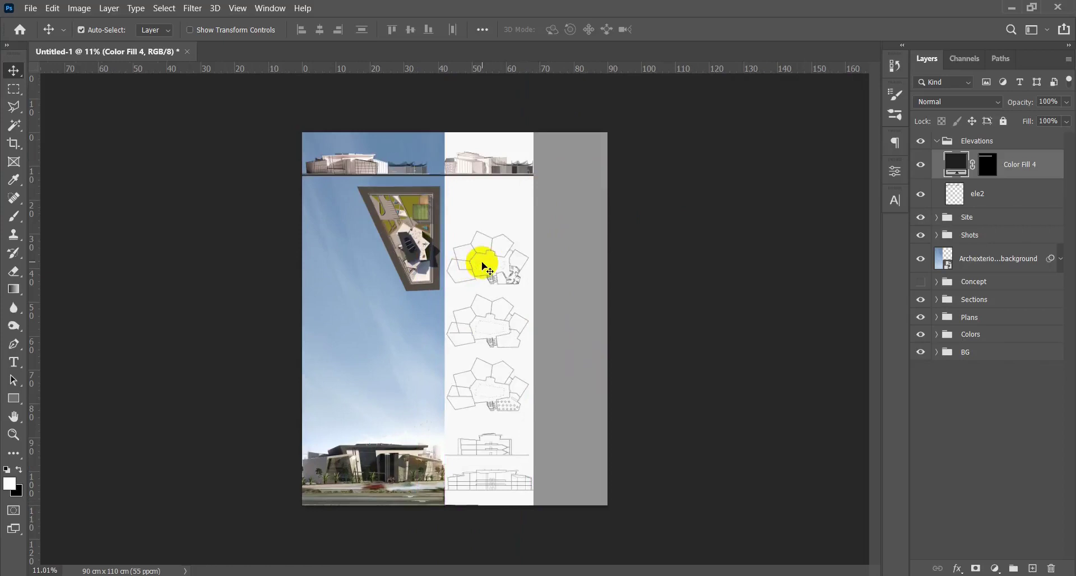
pyautogui.hotkey('ctrl', 'h')
pyautogui.press('h')
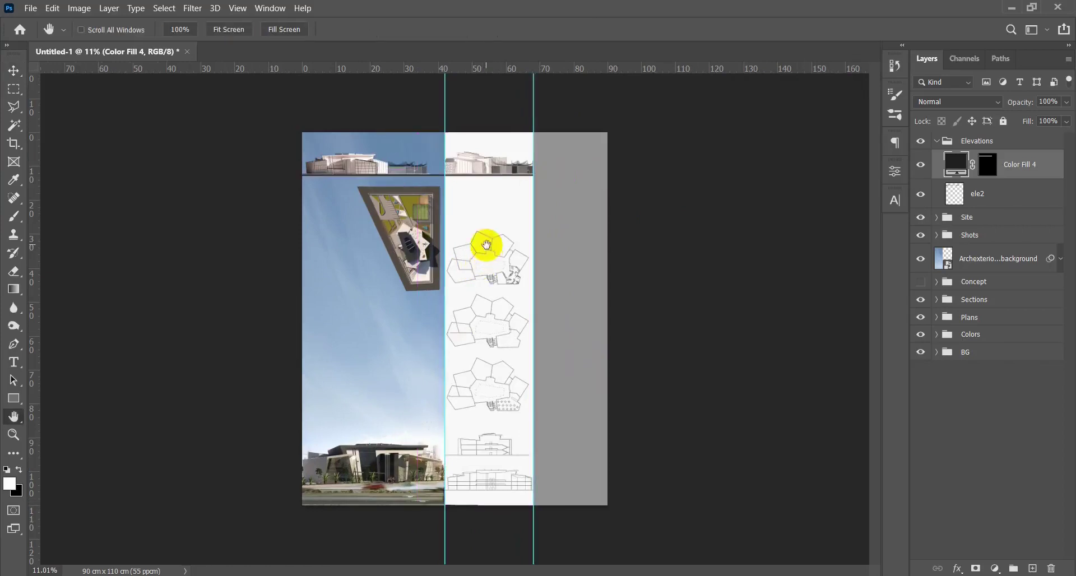
pyautogui.scroll(-7, 486, 221)
pyautogui.scroll(8, 482, 234)
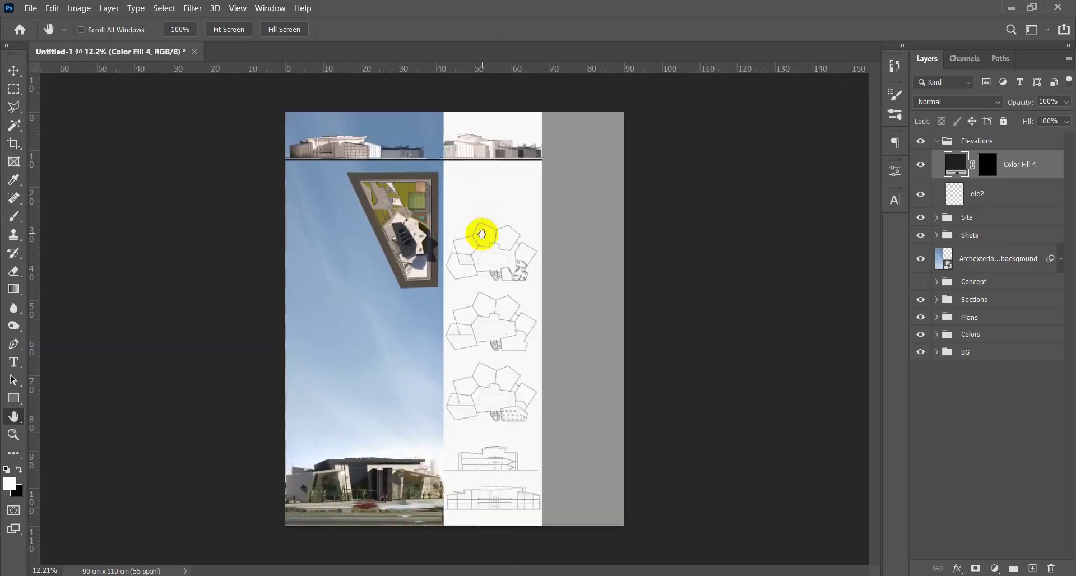
pyautogui.hotkey('ctrl', 's')
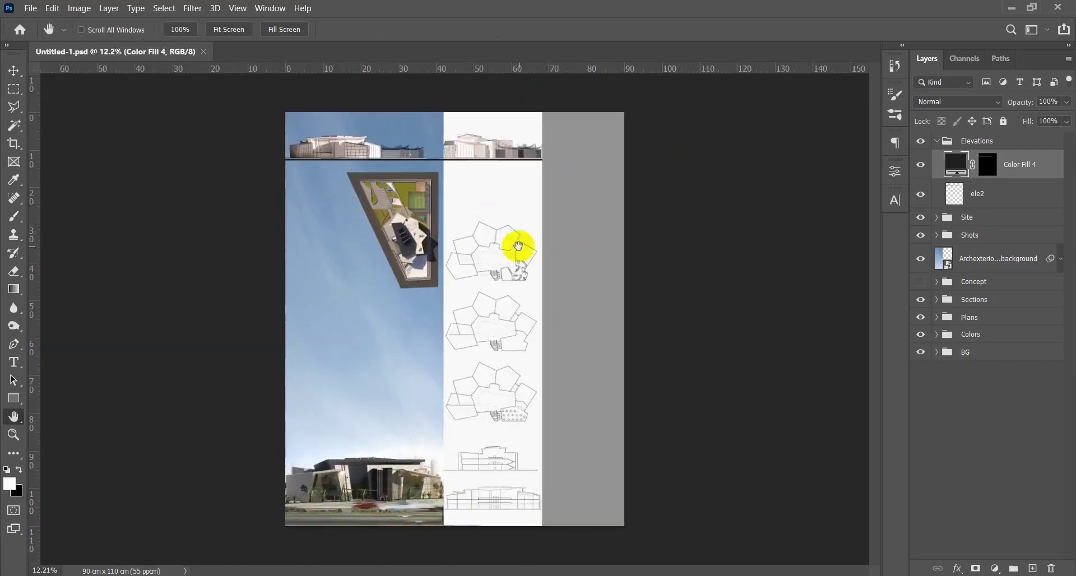
pyautogui.scroll(-2, 511, 235)
pyautogui.scroll(4, 470, 362)
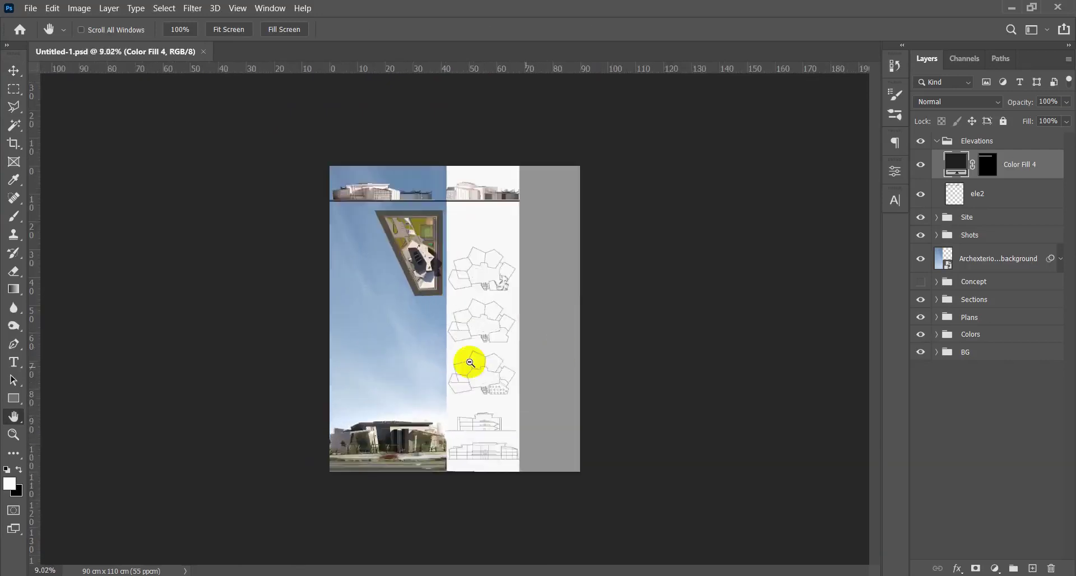
pyautogui.press('v')
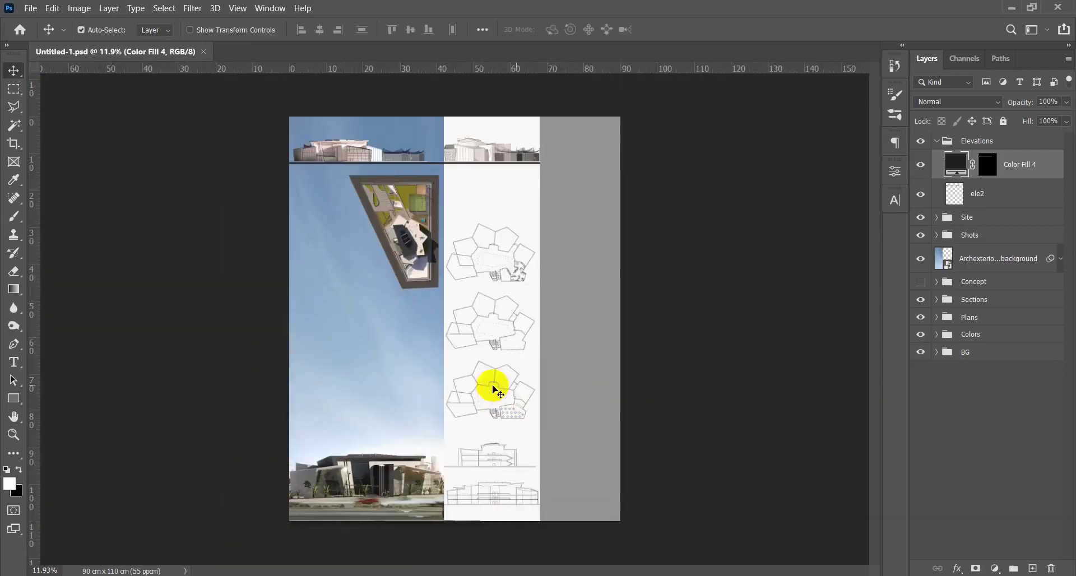
# Switch to the reference board in Photos, examine how its grey column arranges text and stacked renders, and close it
pyautogui.moveTo(396, 572)
pyautogui.click(416, 513)
pyautogui.scroll(4, 655, 419)
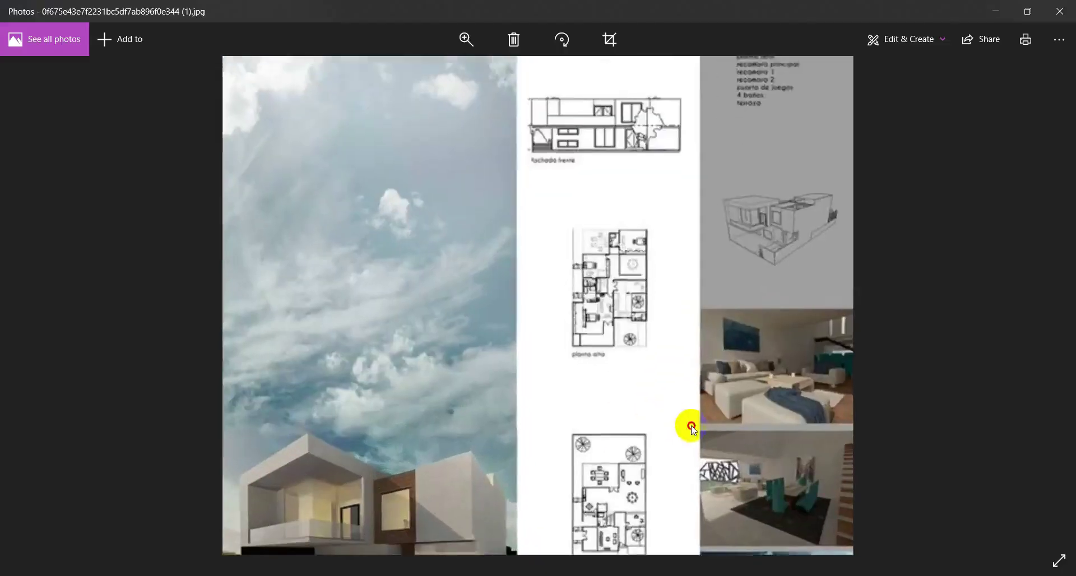
pyautogui.moveTo(690, 425); pyautogui.dragTo(441, 333)
pyautogui.moveTo(798, 164); pyautogui.dragTo(758, 230)
pyautogui.scroll(-4, 758, 230)
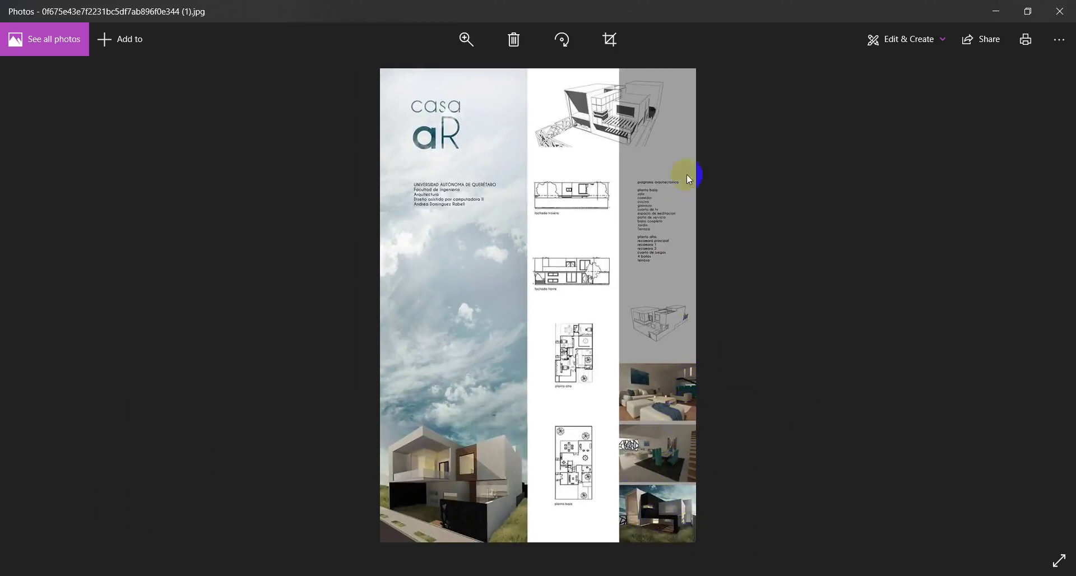
pyautogui.click(1059, 12)
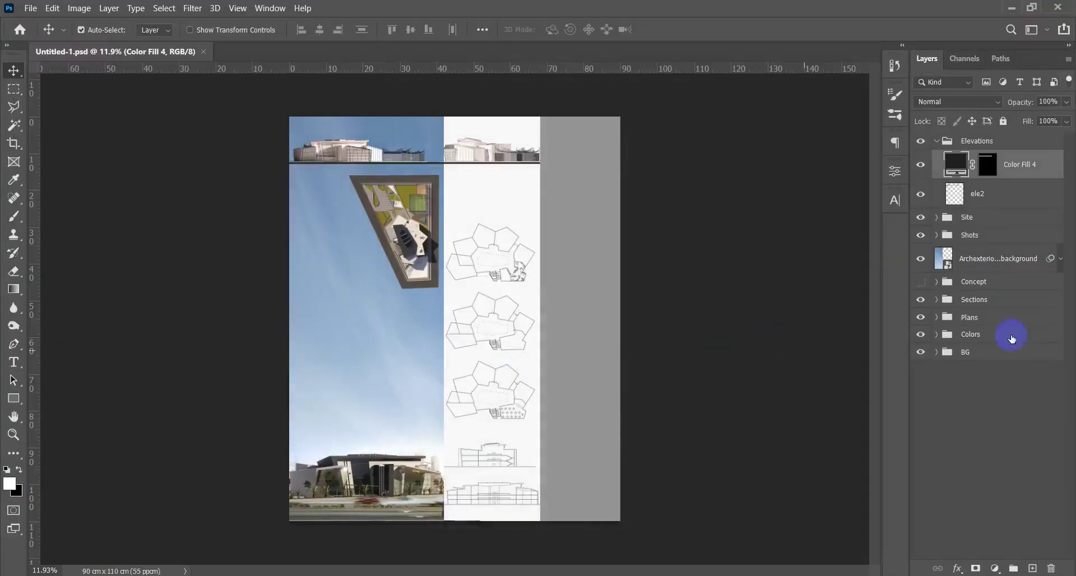
# Collapse the Elevations group, open the Shots group, show the hidden sh2 layer and move it directly below sh1
pyautogui.click(999, 221)
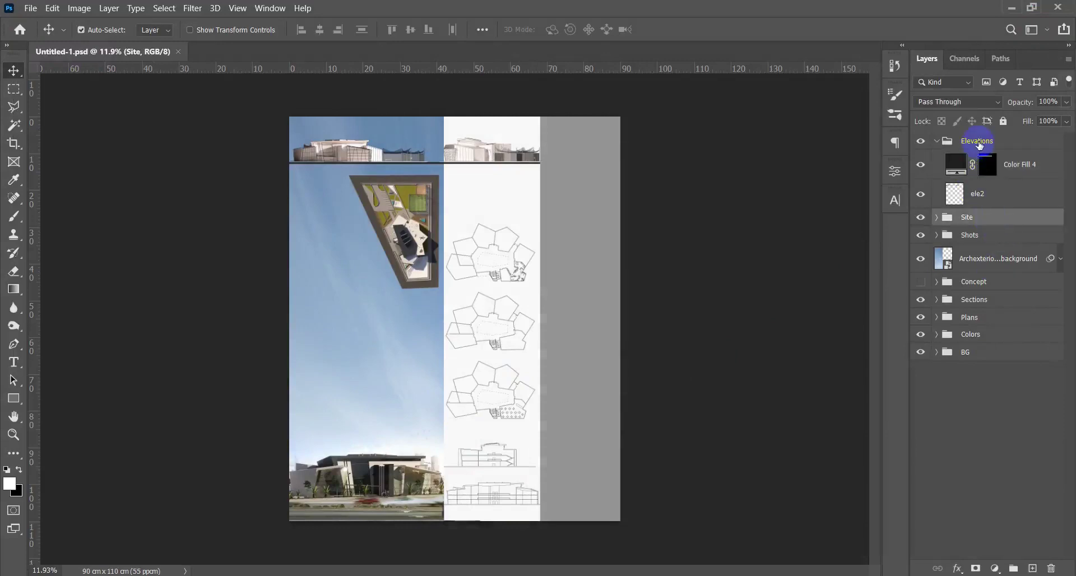
pyautogui.click(937, 141)
pyautogui.click(979, 185)
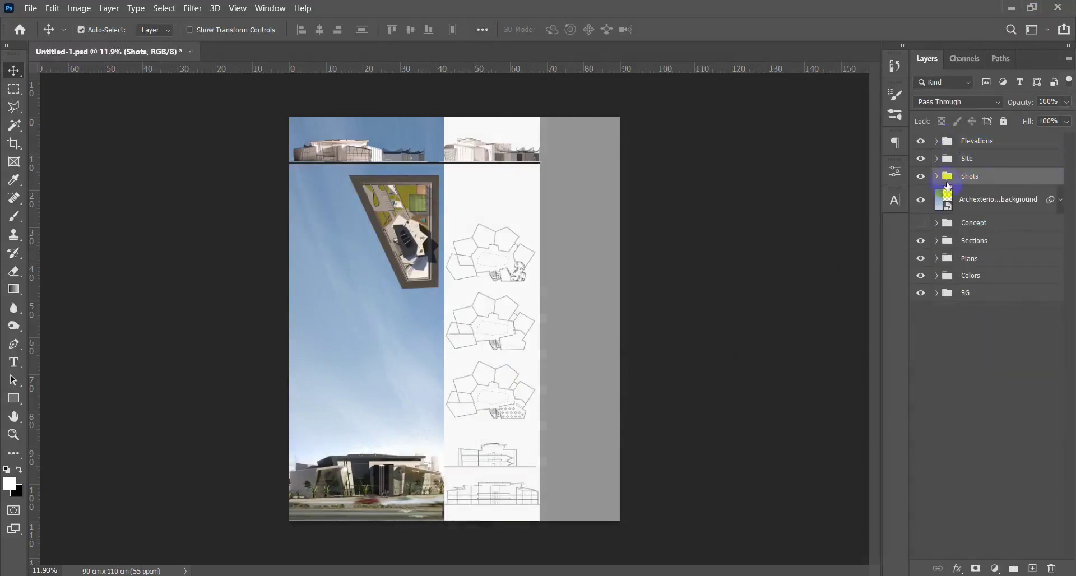
pyautogui.click(936, 176)
pyautogui.click(953, 209)
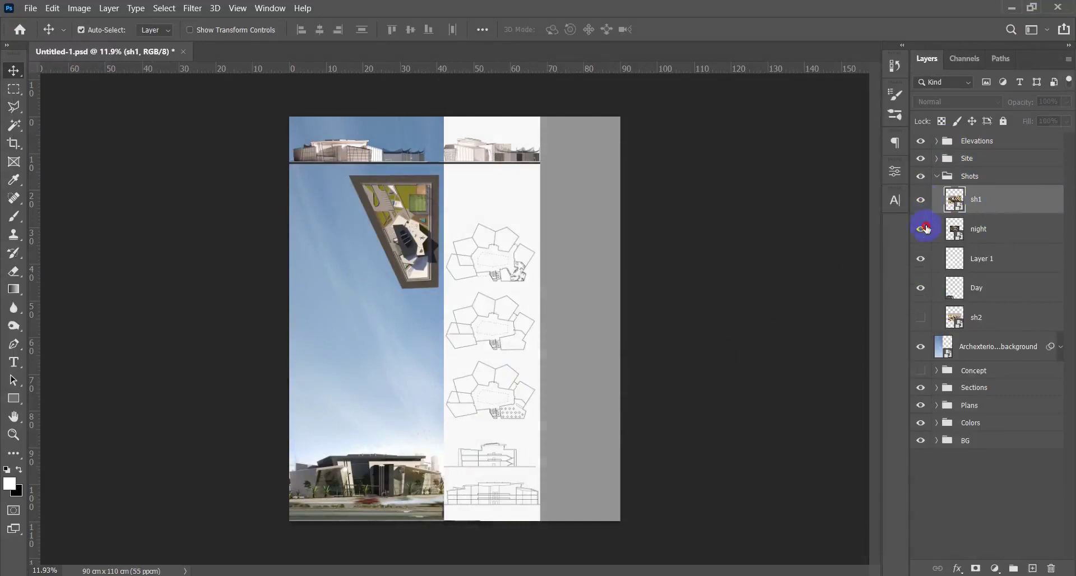
pyautogui.click(921, 317)
pyautogui.moveTo(1008, 321); pyautogui.dragTo(999, 217)
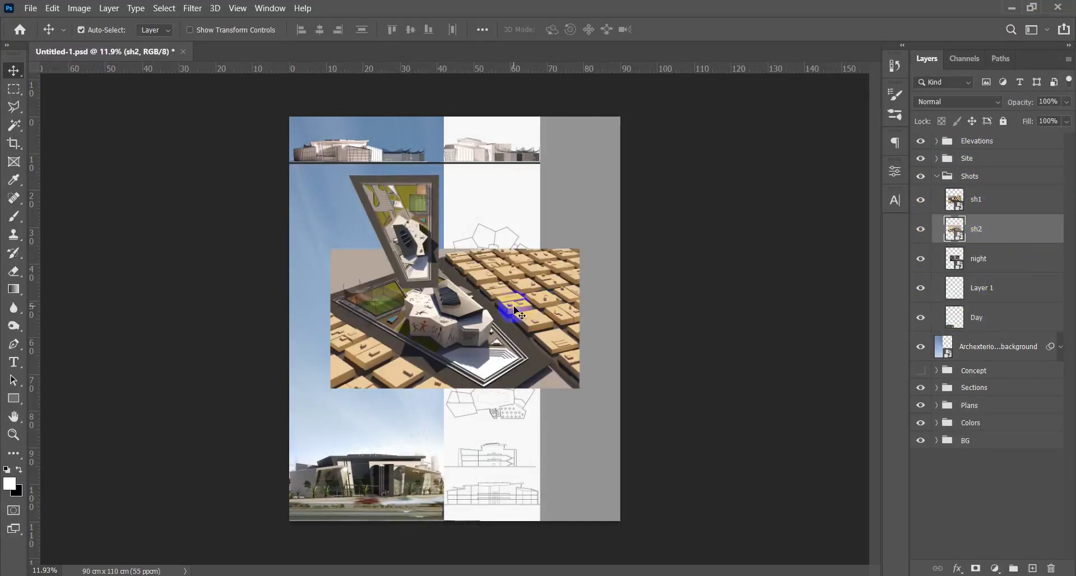
# Move the sh1 aerial shot to the lower end of the grey column and scale it to the column's width
pyautogui.moveTo(520, 306); pyautogui.dragTo(575, 420)
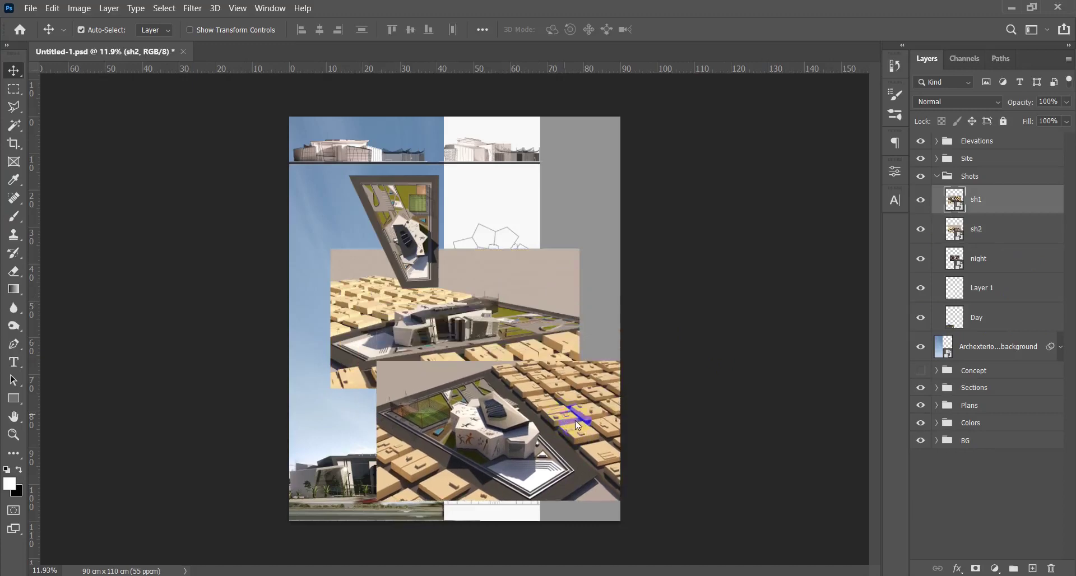
pyautogui.hotkey('ctrl', 't')
pyautogui.moveTo(626, 500); pyautogui.dragTo(594, 482)
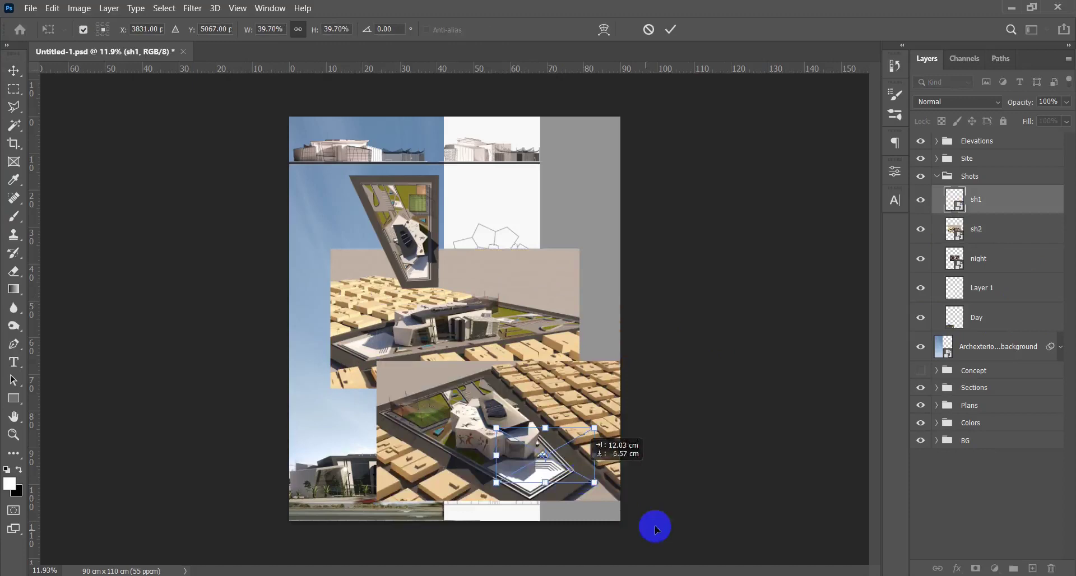
pyautogui.scroll(12, 598, 492)
pyautogui.moveTo(492, 471); pyautogui.dragTo(457, 370)
pyautogui.moveTo(474, 334); pyautogui.dragTo(552, 403)
pyautogui.moveTo(313, 301); pyautogui.dragTo(361, 355)
pyautogui.press('Return')
# Move the sh2 shot down above sh1 and nudge it until its edge meets the board's outer right edge
pyautogui.scroll(-4, 428, 338)
pyautogui.moveTo(428, 337); pyautogui.dragTo(533, 475)
pyautogui.click(415, 277)
pyautogui.moveTo(415, 277); pyautogui.dragTo(471, 363)
pyautogui.hotkey('shift', 'Right')
pyautogui.hotkey('shift', 'Right')
pyautogui.hotkey('shift', 'Right')
pyautogui.hotkey('shift', 'Right')
pyautogui.hotkey('shift', 'Right')
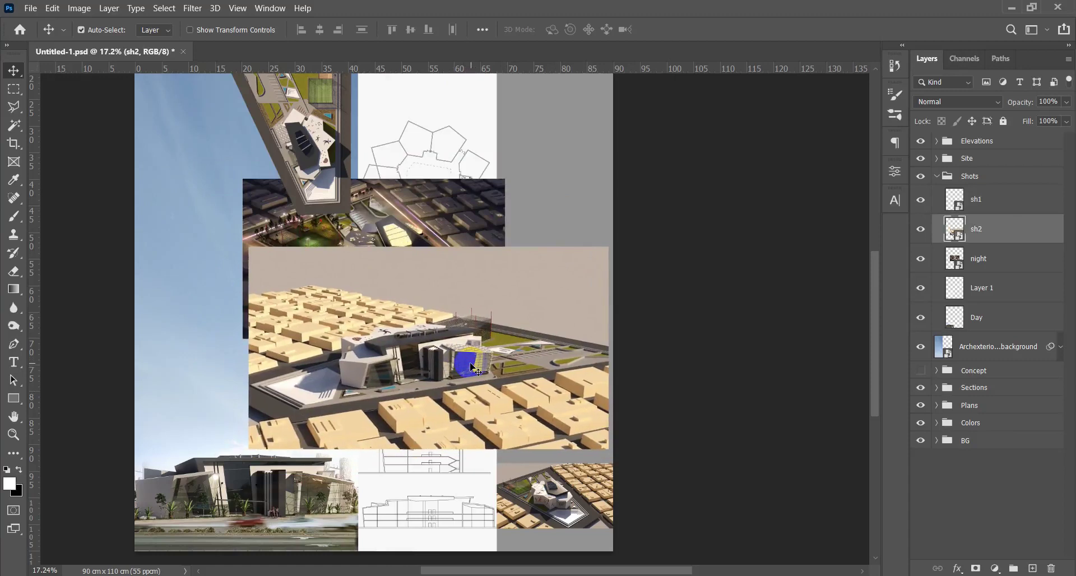
pyautogui.hotkey('shift', 'Right')
pyautogui.hotkey('shift', 'Right')
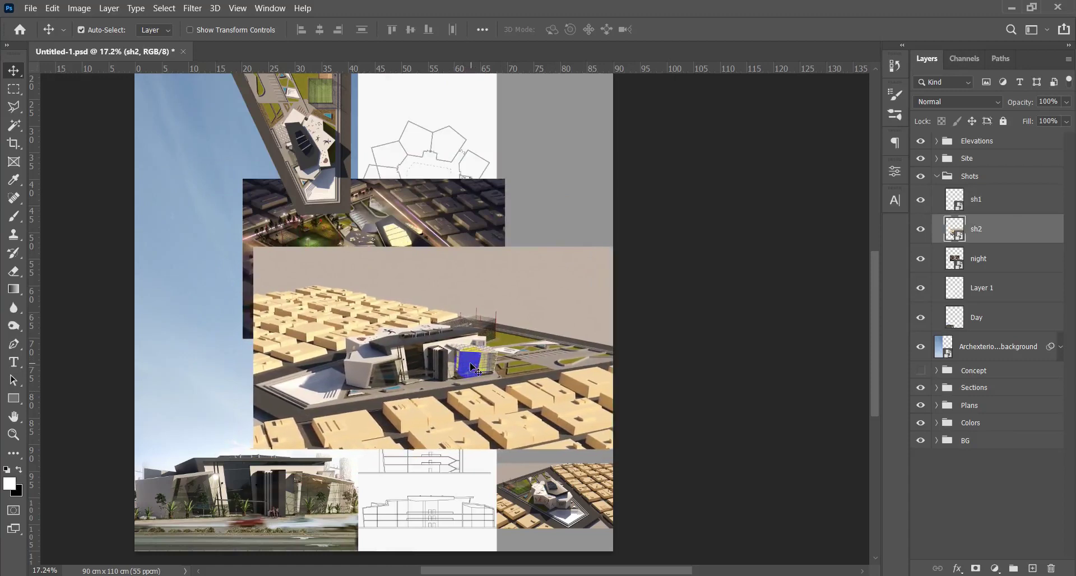
# Scale the sh2 shot down to the grey column's width, matching its inner edge to the column guide
pyautogui.hotkey('ctrl', 't')
pyautogui.moveTo(262, 253); pyautogui.dragTo(486, 405)
pyautogui.scroll(5, 571, 444)
pyautogui.press('Return')
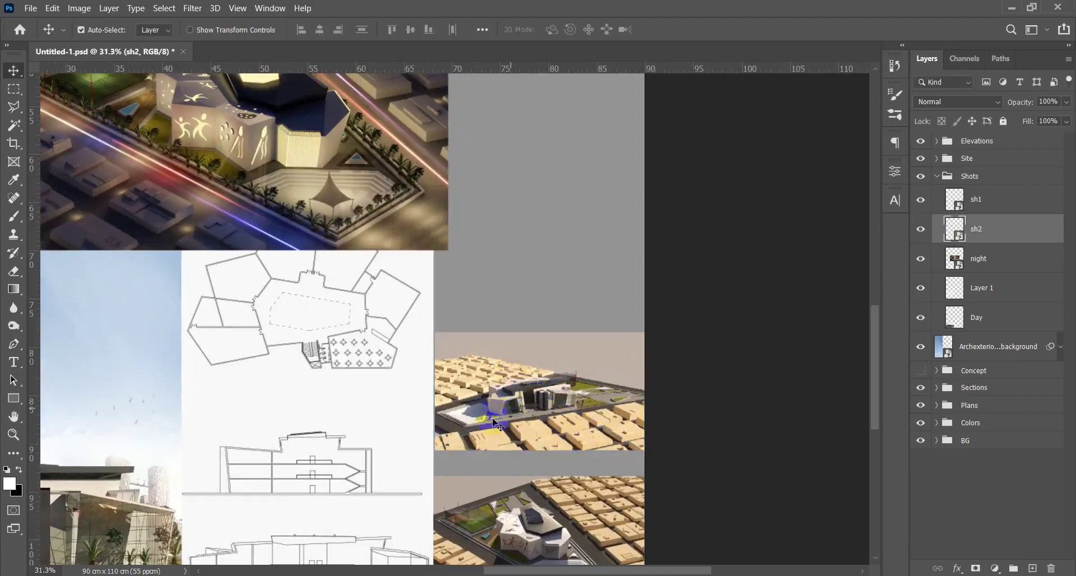
pyautogui.scroll(3, 496, 395)
pyautogui.scroll(2, 467, 348)
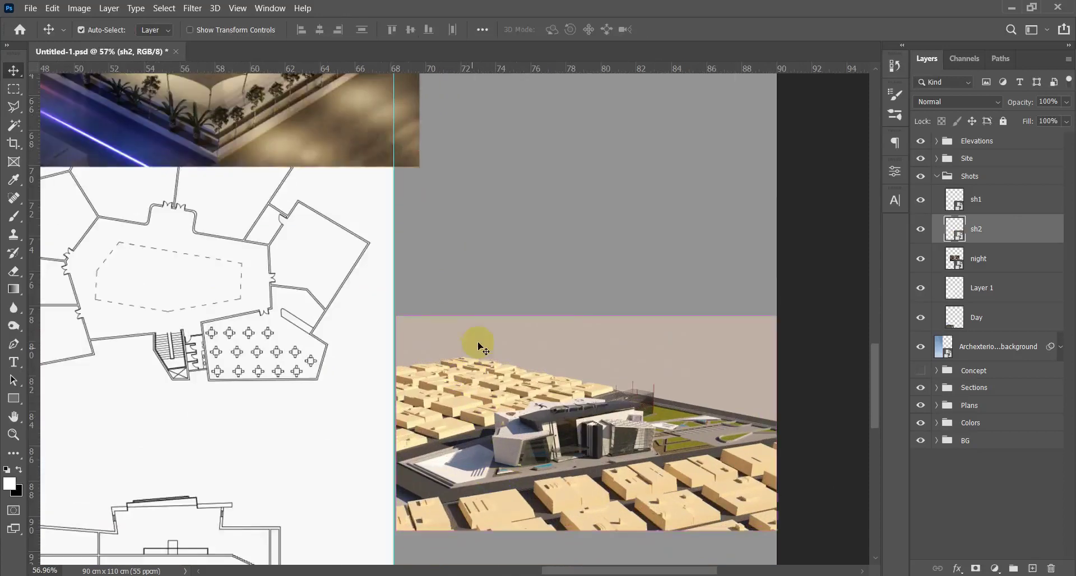
pyautogui.hotkey('ctrl', 't')
pyautogui.moveTo(392, 315); pyautogui.dragTo(393, 315)
pyautogui.press('Return')
# Move the night shot into the grey column above sh2 and scale it to fit the column's width
pyautogui.scroll(-11, 511, 356)
pyautogui.moveTo(523, 335); pyautogui.dragTo(592, 350)
pyautogui.hotkey('ctrl', 't')
pyautogui.moveTo(439, 277); pyautogui.dragTo(552, 352)
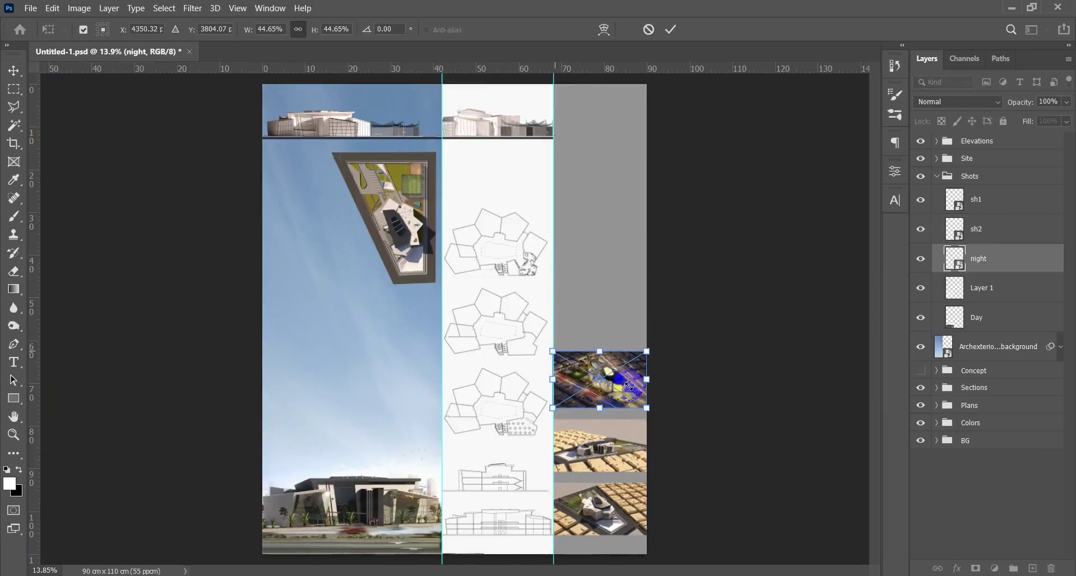
pyautogui.scroll(6, 628, 386)
pyautogui.scroll(-2, 460, 302)
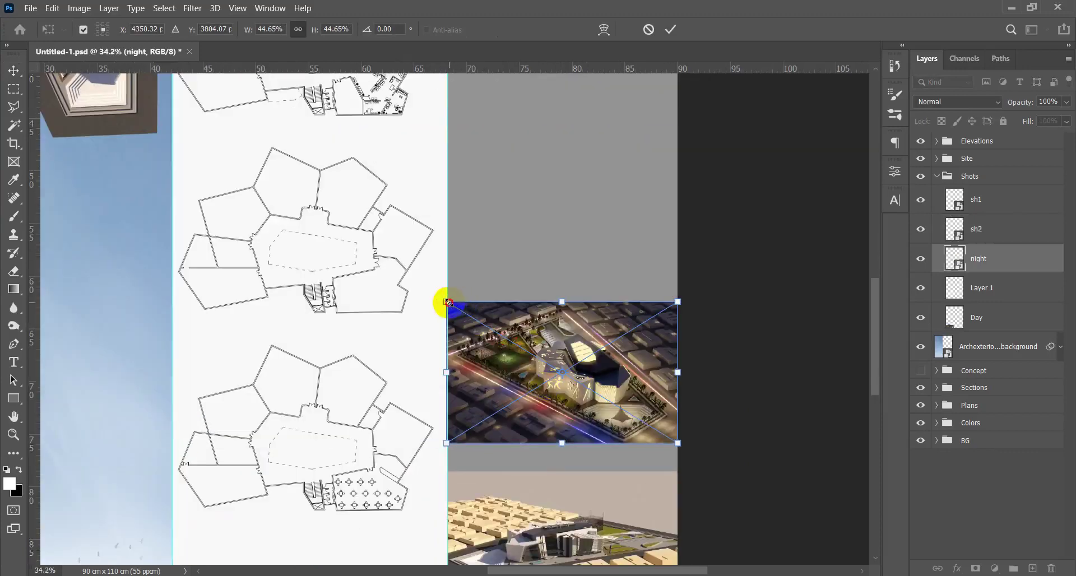
pyautogui.moveTo(447, 302); pyautogui.dragTo(450, 305)
pyautogui.doubleClick(577, 348)
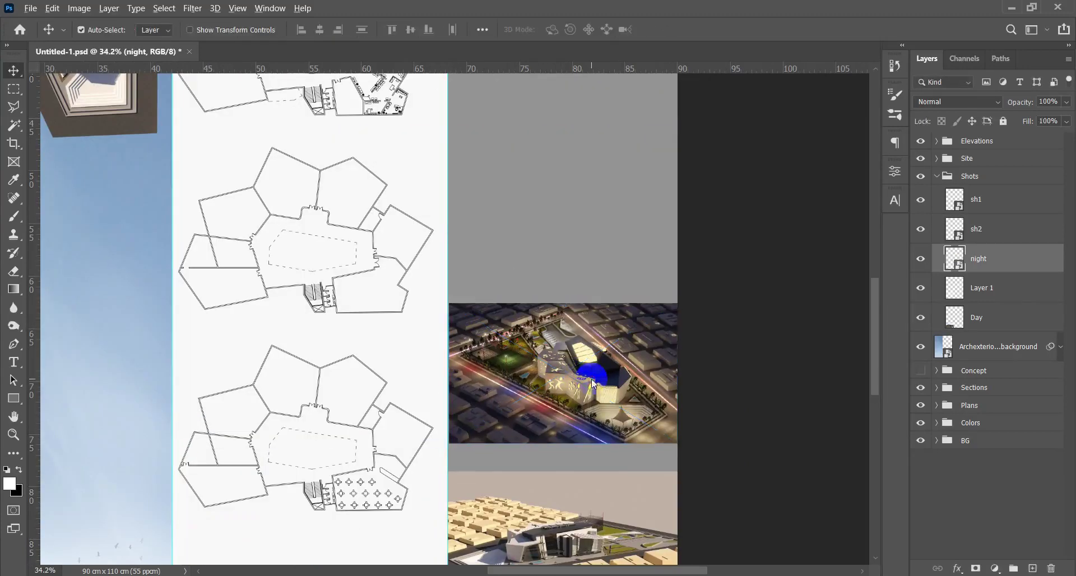
# Collapse the Shots group, show the Concept group, move it above Elevations in the layer stack and expand it
pyautogui.scroll(-5, 610, 449)
pyautogui.scroll(2, 615, 454)
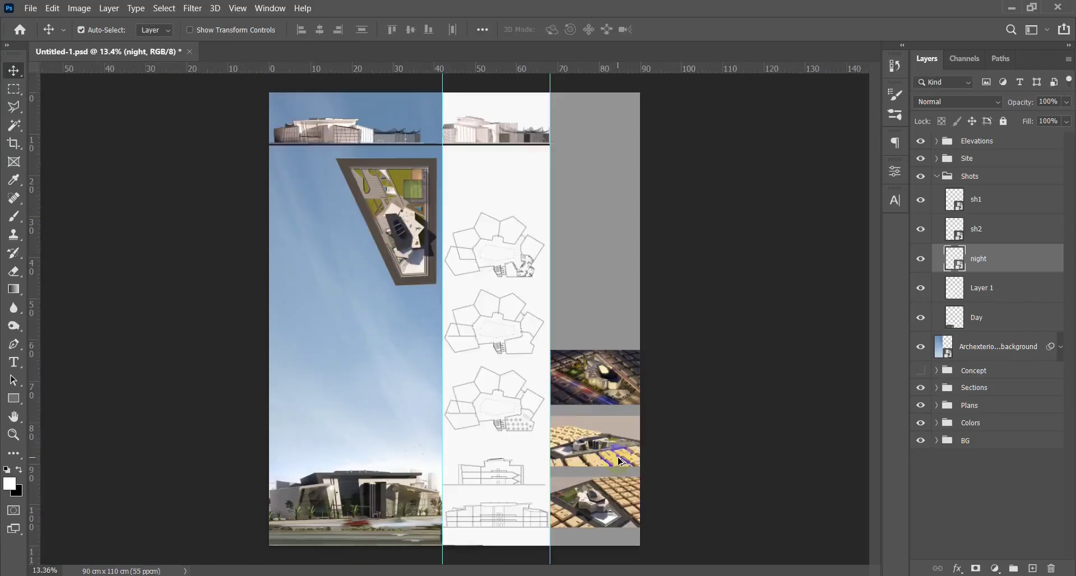
pyautogui.scroll(-1, 575, 495)
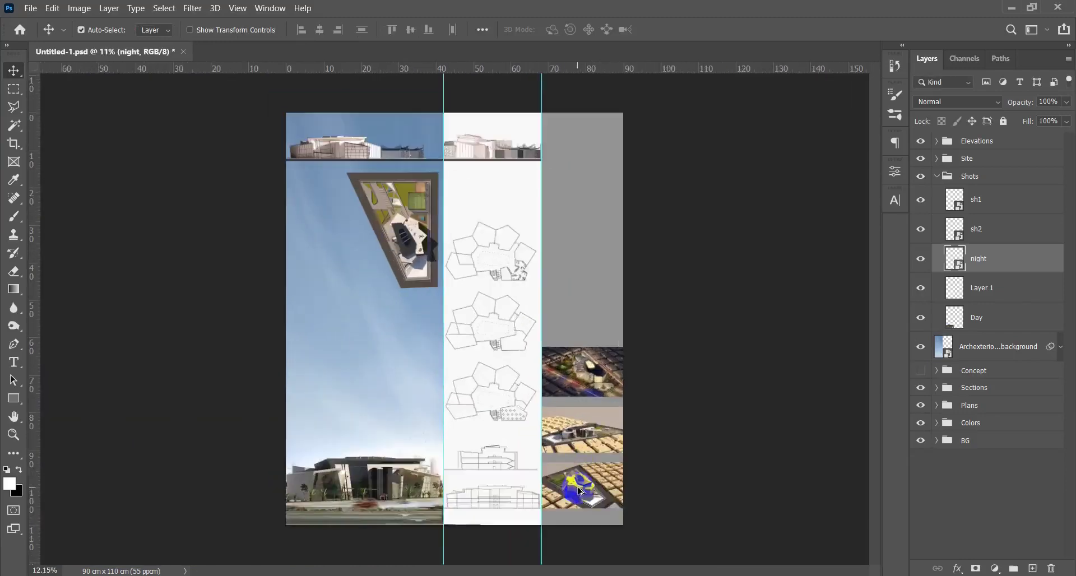
pyautogui.scroll(2, 589, 402)
pyautogui.scroll(2, 593, 385)
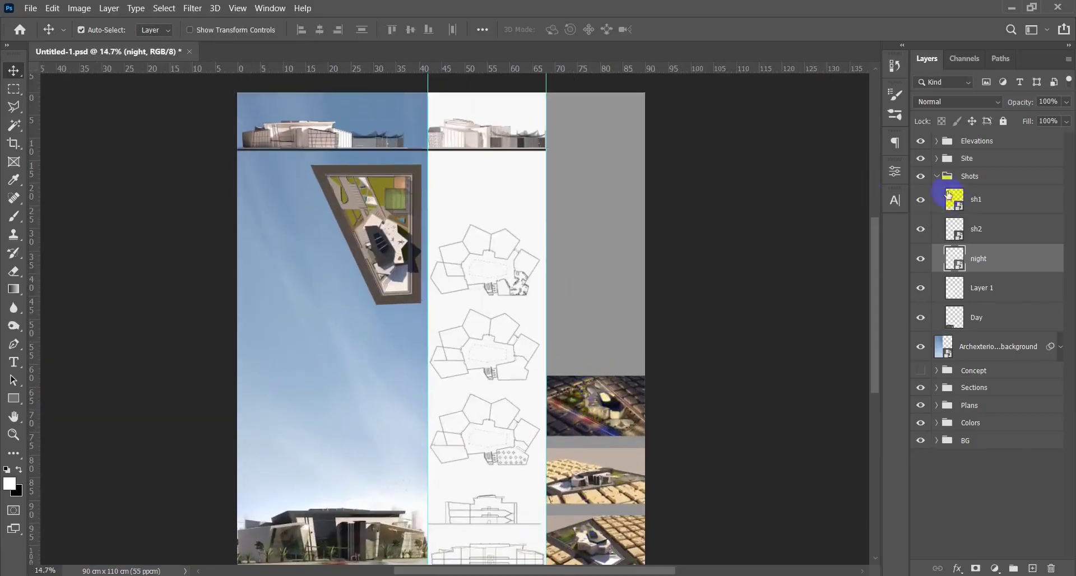
pyautogui.click(942, 178)
pyautogui.click(937, 177)
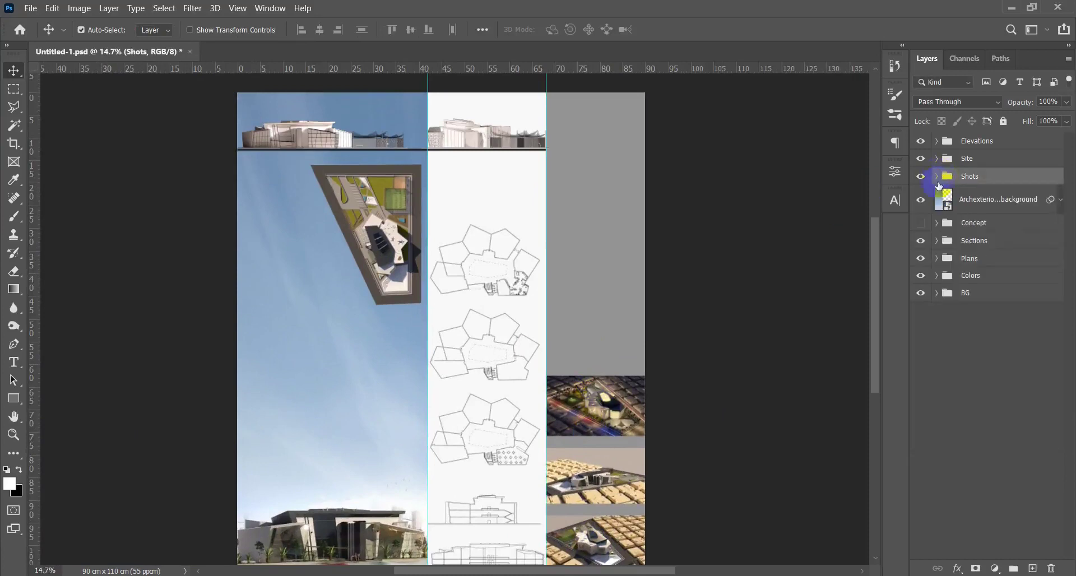
pyautogui.click(983, 222)
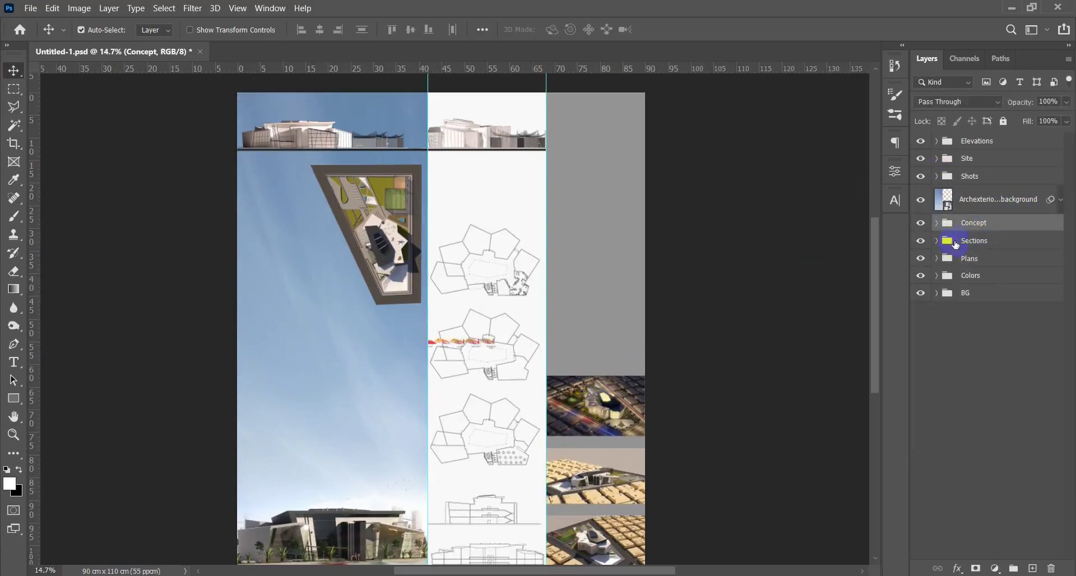
pyautogui.moveTo(971, 227); pyautogui.dragTo(975, 139)
pyautogui.moveTo(995, 230); pyautogui.dragTo(1002, 138)
pyautogui.click(935, 141)
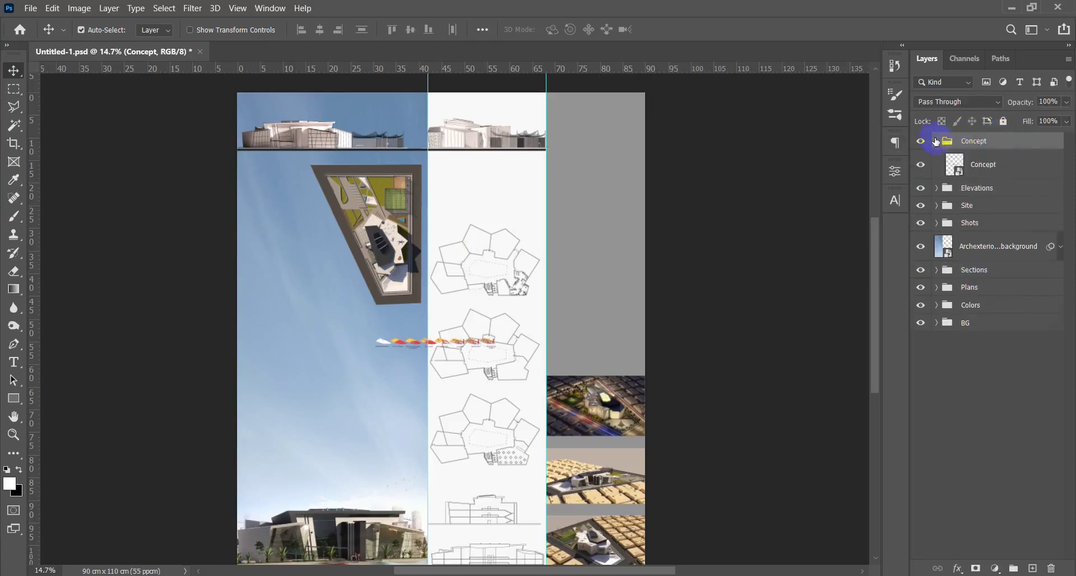
# Scale the Concept diagram strip to 265.73% and place it across the three columns over the second floor plan
pyautogui.click(1003, 171)
pyautogui.hotkey('ctrl', 't')
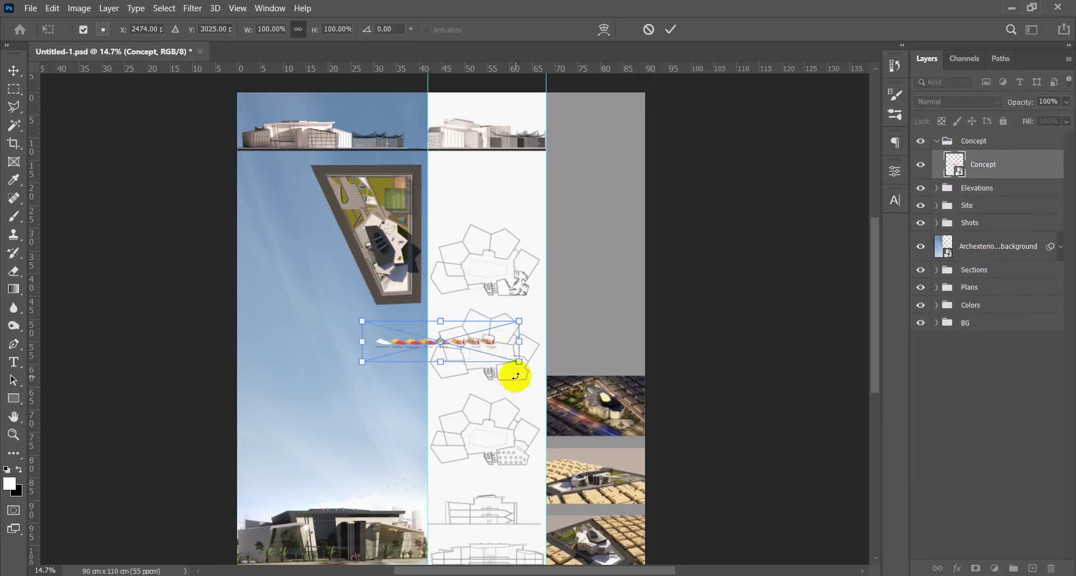
pyautogui.moveTo(519, 363); pyautogui.dragTo(558, 376)
pyautogui.scroll(3, 616, 214)
pyautogui.scroll(-2, 558, 377)
pyautogui.moveTo(557, 339); pyautogui.dragTo(496, 350)
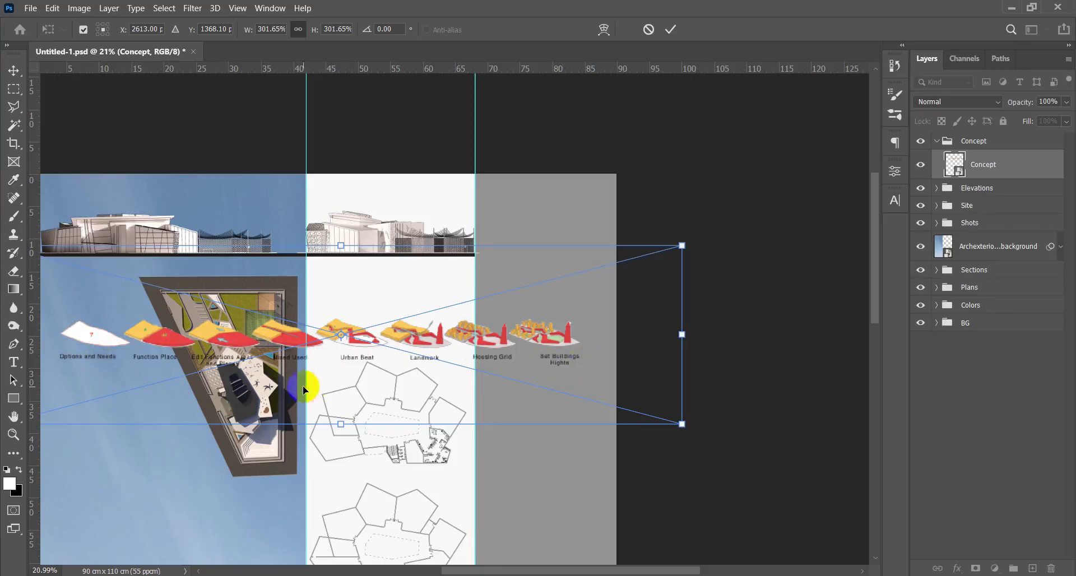
pyautogui.moveTo(557, 364); pyautogui.dragTo(603, 340)
pyautogui.moveTo(732, 401); pyautogui.dragTo(693, 394)
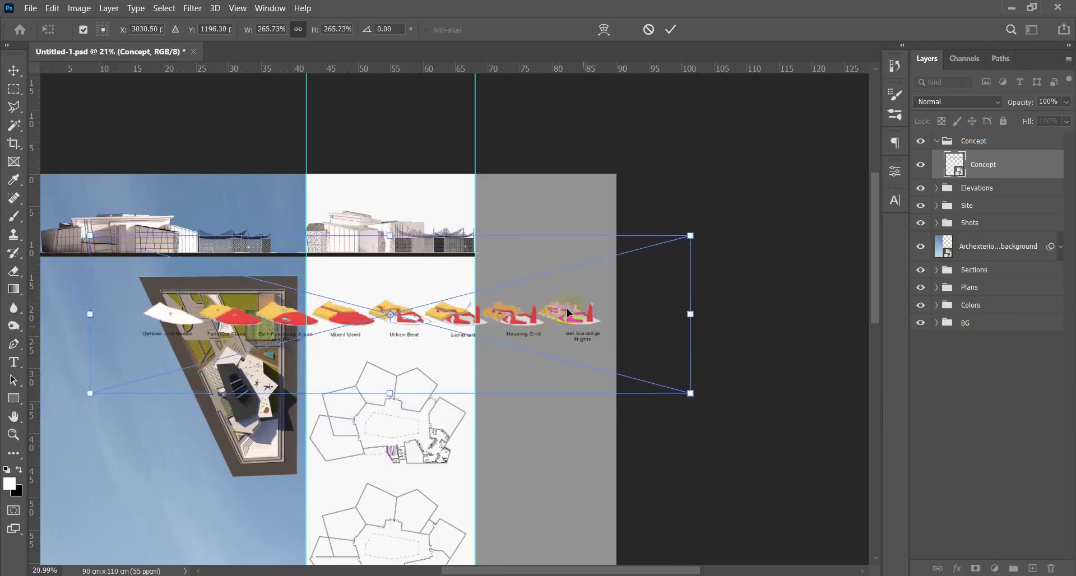
pyautogui.scroll(-3, 588, 281)
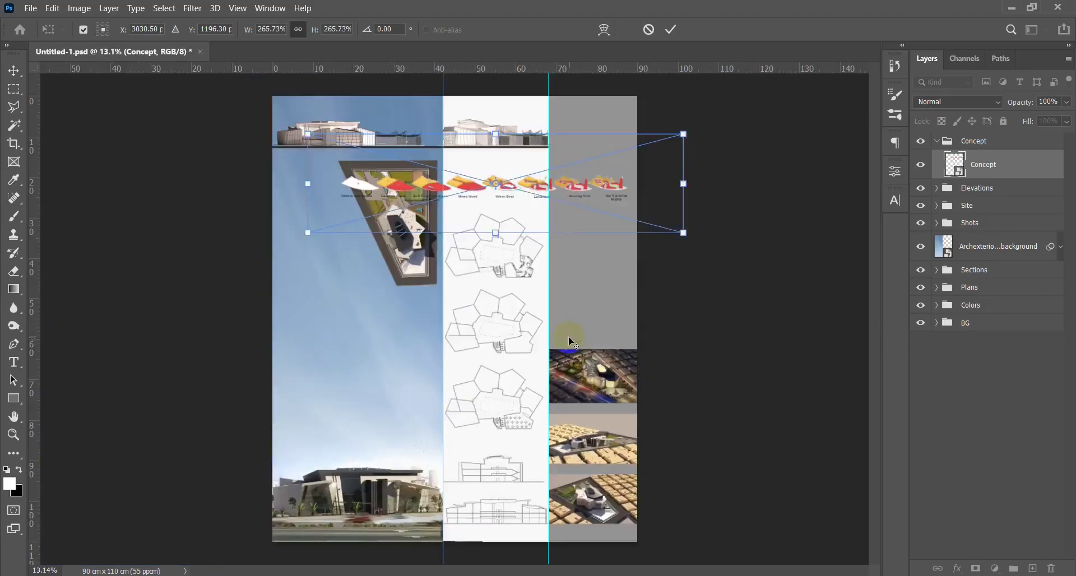
pyautogui.moveTo(590, 194); pyautogui.dragTo(562, 311)
pyautogui.doubleClick(397, 289)
# Rasterize the Concept diagram strip's layer
pyautogui.scroll(3, 397, 289)
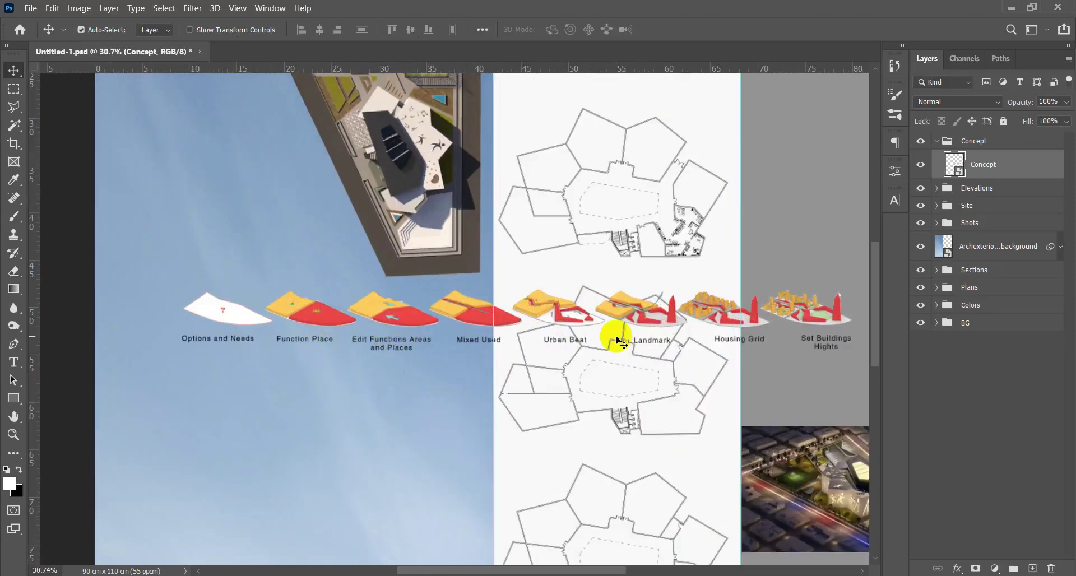
pyautogui.moveTo(585, 320); pyautogui.dragTo(541, 330)
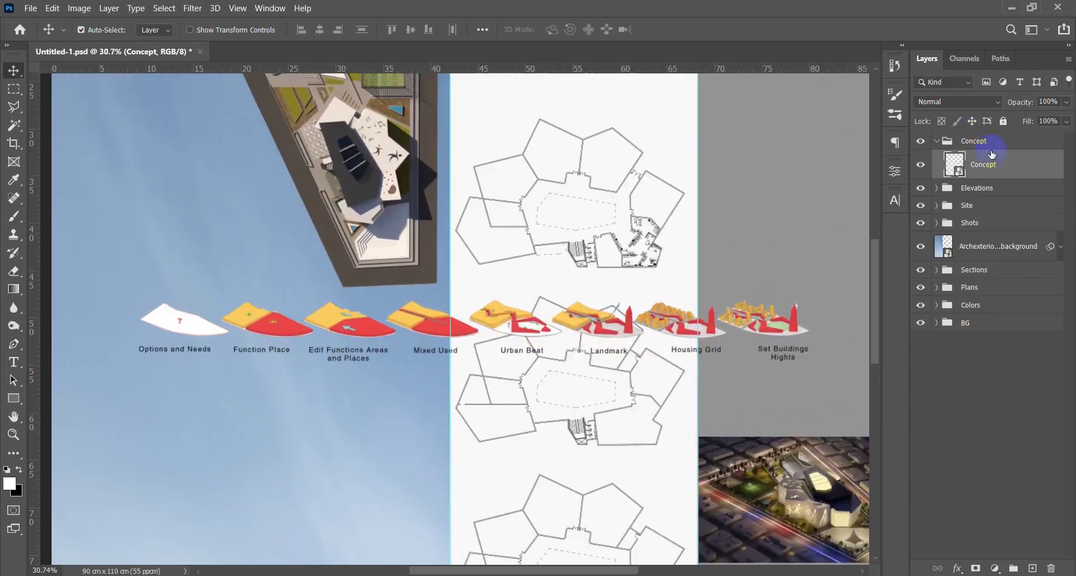
pyautogui.rightClick(1027, 161)
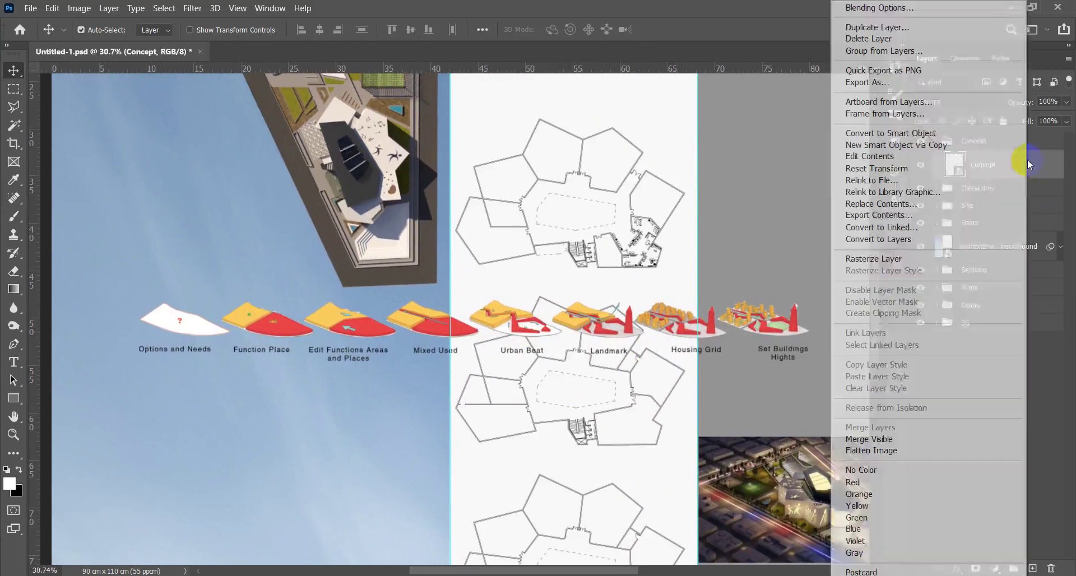
pyautogui.click(882, 258)
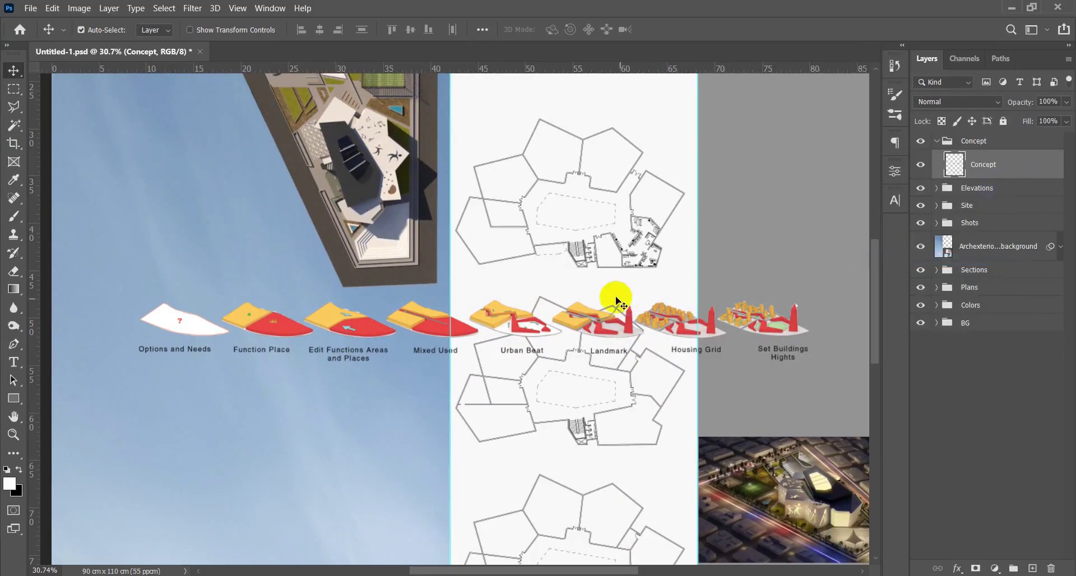
# Lasso the Options and Needs and Function Place diagrams with their captions and copy them to a new layer
pyautogui.press('l')
pyautogui.click(184, 257)
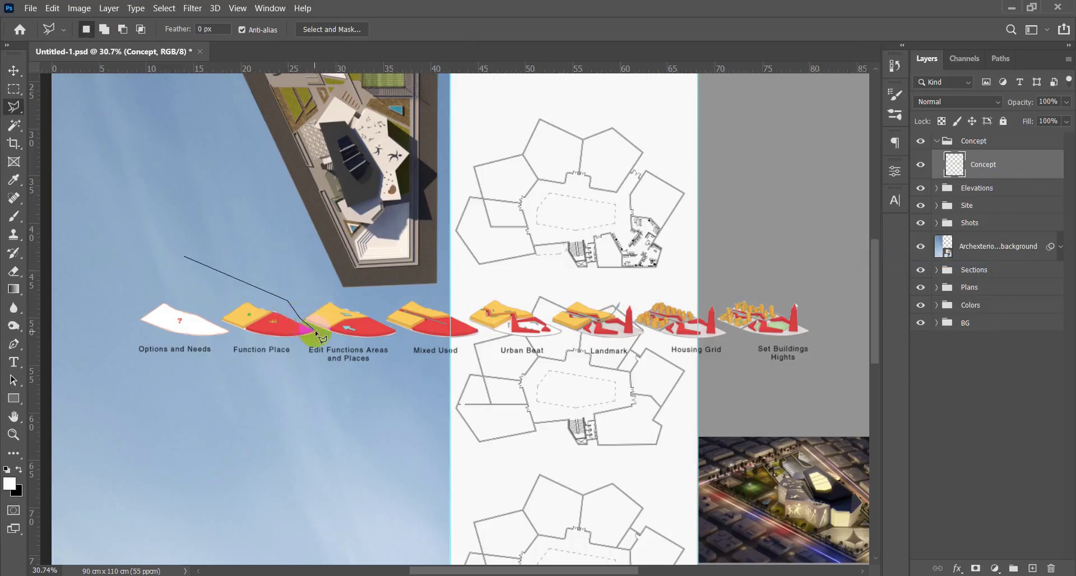
pyautogui.click(291, 354)
pyautogui.click(289, 375)
pyautogui.click(193, 388)
pyautogui.click(116, 371)
pyautogui.doubleClick(115, 314)
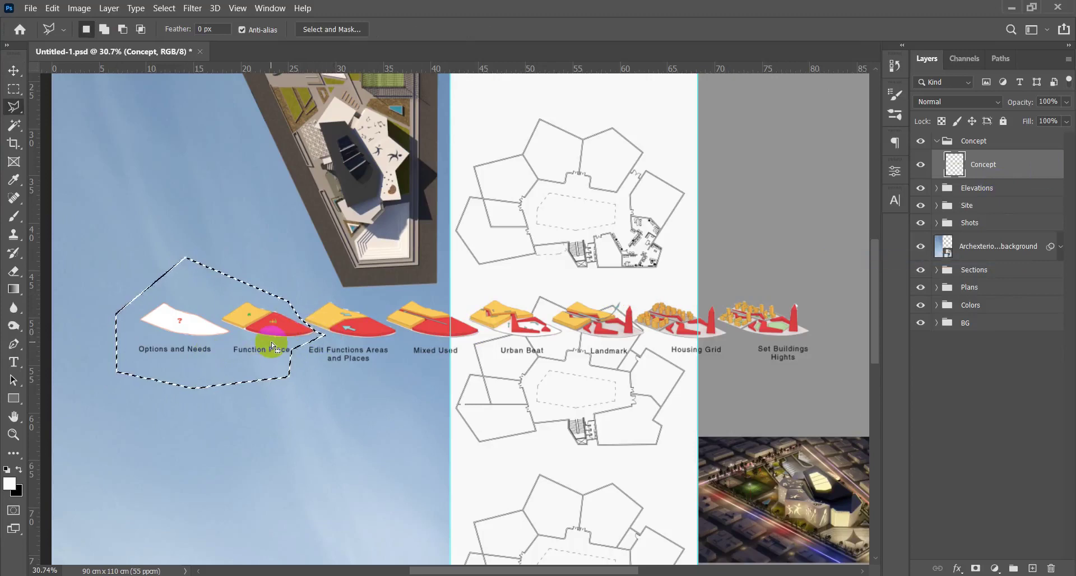
pyautogui.hotkey('ctrl', 'j')
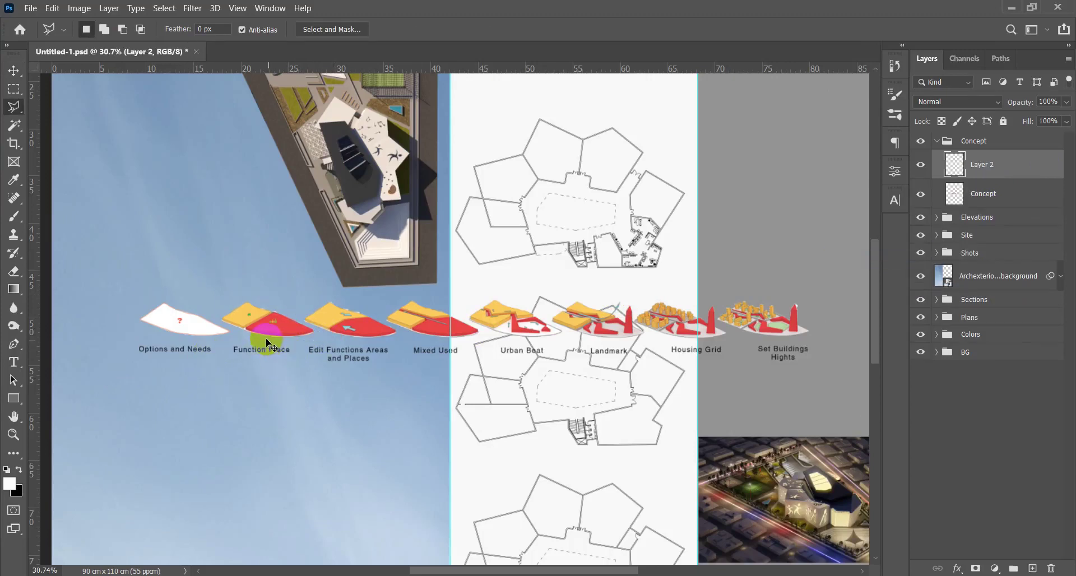
pyautogui.press('v')
pyautogui.moveTo(261, 326); pyautogui.dragTo(210, 338)
pyautogui.hotkey('ctrl', 'z')
pyautogui.moveTo(340, 320); pyautogui.dragTo(375, 341)
pyautogui.hotkey('ctrl', 'z')
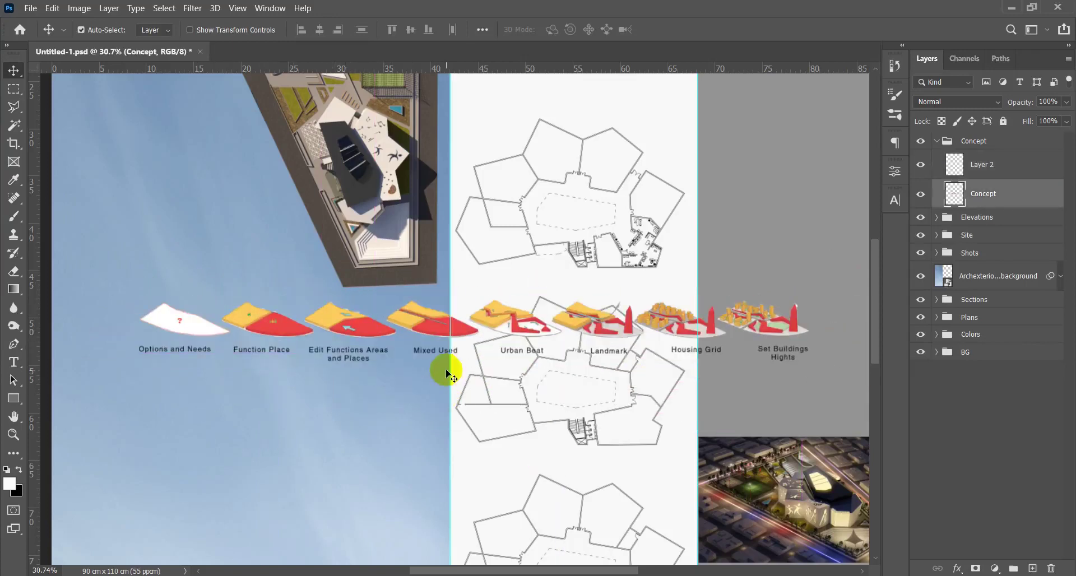
# Lasso the Edit Functions Areas and Places and Mixed Used diagrams and copy them from the Concept layer to a new layer
pyautogui.press('l')
pyautogui.click(387, 247)
pyautogui.click(451, 289)
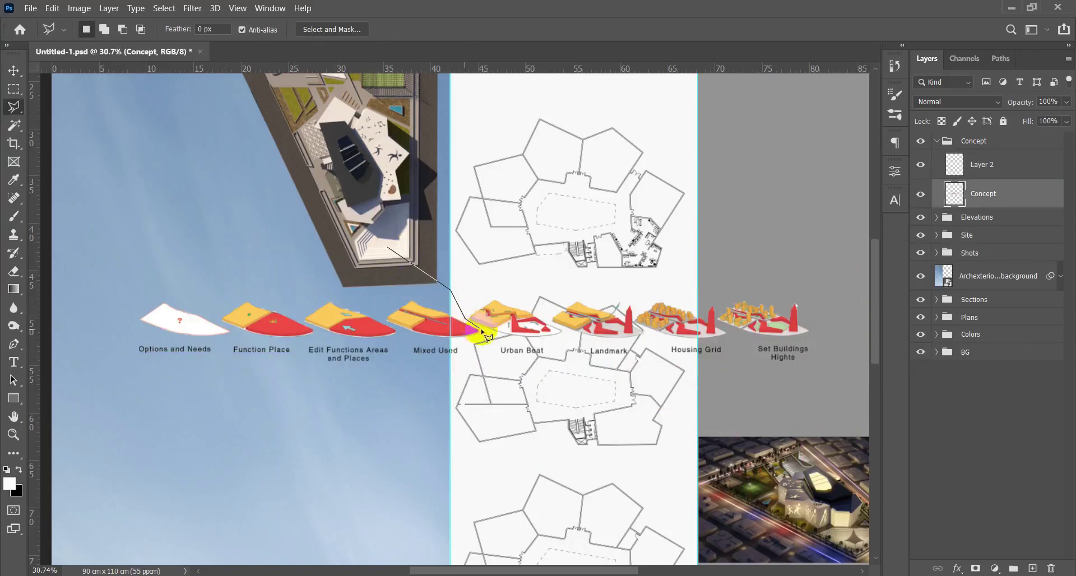
pyautogui.click(491, 336)
pyautogui.click(460, 373)
pyautogui.click(328, 392)
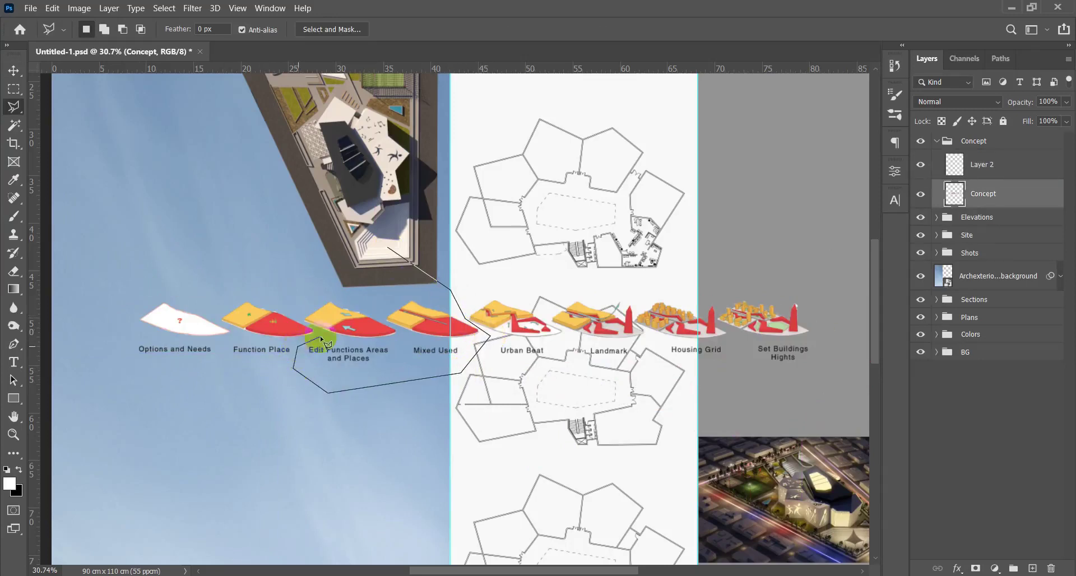
pyautogui.doubleClick(277, 292)
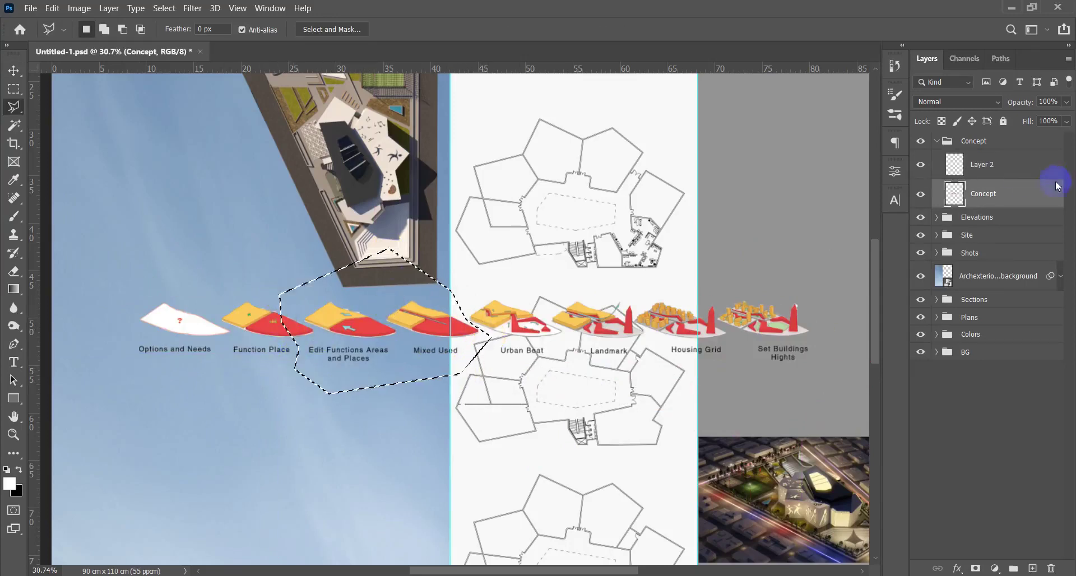
pyautogui.click(1042, 165)
pyautogui.click(989, 200)
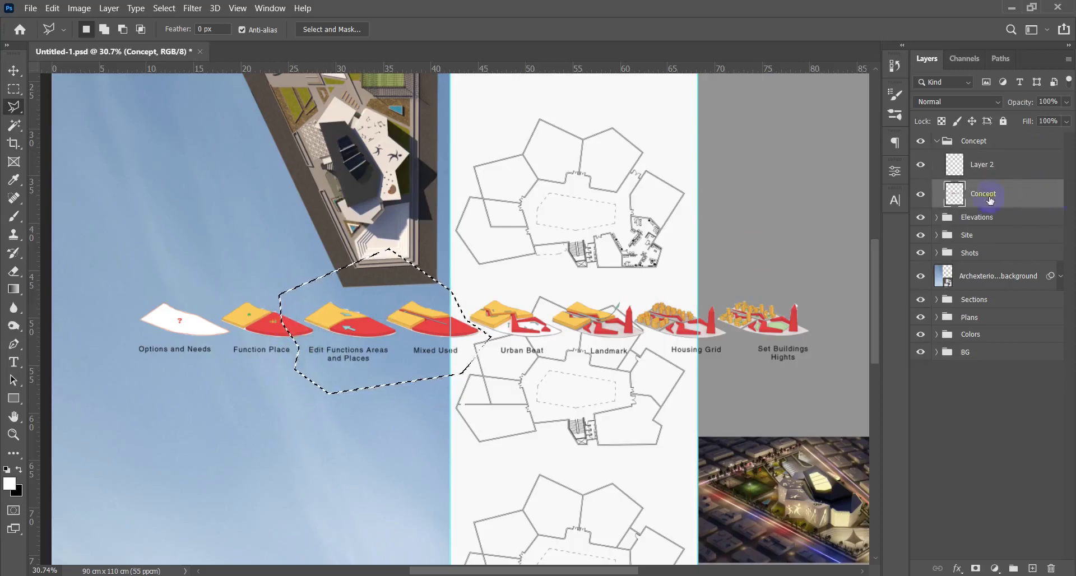
pyautogui.hotkey('ctrl', 'j')
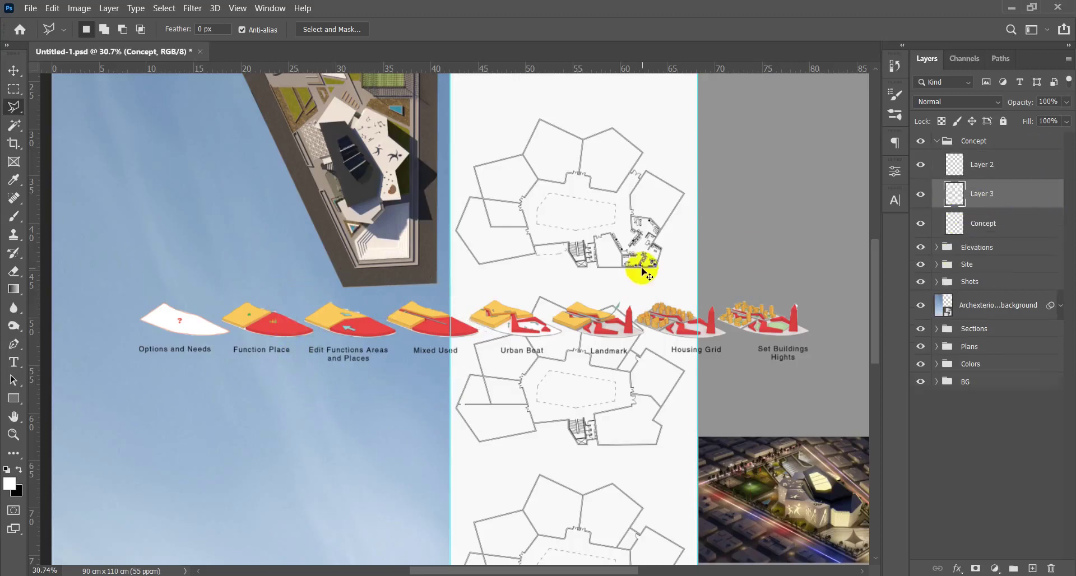
# Move the copied Edit Functions and Mixed Used pair above the first pair, and shift the remaining strip clear of both pairs
pyautogui.press('v')
pyautogui.moveTo(408, 318); pyautogui.dragTo(250, 241)
pyautogui.moveTo(515, 326); pyautogui.dragTo(409, 353)
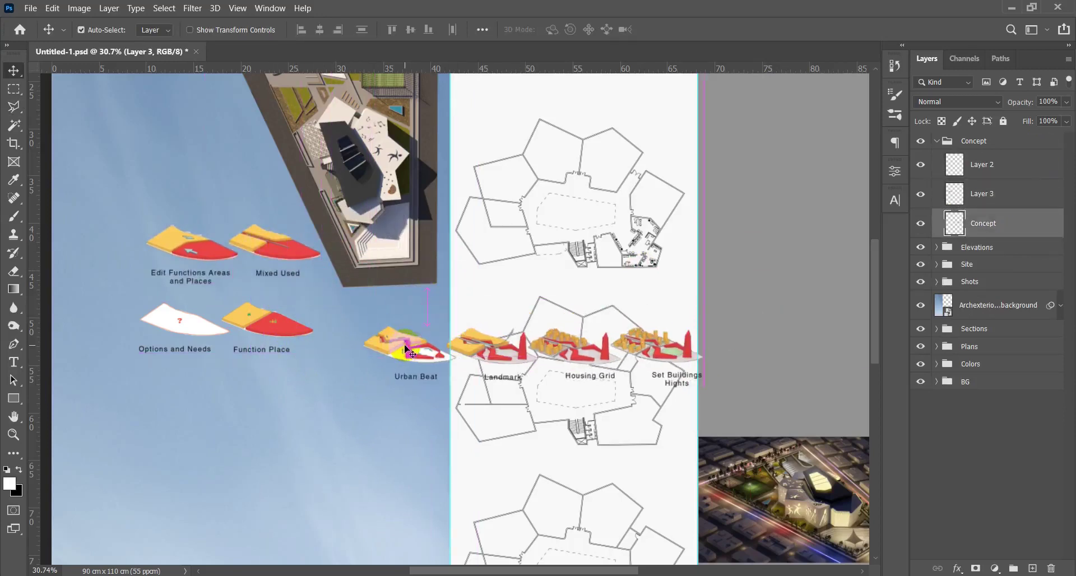
# Lasso the Urban Beat and Landmark diagrams with their captions and copy them from the Concept layer to a new layer
pyautogui.press('l')
pyautogui.click(343, 263)
pyautogui.click(436, 276)
pyautogui.click(534, 289)
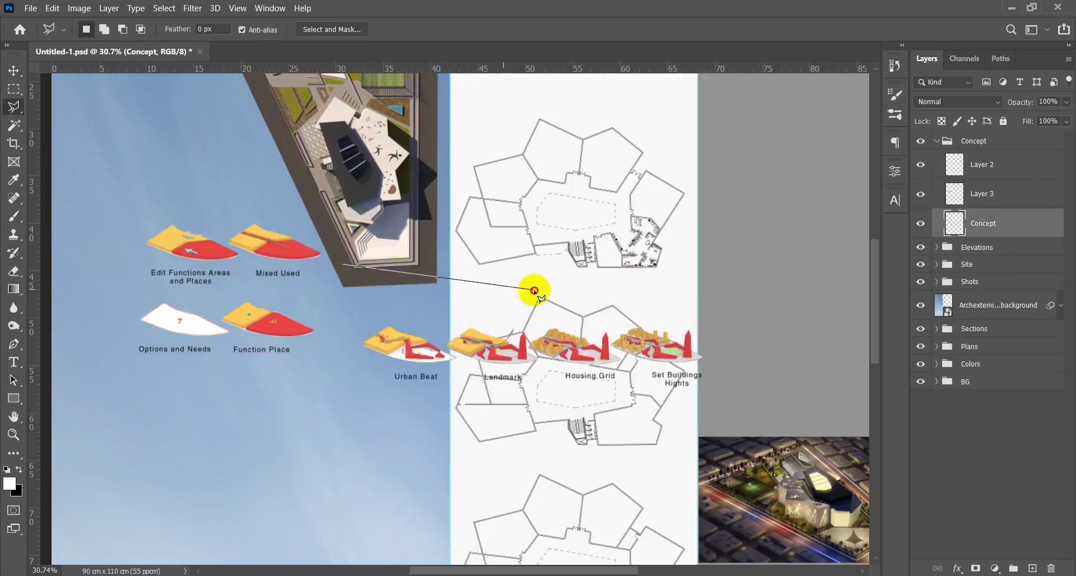
pyautogui.click(544, 358)
pyautogui.click(542, 402)
pyautogui.click(395, 410)
pyautogui.click(315, 371)
pyautogui.click(336, 326)
pyautogui.click(343, 265)
pyautogui.hotkey('ctrl', 'j')
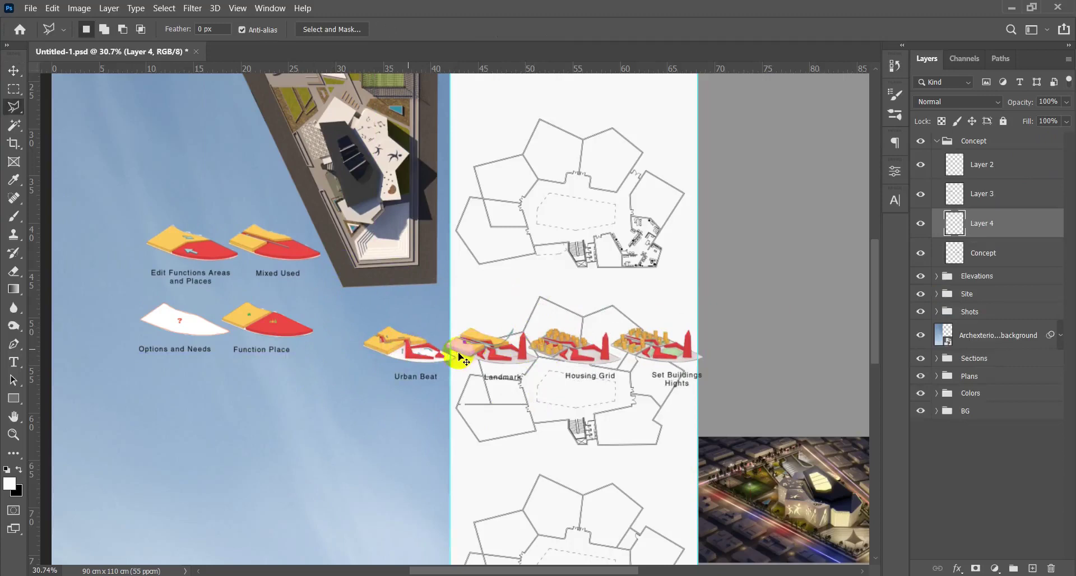
# Stack the four diagram pairs in sequence as rows in the blue column, from Options and Needs down to Set Buildings Hights
pyautogui.press('v')
pyautogui.moveTo(458, 357)
pyautogui.mouseDown()
pyautogui.moveTo(451, 286)
pyautogui.moveTo(275, 188)
pyautogui.moveTo(235, 188)
pyautogui.mouseUp()
pyautogui.moveTo(568, 350); pyautogui.dragTo(183, 550)
pyautogui.moveTo(327, 248); pyautogui.dragTo(302, 470)
pyautogui.moveTo(288, 250); pyautogui.dragTo(274, 413)
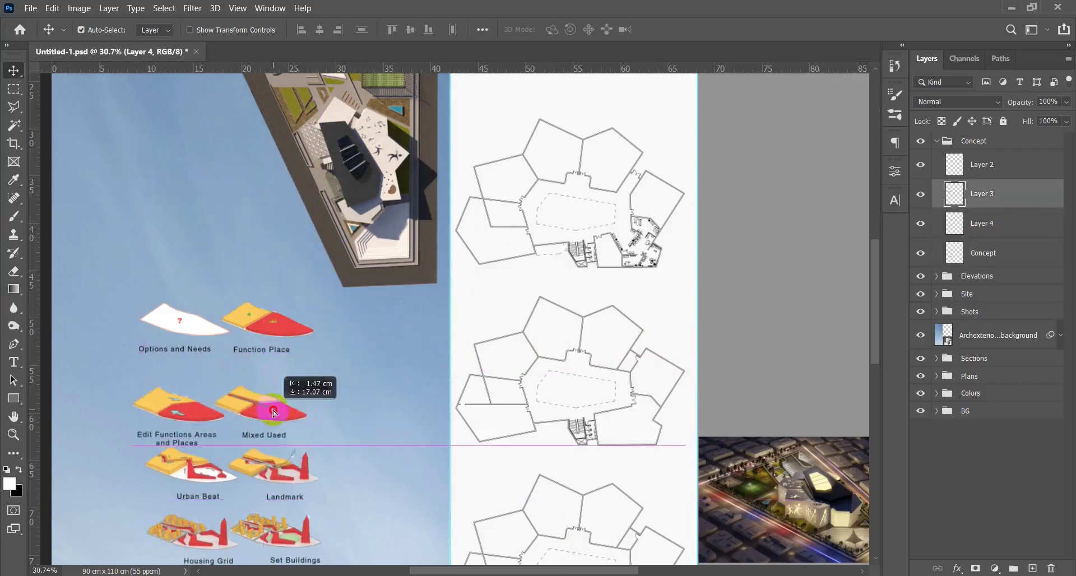
# Select the four diagram layers in the Concept group, align their horizontal centers and distribute them vertically
pyautogui.scroll(-3, 308, 398)
pyautogui.click(996, 169)
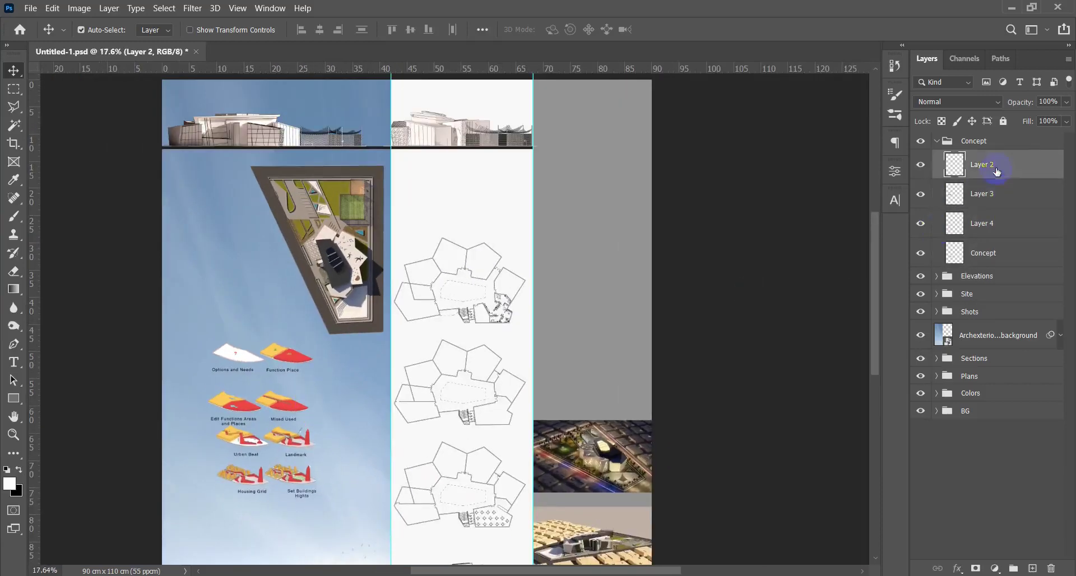
pyautogui.keyDown('shift'); pyautogui.click(1020, 261); pyautogui.keyUp('shift')
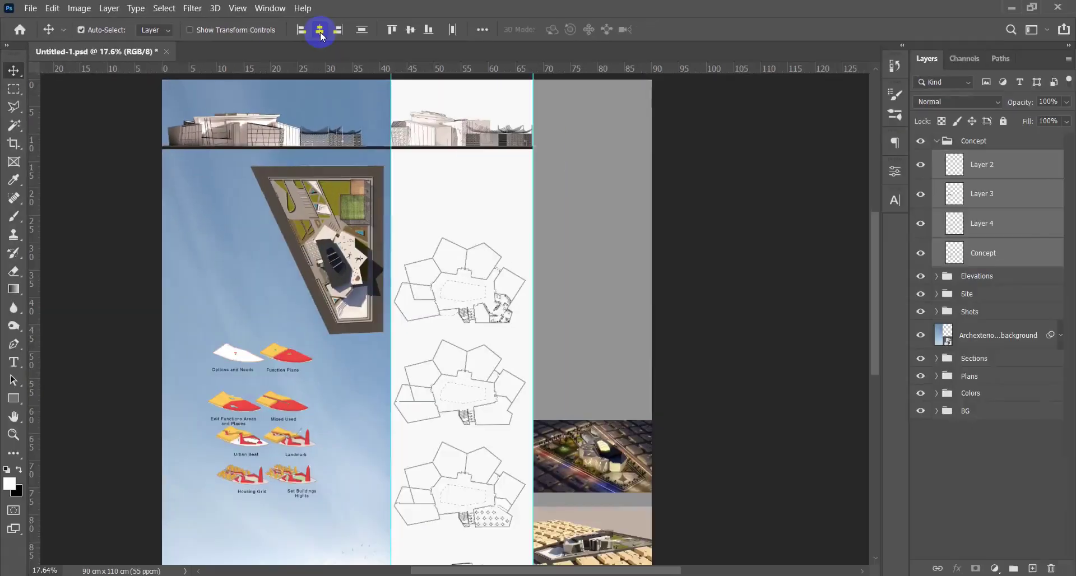
pyautogui.click(320, 31)
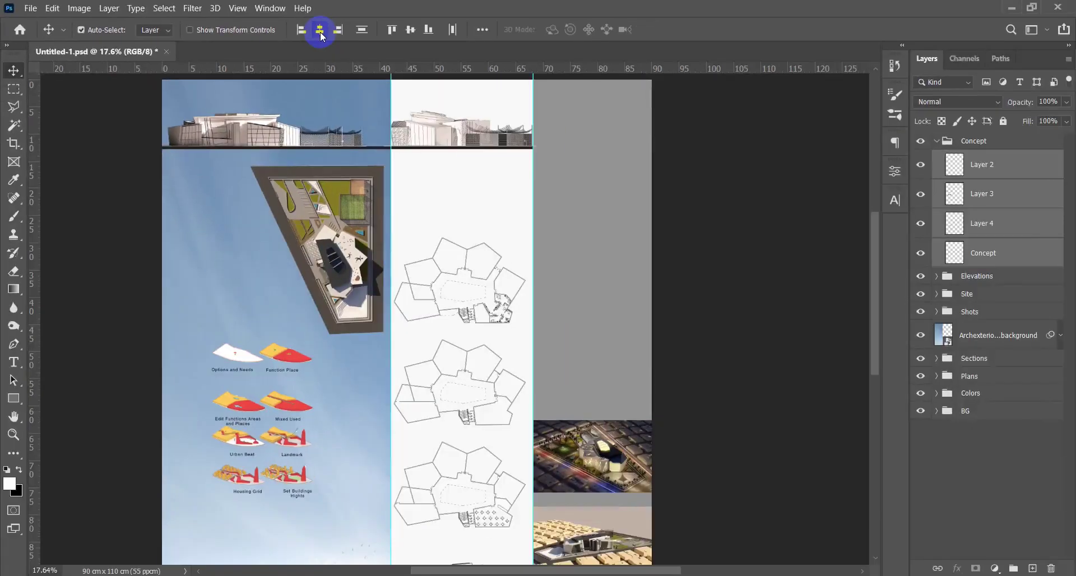
pyautogui.click(361, 30)
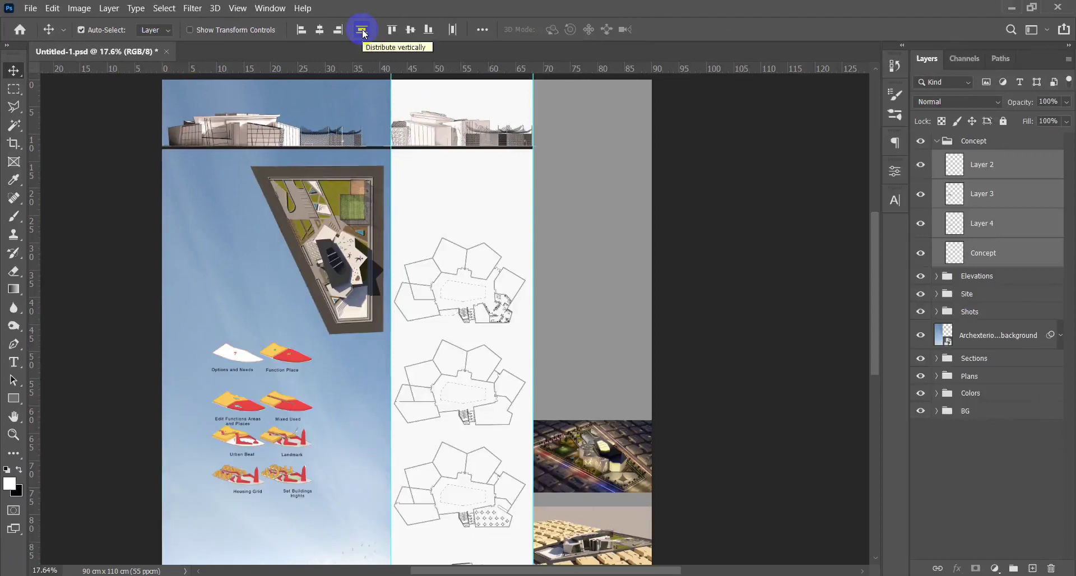
pyautogui.click(524, 59)
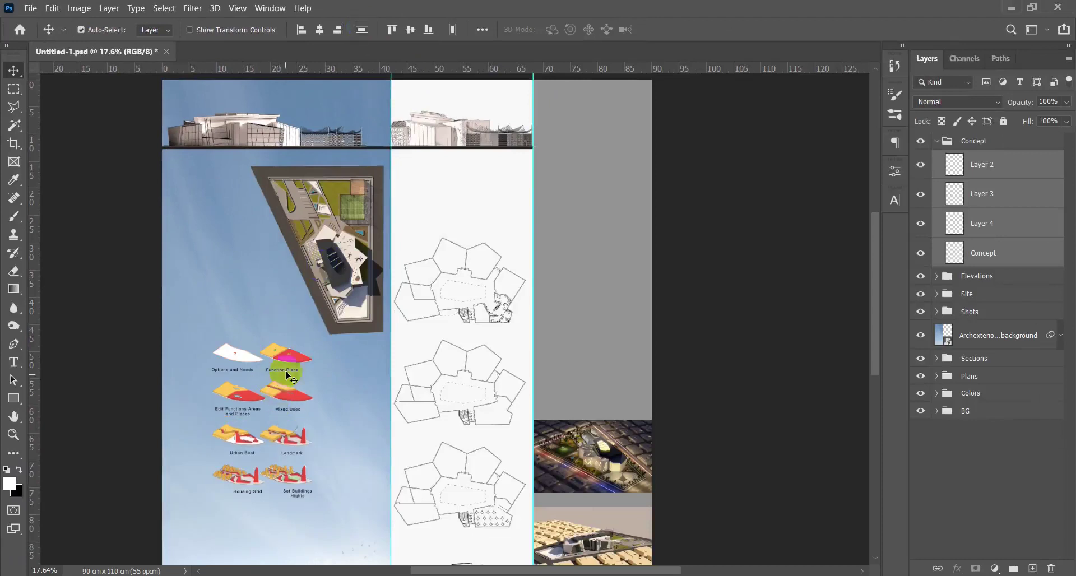
# Move the four diagram rows into the upper grey column, center them within its width, and select the Concept group
pyautogui.moveTo(290, 364); pyautogui.dragTo(622, 192)
pyautogui.hotkey('shift', 'Left')
pyautogui.hotkey('shift', 'Left')
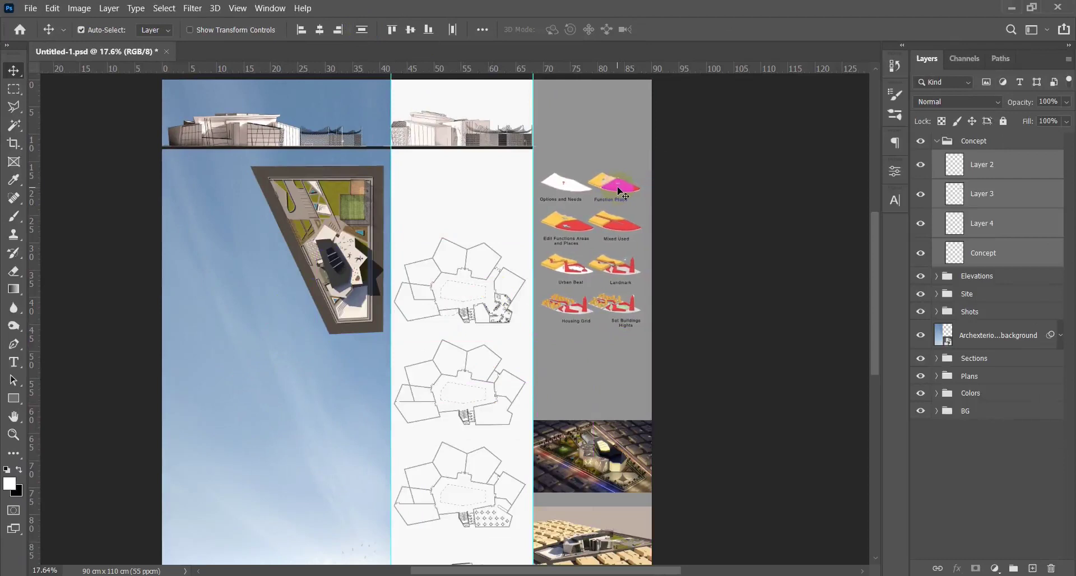
pyautogui.click(994, 147)
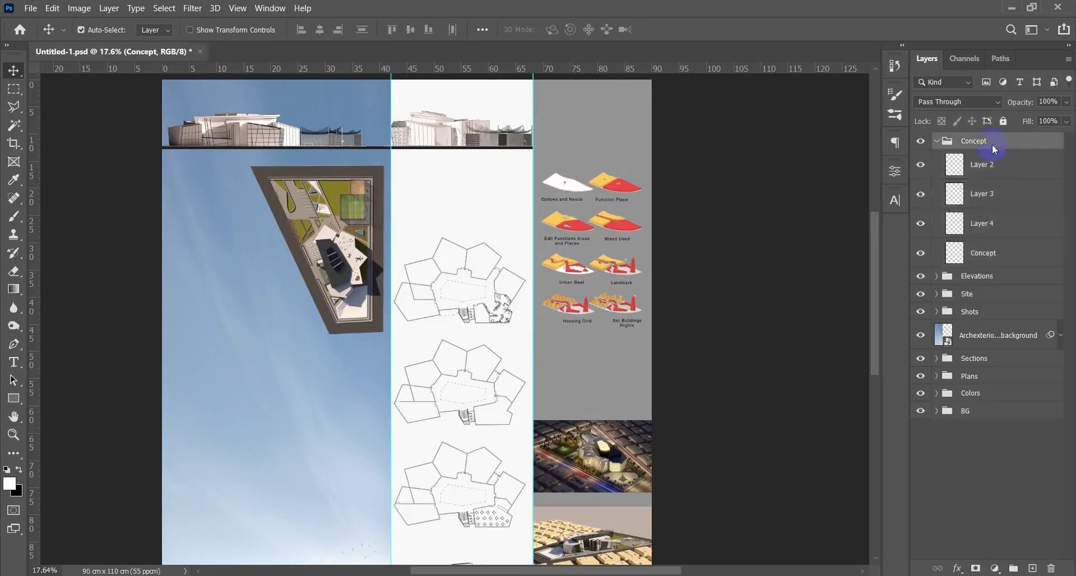
# Check the diagram rows against the site plan with temporary horizontal guides at its upper and lower edges, and remove the guides
pyautogui.moveTo(413, 67); pyautogui.dragTo(416, 166)
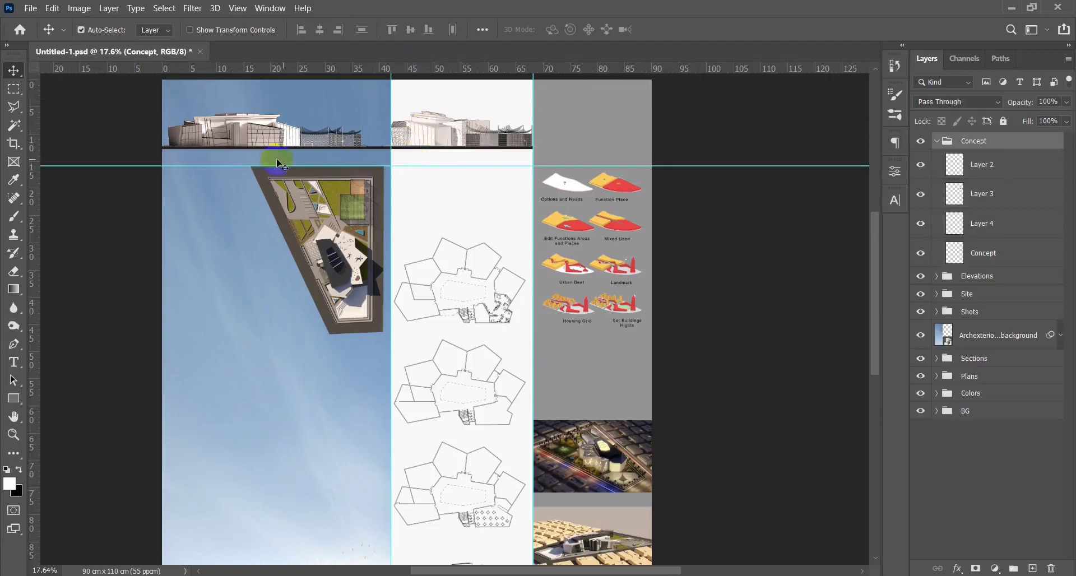
pyautogui.moveTo(522, 72); pyautogui.dragTo(494, 335)
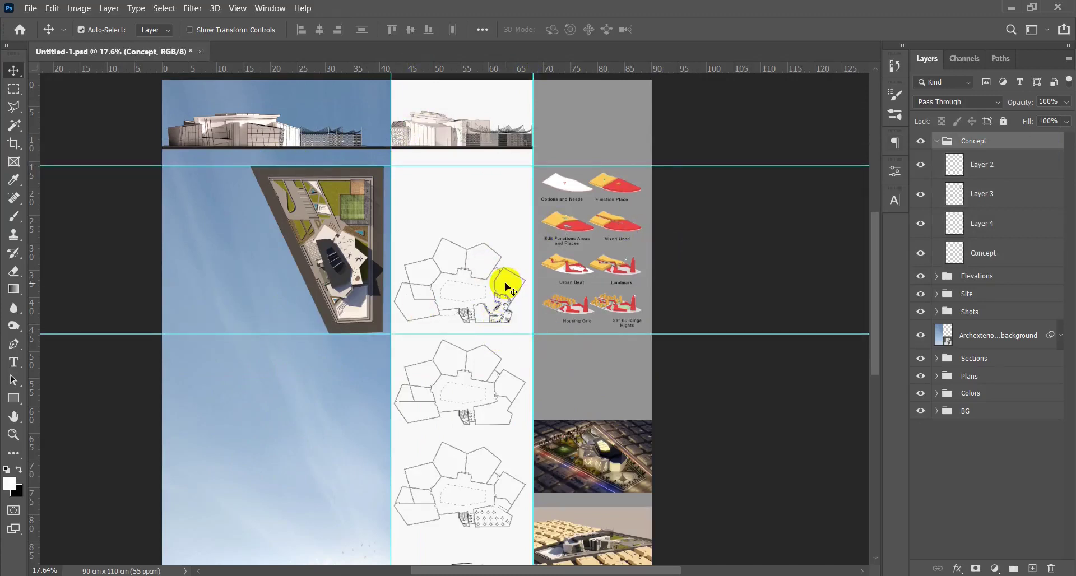
pyautogui.scroll(-4, 507, 287)
pyautogui.scroll(3, 583, 252)
pyautogui.moveTo(653, 189); pyautogui.dragTo(620, 56)
pyautogui.moveTo(627, 291); pyautogui.dragTo(631, 14)
pyautogui.scroll(-3, 521, 341)
pyautogui.scroll(3, 511, 339)
# Collapse the Concept group
pyautogui.click(961, 151)
pyautogui.click(937, 143)
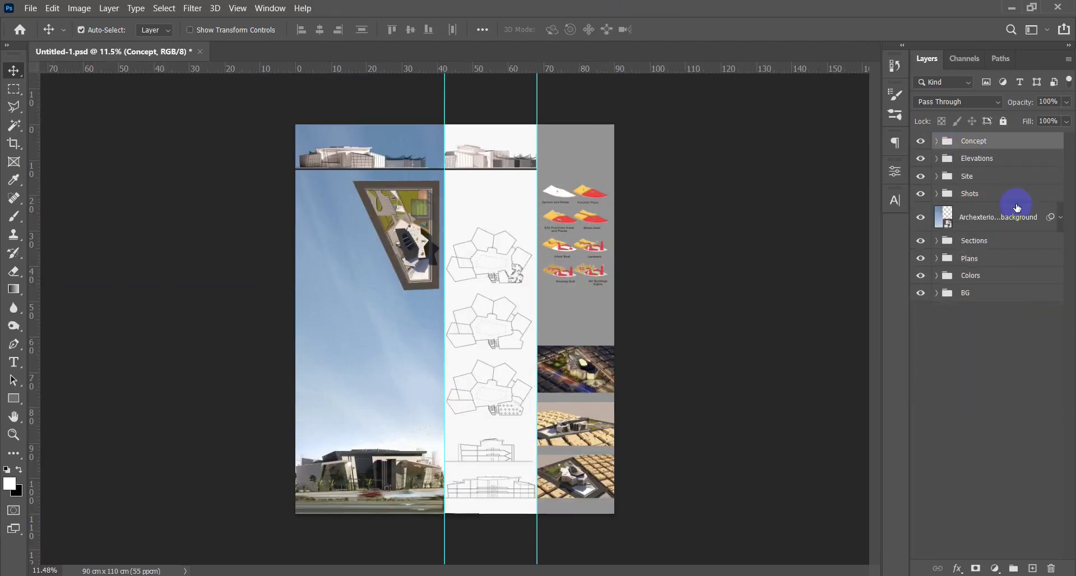
pyautogui.scroll(-2, 413, 168)
pyautogui.scroll(2, 433, 268)
pyautogui.scroll(5, 433, 267)
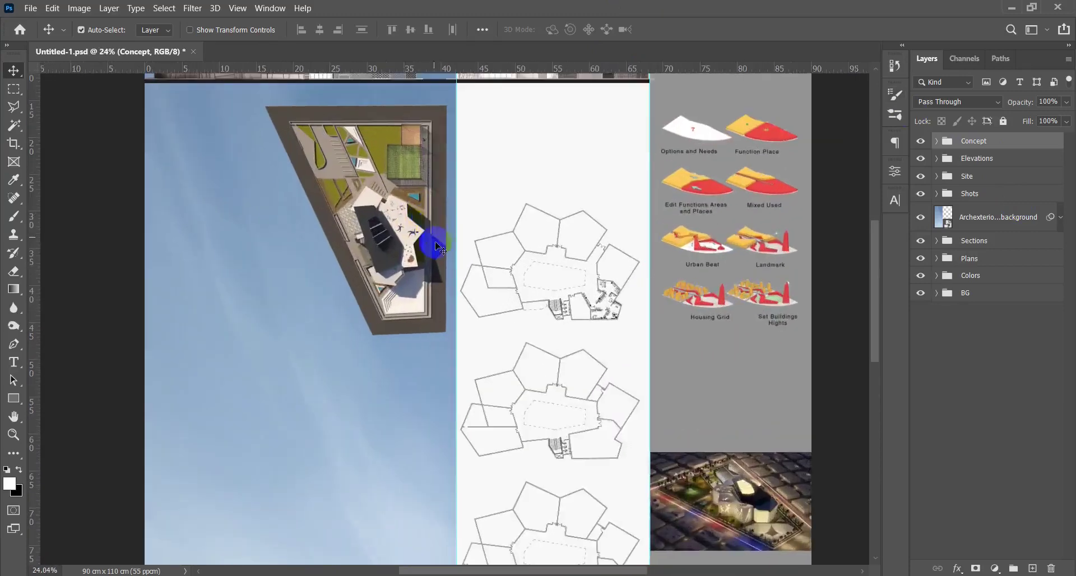
pyautogui.scroll(-5, 456, 293)
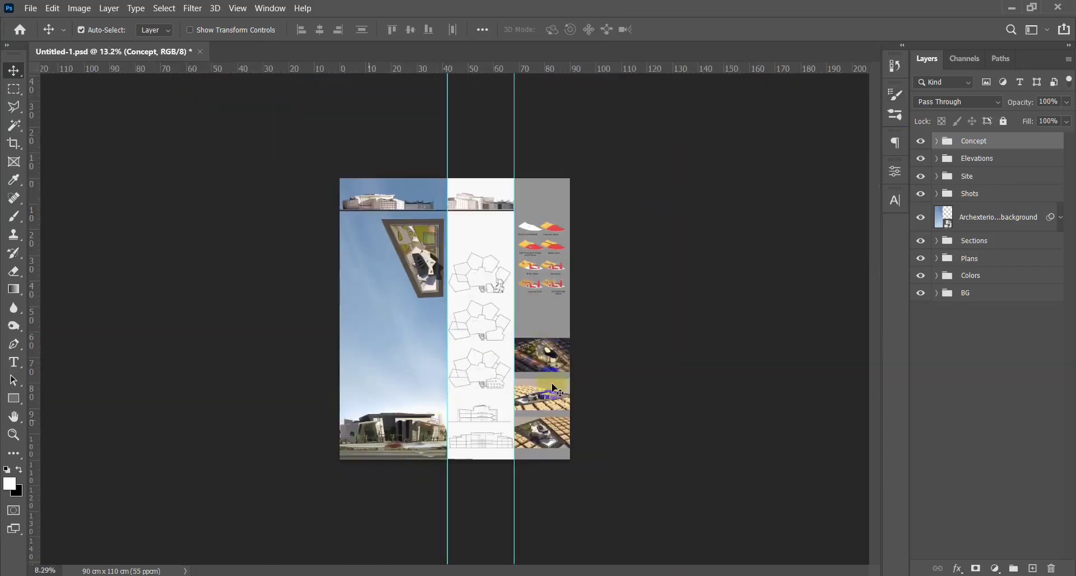
# Add the text "C" in BankGothic Lt BT on the blue header above the colored elevation
pyautogui.scroll(4, 366, 151)
pyautogui.moveTo(348, 170); pyautogui.dragTo(381, 443)
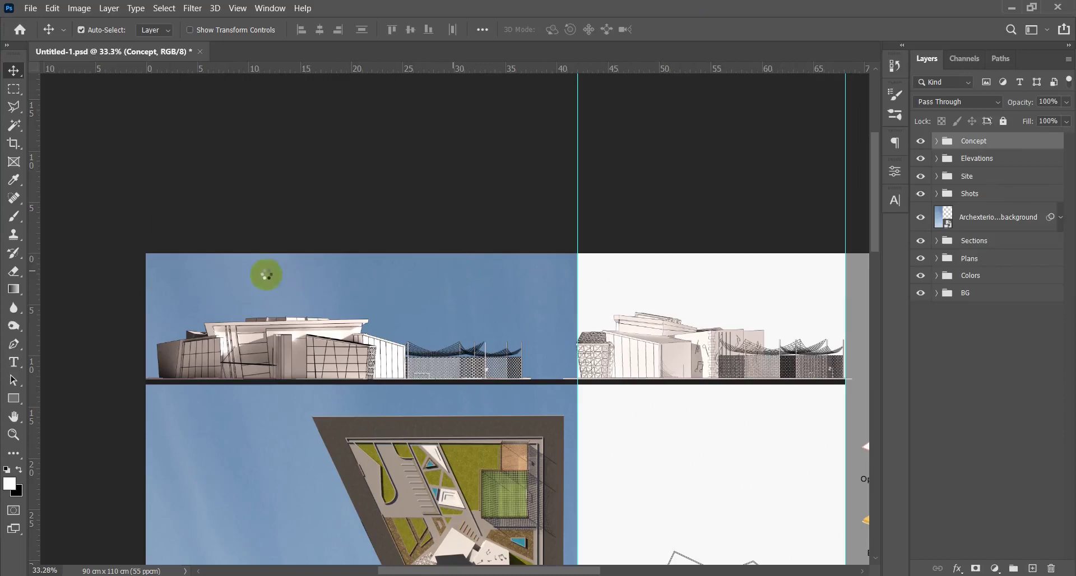
pyautogui.press('t')
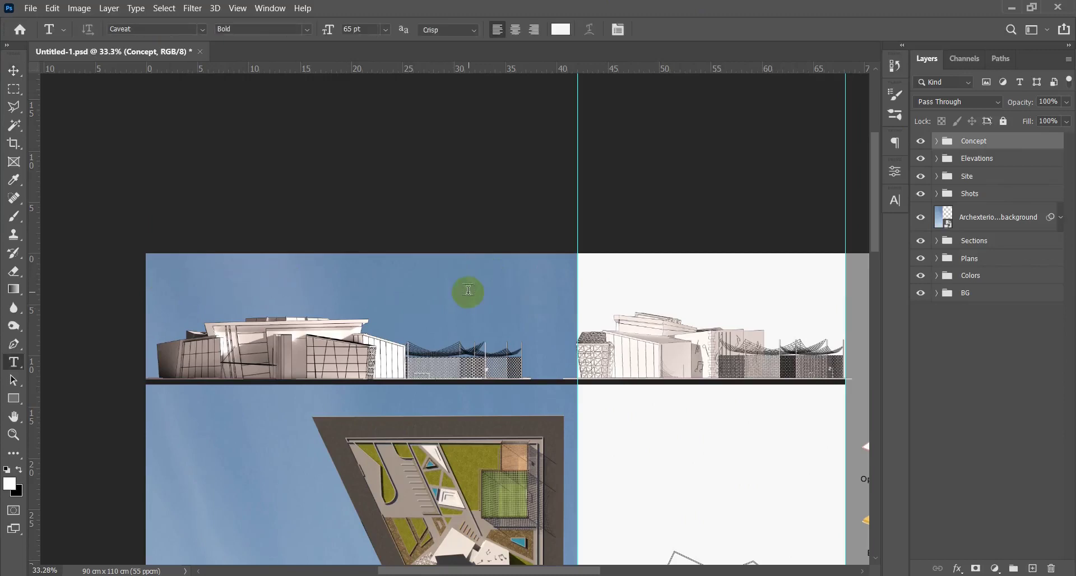
pyautogui.click(288, 286)
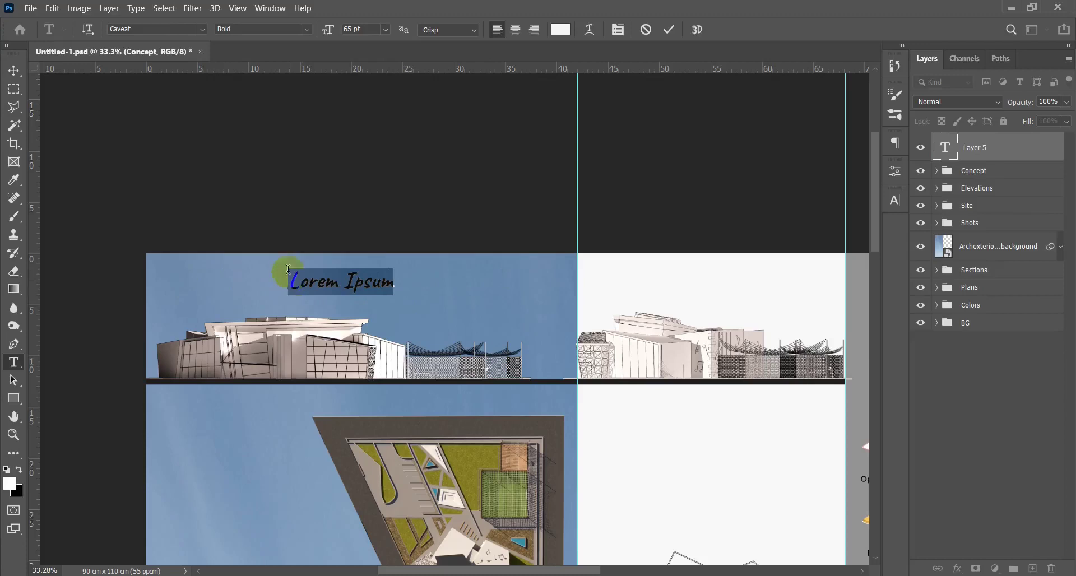
pyautogui.click(203, 29)
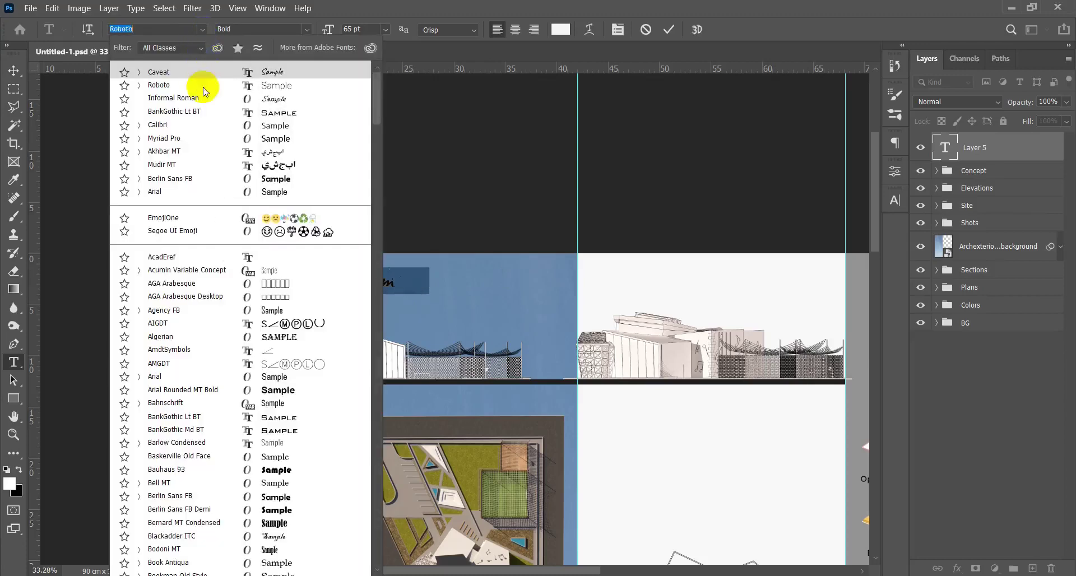
pyautogui.click(189, 116)
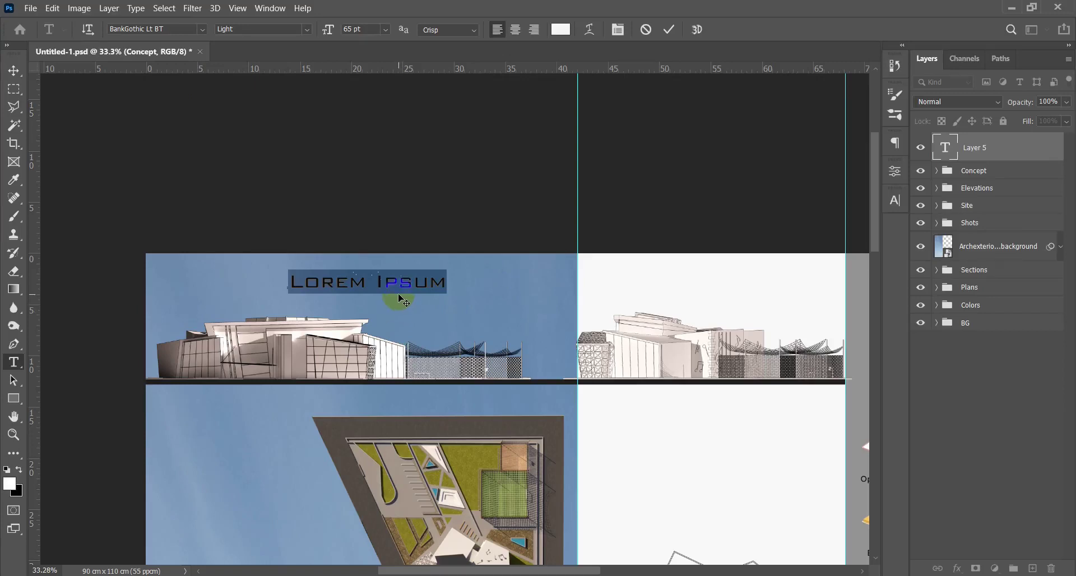
pyautogui.press('BackSpace')
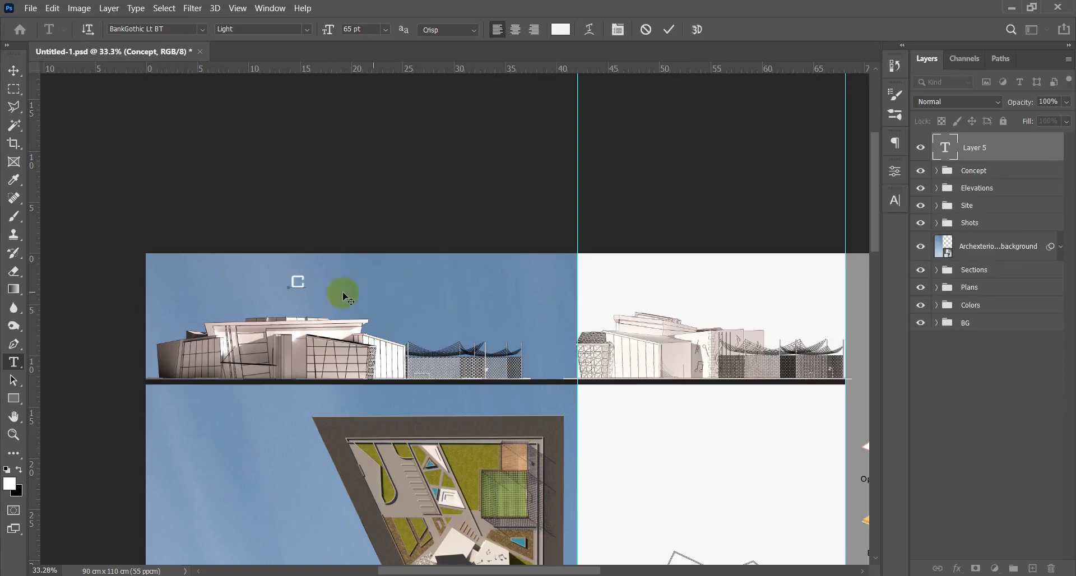
pyautogui.write('C')
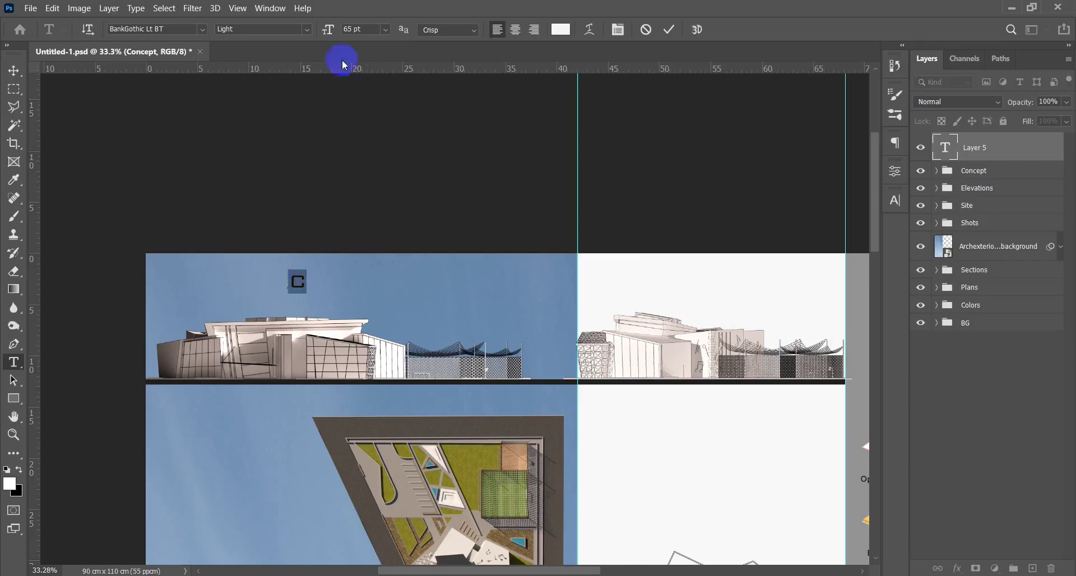
# Enlarge the "C" to 215 pt and move it to the header's upper-left corner
pyautogui.moveTo(339, 32)
pyautogui.mouseDown()
pyautogui.moveTo(328, 30)
pyautogui.moveTo(344, 29)
pyautogui.mouseUp()
pyautogui.click(312, 257)
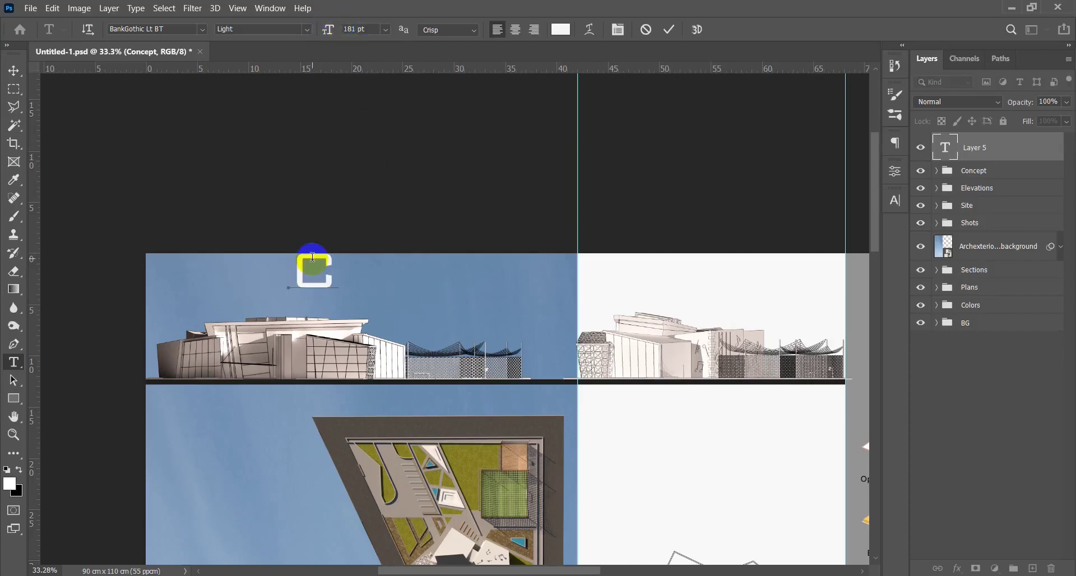
pyautogui.hotkey('ctrl', 'Return')
pyautogui.press('v')
pyautogui.moveTo(330, 264); pyautogui.dragTo(189, 283)
pyautogui.press('t')
pyautogui.doubleClick(157, 278)
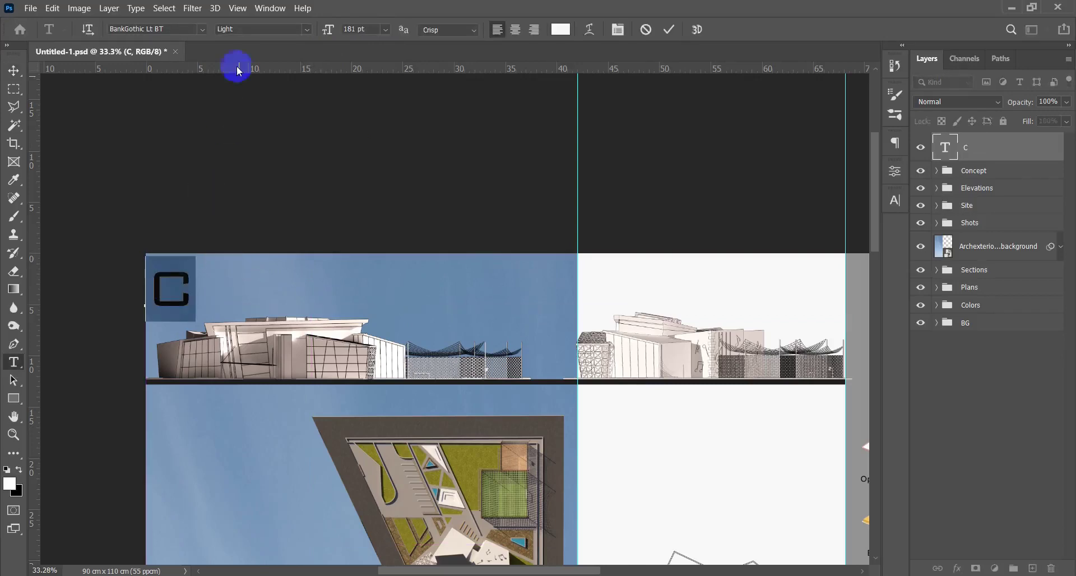
pyautogui.moveTo(325, 29); pyautogui.dragTo(345, 41)
pyautogui.click(192, 290)
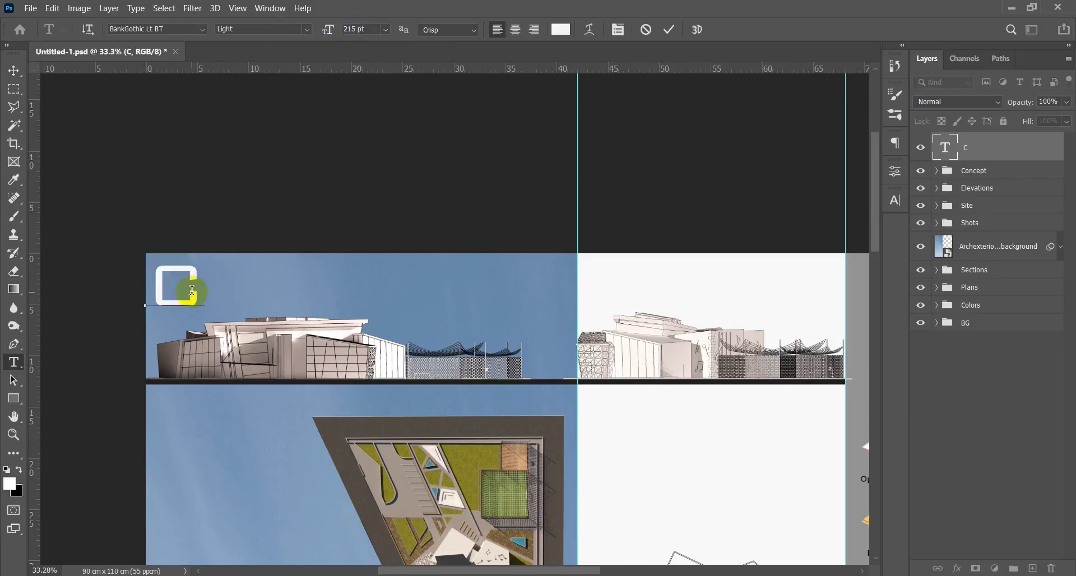
# Add a separate text "hild" beside the large C and color it dark grey 2c2c2c
pyautogui.click(239, 282)
pyautogui.click(230, 294)
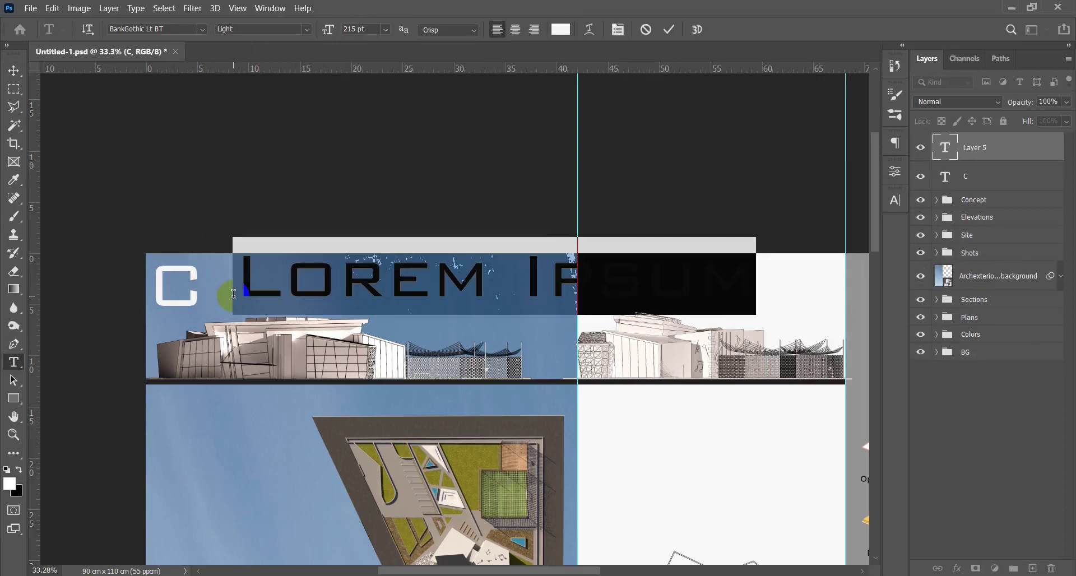
pyautogui.write('HILD')
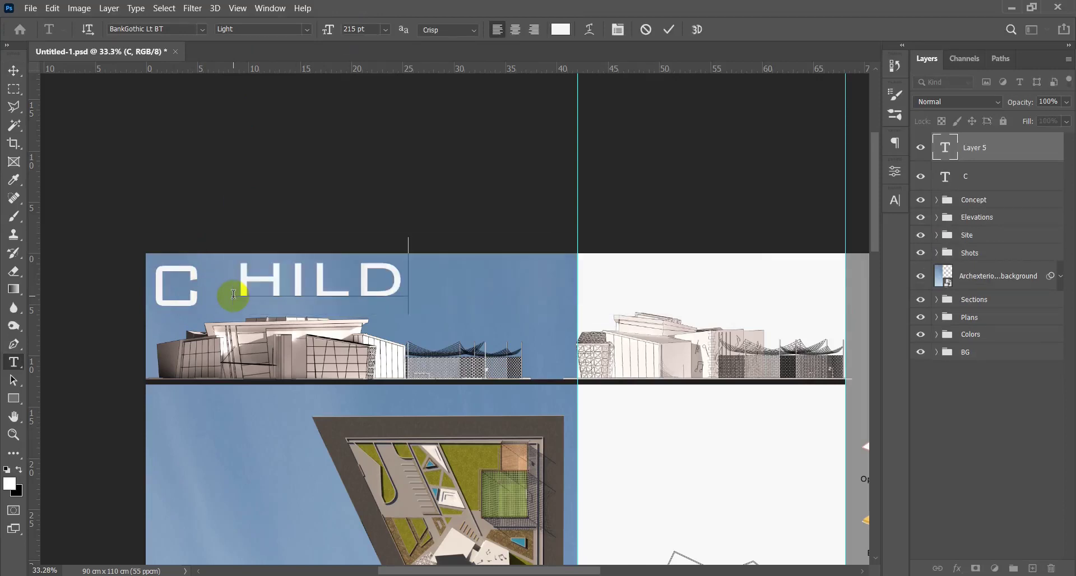
pyautogui.doubleClick(244, 286)
pyautogui.click(561, 29)
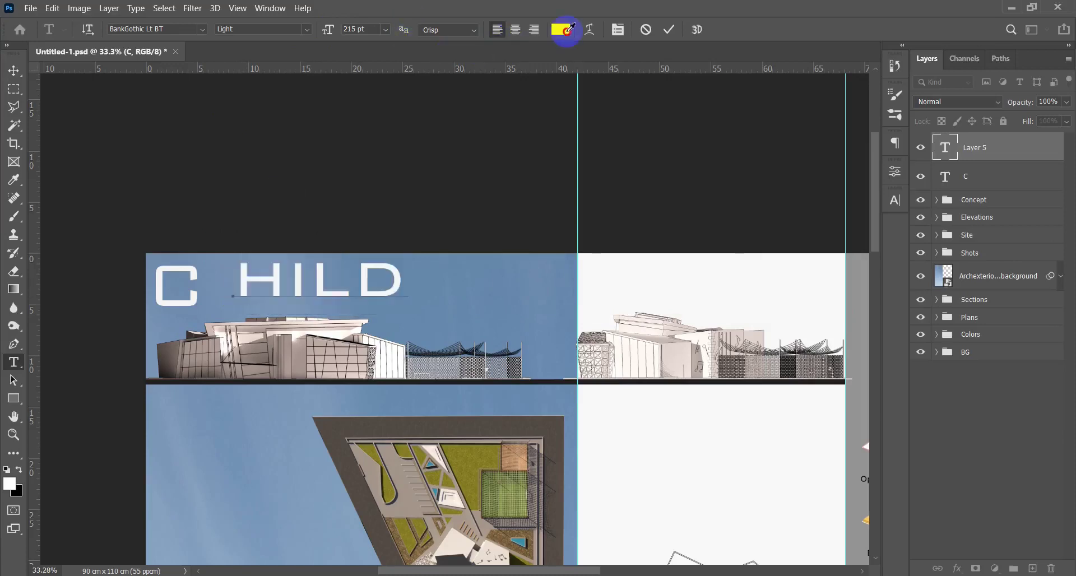
pyautogui.click(500, 370)
pyautogui.click(499, 371)
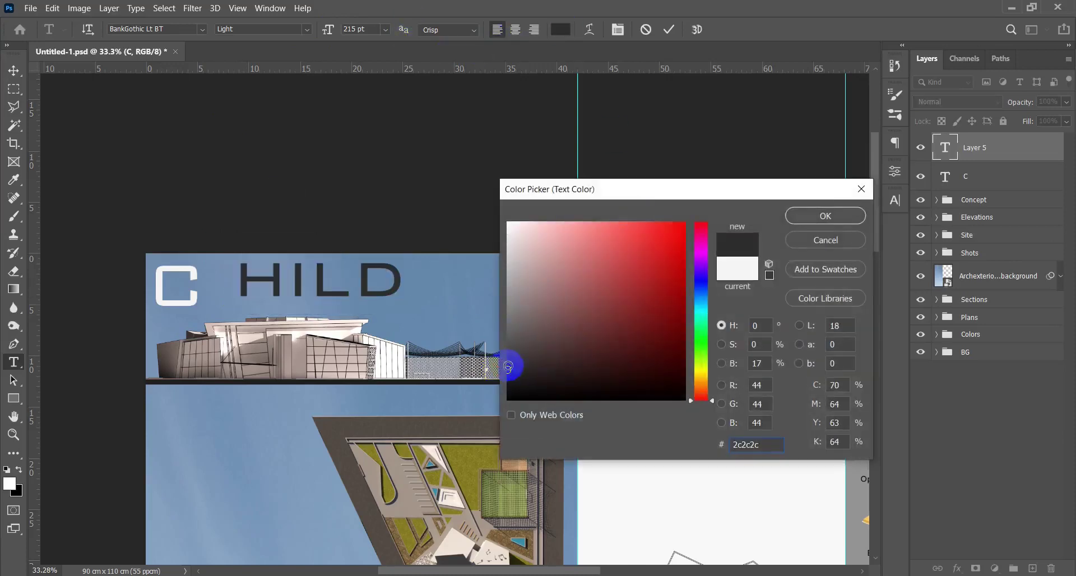
pyautogui.click(821, 216)
# Reduce the "hild" text to 103 pt and place it directly beside the large C on the same baseline
pyautogui.moveTo(333, 35); pyautogui.dragTo(312, 29)
pyautogui.click(290, 292)
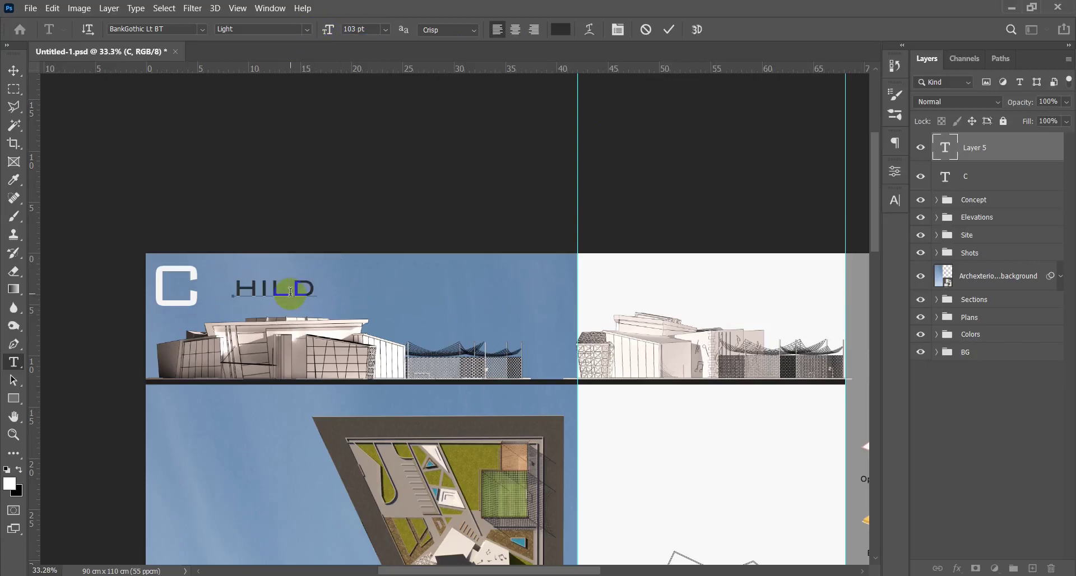
pyautogui.hotkey('ctrl', 'Return')
pyautogui.scroll(5, 237, 278)
pyautogui.moveTo(328, 343); pyautogui.dragTo(246, 370)
pyautogui.press('v')
pyautogui.scroll(-5, 334, 334)
pyautogui.scroll(3, 372, 317)
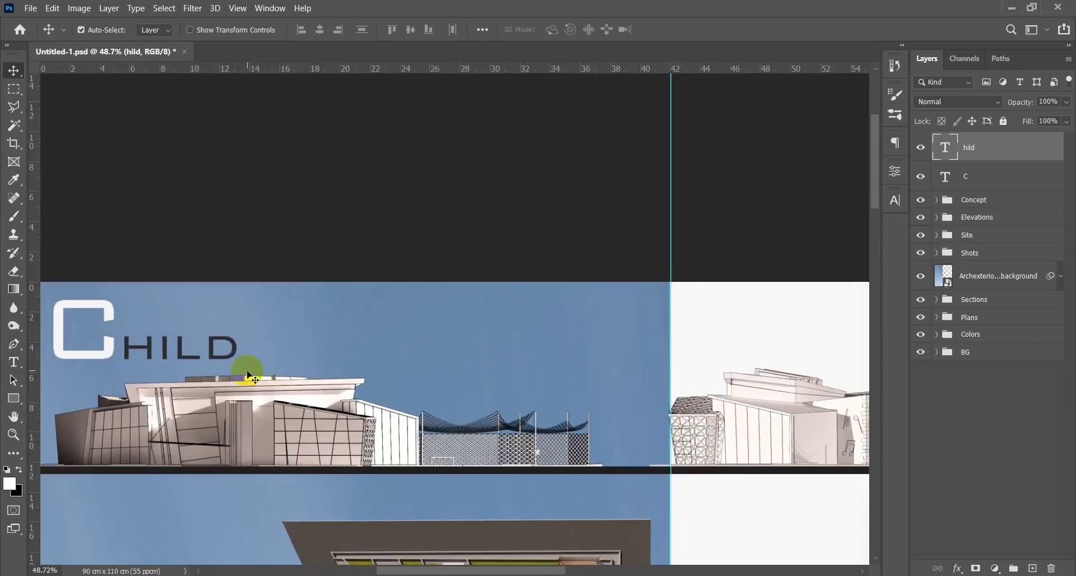
# Append "Development" to the "hild" text
pyautogui.press('t')
pyautogui.click(467, 343)
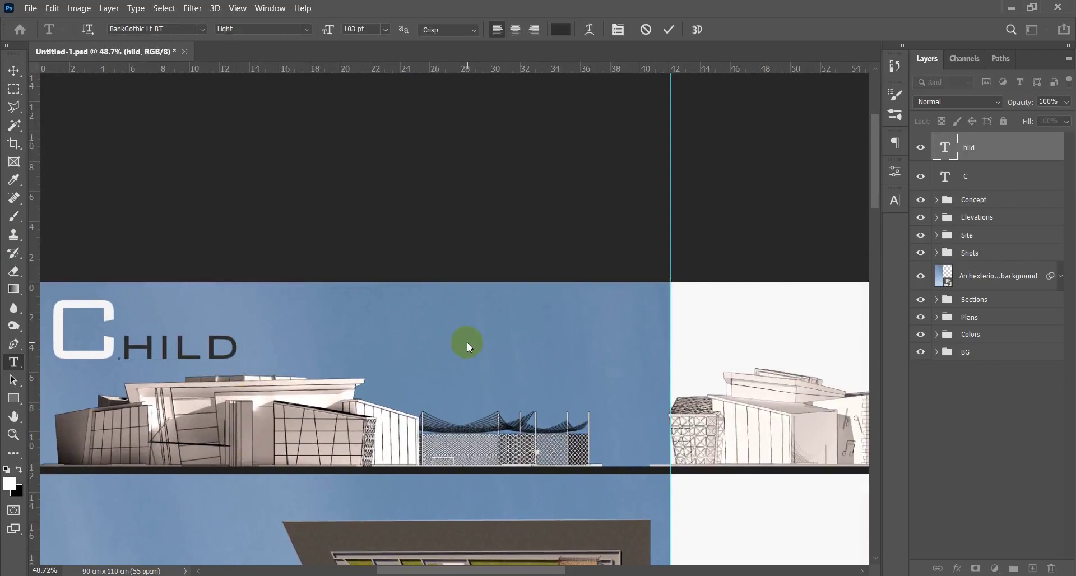
pyautogui.write('DEVEL')
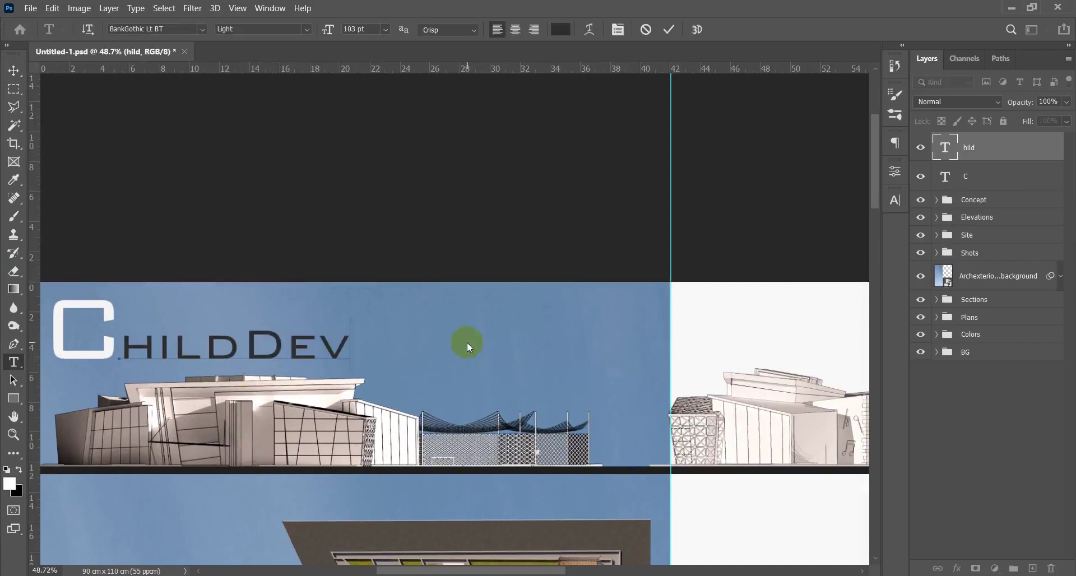
pyautogui.write('OPMENT')
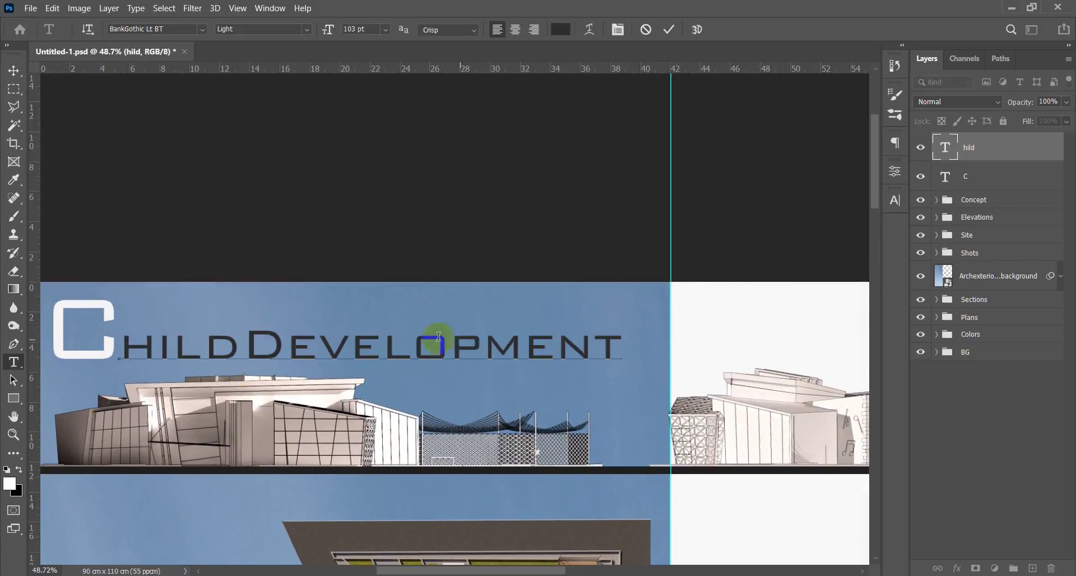
# Recolor only the letter D of "Development" to light grey e9e9e9
pyautogui.click(269, 351)
pyautogui.moveTo(254, 348); pyautogui.dragTo(266, 350)
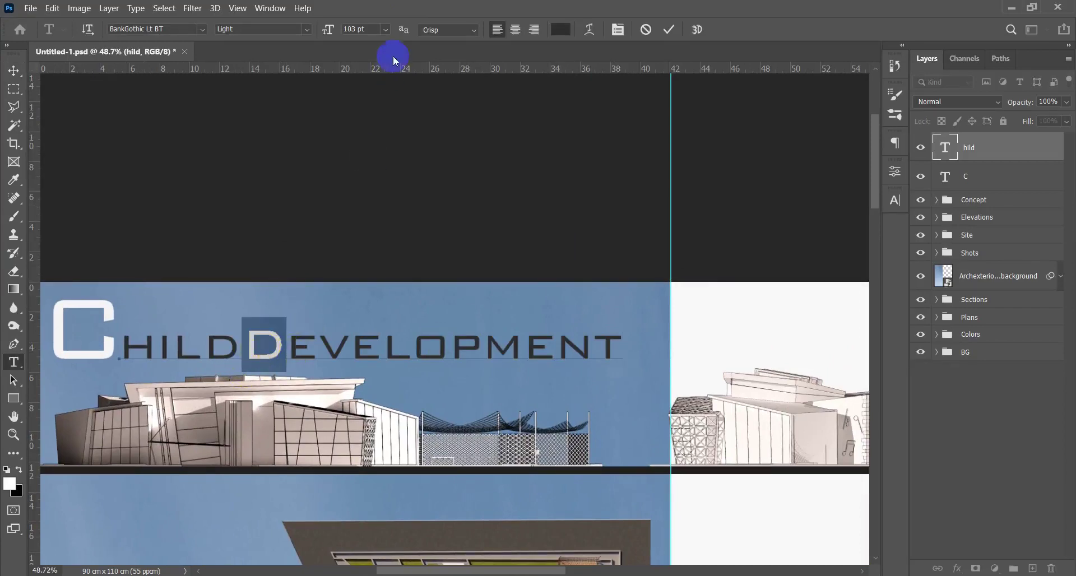
pyautogui.click(560, 29)
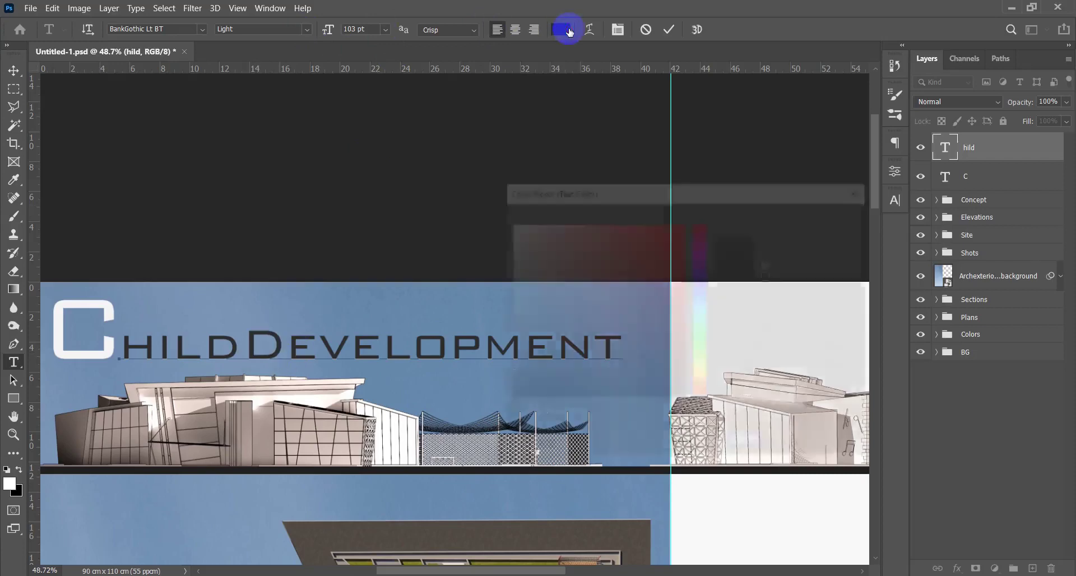
pyautogui.moveTo(594, 270); pyautogui.dragTo(498, 236)
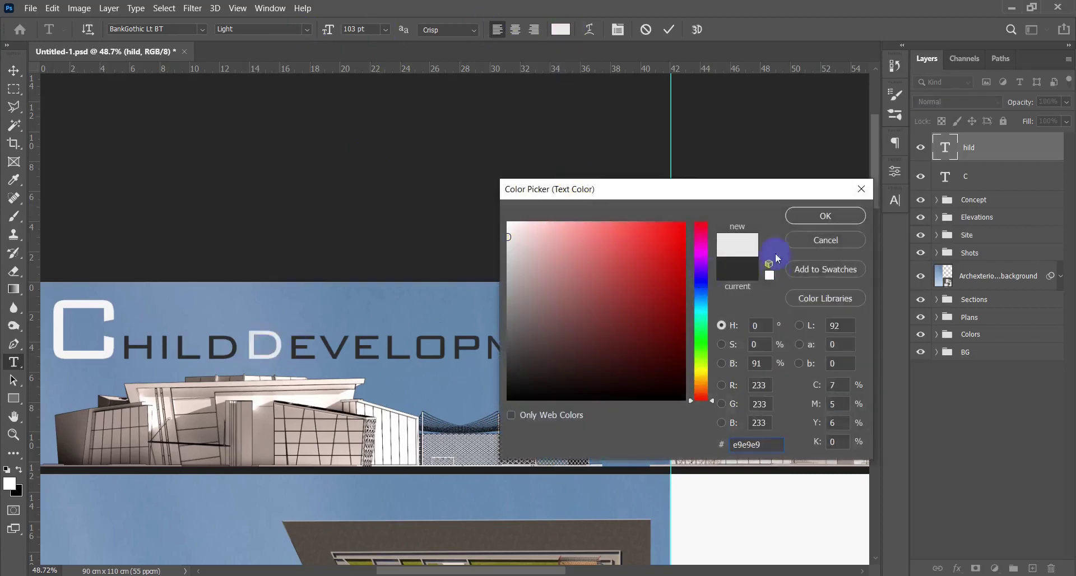
pyautogui.click(809, 216)
pyautogui.click(513, 341)
pyautogui.hotkey('ctrl', 'Return')
# Duplicate the "hildDevelopment" text directly above the original and replace the copy's wording with "enter"
pyautogui.press('v')
pyautogui.scroll(-5, 481, 367)
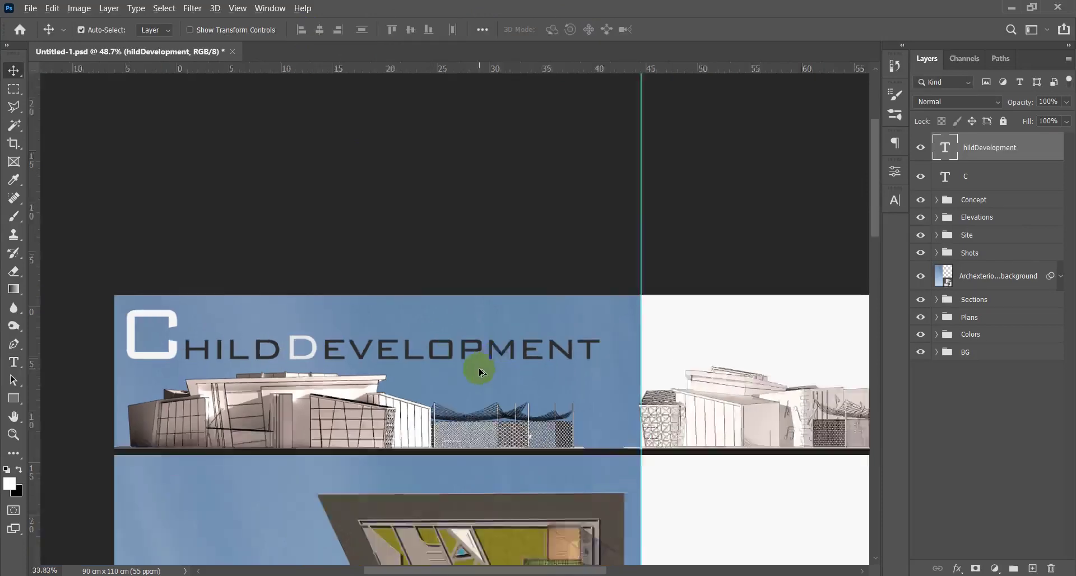
pyautogui.scroll(4, 421, 374)
pyautogui.scroll(2, 423, 376)
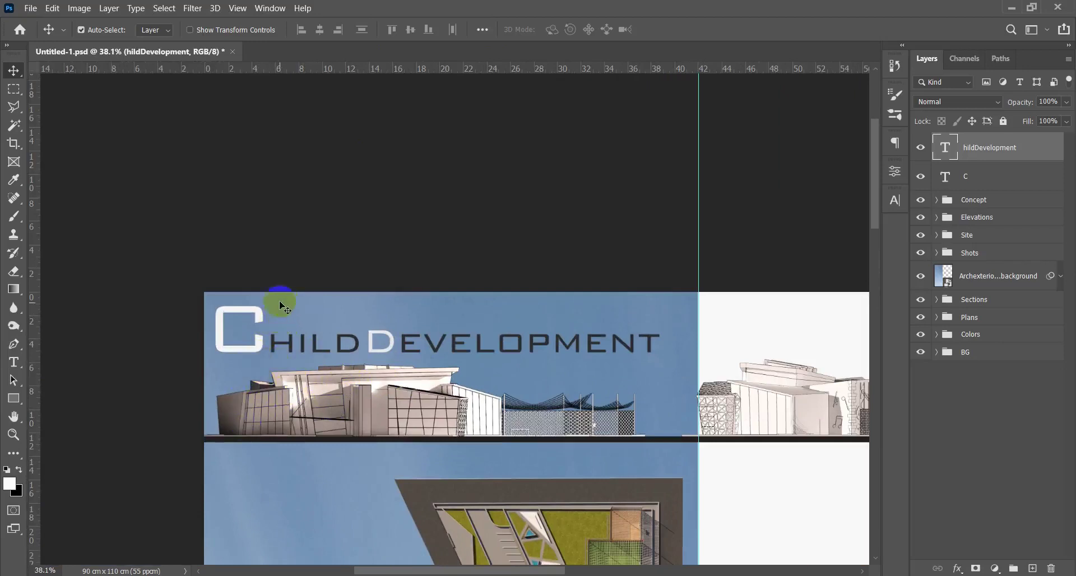
pyautogui.scroll(4, 273, 326)
pyautogui.moveTo(325, 391); pyautogui.dragTo(306, 367)
pyautogui.press('t')
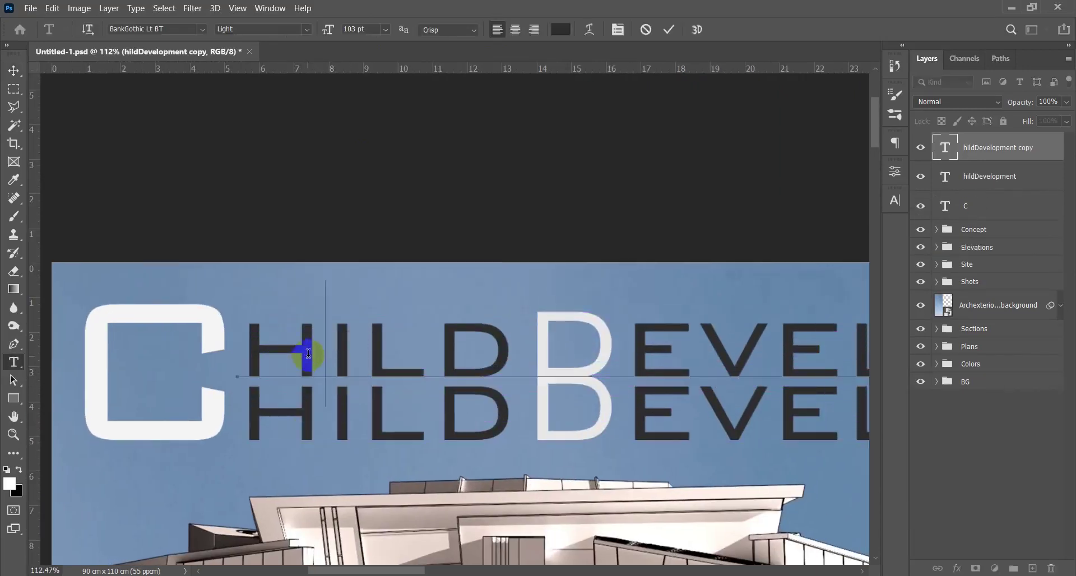
pyautogui.doubleClick(312, 354)
pyautogui.write('enter')
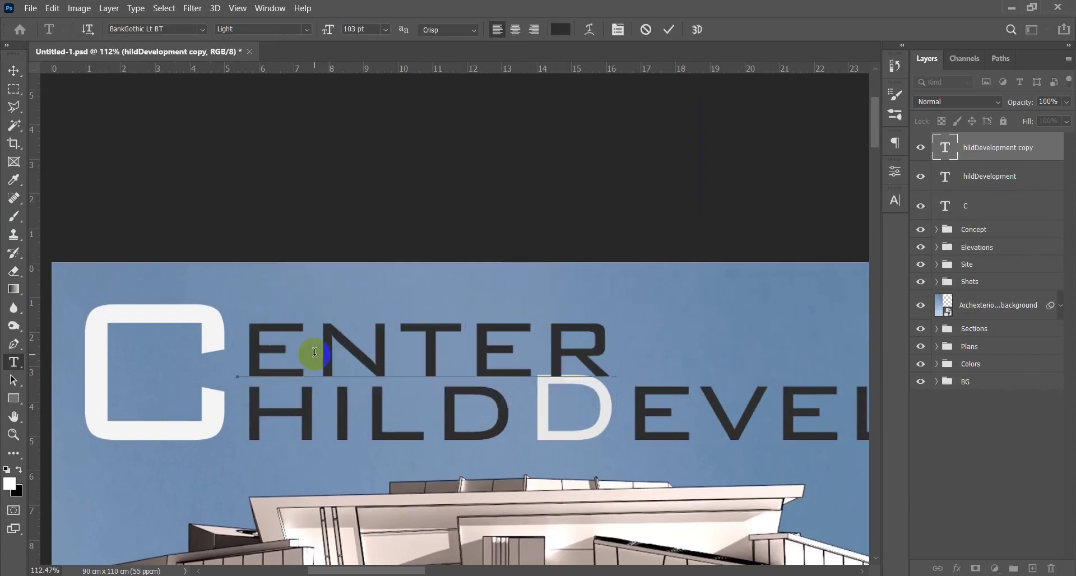
# Reduce the "enter" text to 74 pt
pyautogui.doubleClick(315, 354)
pyautogui.moveTo(332, 34); pyautogui.dragTo(312, 32)
pyautogui.hotkey('ctrl', 'Return')
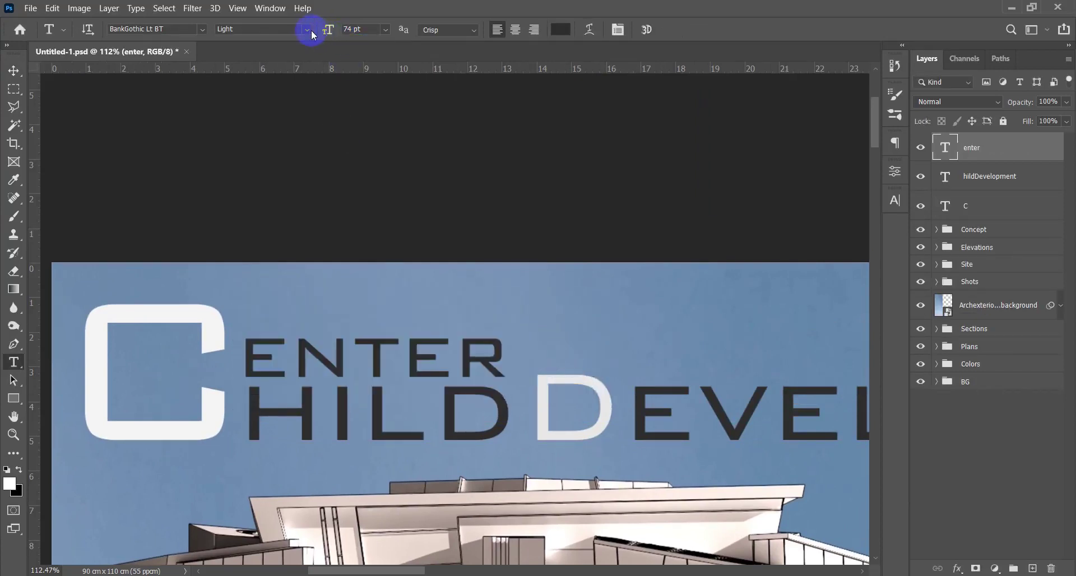
# Nudge the "enter" text right and up so it lines up with the start of the line below, leaving a small gap
pyautogui.press('v')
pyautogui.press('Right')
pyautogui.press('Right')
pyautogui.press('Right')
pyautogui.press('Right')
pyautogui.press('Up')
pyautogui.press('Up')
pyautogui.press('Up')
pyautogui.press('Up')
pyautogui.press('Up')
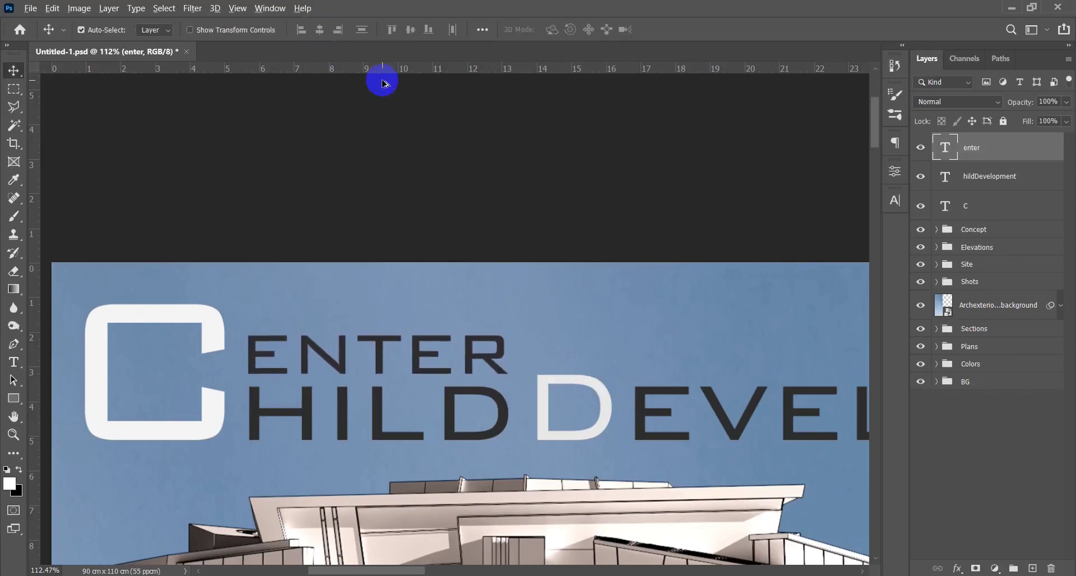
# Examine the title's size and placement against the whole board layout
pyautogui.scroll(-9, 378, 184)
pyautogui.scroll(2, 390, 188)
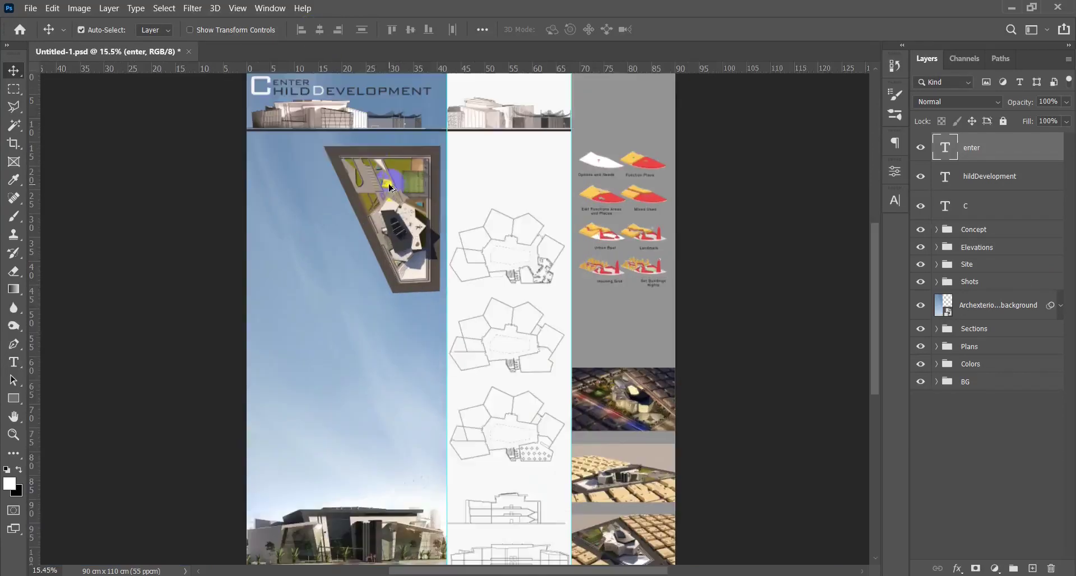
pyautogui.scroll(-2, 318, 164)
pyautogui.scroll(1, 349, 165)
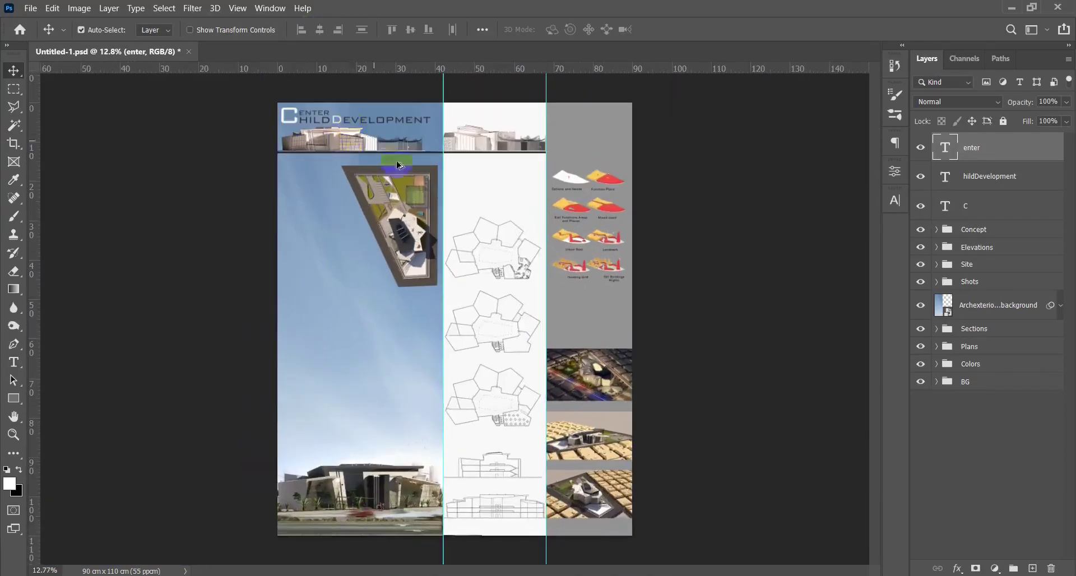
pyautogui.scroll(-3, 446, 190)
pyautogui.scroll(6, 446, 191)
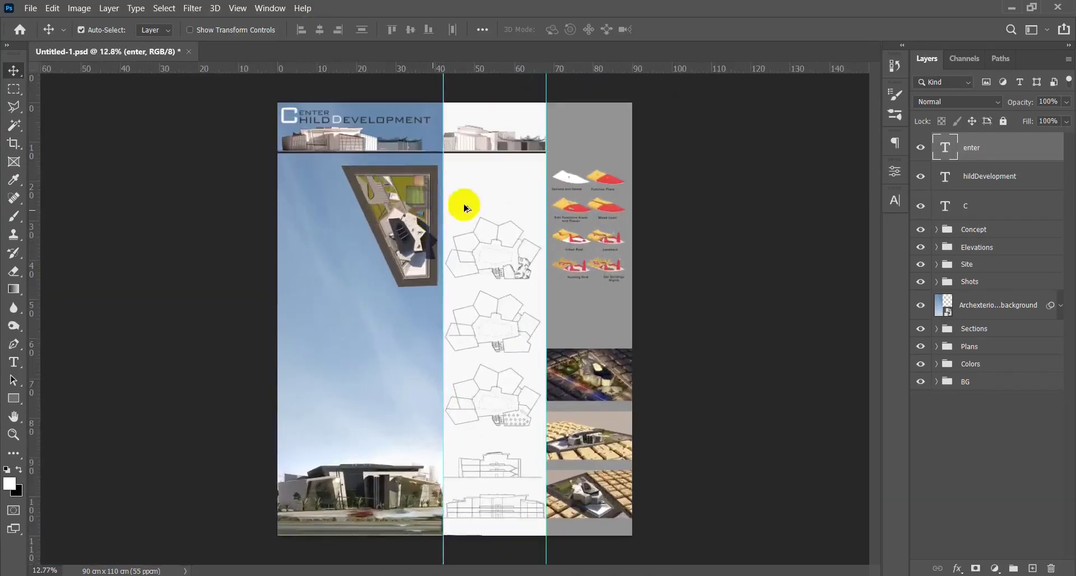
# Duplicate the title's large "C" straight down below the elevation strip and replace the copy's letter with "M"
pyautogui.scroll(1, 392, 154)
pyautogui.scroll(1, 312, 211)
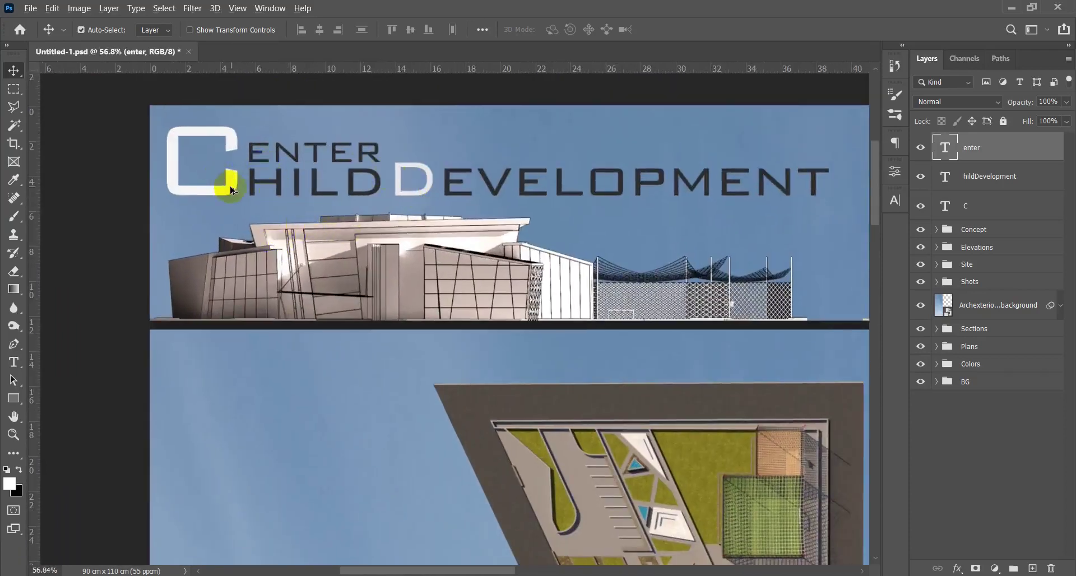
pyautogui.moveTo(233, 202); pyautogui.dragTo(233, 400)
pyautogui.press('t')
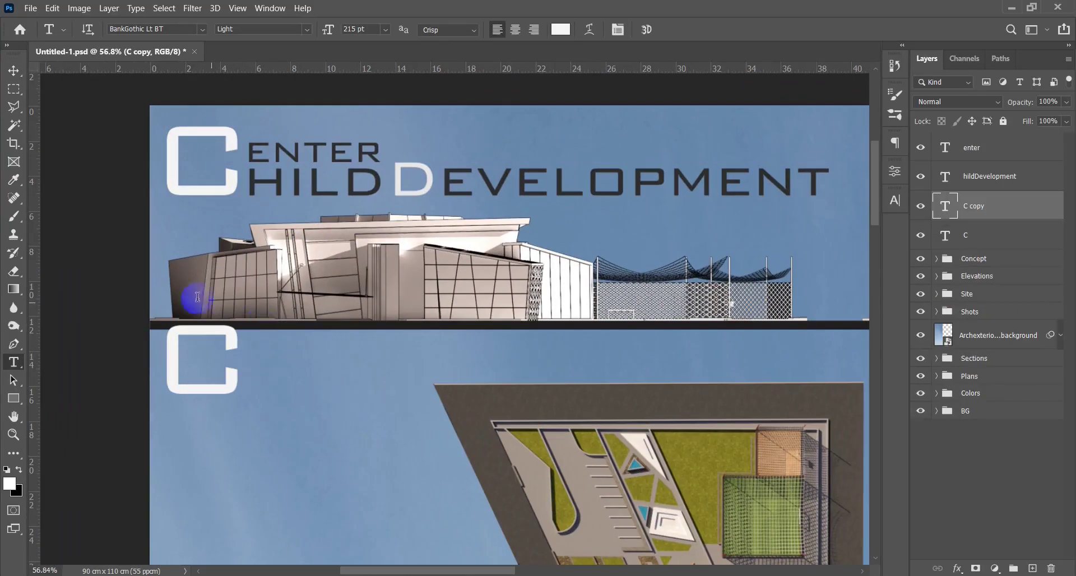
pyautogui.doubleClick(199, 371)
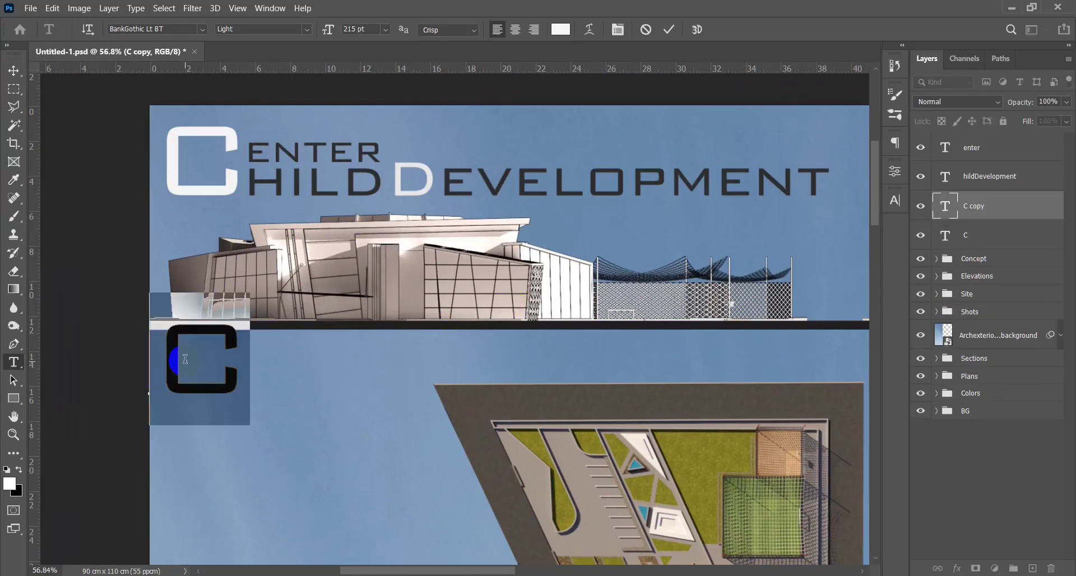
pyautogui.write('M')
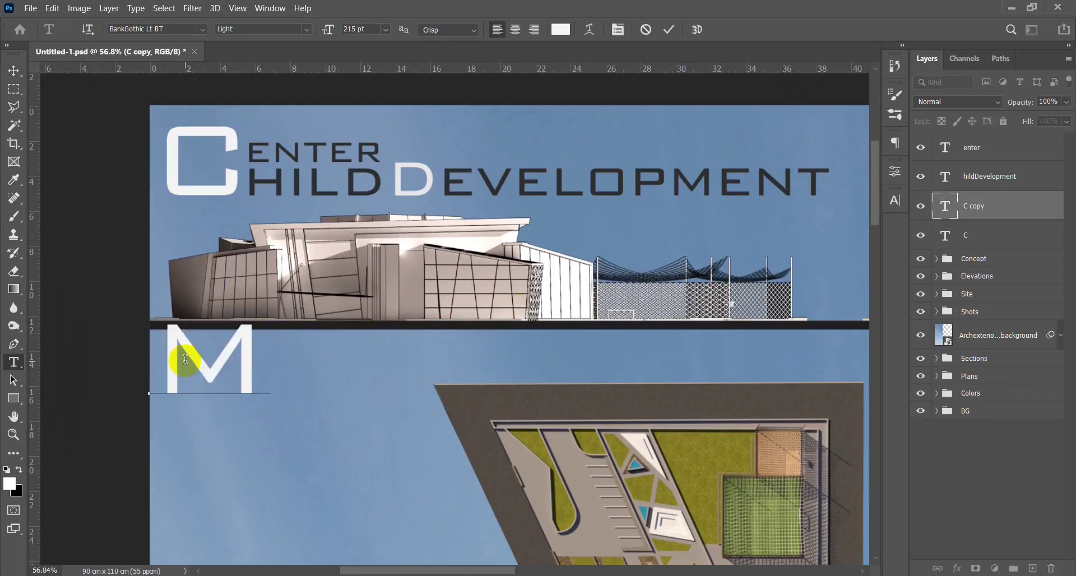
pyautogui.hotkey('ctrl', 'Return')
# Reduce the "M" to 140 pt and shift it slightly up and right to align with the large "C" above
pyautogui.doubleClick(188, 360)
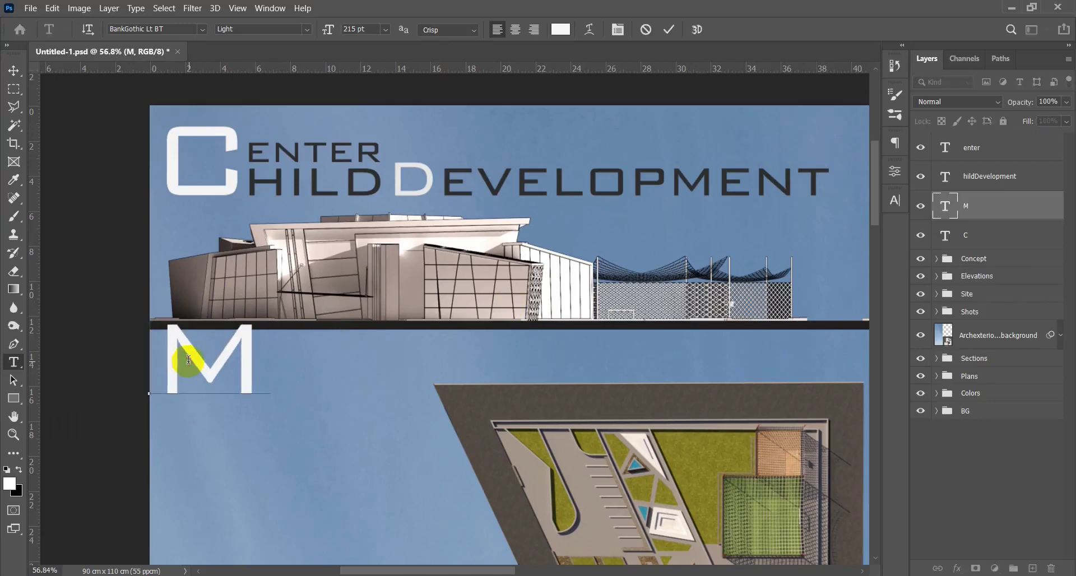
pyautogui.moveTo(328, 31); pyautogui.dragTo(278, 34)
pyautogui.click(185, 371)
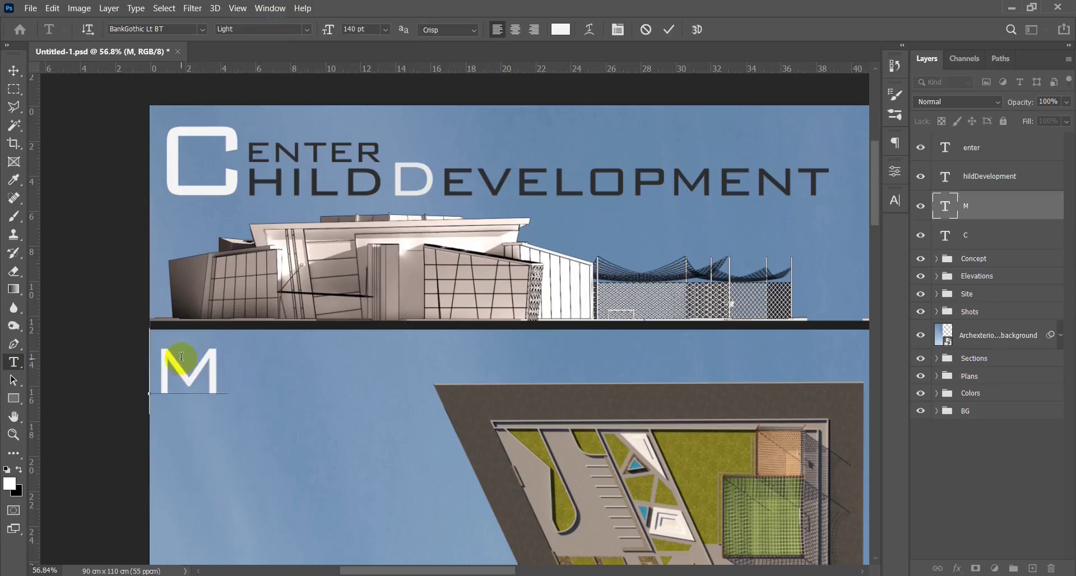
pyautogui.hotkey('ctrl', 'Return')
pyautogui.press('v')
pyautogui.moveTo(209, 361); pyautogui.dragTo(221, 352)
# Duplicate the "enter" text down beside the "M" and change the copy's wording to "ain Elevation"
pyautogui.moveTo(312, 151); pyautogui.dragTo(282, 373)
pyautogui.press('t')
pyautogui.doubleClick(306, 371)
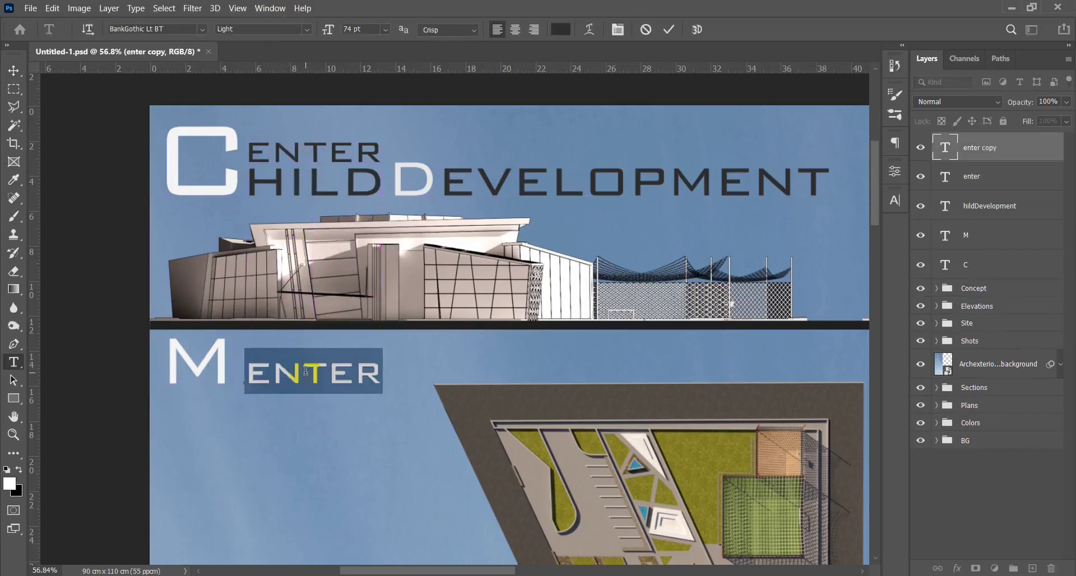
pyautogui.write('AIN')
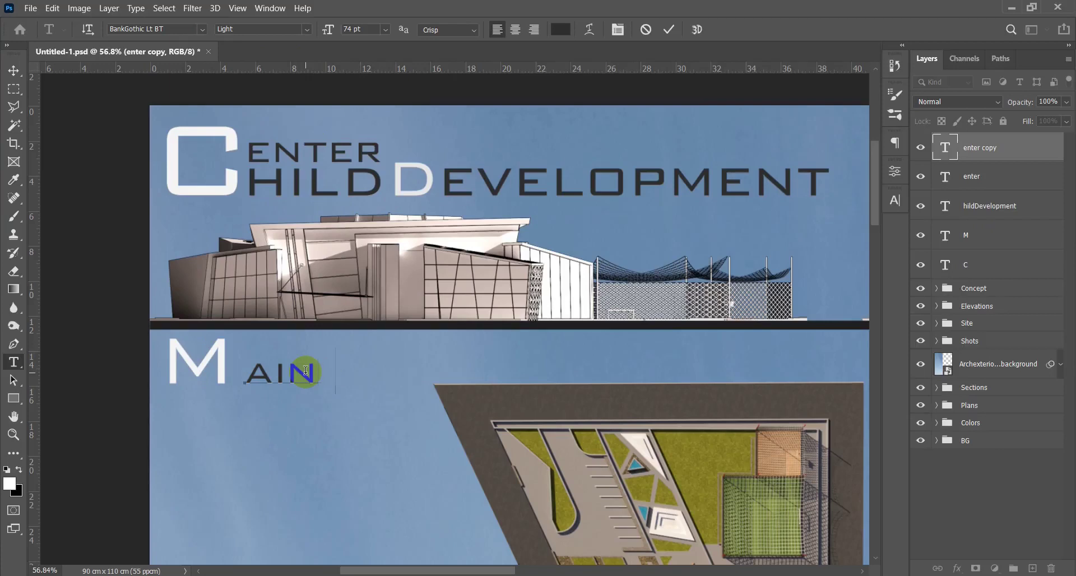
pyautogui.write(' ELEATION')
pyautogui.click(424, 377)
pyautogui.write('V')
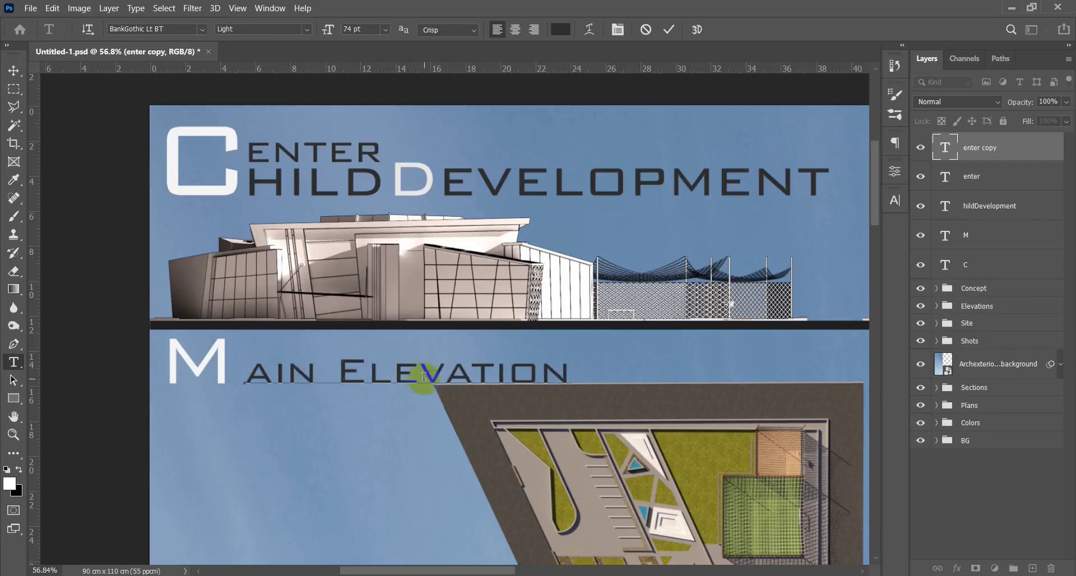
pyautogui.hotkey('ctrl', 'Return')
# Nudge the "ain Elevation" text left and up so it sits close beside the "M", centred on its height
pyautogui.press('v')
pyautogui.press('Left')
pyautogui.press('Left')
pyautogui.press('Left')
pyautogui.press('Left')
pyautogui.press('Left')
pyautogui.press('Left')
pyautogui.press('Left')
pyautogui.press('Left')
pyautogui.press('Left')
pyautogui.press('Left')
pyautogui.press('Left')
pyautogui.press('Left')
pyautogui.press('Left')
pyautogui.press('Left')
pyautogui.press('Left')
pyautogui.press('Left')
pyautogui.press('Left')
pyautogui.press('Left')
pyautogui.press('Left')
pyautogui.press('Left')
pyautogui.press('Up')
pyautogui.press('Up')
pyautogui.press('Up')
pyautogui.press('Up')
pyautogui.press('Up')
pyautogui.press('Up')
pyautogui.press('Up')
pyautogui.press('Up')
pyautogui.press('Up')
pyautogui.press('Up')
pyautogui.press('Up')
pyautogui.press('Up')
pyautogui.press('Up')
pyautogui.press('Up')
pyautogui.press('Up')
pyautogui.press('Up')
pyautogui.press('Up')
pyautogui.press('Up')
pyautogui.press('Up')
pyautogui.press('Up')
pyautogui.press('Right')
pyautogui.press('Right')
pyautogui.press('Right')
pyautogui.press('Right')
pyautogui.press('Right')
pyautogui.press('Right')
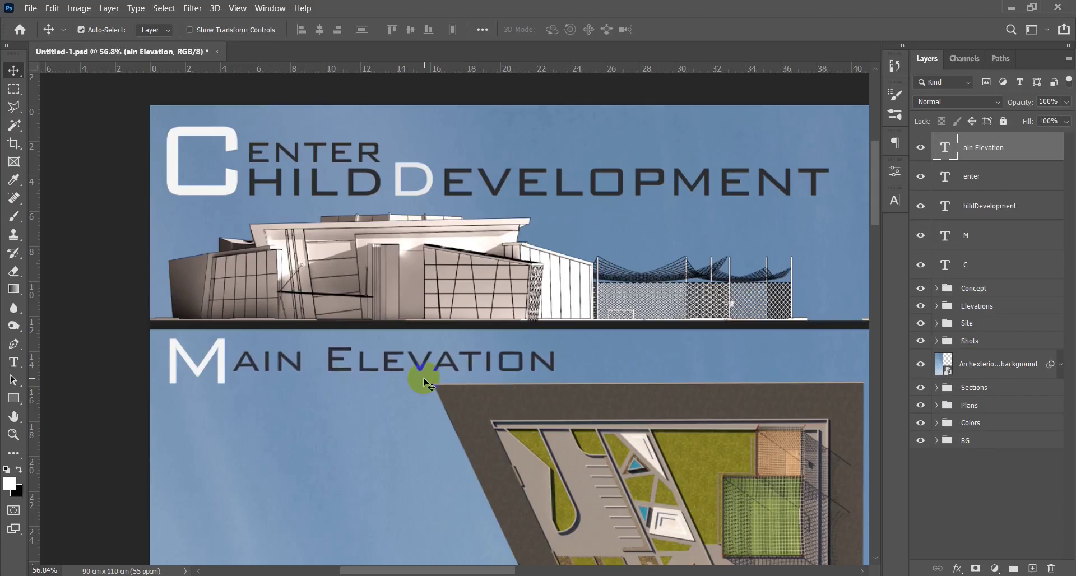
# Examine the "Main Elevation" label against the whole board and the empty sky area around the site plan
pyautogui.scroll(-12, 485, 335)
pyautogui.hotkey('ctrl', '0')
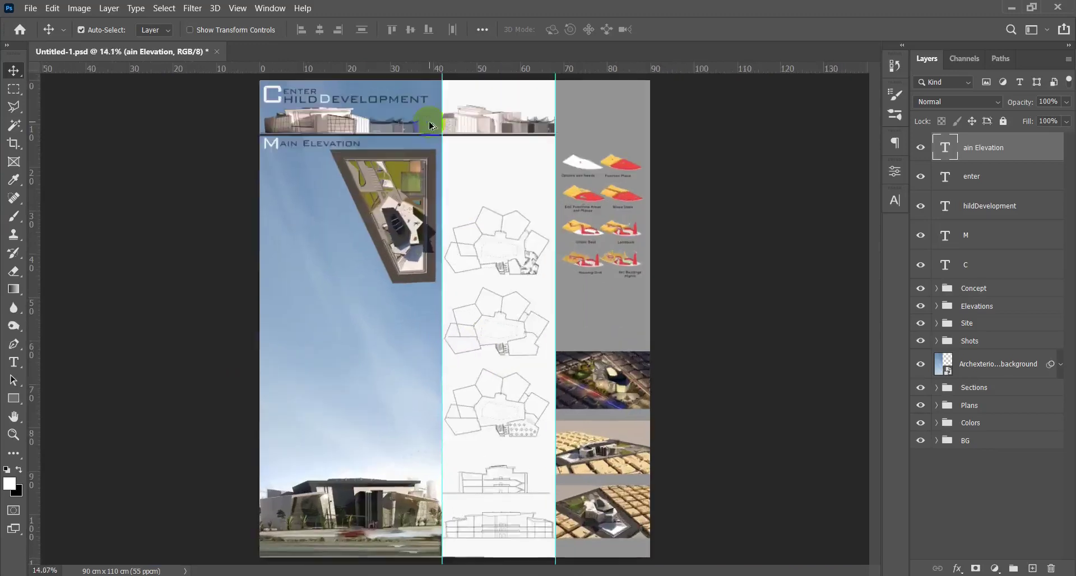
pyautogui.scroll(-3, 389, 149)
pyautogui.scroll(2, 392, 162)
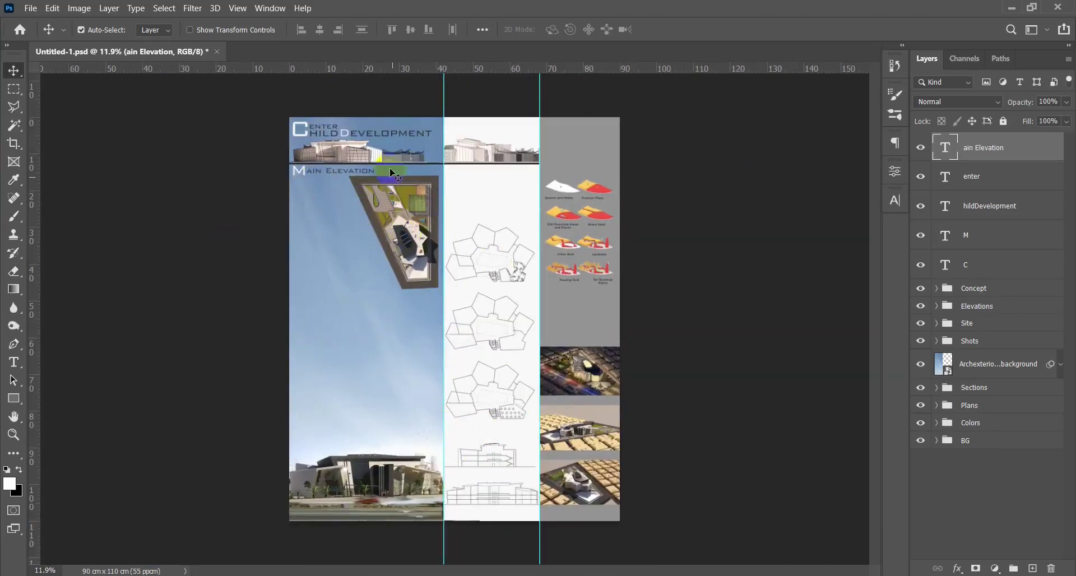
pyautogui.scroll(6, 392, 162)
pyautogui.scroll(-10, 369, 325)
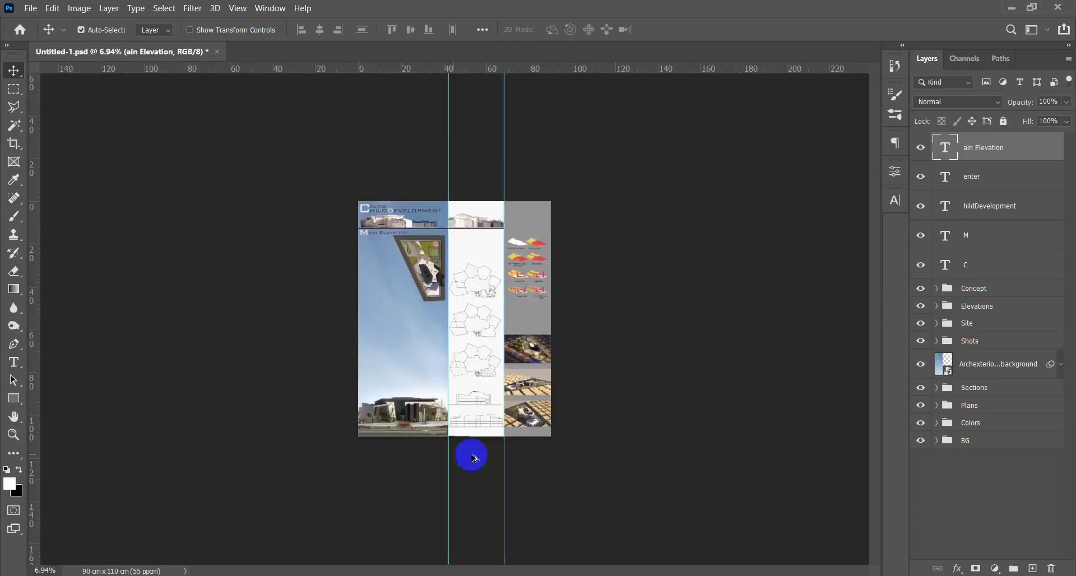
pyautogui.scroll(3, 498, 407)
pyautogui.scroll(1, 496, 408)
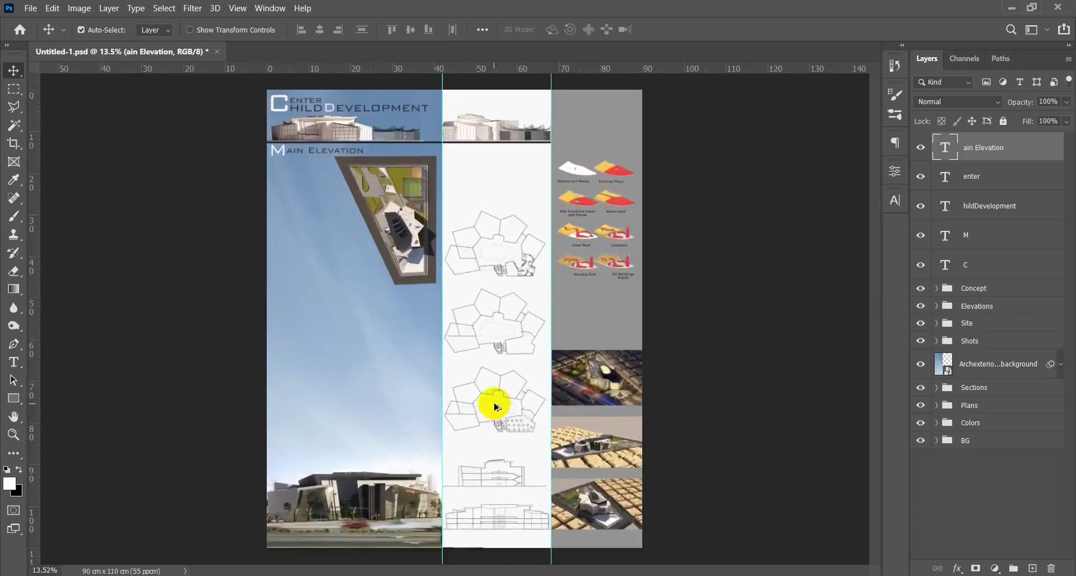
pyautogui.scroll(-10, 458, 305)
pyautogui.scroll(10, 455, 275)
pyautogui.scroll(3, 321, 243)
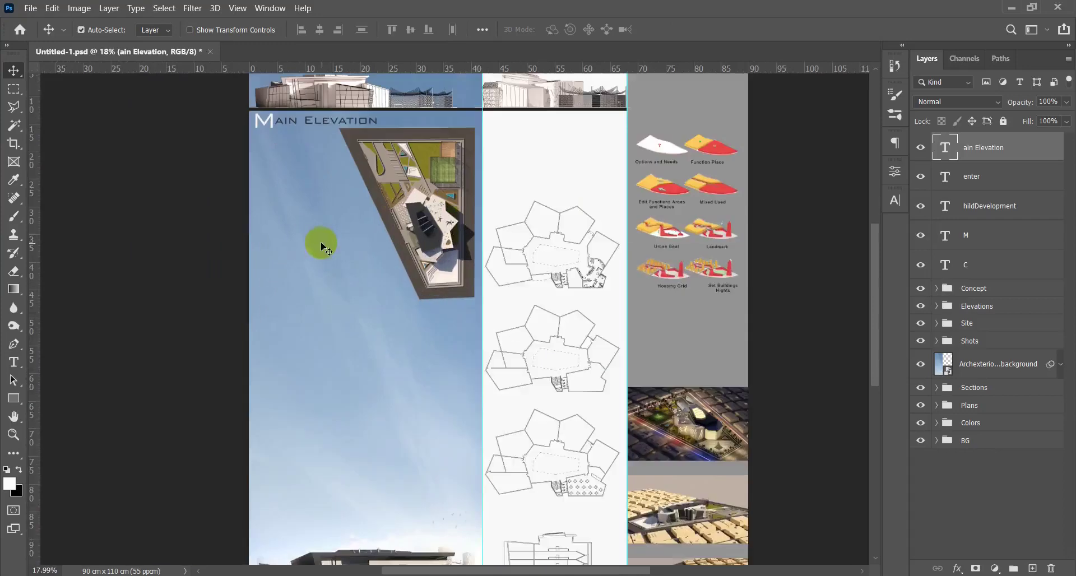
pyautogui.moveTo(317, 232); pyautogui.dragTo(317, 292)
pyautogui.scroll(-4, 313, 292)
pyautogui.scroll(6, 312, 288)
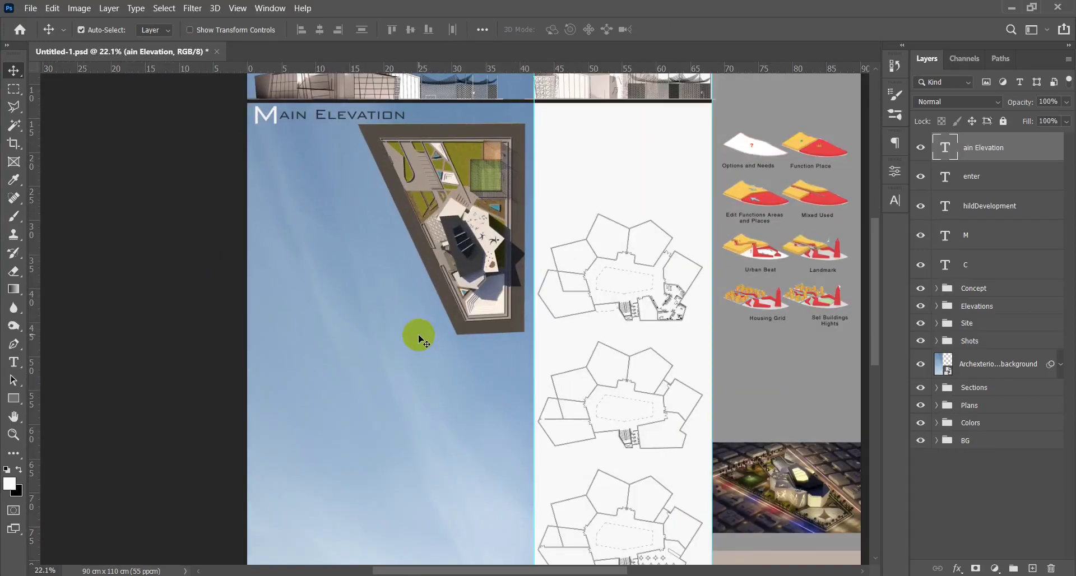
# Open Farmers_City_Dwellers _Turnabout_Key_1.docx in Word, copy the second paragraph's first four sentences, and return to the Photoshop board
pyautogui.click(1012, 9)
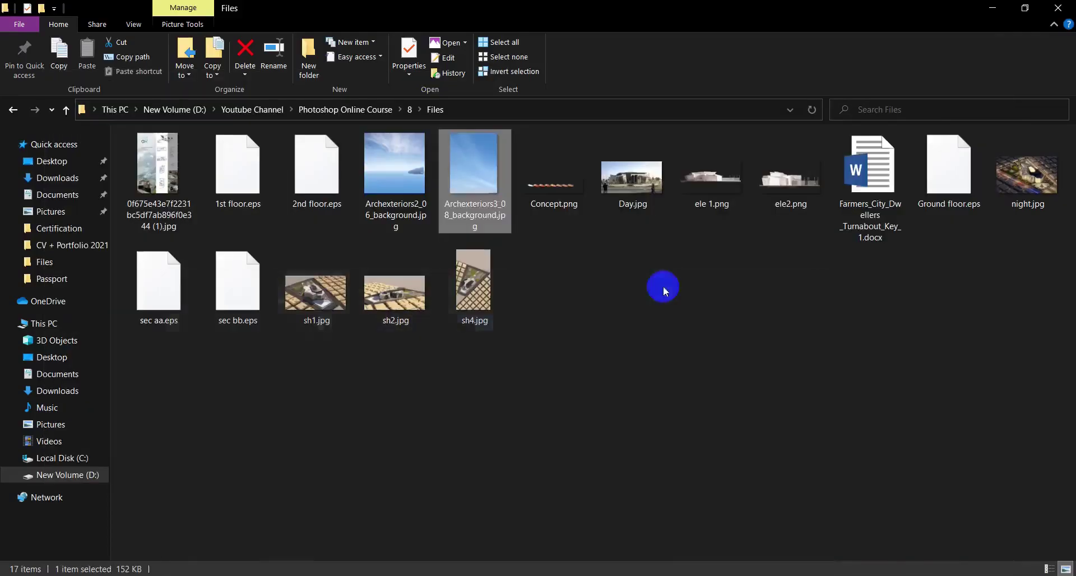
pyautogui.doubleClick(868, 168)
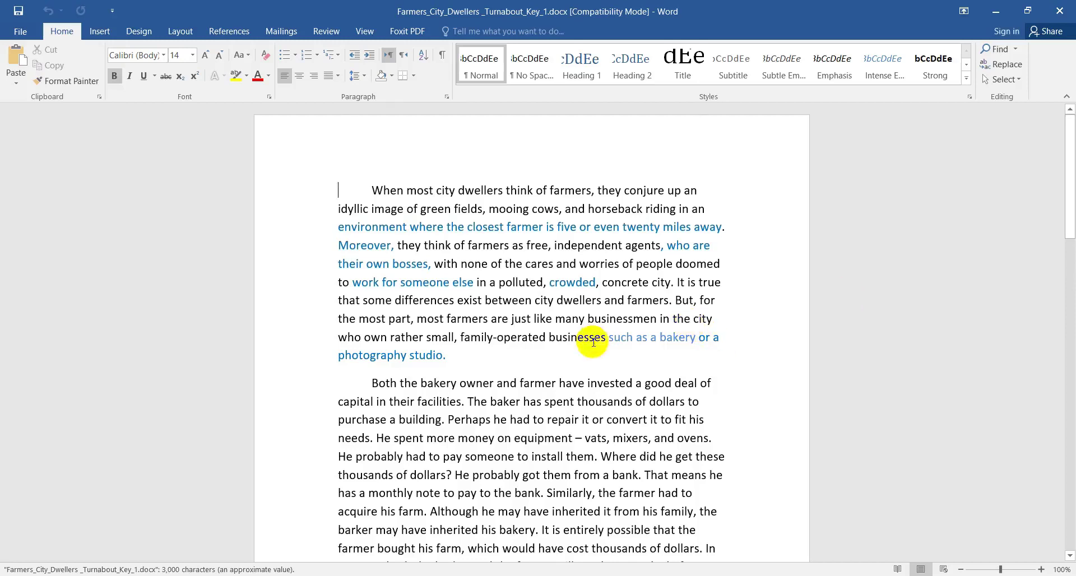
pyautogui.scroll(-3, 560, 353)
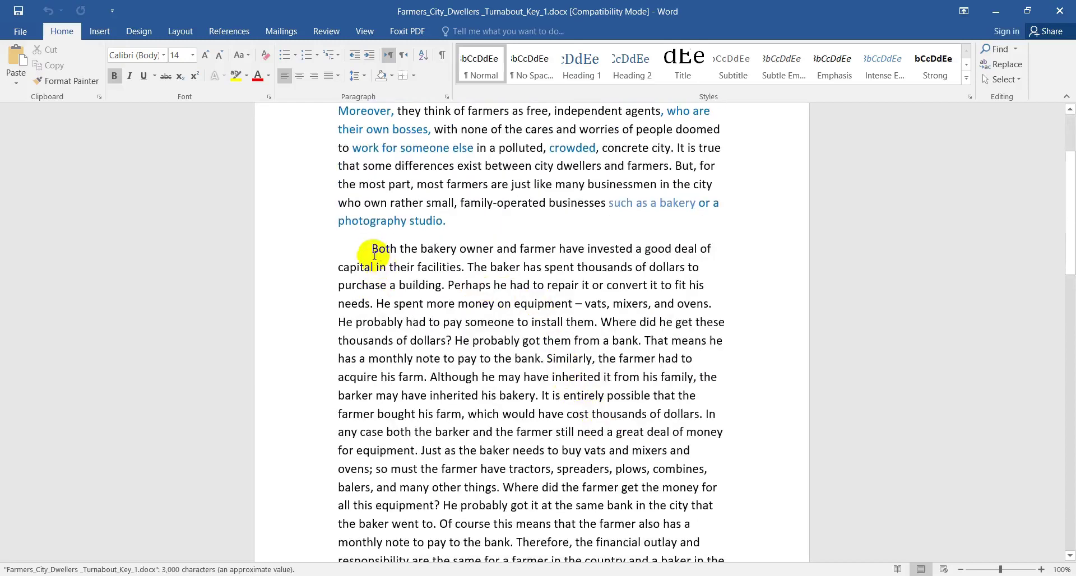
pyautogui.moveTo(373, 248); pyautogui.dragTo(717, 300)
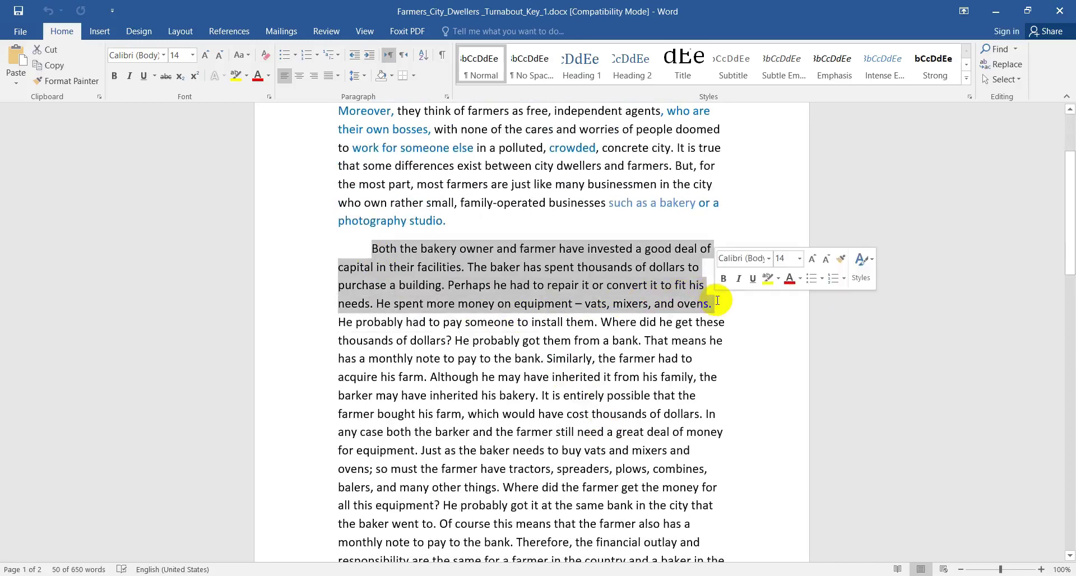
pyautogui.click(995, 11)
pyautogui.hotkey('alt', 'Tab')
pyautogui.click(677, 314)
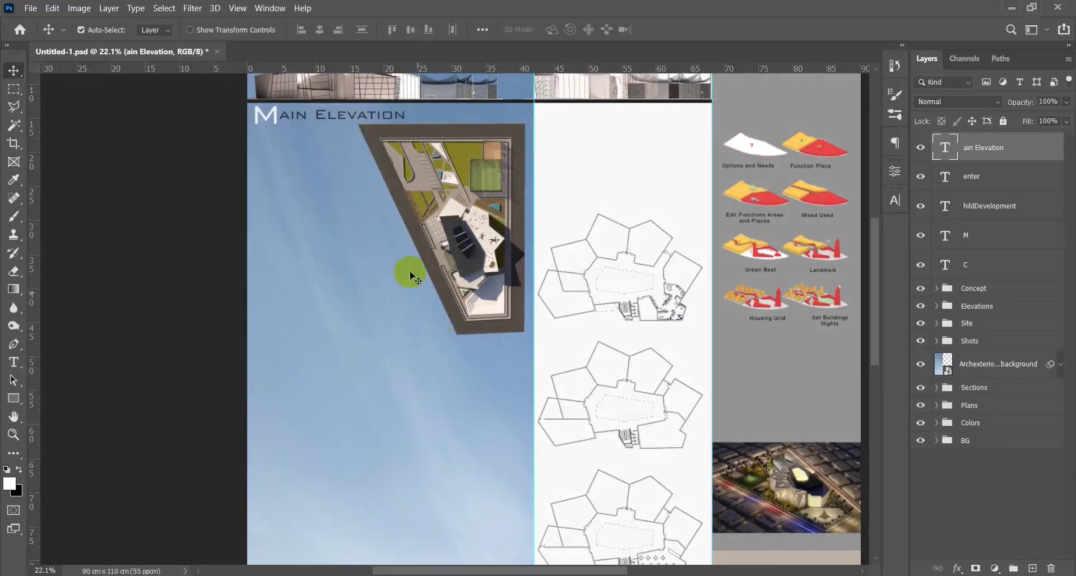
# Add a 26 pt text line in the sky beside the site plan and paste the copied sentences into it
pyautogui.press('t')
pyautogui.scroll(2, 313, 217)
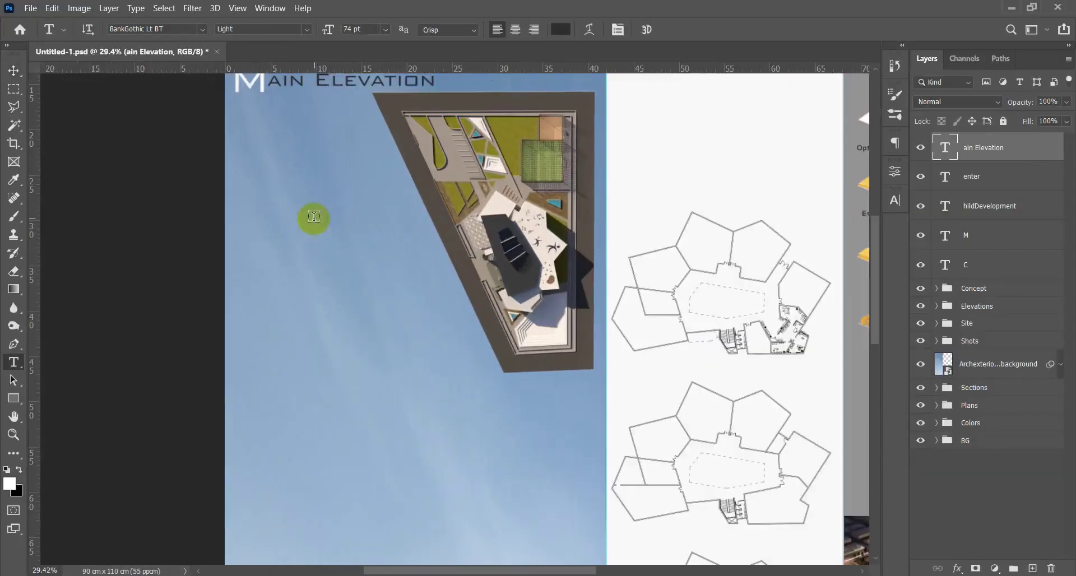
pyautogui.click(275, 170)
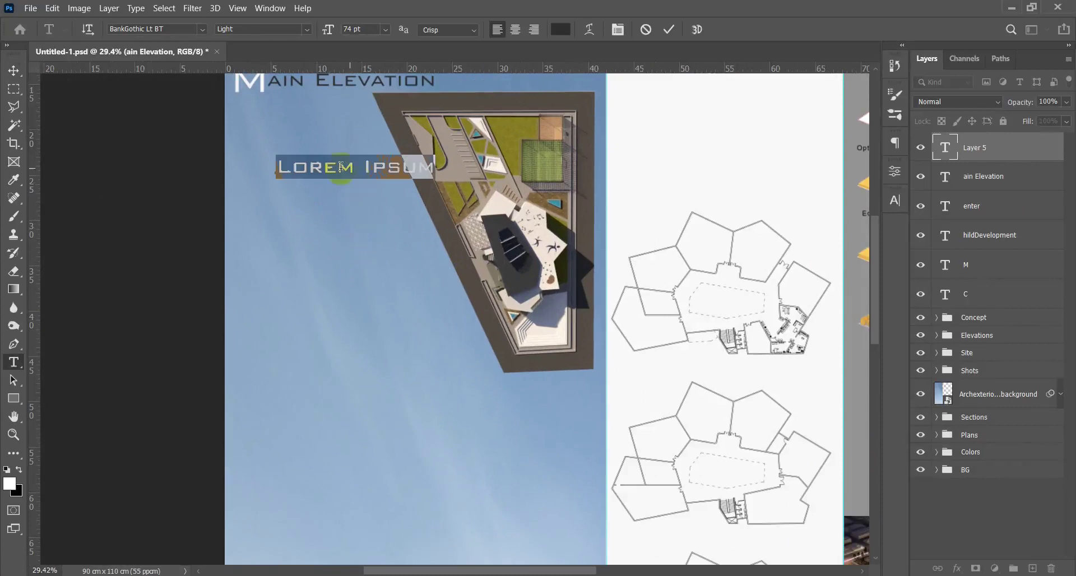
pyautogui.moveTo(332, 37); pyautogui.dragTo(297, 37)
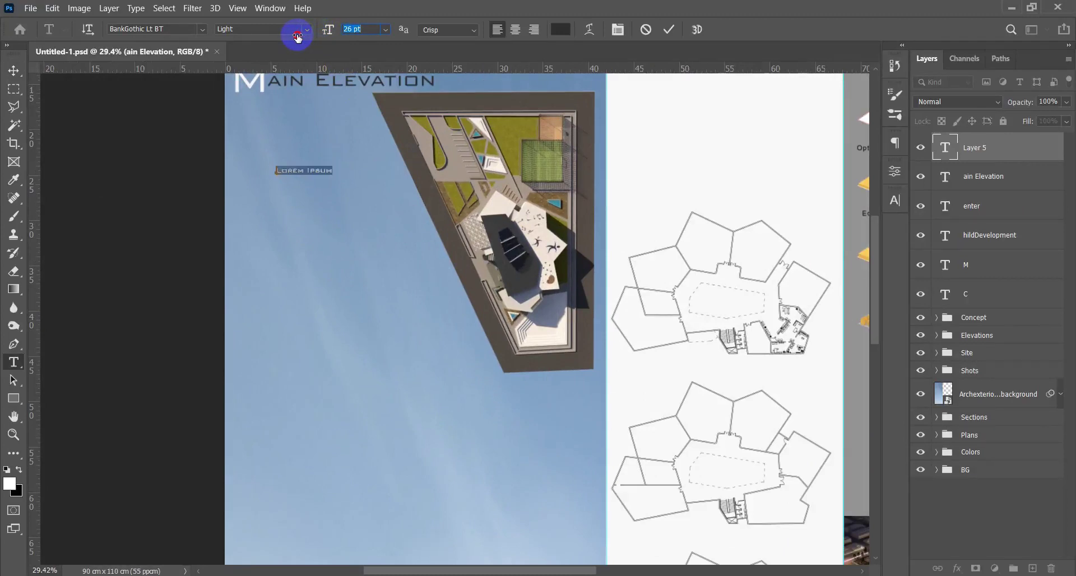
pyautogui.hotkey('ctrl', 'v')
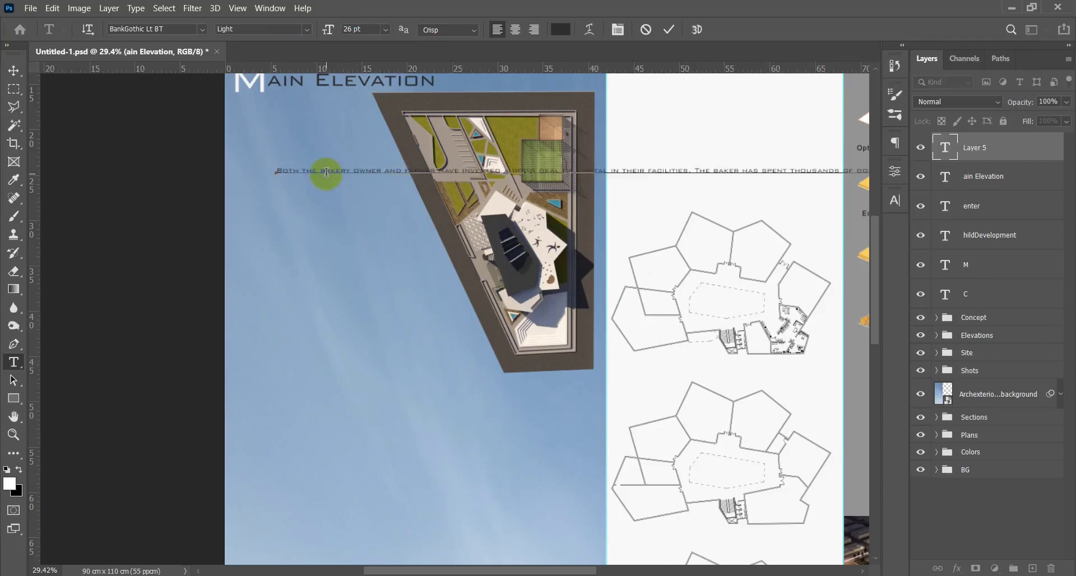
pyautogui.hotkey('ctrl', 'Return')
# Recolour the pasted bakery text to near-white fafafa
pyautogui.tripleClick(327, 172)
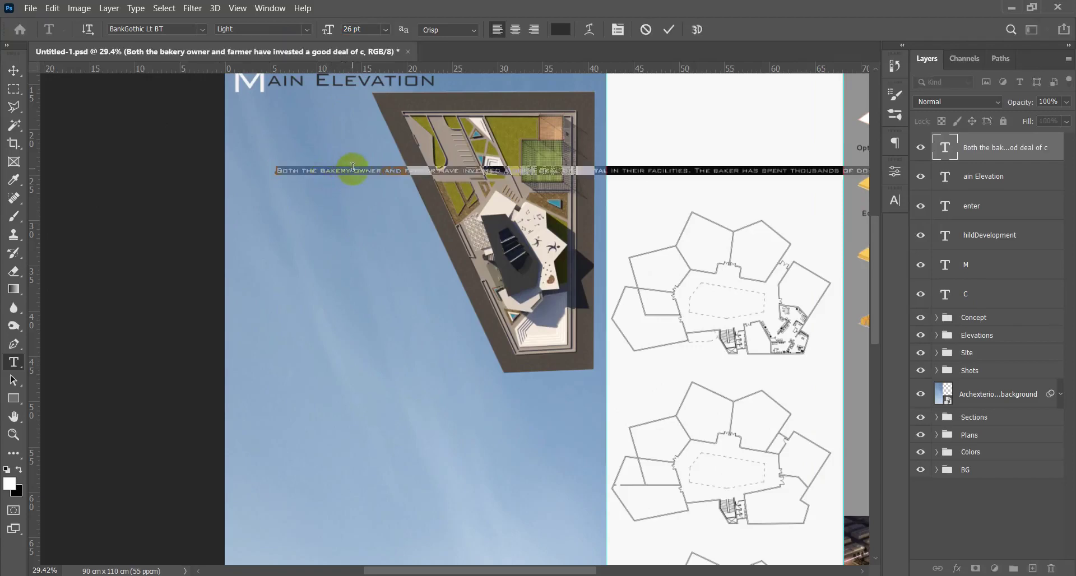
pyautogui.click(561, 31)
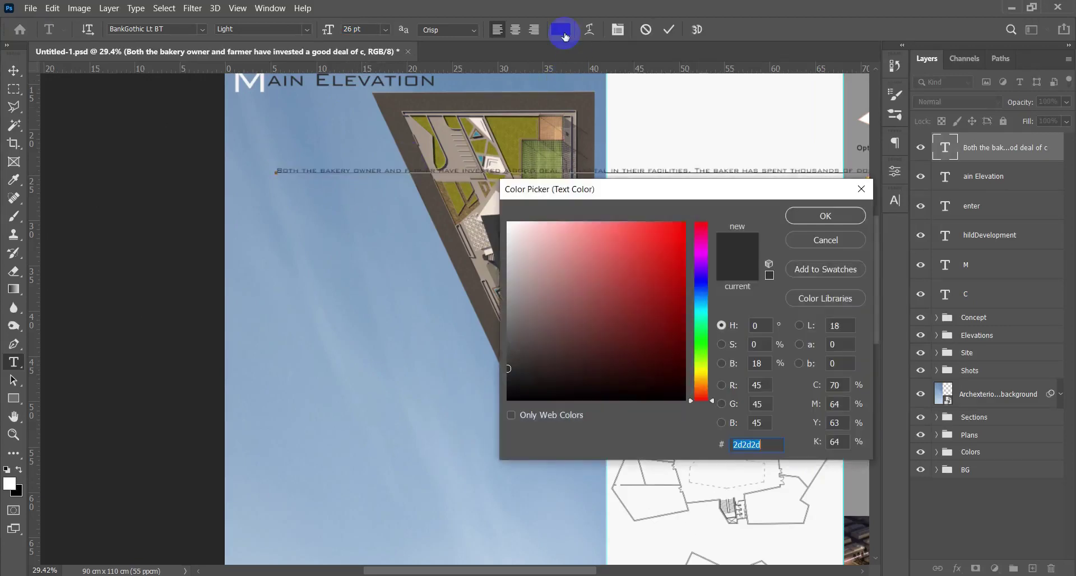
pyautogui.moveTo(532, 236); pyautogui.dragTo(508, 225)
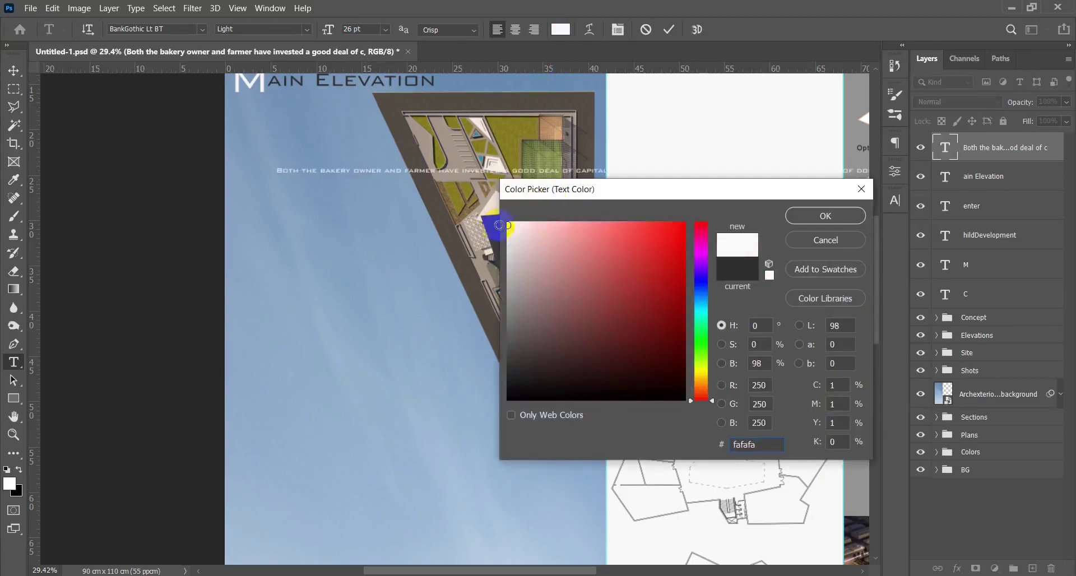
pyautogui.click(801, 216)
pyautogui.click(461, 224)
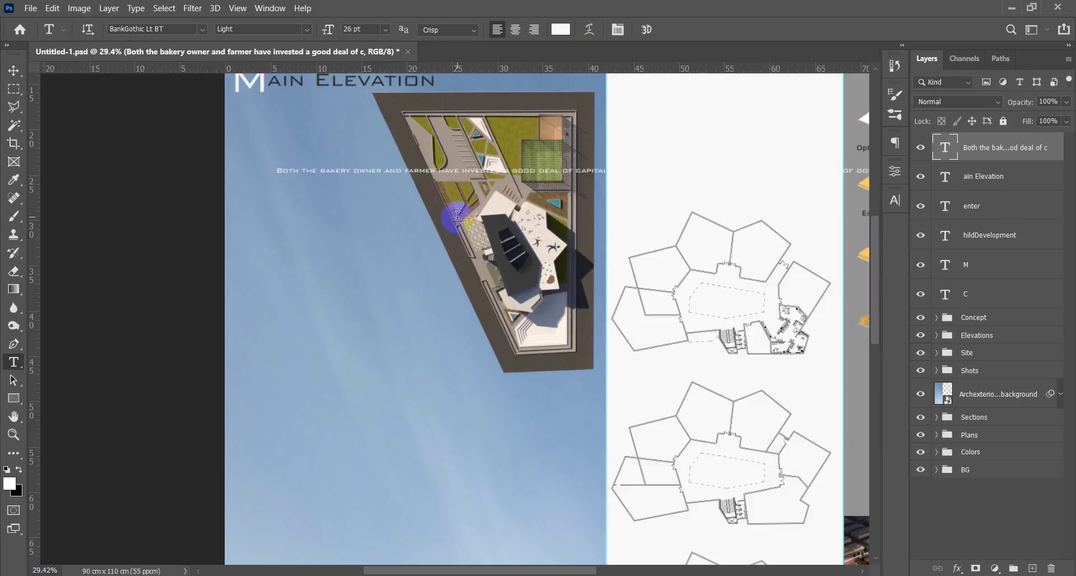
# Move the bakery text line just below the "Main Elevation" label, starting at the left edge of the "M"
pyautogui.press('v')
pyautogui.scroll(4, 296, 178)
pyautogui.moveTo(333, 177); pyautogui.dragTo(372, 219)
pyautogui.scroll(-6, 372, 218)
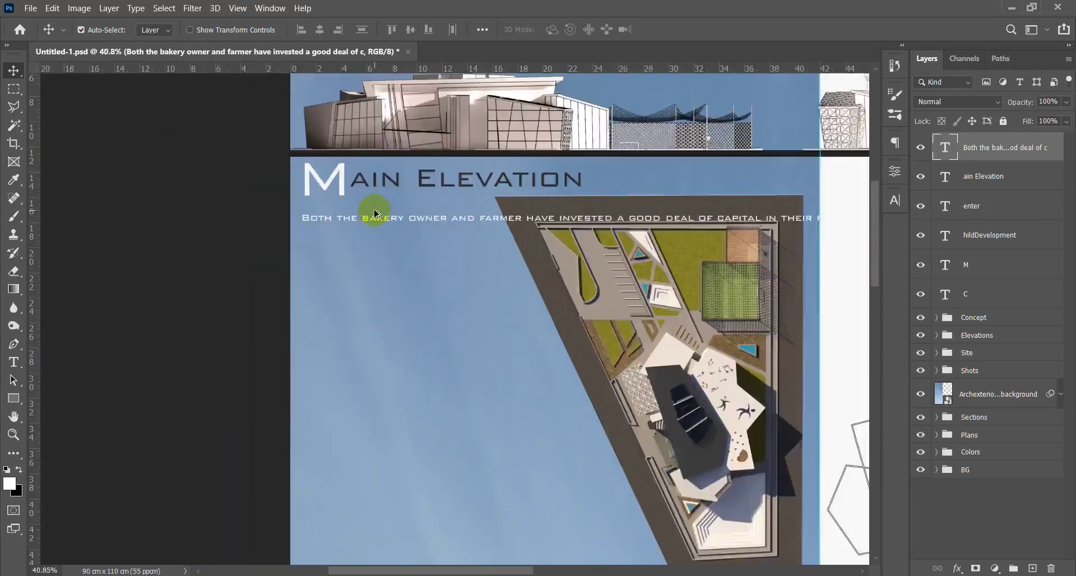
# Examine how far the bakery text line runs across the site plan and the other board columns
pyautogui.scroll(-2, 416, 232)
pyautogui.scroll(5, 449, 233)
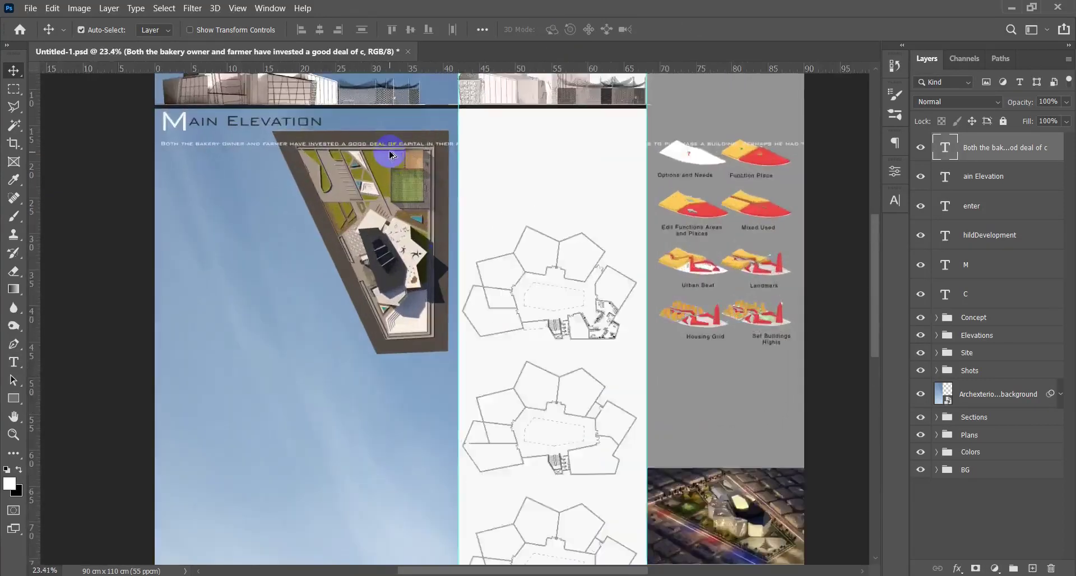
pyautogui.moveTo(339, 198); pyautogui.dragTo(343, 244)
pyautogui.scroll(-6, 367, 244)
pyautogui.scroll(2, 367, 245)
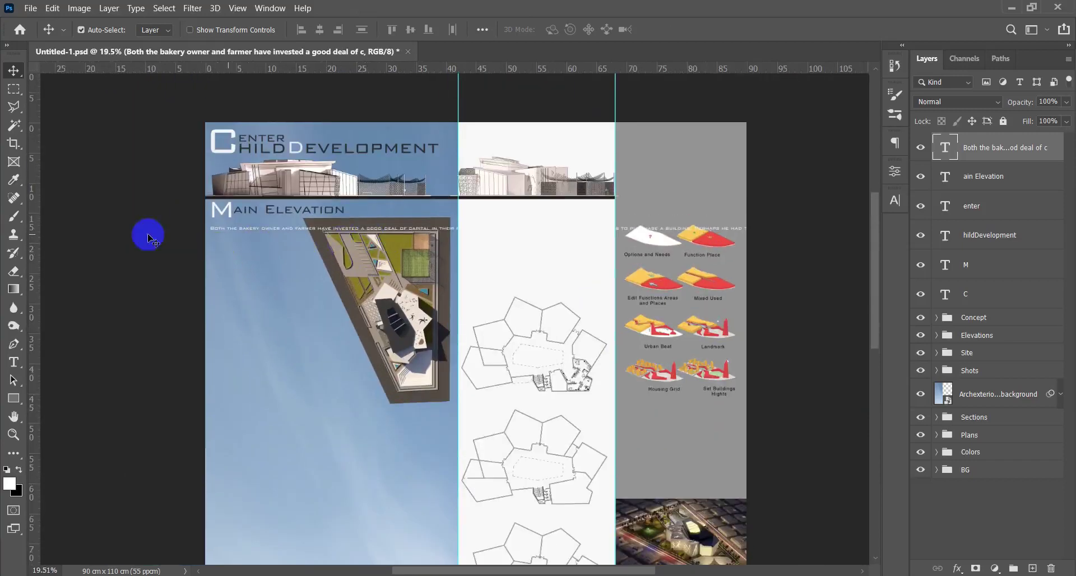
pyautogui.scroll(2, 243, 236)
pyautogui.scroll(2, 242, 235)
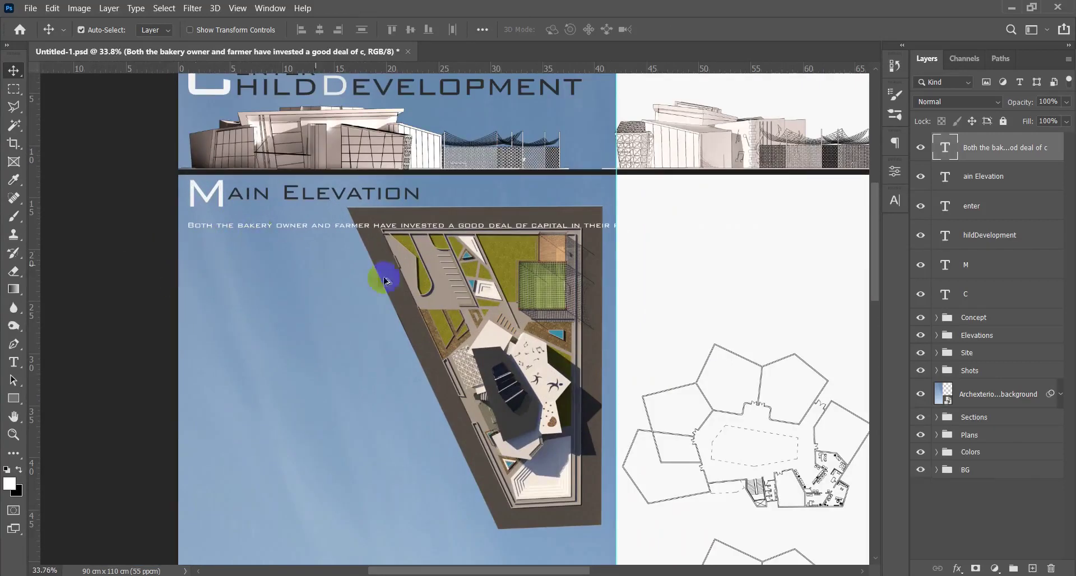
pyautogui.scroll(-5, 391, 284)
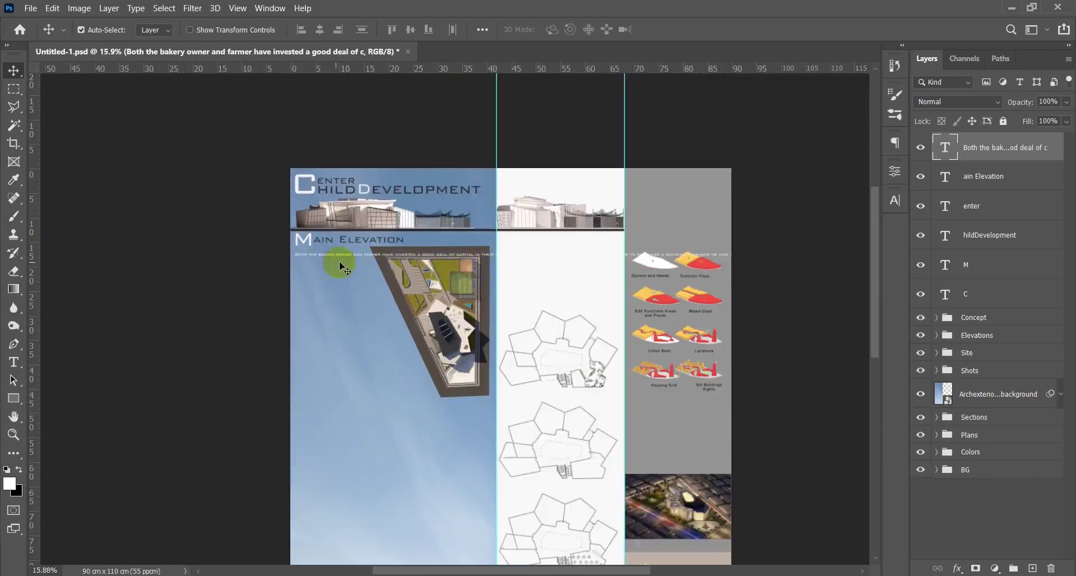
pyautogui.scroll(1, 291, 257)
pyautogui.scroll(5, 432, 266)
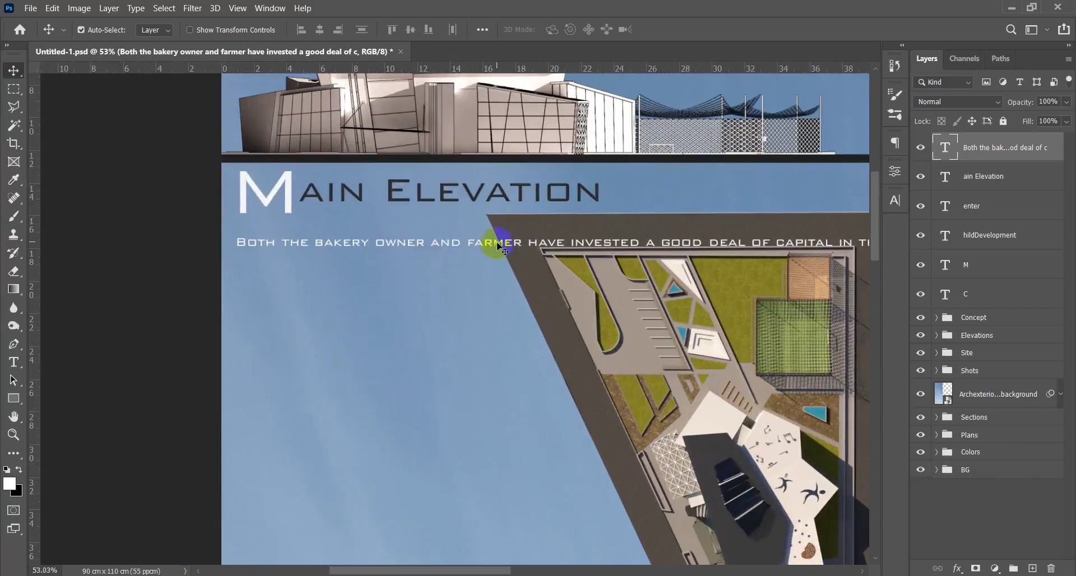
# Break the bakery text line after "far", just before it reaches the slanted edge of the site plan
pyautogui.scroll(2, 488, 261)
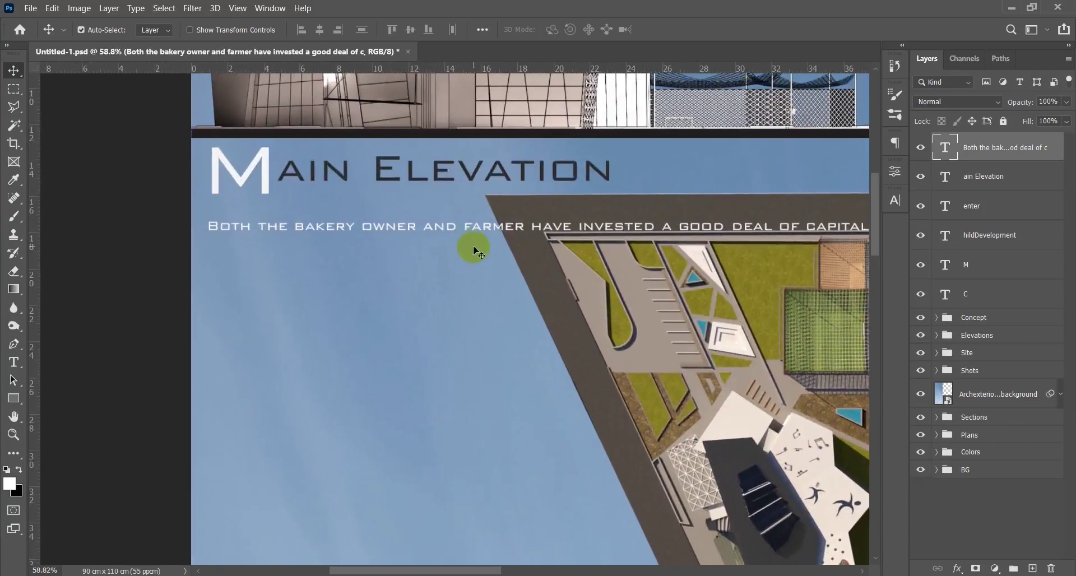
pyautogui.press('t')
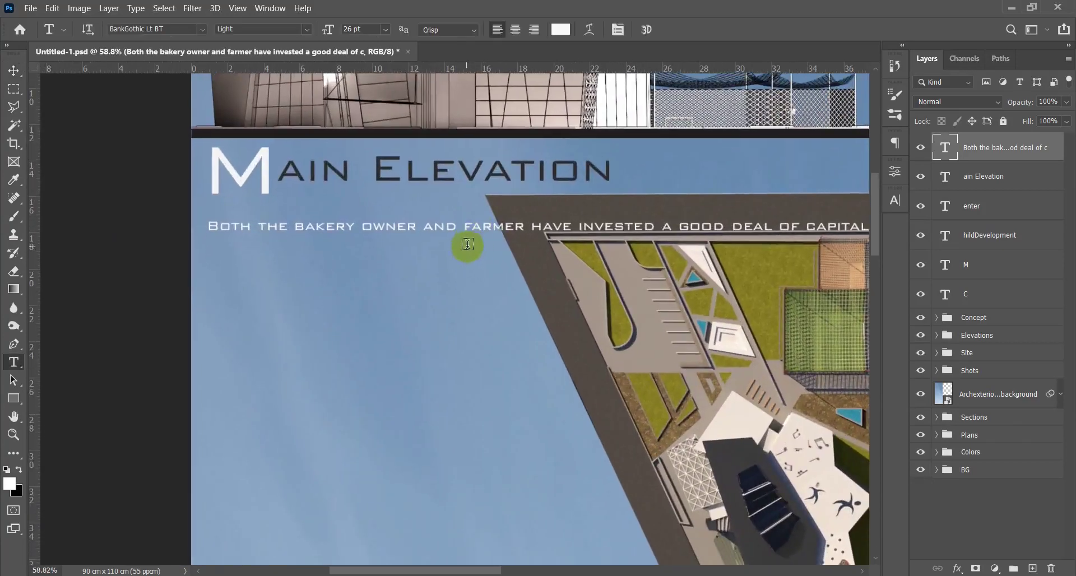
pyautogui.click(489, 226)
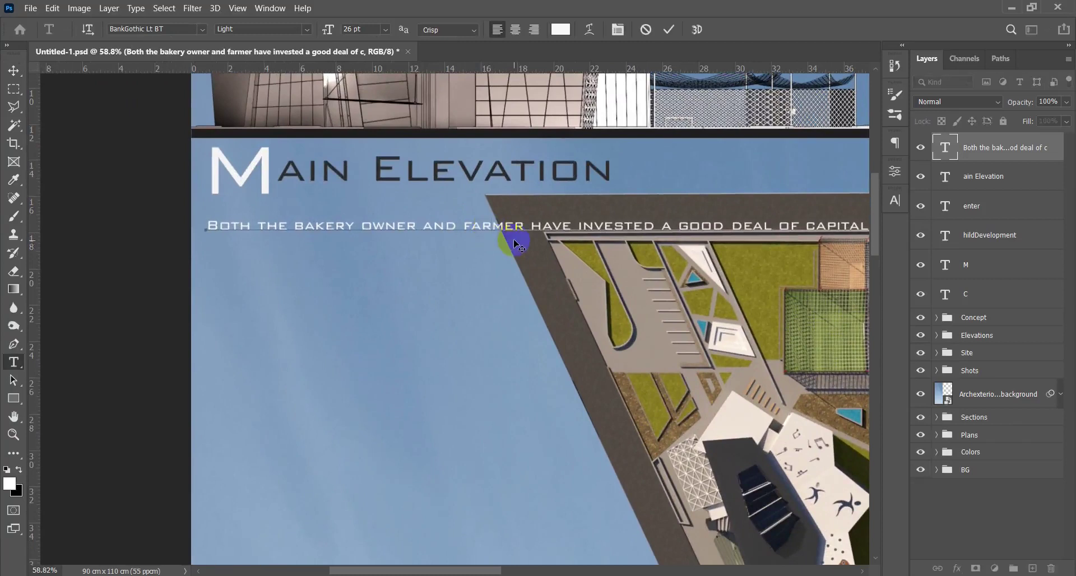
pyautogui.press('Escape')
pyautogui.moveTo(513, 243); pyautogui.dragTo(303, 140)
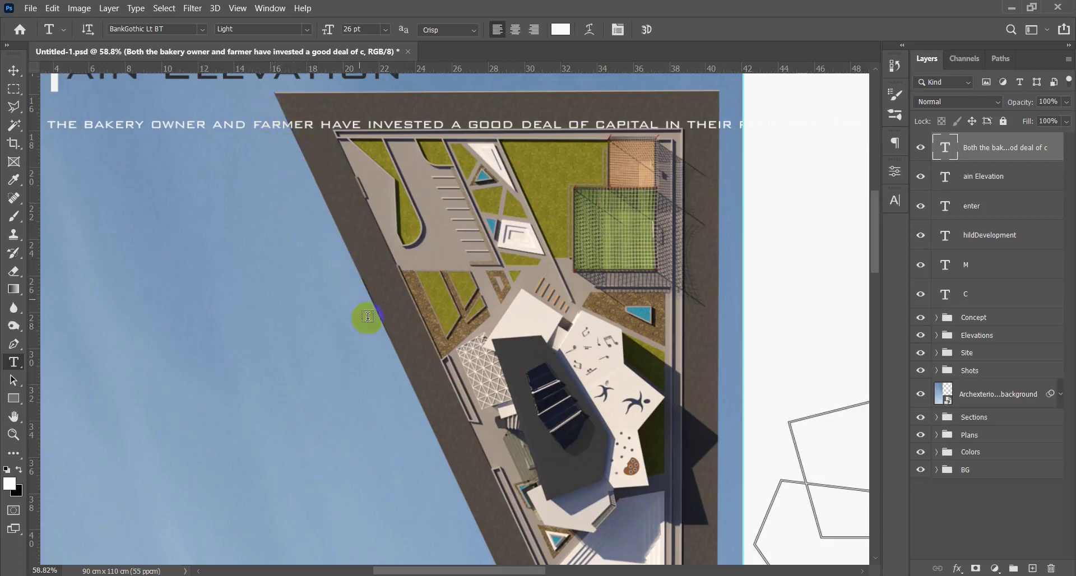
pyautogui.moveTo(322, 252); pyautogui.dragTo(543, 304)
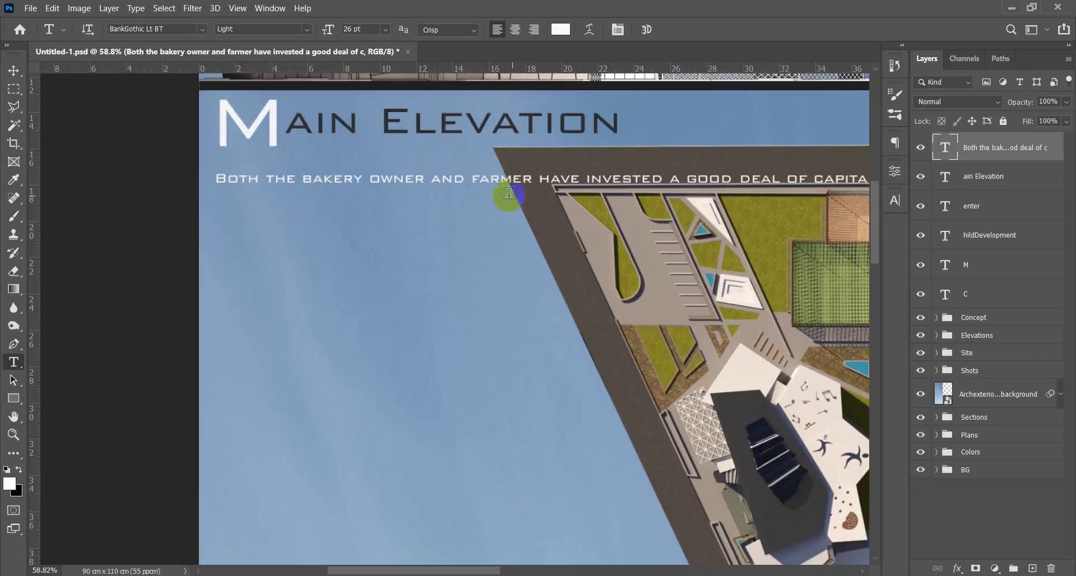
pyautogui.click(494, 178)
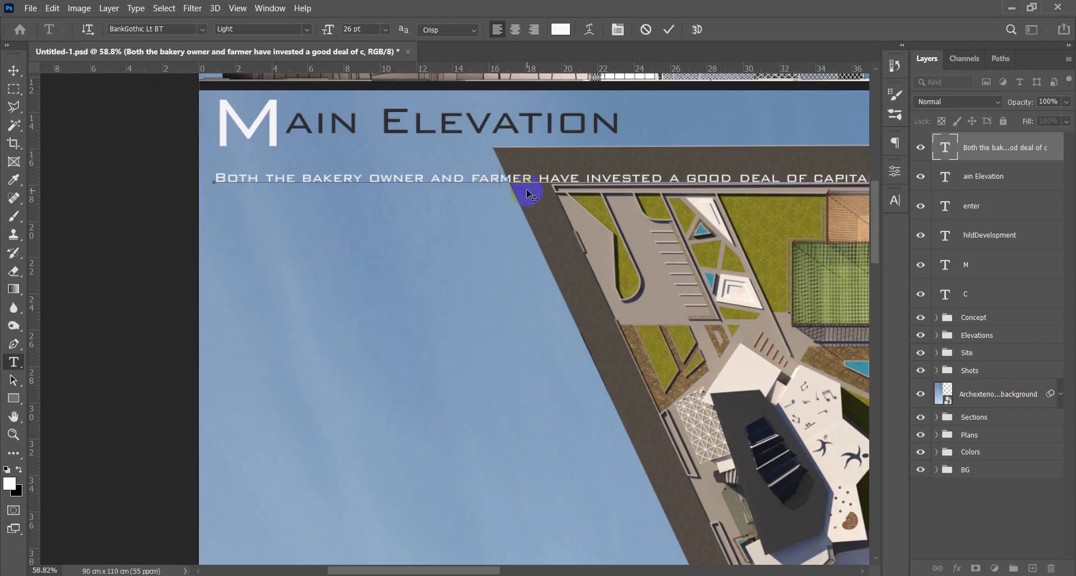
pyautogui.press('Return')
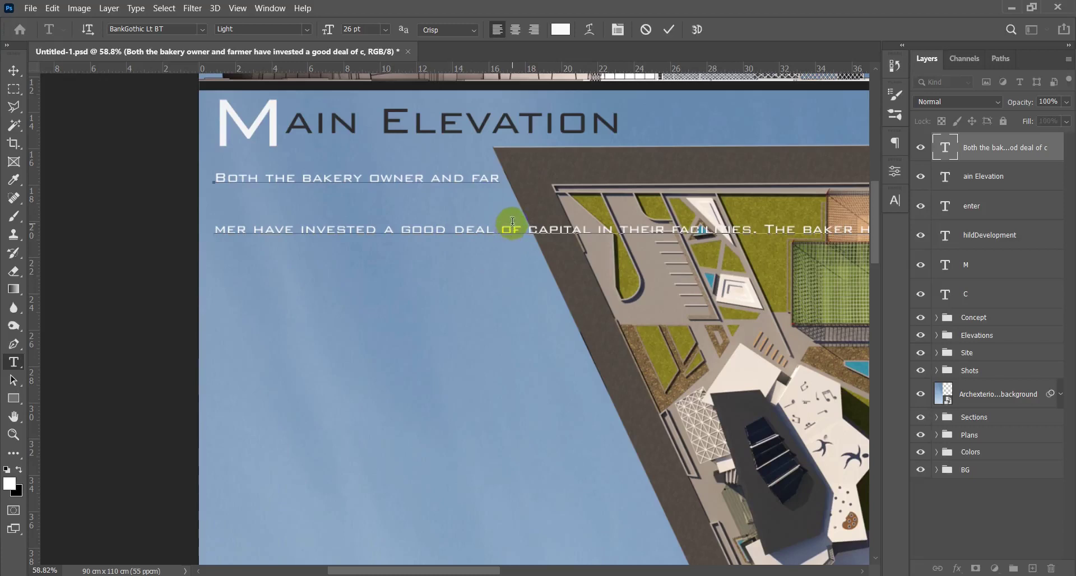
# Set the leading of all the bakery text to 25 pt and its tracking to -15
pyautogui.hotkey('ctrl', 'a')
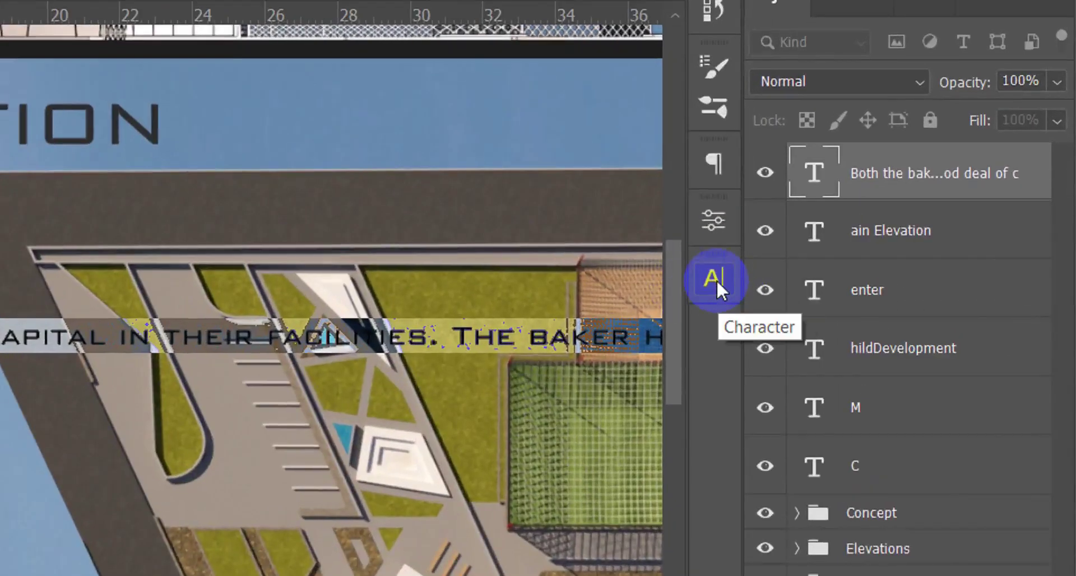
pyautogui.click(716, 279)
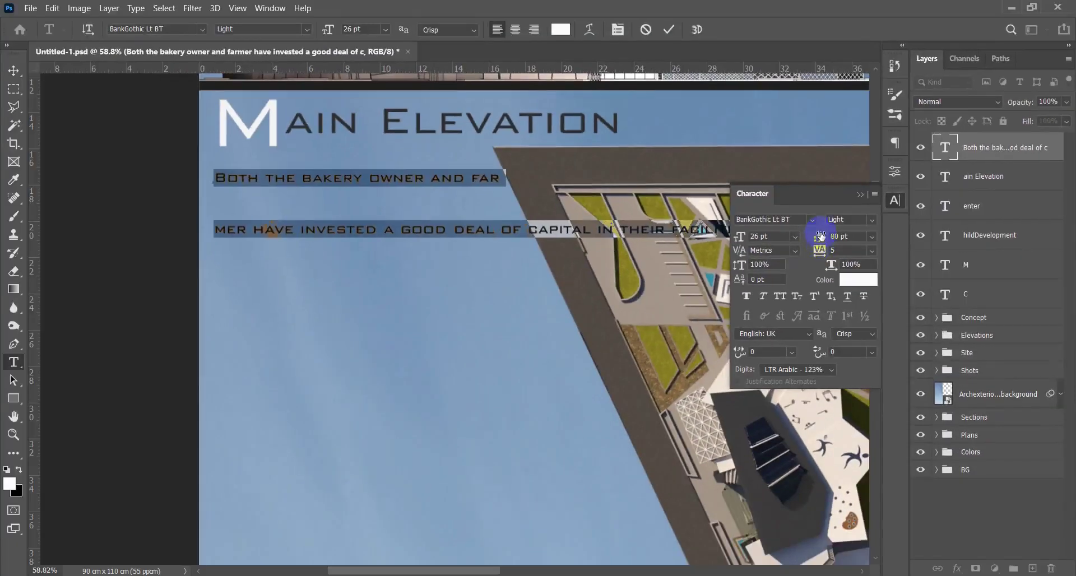
pyautogui.moveTo(818, 238)
pyautogui.mouseDown()
pyautogui.moveTo(809, 236)
pyautogui.moveTo(818, 252)
pyautogui.mouseUp()
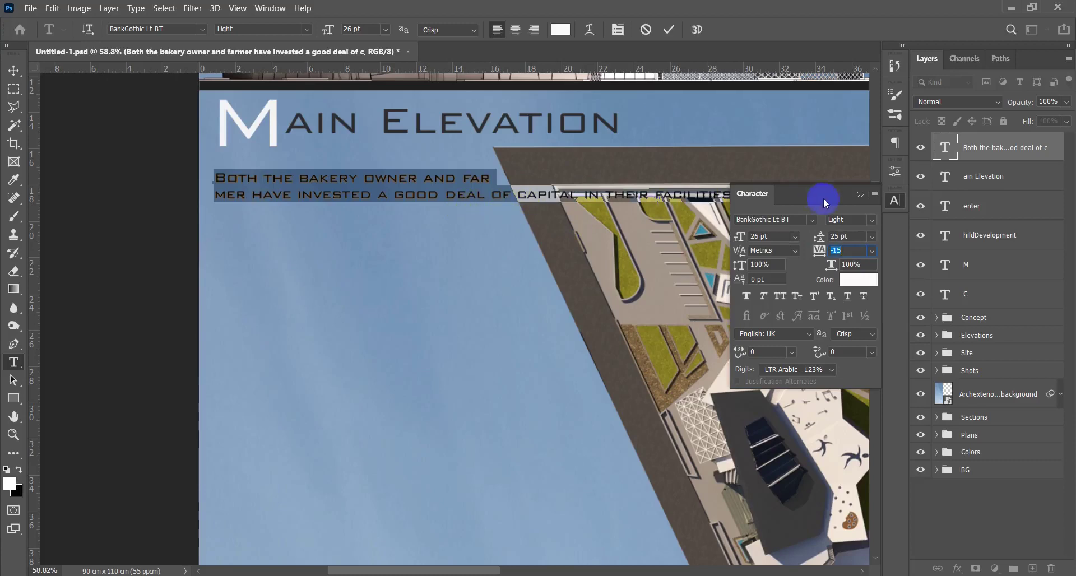
pyautogui.click(860, 197)
# Break the rest of the bakery text into lines that each end just short of the site plan's slanted edge
pyautogui.click(513, 193)
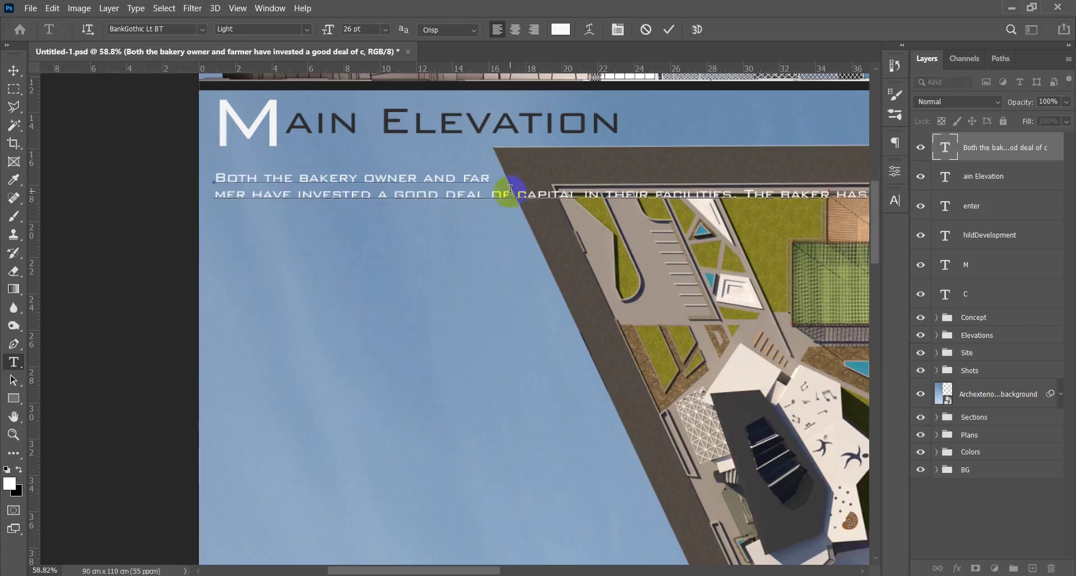
pyautogui.press('Return')
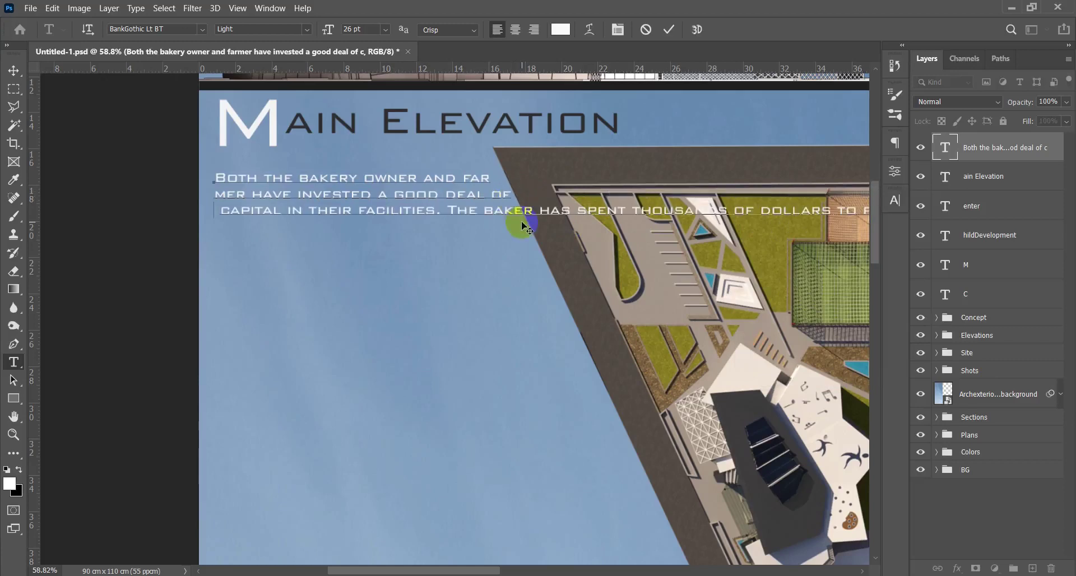
pyautogui.click(516, 208)
pyautogui.press('Return')
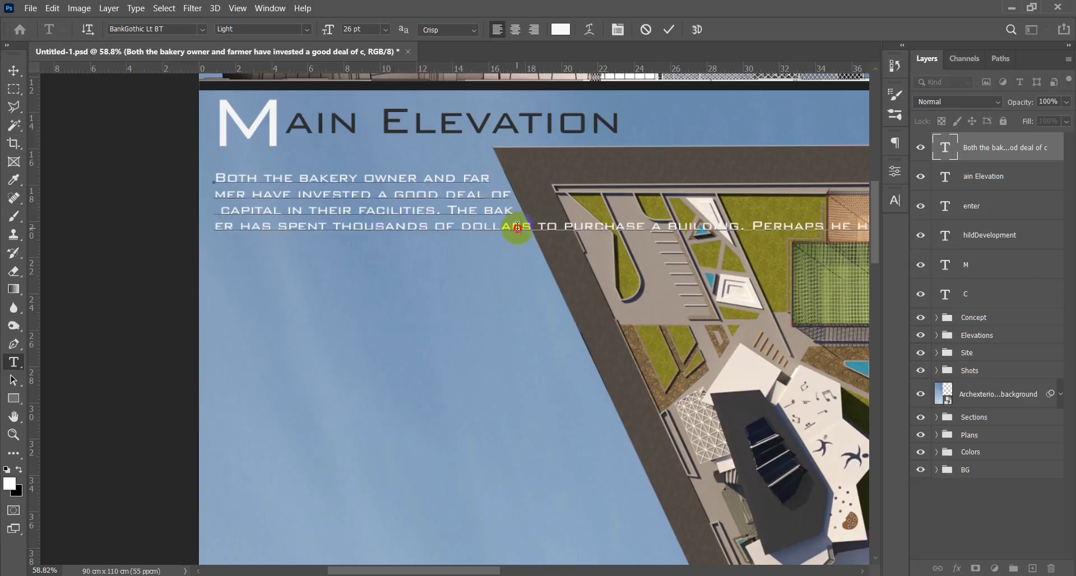
pyautogui.click(519, 228)
pyautogui.press('Return')
pyautogui.click(524, 245)
pyautogui.press('Return')
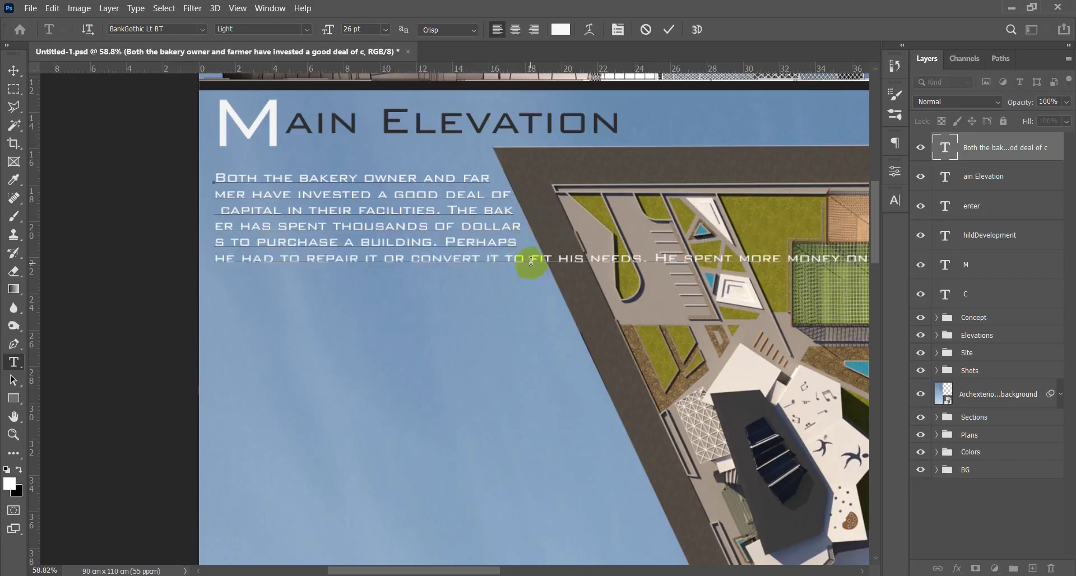
pyautogui.click(526, 259)
pyautogui.press('Return')
pyautogui.click(549, 275)
pyautogui.press('Return')
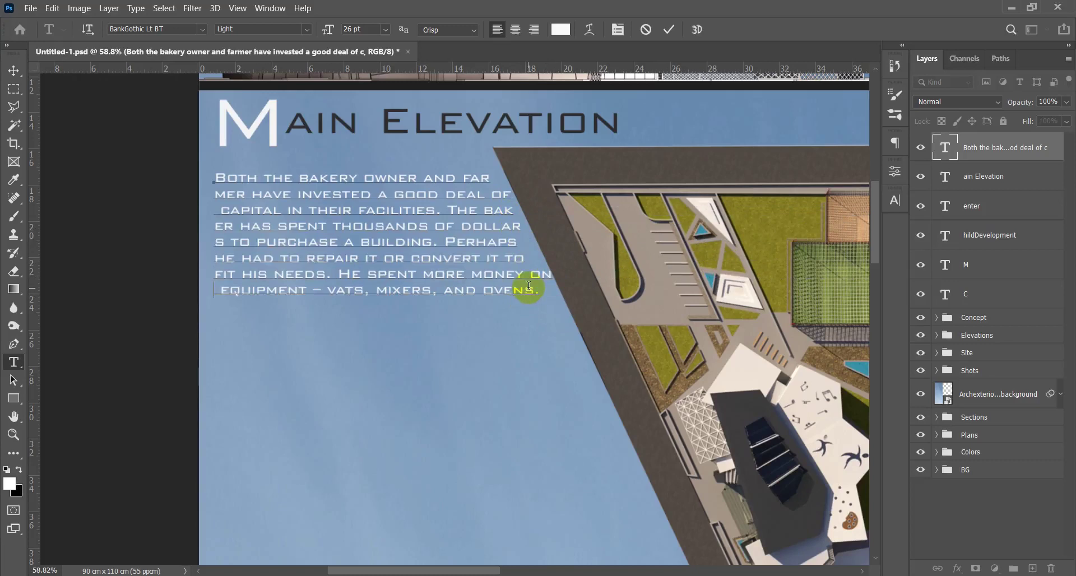
# Remove the leading space before "equipment" in the last line and commit the paragraph
pyautogui.click(219, 293)
pyautogui.press('BackSpace')
pyautogui.hotkey('ctrl', 'Return')
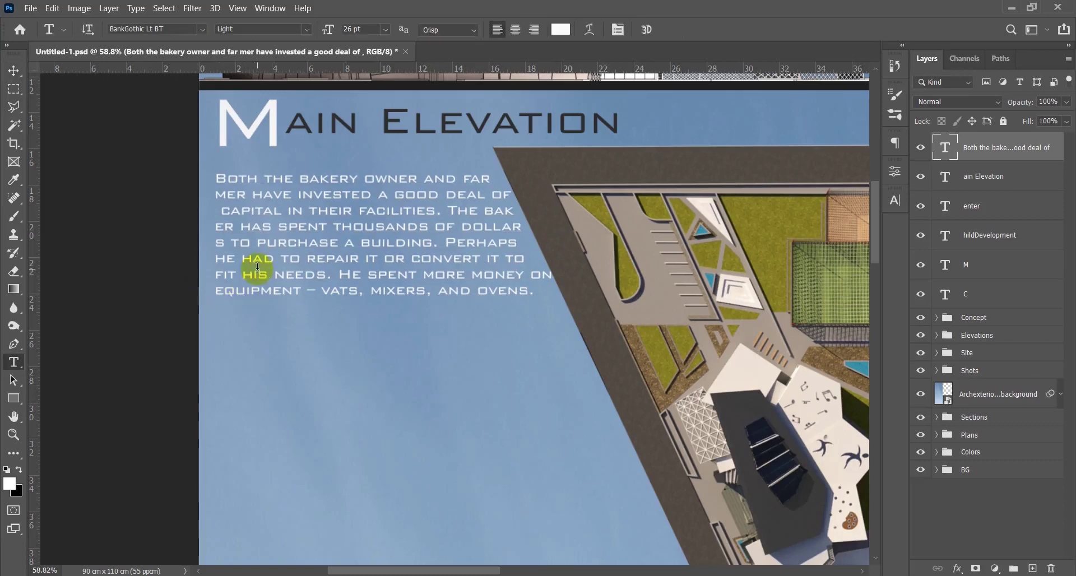
# Paste the bakery sentences as a new text line below the first paragraph and move it to the paragraph's left edge
pyautogui.click(219, 317)
pyautogui.hotkey('ctrl', 'v')
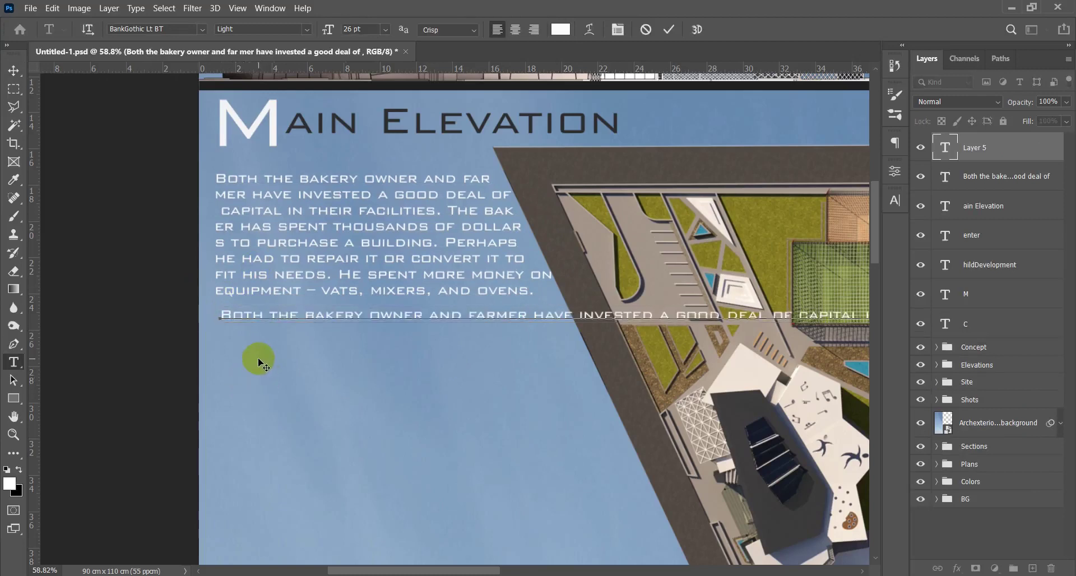
pyautogui.hotkey('ctrl', 'Return')
pyautogui.press('v')
pyautogui.moveTo(248, 317)
pyautogui.mouseDown()
pyautogui.moveTo(242, 309)
pyautogui.moveTo(240, 321)
pyautogui.mouseUp()
# Break the second bakery text into seven lines that follow the site plan's slanted edge
pyautogui.press('t')
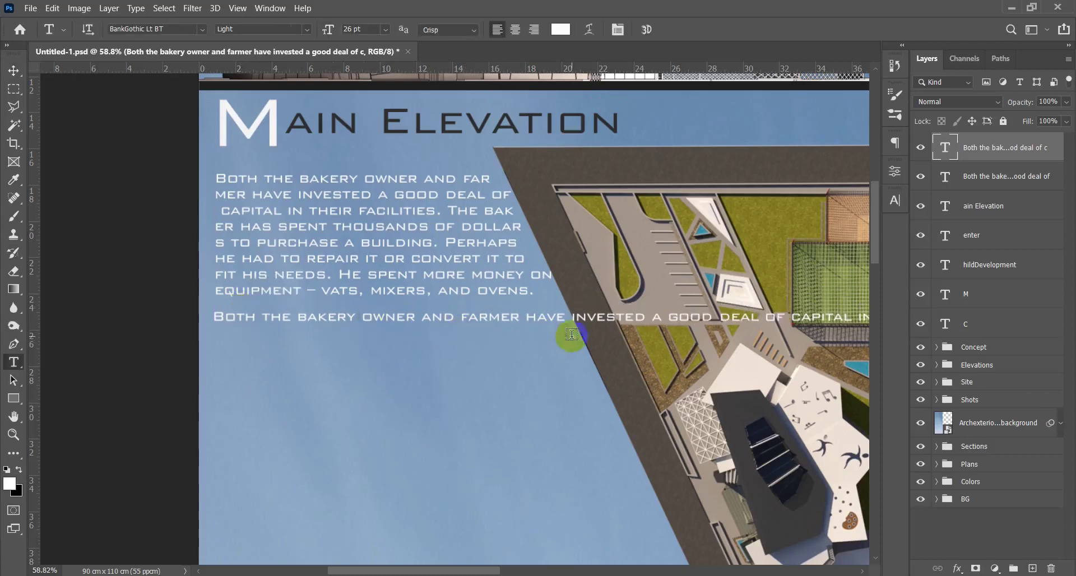
pyautogui.click(567, 320)
pyautogui.press('Return')
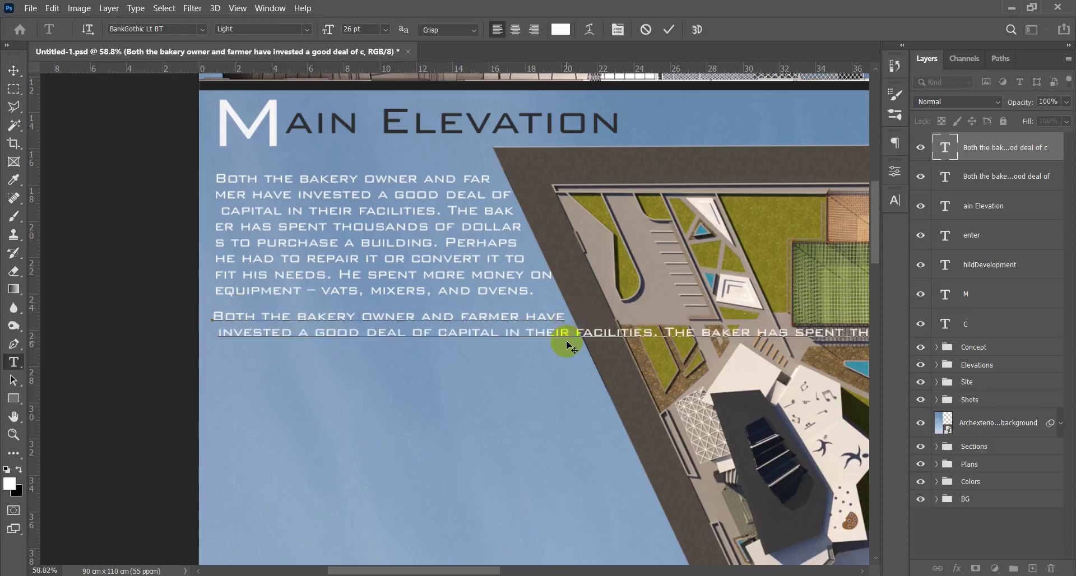
pyautogui.click(571, 336)
pyautogui.press('Return')
pyautogui.click(581, 350)
pyautogui.press('Return')
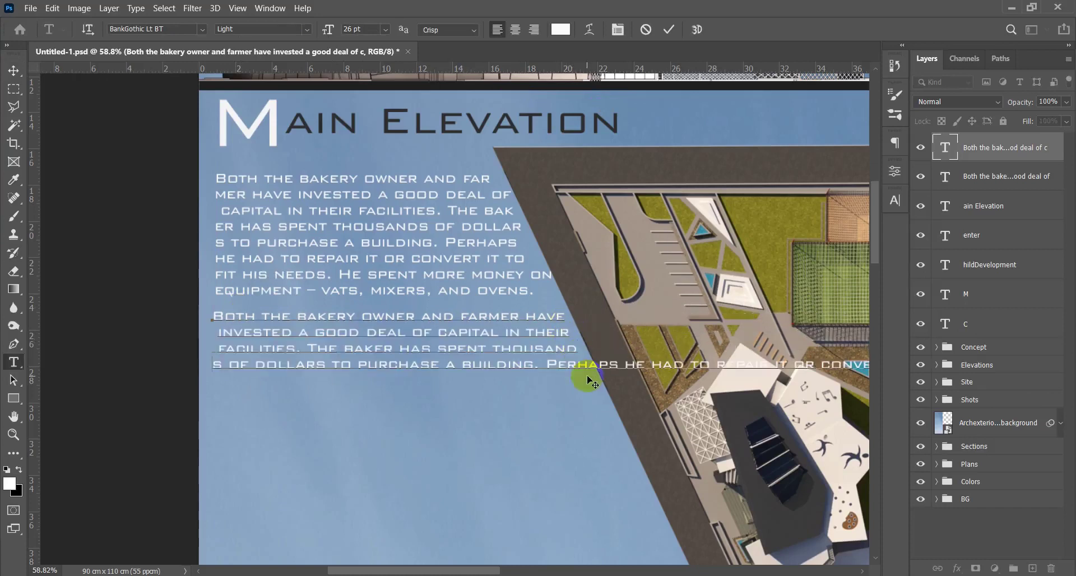
pyautogui.click(581, 367)
pyautogui.press('Return')
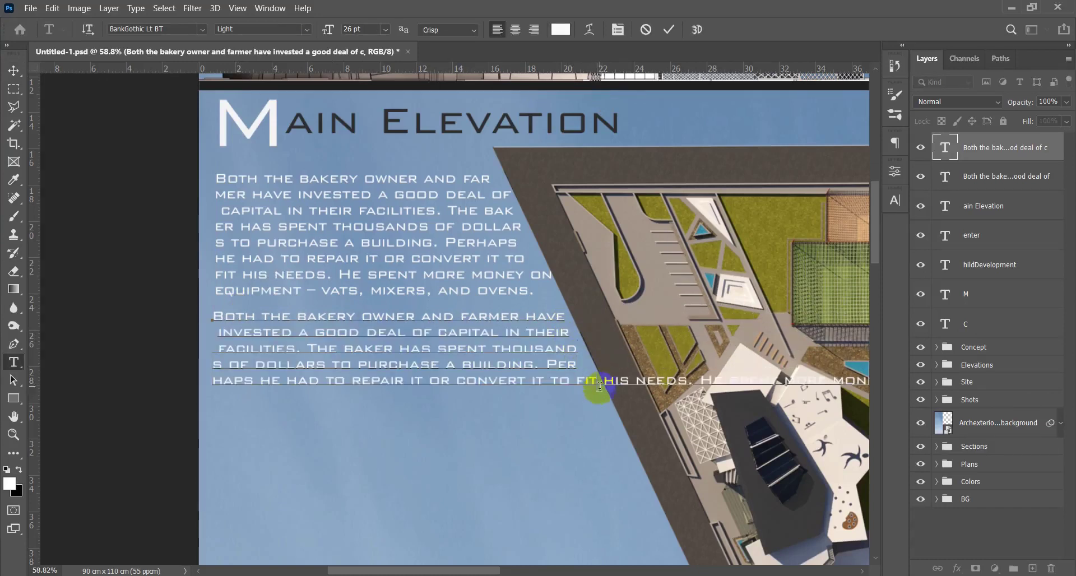
pyautogui.click(600, 386)
pyautogui.press('Return')
pyautogui.click(575, 397)
pyautogui.press('Return')
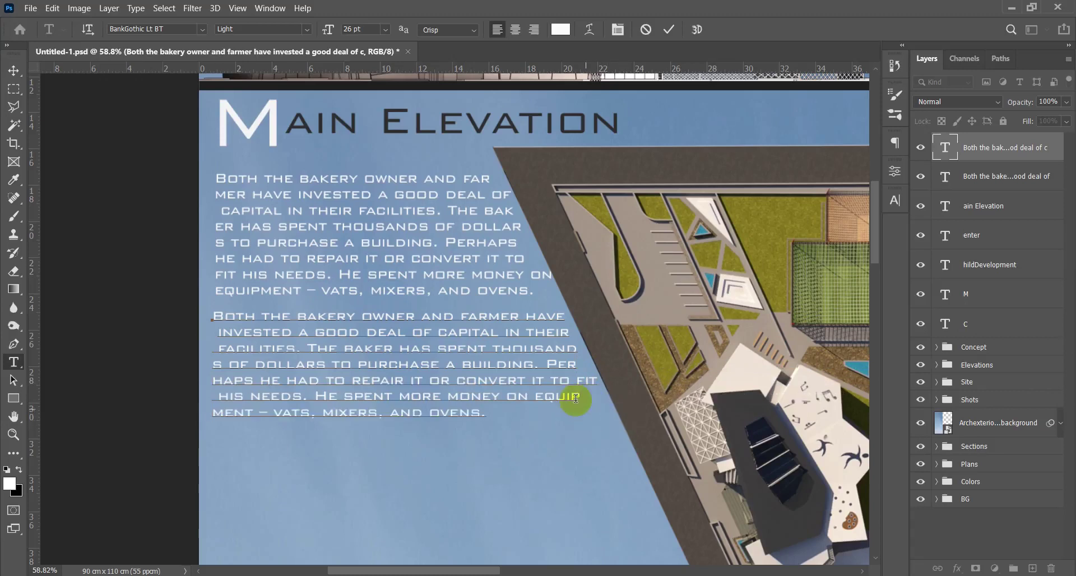
# Paste the bakery sentences as a third text line and move it close beneath the second paragraph
pyautogui.scroll(-8, 569, 392)
pyautogui.scroll(3, 569, 396)
pyautogui.moveTo(486, 345); pyautogui.dragTo(447, 232)
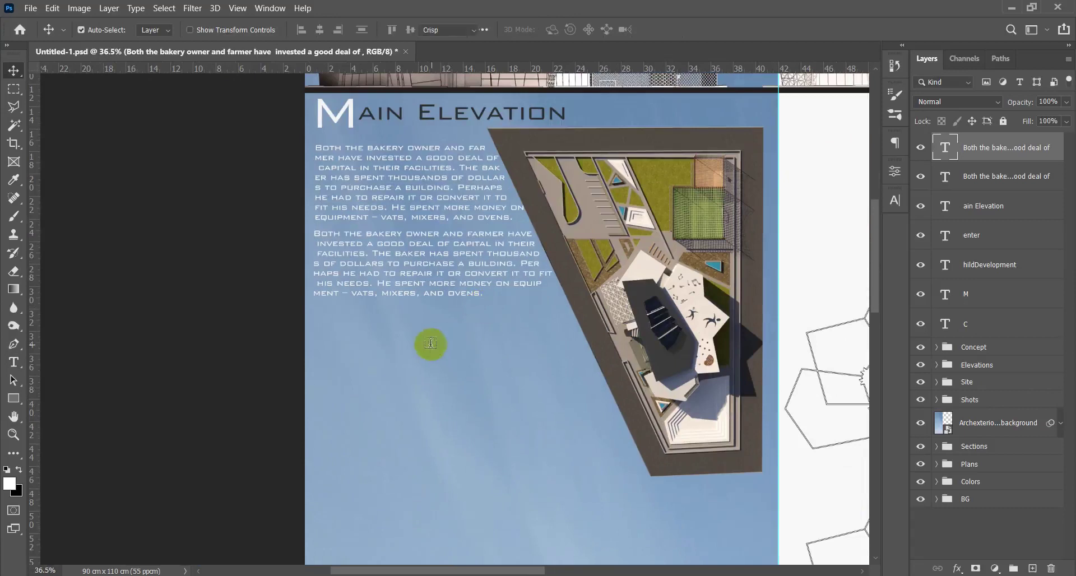
pyautogui.press('t')
pyautogui.click(321, 312)
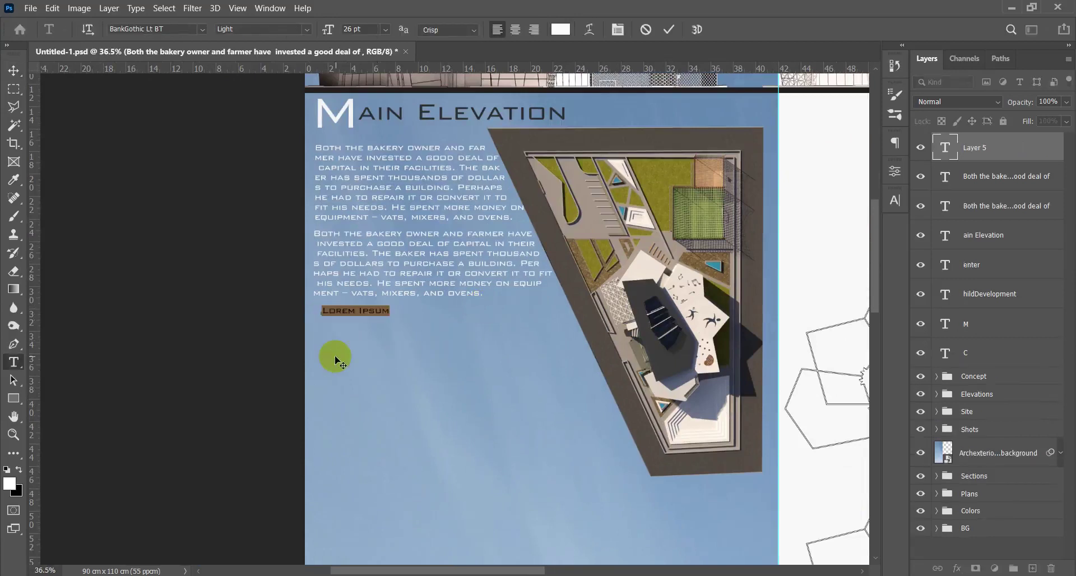
pyautogui.hotkey('ctrl', 'v')
pyautogui.hotkey('ctrl', 'Return')
pyautogui.press('v')
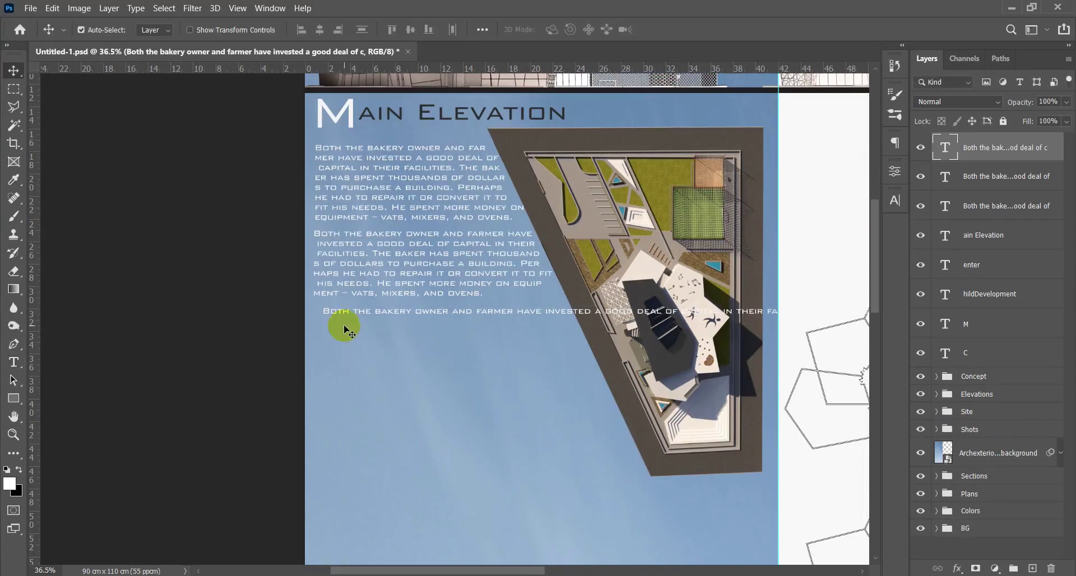
pyautogui.moveTo(345, 311); pyautogui.dragTo(340, 306)
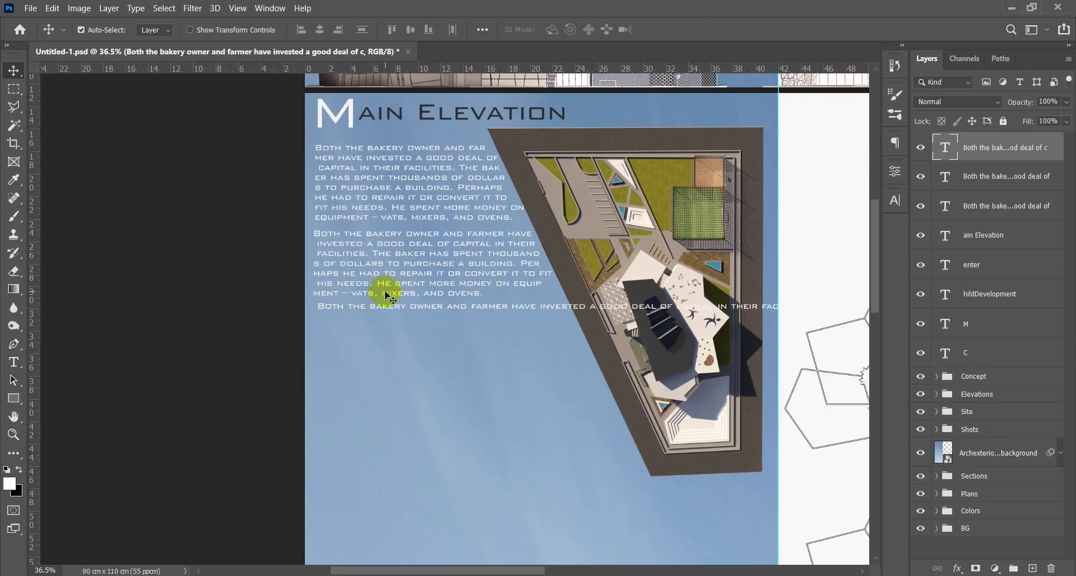
pyautogui.scroll(5, 402, 311)
pyautogui.scroll(3, 407, 312)
pyautogui.moveTo(411, 303); pyautogui.dragTo(409, 306)
# Break the third bakery text into six lines short of the site plan's slanted edge, with "money" starting the last line, and commit it
pyautogui.press('t')
pyautogui.click(740, 303)
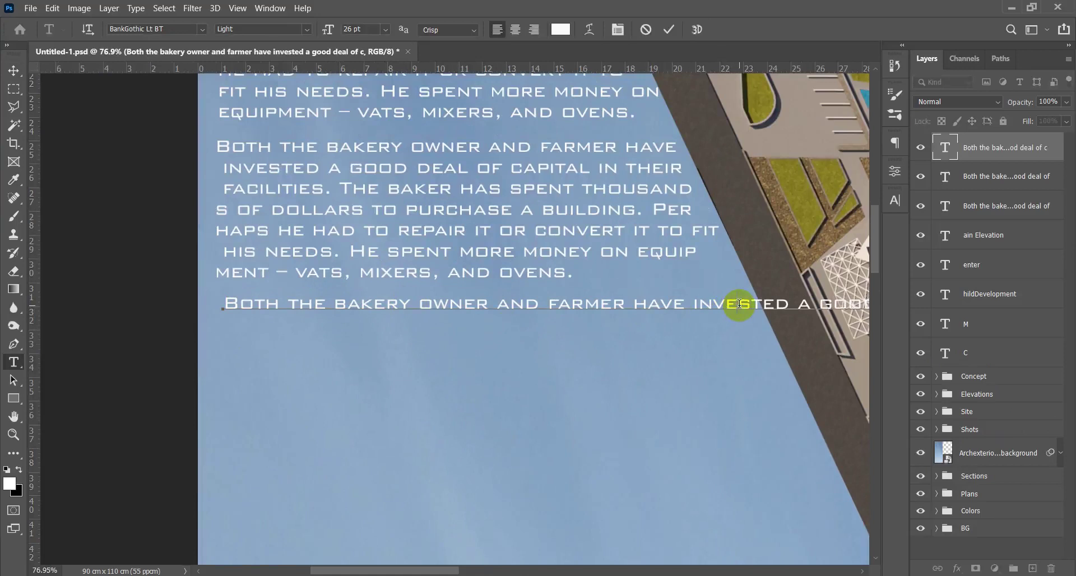
pyautogui.press('Return')
pyautogui.click(762, 325)
pyautogui.press('Return')
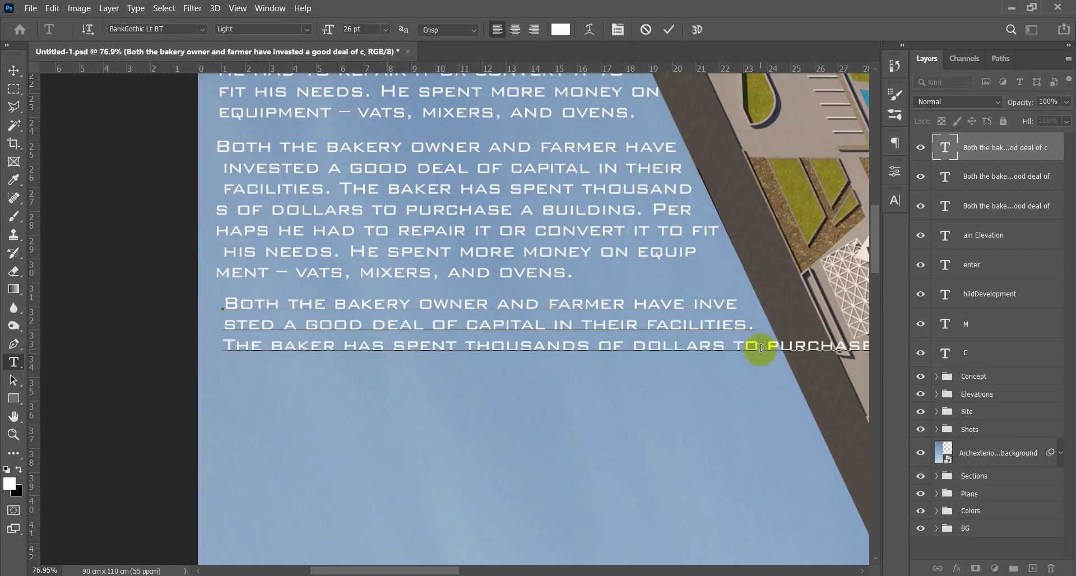
pyautogui.click(760, 347)
pyautogui.press('Return')
pyautogui.click(786, 368)
pyautogui.press('Return')
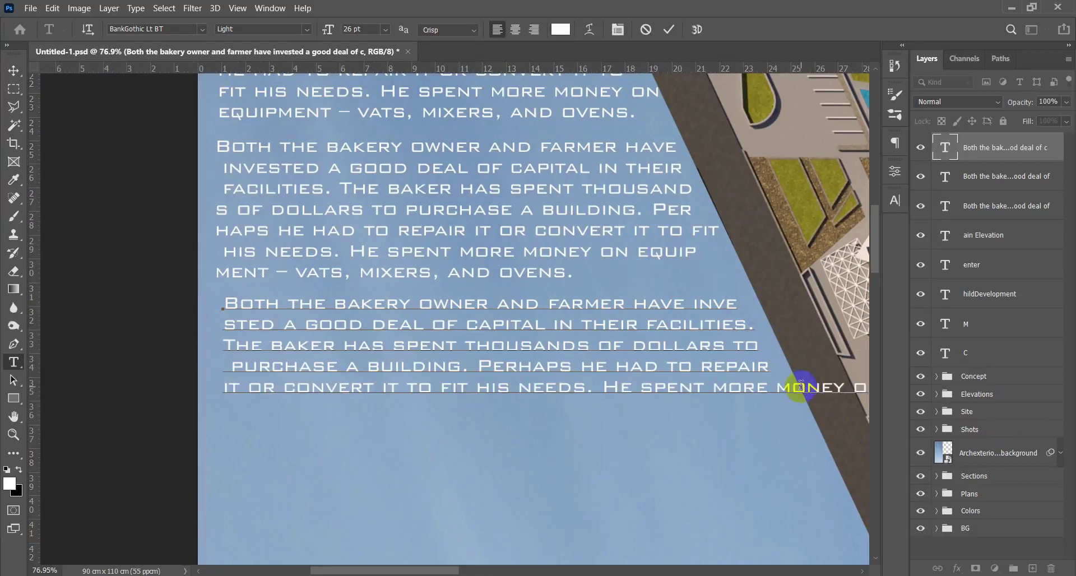
pyautogui.click(805, 391)
pyautogui.press('Return')
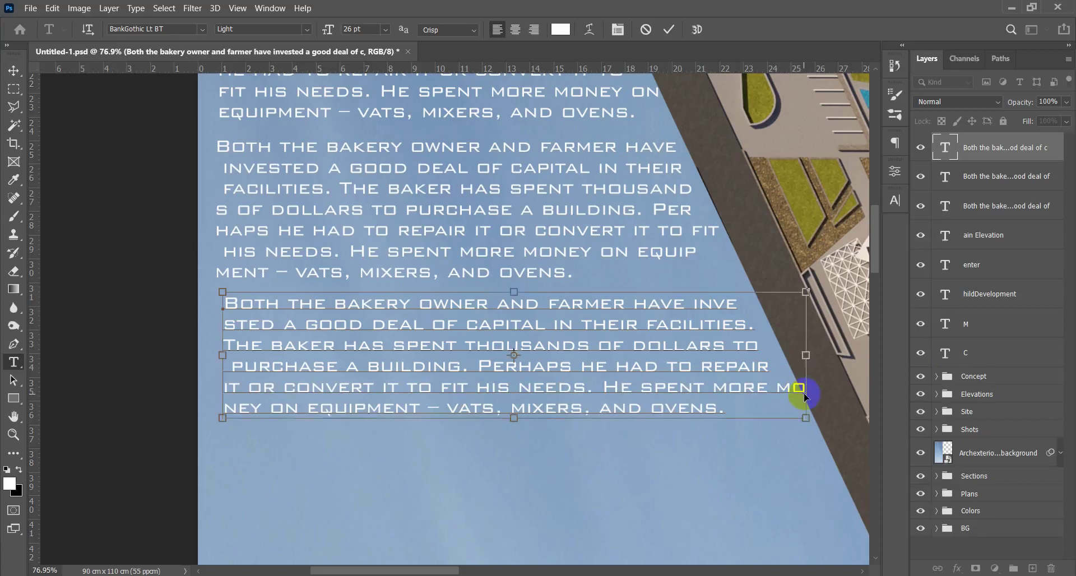
pyautogui.hotkey('ctrl', 'z')
pyautogui.click(780, 385)
pyautogui.press('Return')
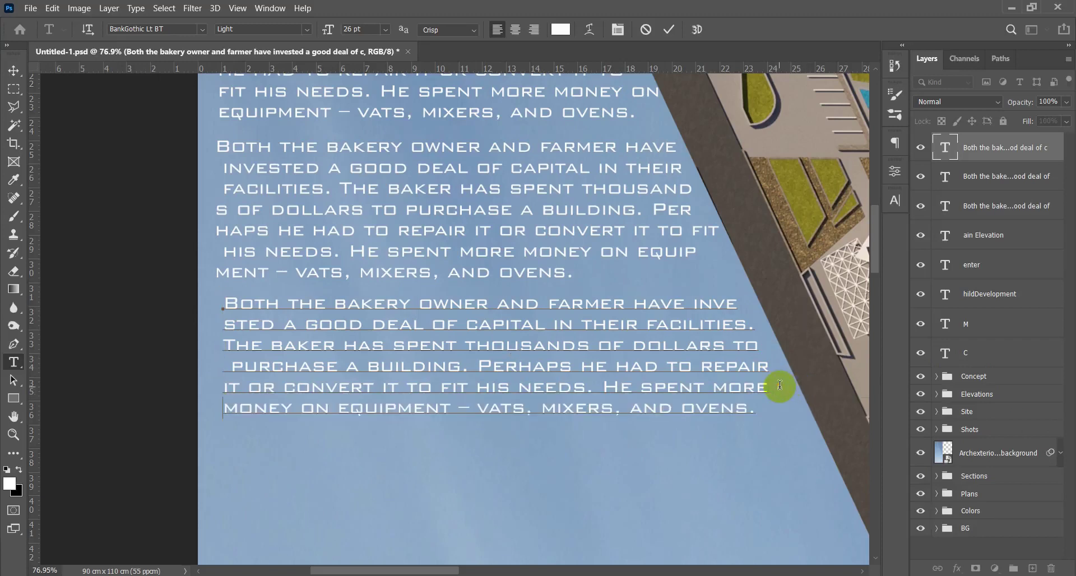
pyautogui.hotkey('ctrl', 'Return')
pyautogui.press('v')
# Duplicate the lower two bakery paragraphs and place the copies further down the sky, above the building render
pyautogui.scroll(-9, 575, 321)
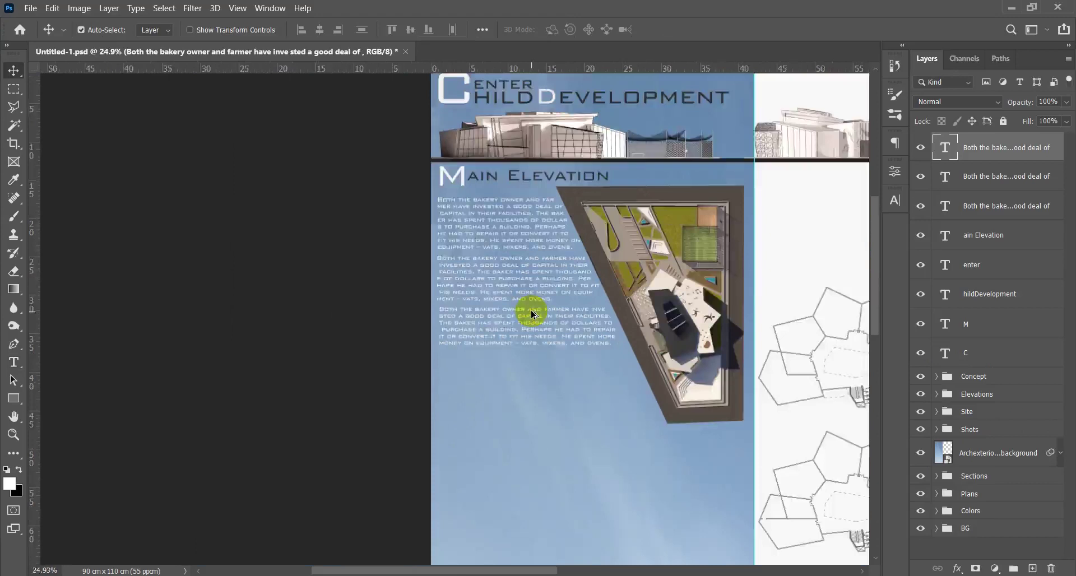
pyautogui.scroll(-1, 528, 320)
pyautogui.scroll(5, 384, 289)
pyautogui.scroll(-2, 406, 286)
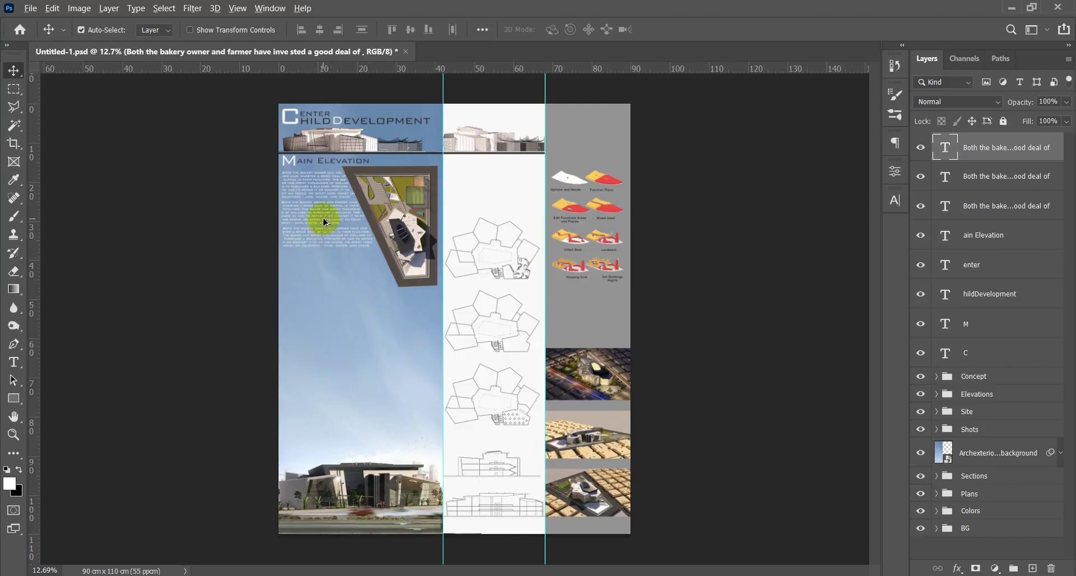
pyautogui.moveTo(325, 217); pyautogui.dragTo(325, 351)
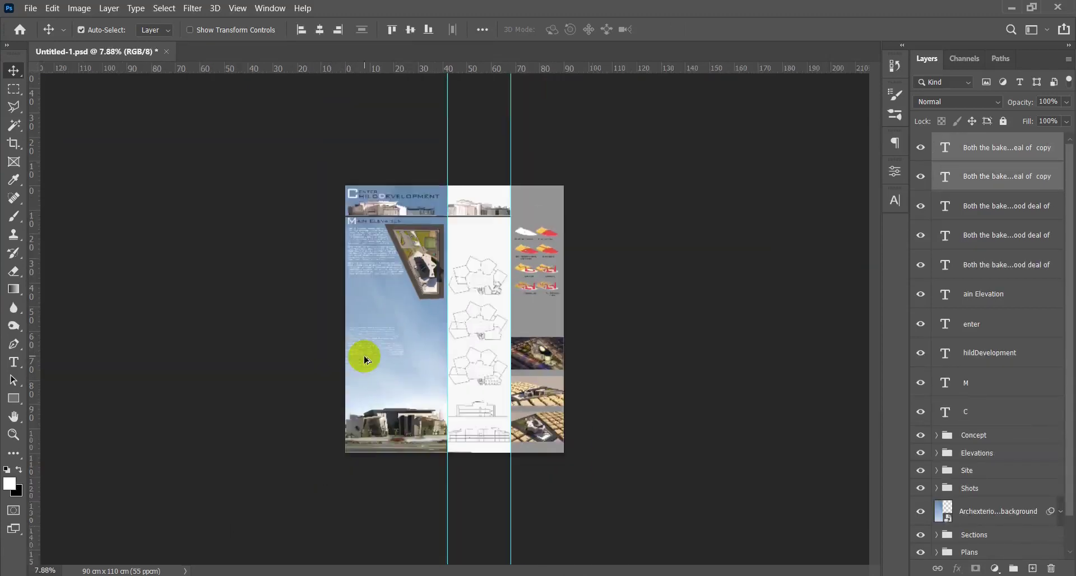
pyautogui.scroll(3, 368, 357)
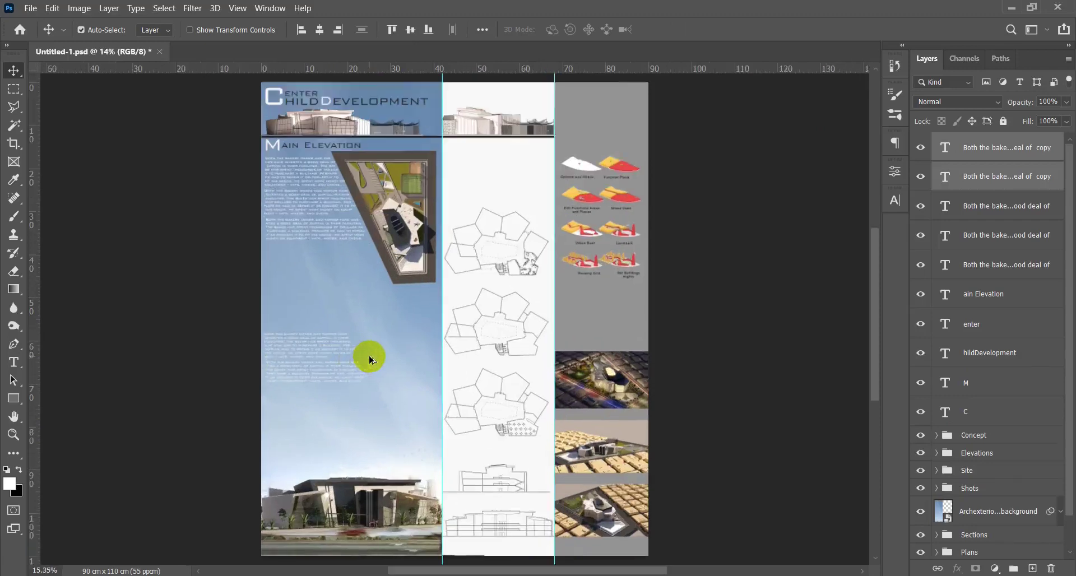
# Delete the two duplicated bakery paragraphs from the lower sky above the building render
pyautogui.scroll(-3, 369, 357)
pyautogui.scroll(4, 332, 349)
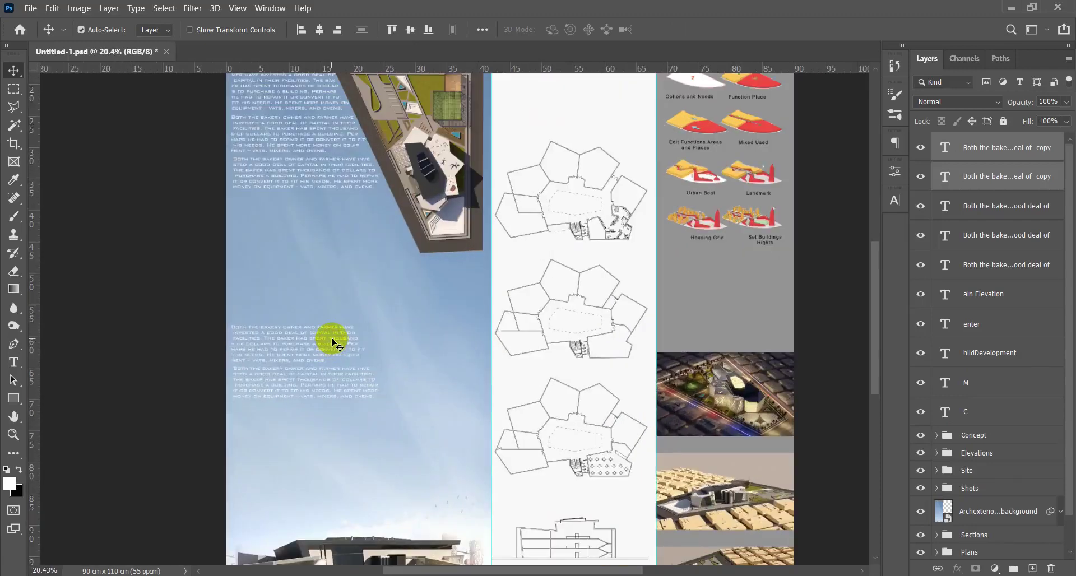
pyautogui.press('Delete')
# Paste the bakery sentences as a new text line across the lower sky and move it near the board's left edge
pyautogui.press('t')
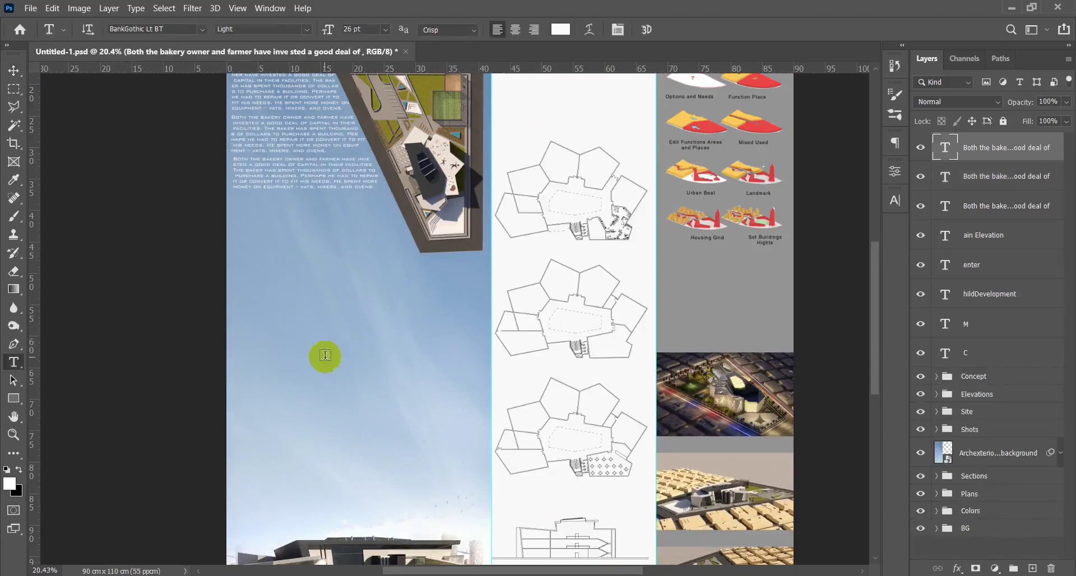
pyautogui.scroll(1, 333, 359)
pyautogui.click(247, 329)
pyautogui.hotkey('ctrl', 'v')
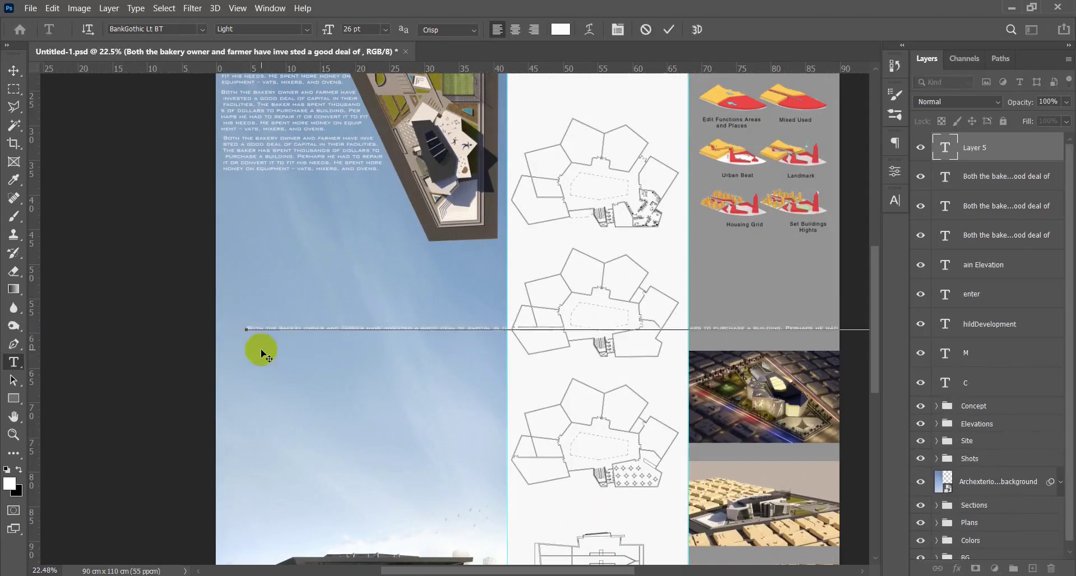
pyautogui.hotkey('ctrl', 'Return')
pyautogui.press('v')
pyautogui.scroll(5, 278, 344)
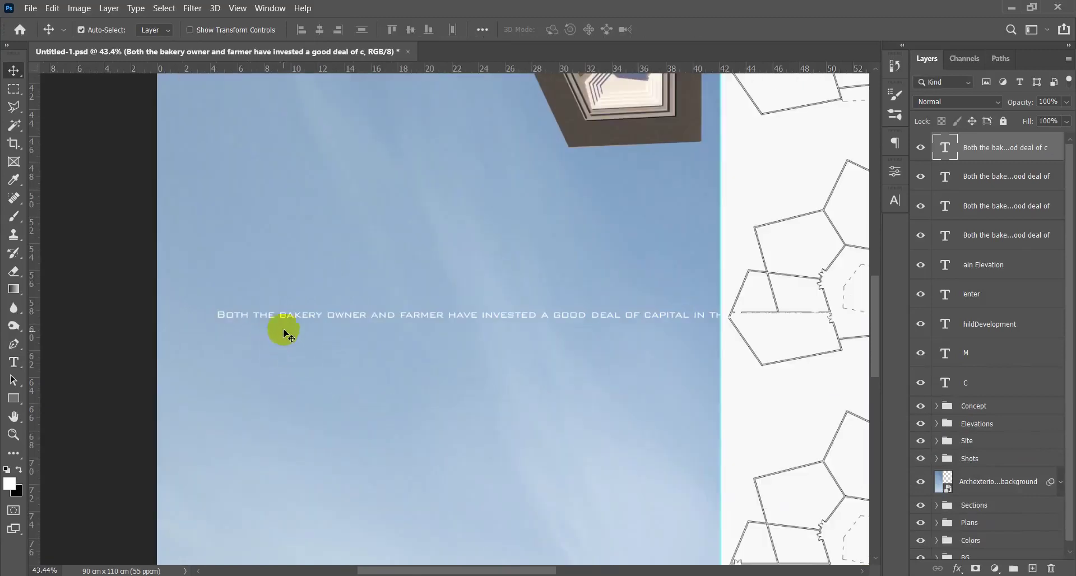
pyautogui.moveTo(284, 320); pyautogui.dragTo(245, 301)
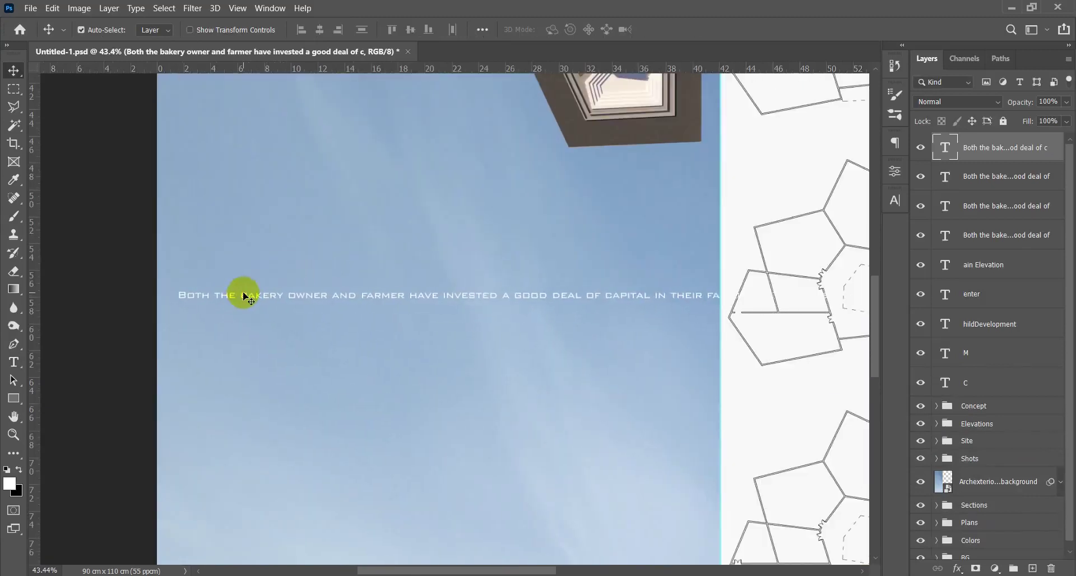
# Break the new sky text into four lines that stay within the blue column, with "He spent more money" starting the last, and commit it
pyautogui.press('t')
pyautogui.click(703, 295)
pyautogui.press('Return')
pyautogui.click(695, 306)
pyautogui.press('Return')
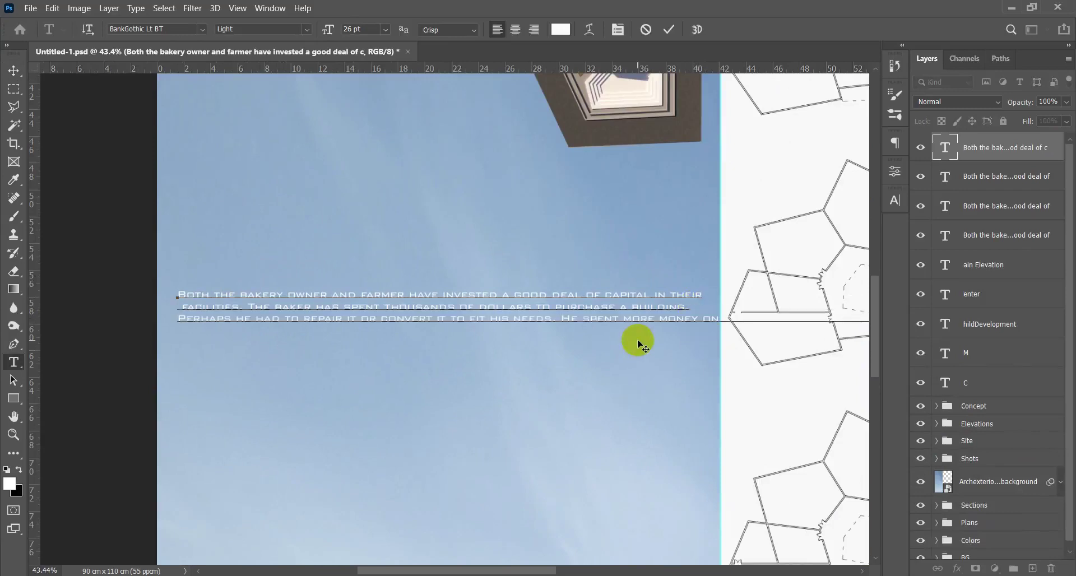
pyautogui.click(560, 319)
pyautogui.press('Return')
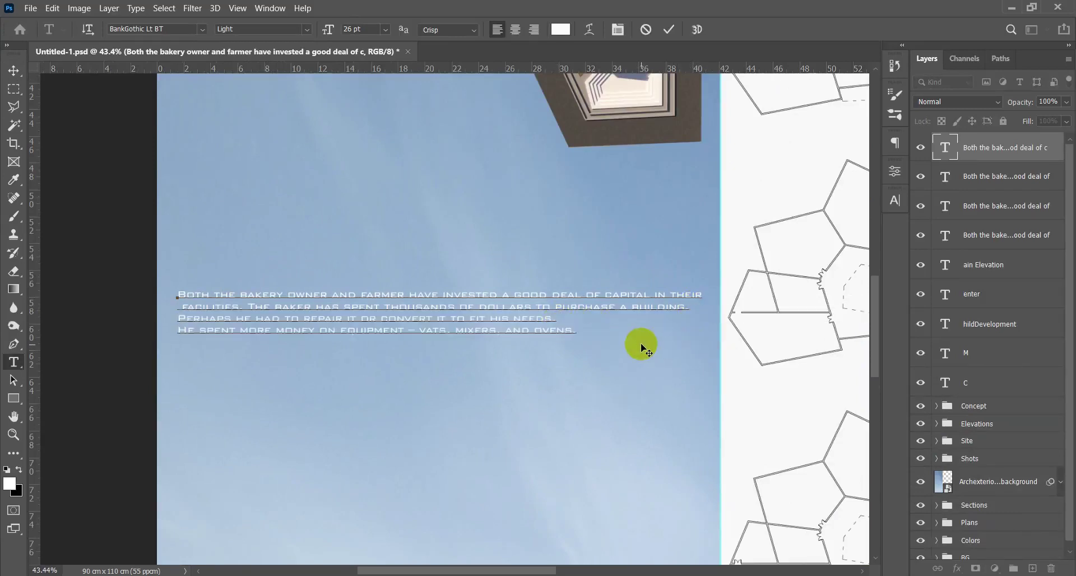
pyautogui.hotkey('ctrl', 'Return')
pyautogui.press('v')
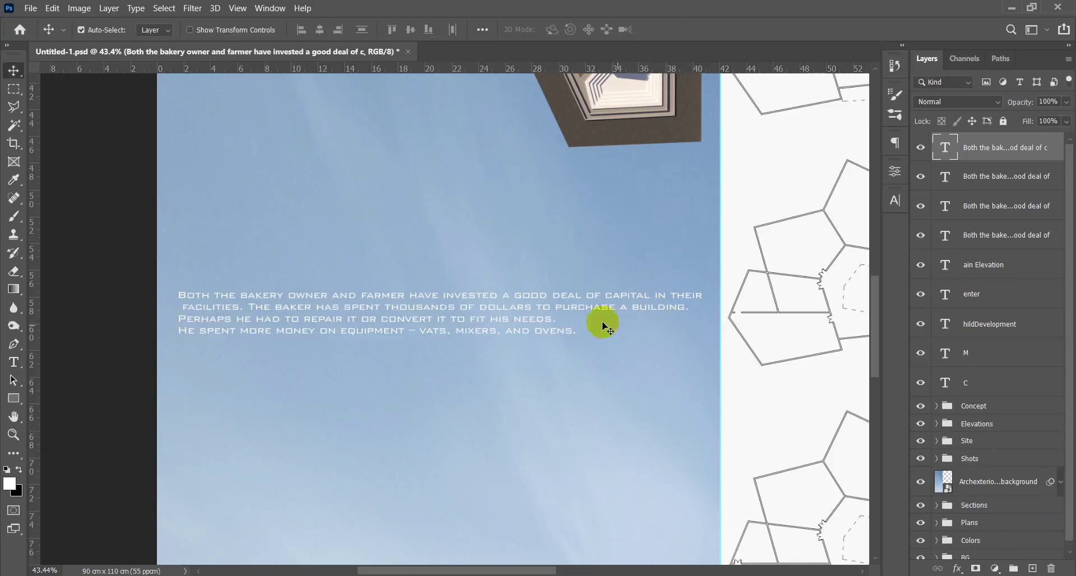
# Duplicate the four-line sky paragraph twice, stacking the copies evenly beneath the original
pyautogui.moveTo(594, 314); pyautogui.dragTo(590, 435)
pyautogui.scroll(-5, 586, 430)
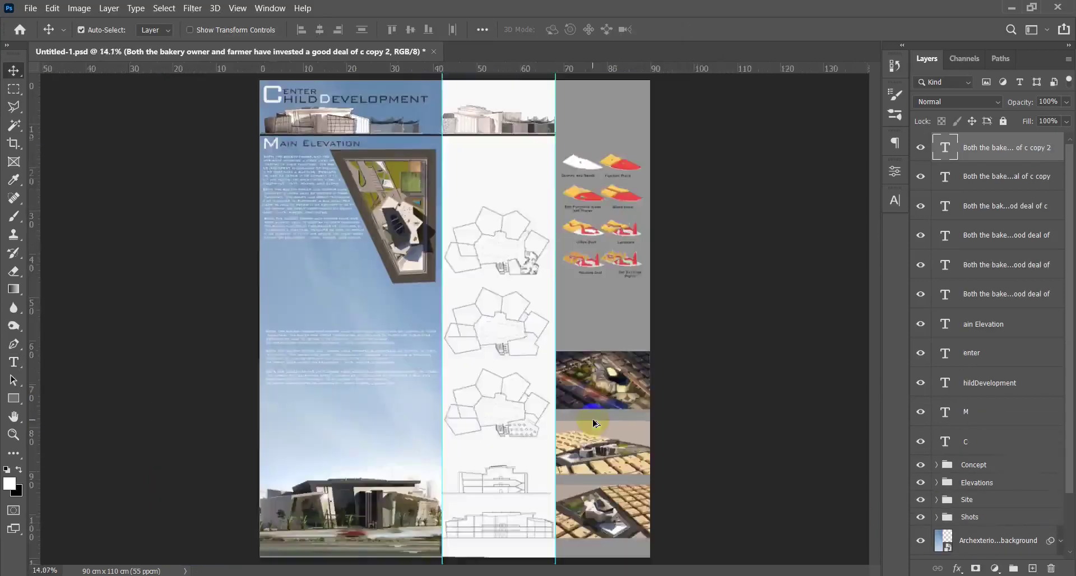
pyautogui.scroll(-2, 495, 392)
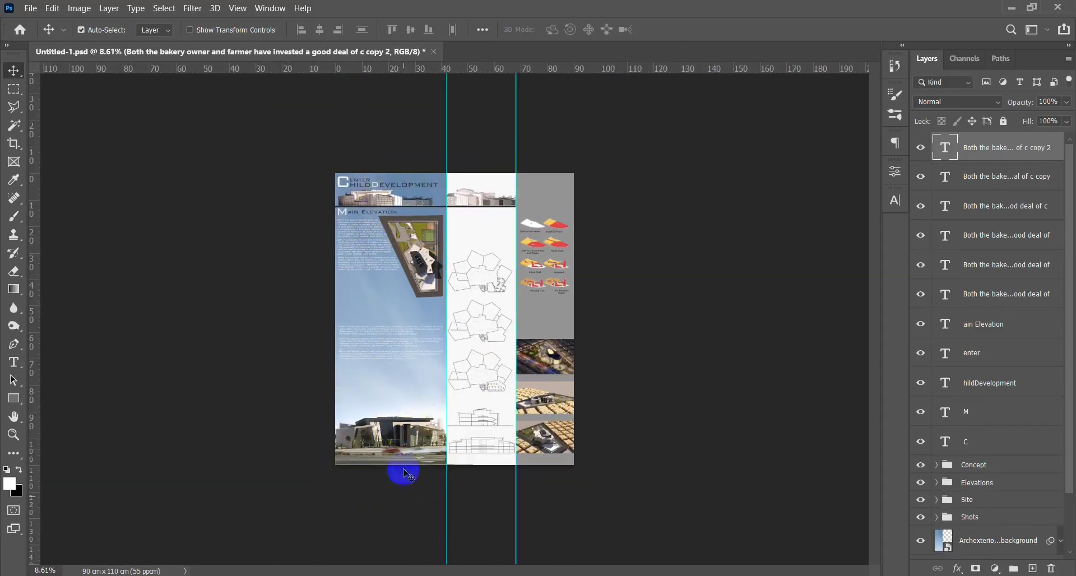
# Paste the bakery sentences as a new text line in the white column, between the elevation strip and the topmost floor plan
pyautogui.scroll(3, 456, 304)
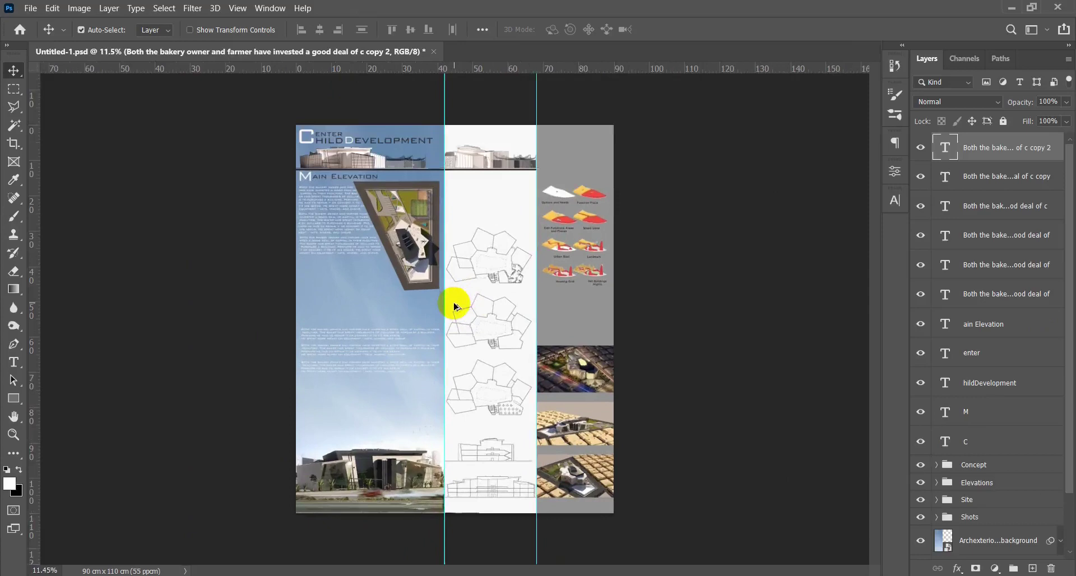
pyautogui.scroll(2, 491, 188)
pyautogui.scroll(2, 463, 240)
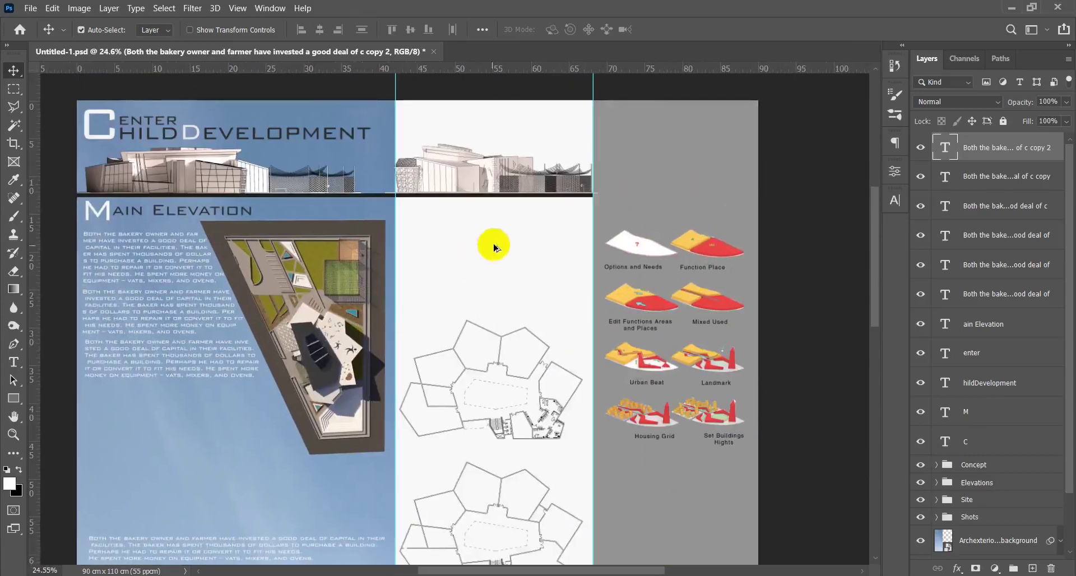
pyautogui.scroll(2, 493, 241)
pyautogui.moveTo(493, 262); pyautogui.dragTo(480, 293)
pyautogui.press('t')
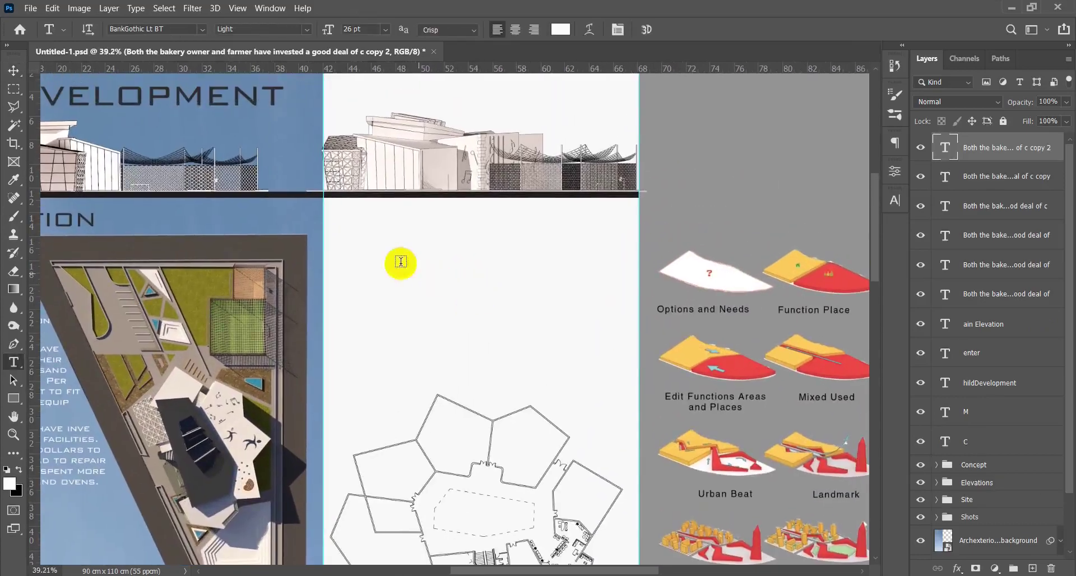
pyautogui.click(348, 234)
pyautogui.hotkey('ctrl', 'v')
# Colour the white column's text line dark grey #2a2a2a and shift it closer to the column's left edge
pyautogui.hotkey('ctrl', 'a')
pyautogui.click(560, 29)
pyautogui.moveTo(509, 327); pyautogui.dragTo(482, 368)
pyautogui.click(828, 217)
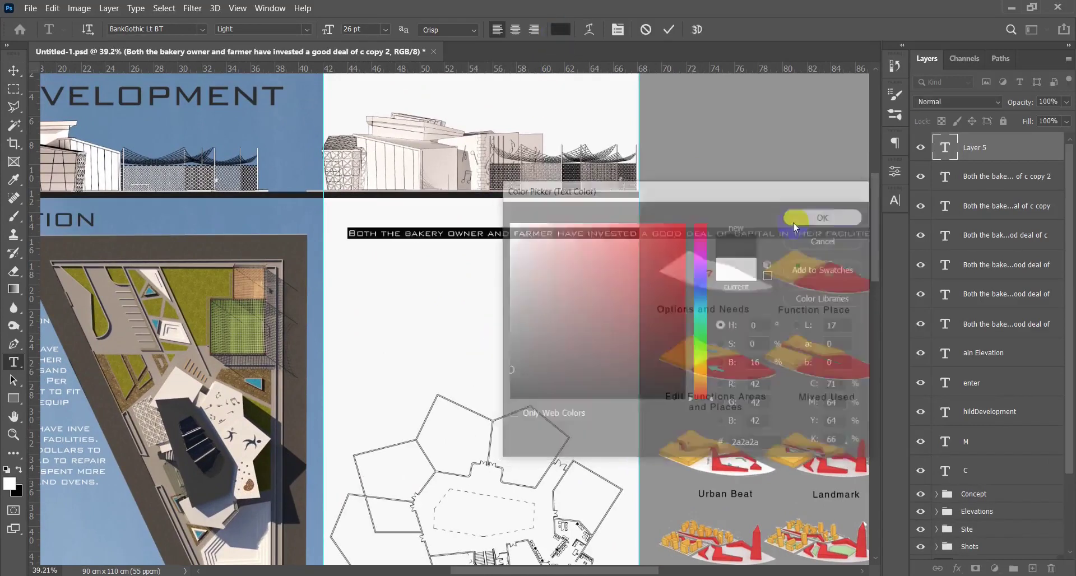
pyautogui.hotkey('ctrl', 'Return')
pyautogui.press('v')
pyautogui.moveTo(563, 241); pyautogui.dragTo(548, 243)
# Break the dark text into seven lines that fit the white column's width, with "ns." as the last line, and commit it
pyautogui.press('t')
pyautogui.click(617, 241)
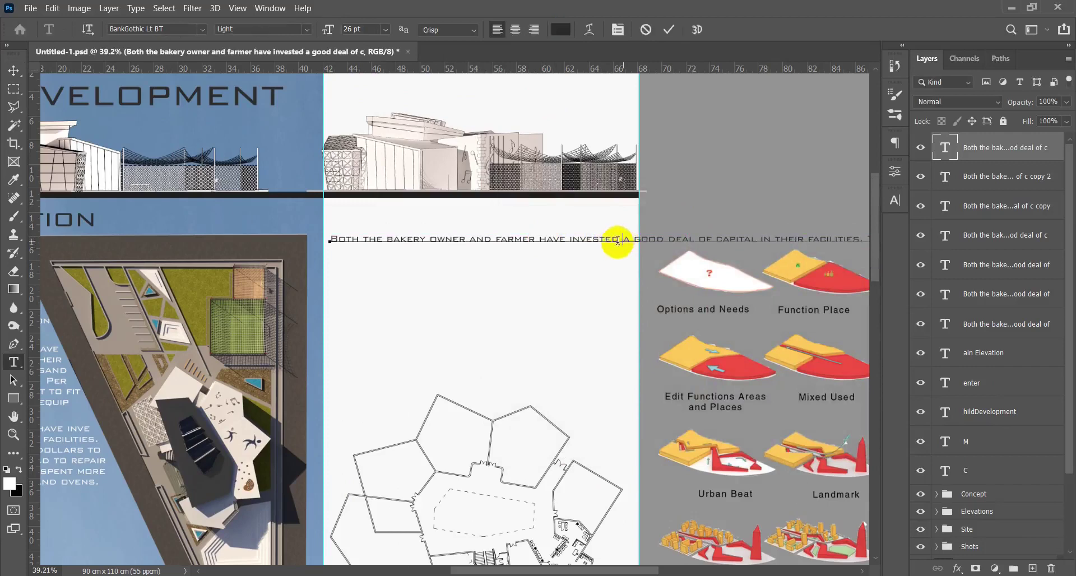
pyautogui.press('Return')
pyautogui.click(574, 249)
pyautogui.press('Return')
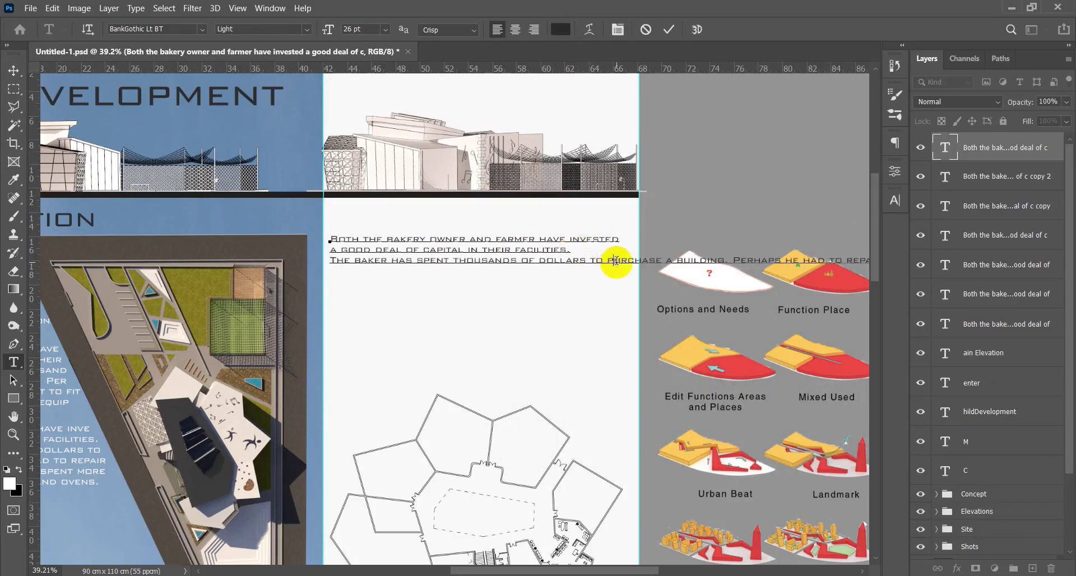
pyautogui.click(615, 261)
pyautogui.press('Return')
pyautogui.click(552, 271)
pyautogui.press('Return')
pyautogui.click(618, 283)
pyautogui.press('Return')
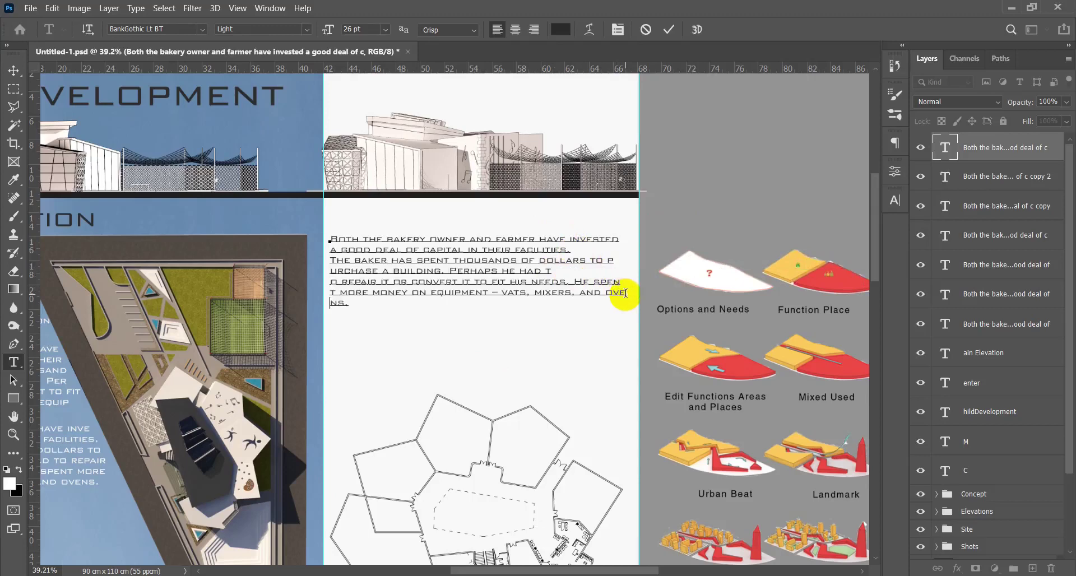
pyautogui.hotkey('ctrl', 'Return')
pyautogui.press('v')
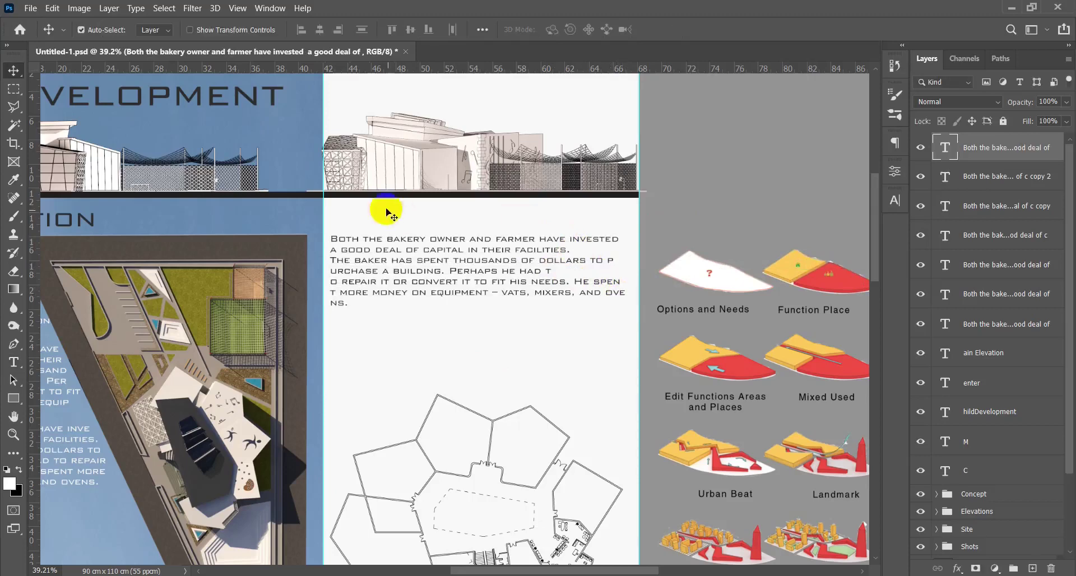
# Duplicate the dark seven-line paragraph and place the copy directly beneath it, above the topmost floor plan
pyautogui.moveTo(436, 253); pyautogui.dragTo(442, 322)
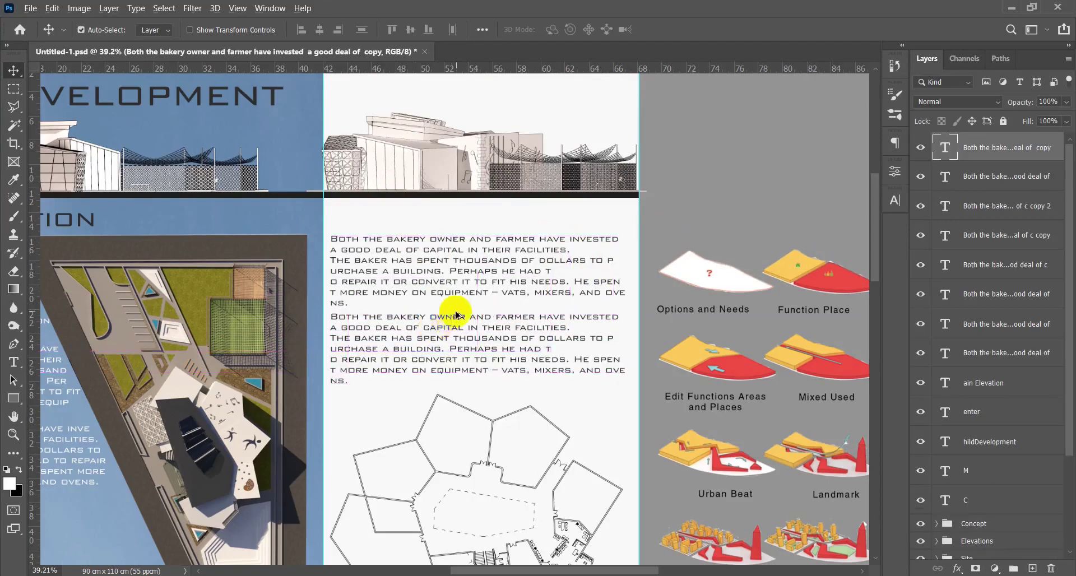
pyautogui.scroll(-5, 480, 312)
pyautogui.scroll(1, 484, 323)
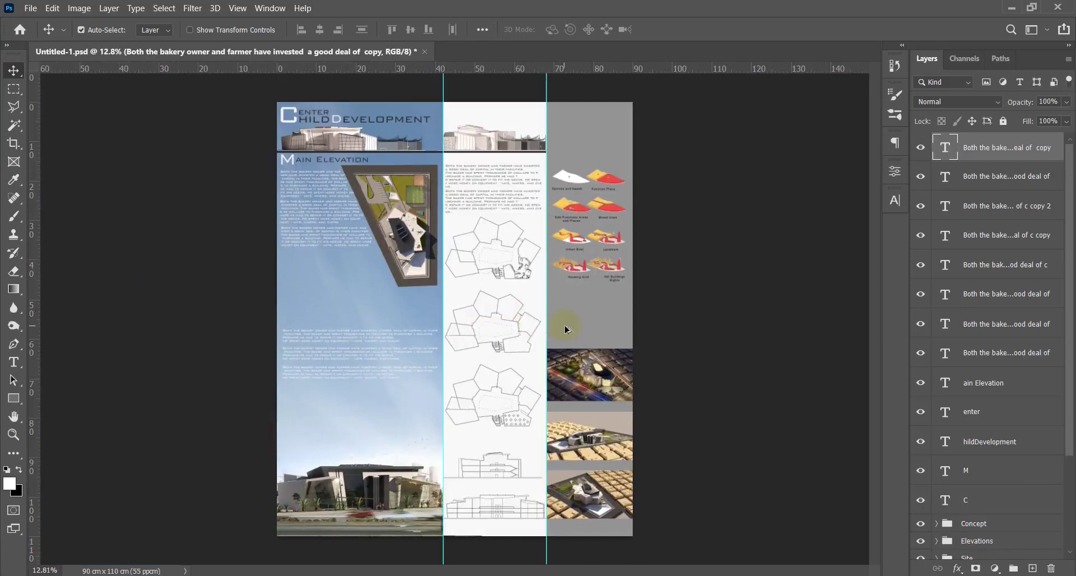
# Paste the bakery sentences as a dark text line beneath the concept diagrams and nudge it toward the grey column's left edge
pyautogui.scroll(5, 564, 329)
pyautogui.scroll(-1, 597, 312)
pyautogui.press('t')
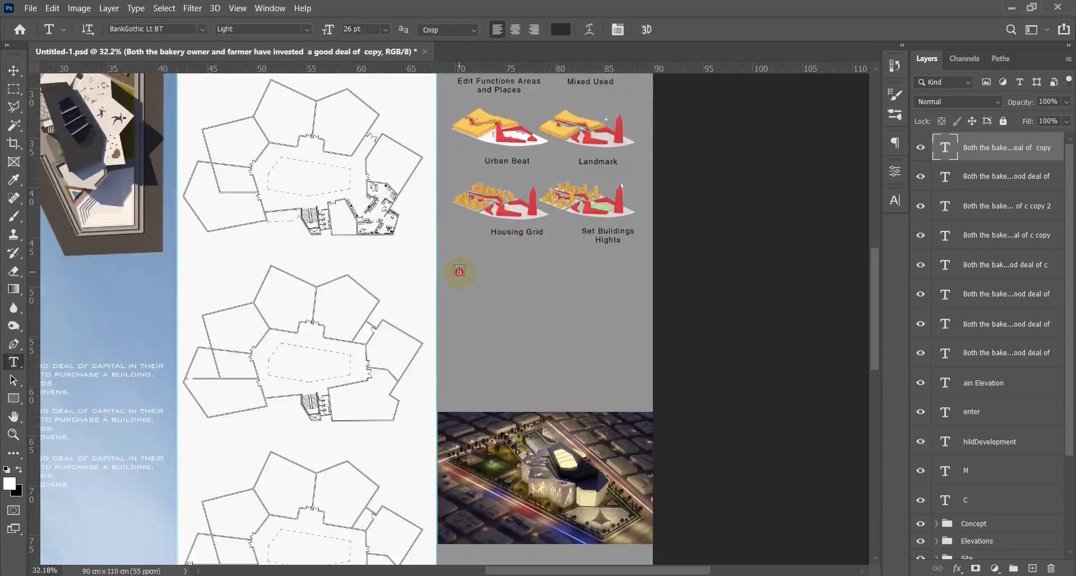
pyautogui.click(457, 269)
pyautogui.hotkey('ctrl', 'v')
pyautogui.hotkey('ctrl', 'Return')
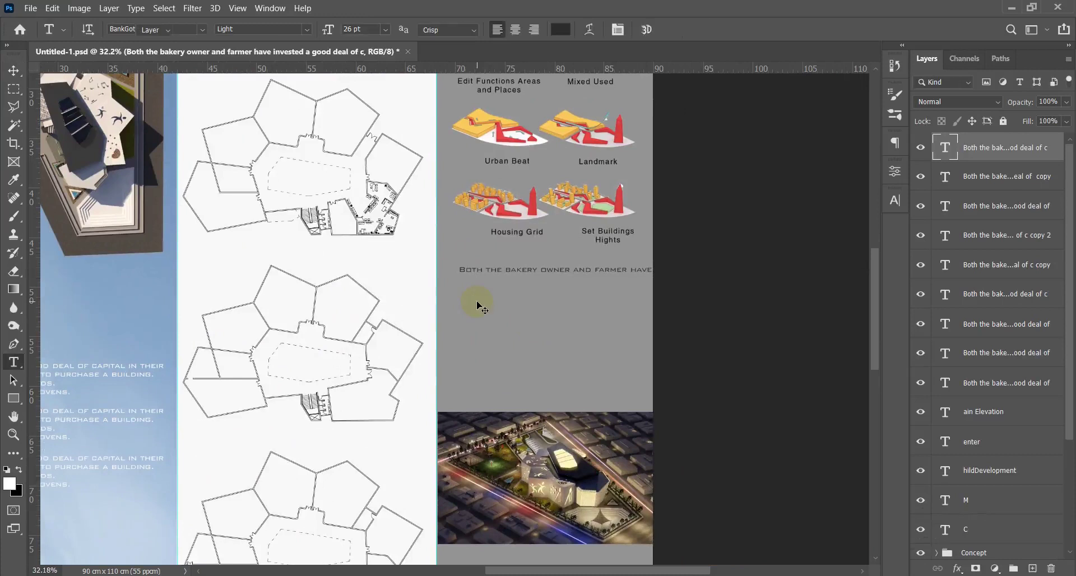
pyautogui.press('v')
pyautogui.hotkey('shift', 'Left')
pyautogui.hotkey('shift', 'Left')
pyautogui.hotkey('shift', 'Left')
pyautogui.hotkey('shift', 'Left')
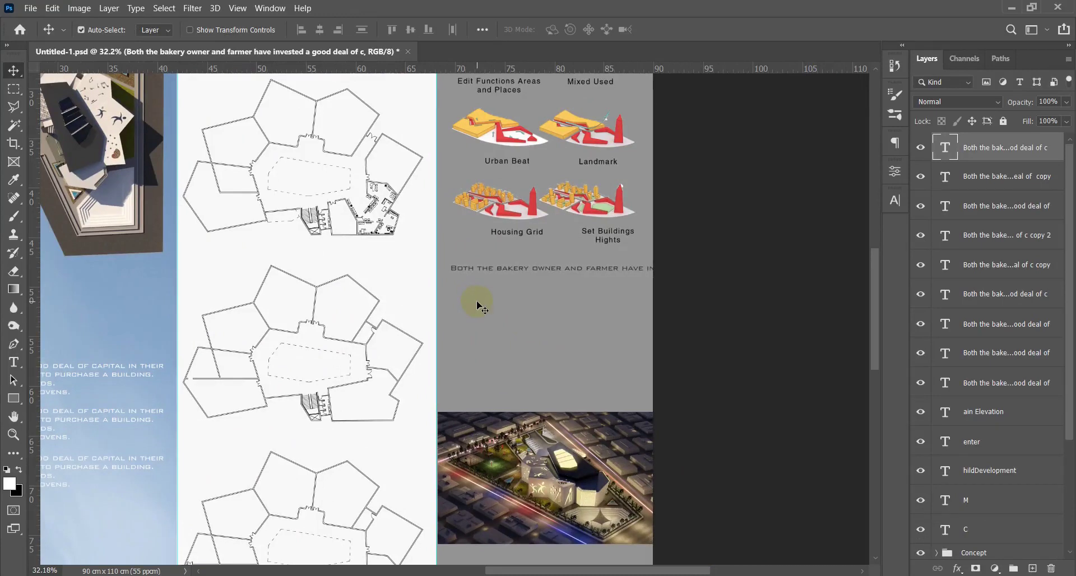
# Break the text beneath the concept diagrams into eight lines that fit the grey column and commit it
pyautogui.press('t')
pyautogui.click(640, 267)
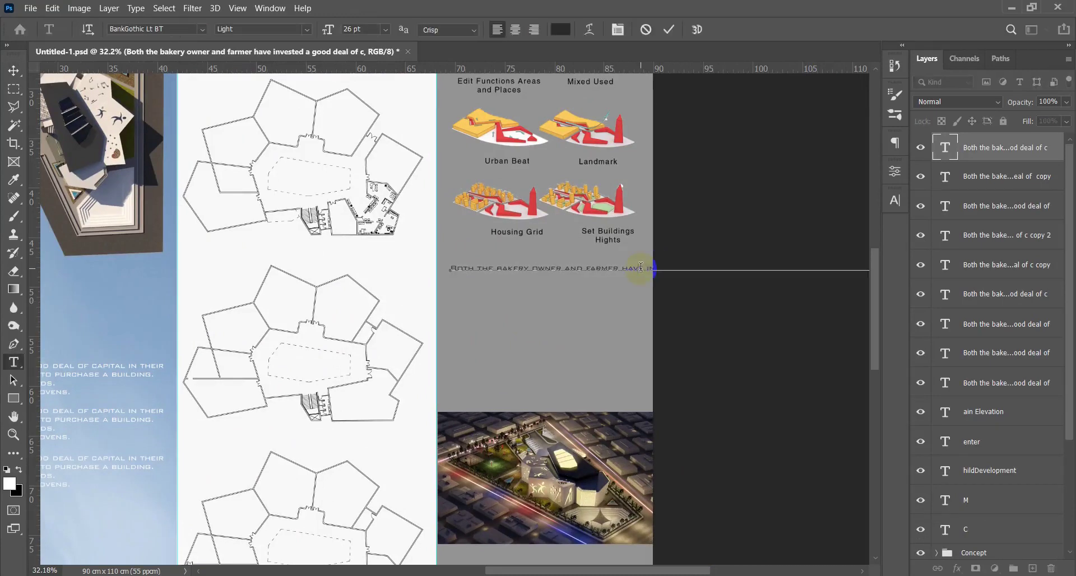
pyautogui.moveTo(626, 278); pyautogui.dragTo(613, 322)
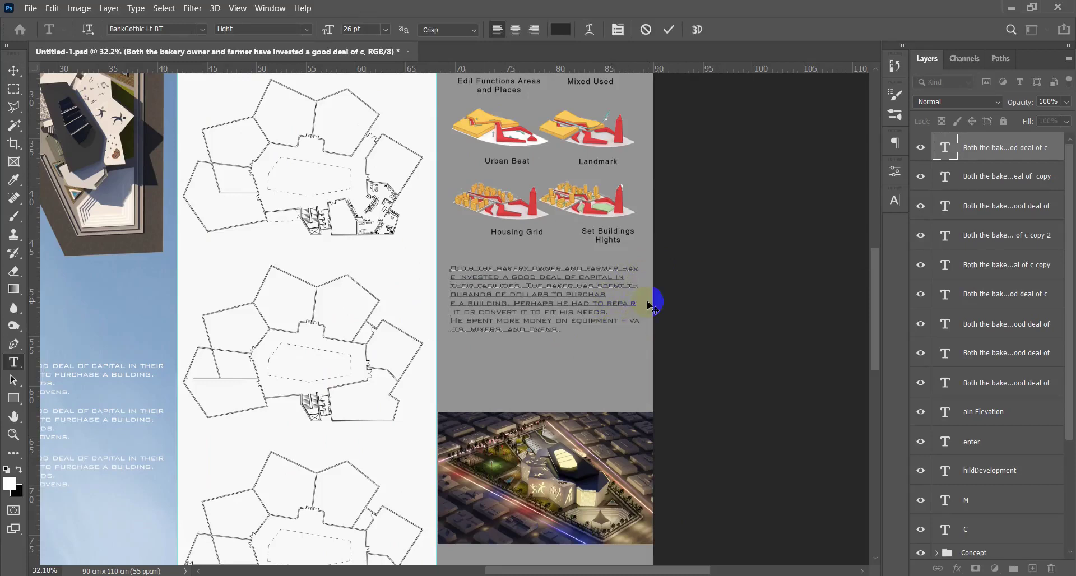
pyautogui.hotkey('ctrl', 'Return')
pyautogui.press('v')
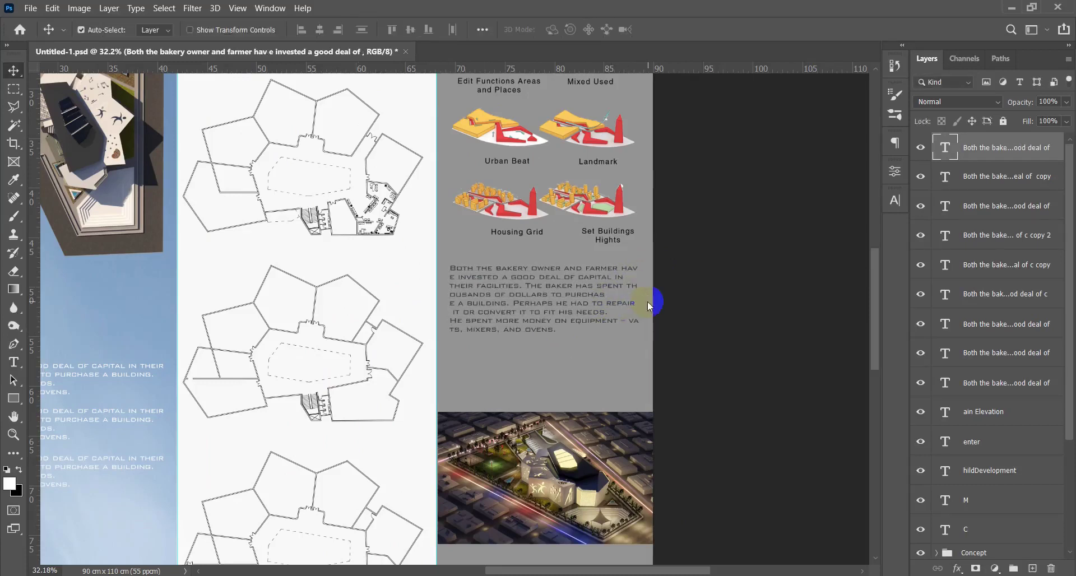
# Nudge the eight-line paragraph slightly upward and place a duplicate beneath it, above the night render
pyautogui.press('Up')
pyautogui.press('Up')
pyautogui.press('Up')
pyautogui.press('Up')
pyautogui.moveTo(590, 294); pyautogui.dragTo(583, 356)
pyautogui.scroll(-3, 583, 356)
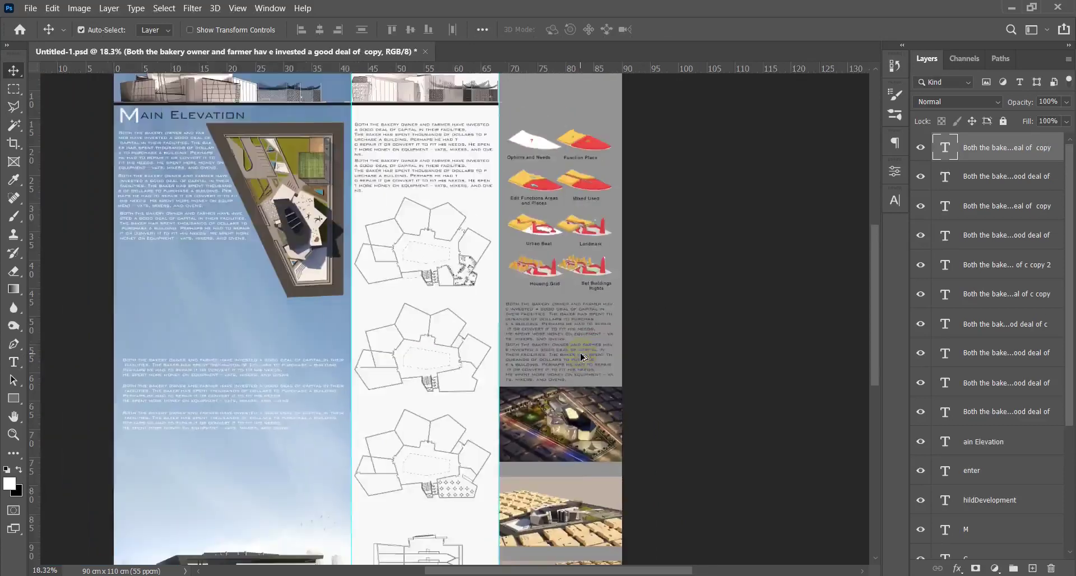
# Duplicate an eight-line paragraph from the grey column and place the copy above the concept diagrams
pyautogui.scroll(-2, 583, 356)
pyautogui.scroll(4, 580, 336)
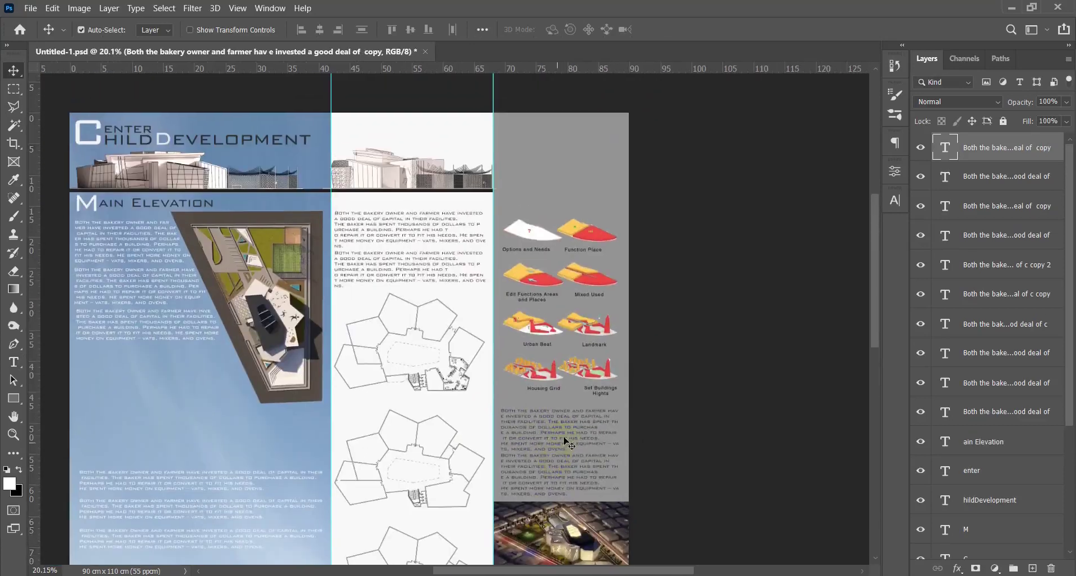
pyautogui.moveTo(570, 417); pyautogui.dragTo(565, 167)
pyautogui.scroll(4, 574, 164)
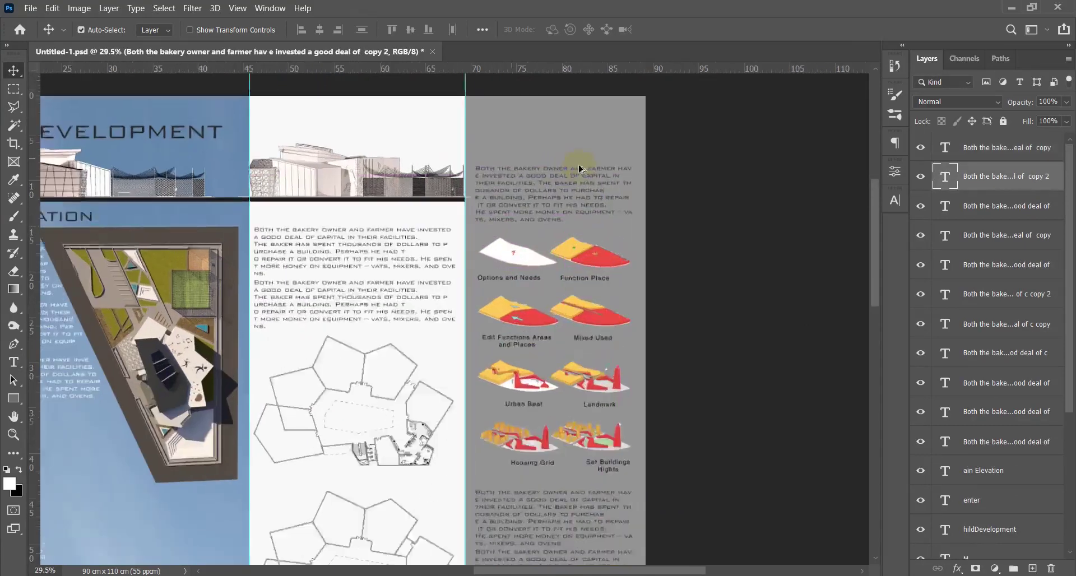
pyautogui.scroll(-4, 313, 250)
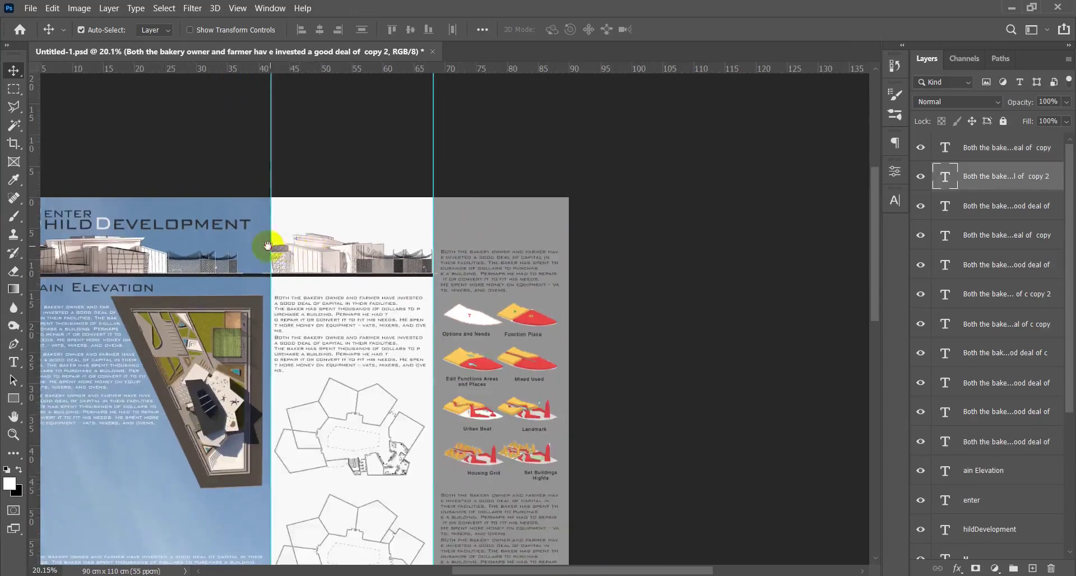
pyautogui.moveTo(268, 243); pyautogui.dragTo(412, 265)
pyautogui.moveTo(189, 234); pyautogui.dragTo(497, 229)
pyautogui.hotkey('ctrl', 'z')
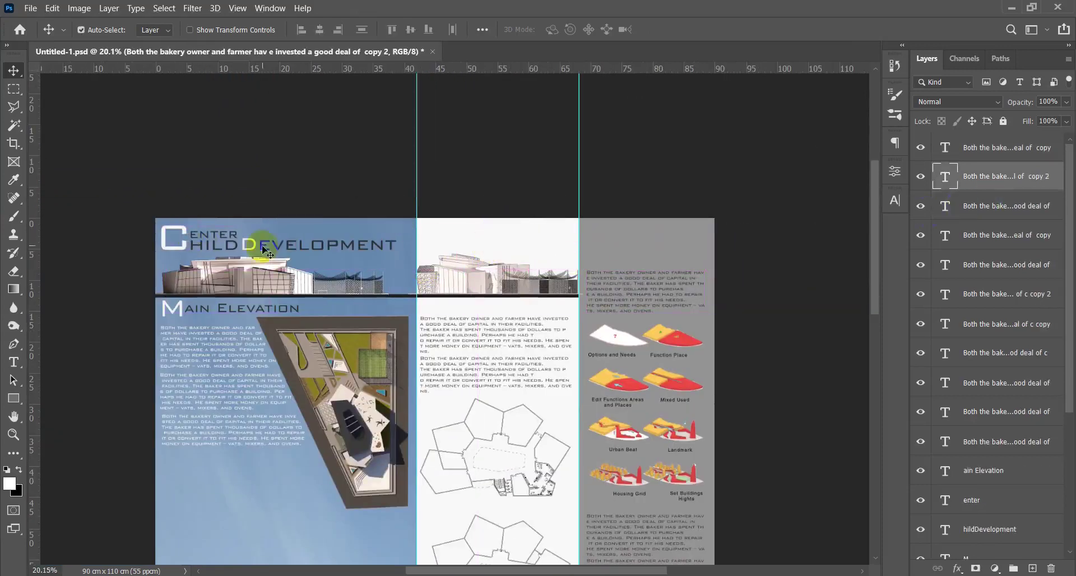
# Copy the title's large "C" to the head of the grey column and change the copy's letter to "P"
pyautogui.click(192, 233)
pyautogui.moveTo(185, 231); pyautogui.dragTo(611, 230)
pyautogui.press('t')
pyautogui.doubleClick(580, 238)
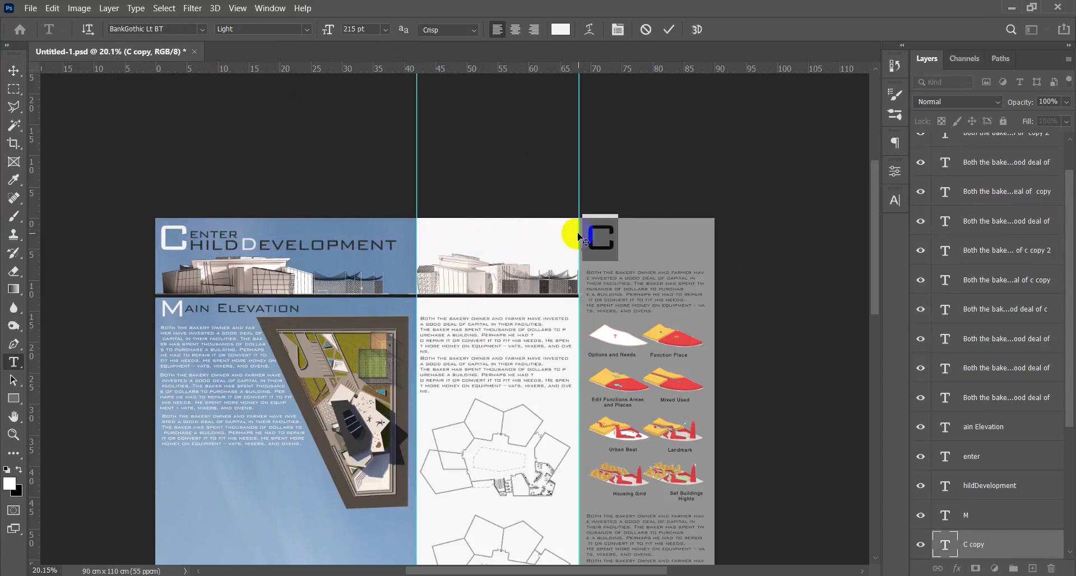
pyautogui.write('P')
pyautogui.hotkey('ctrl', 'Return')
pyautogui.press('v')
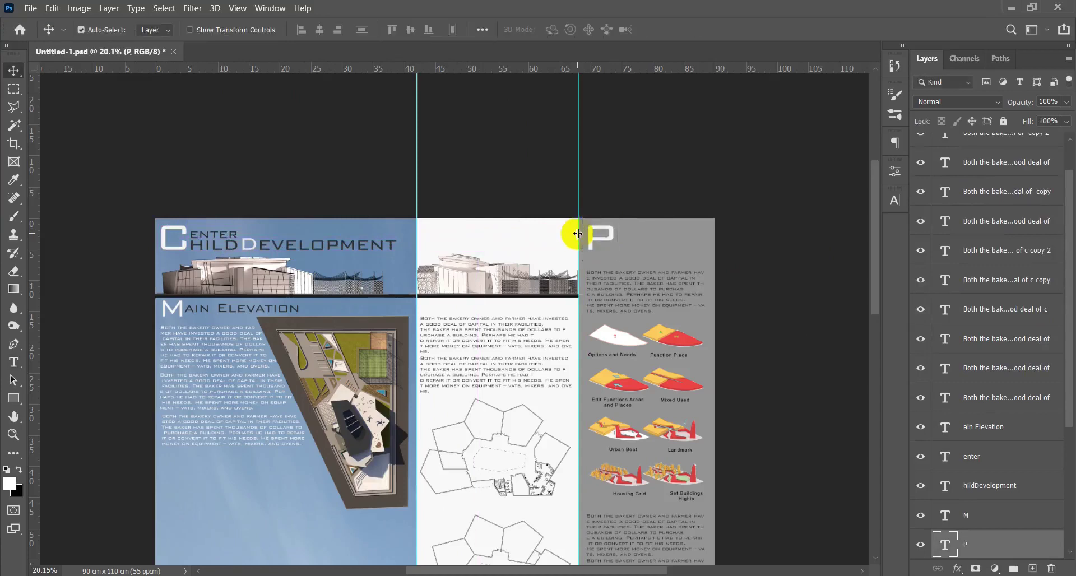
# Copy the title's "hildDevelopment" text beside the large "P" in the grey column and change the copy to "roject"
pyautogui.moveTo(239, 248); pyautogui.dragTo(659, 250)
pyautogui.press('t')
pyautogui.doubleClick(650, 248)
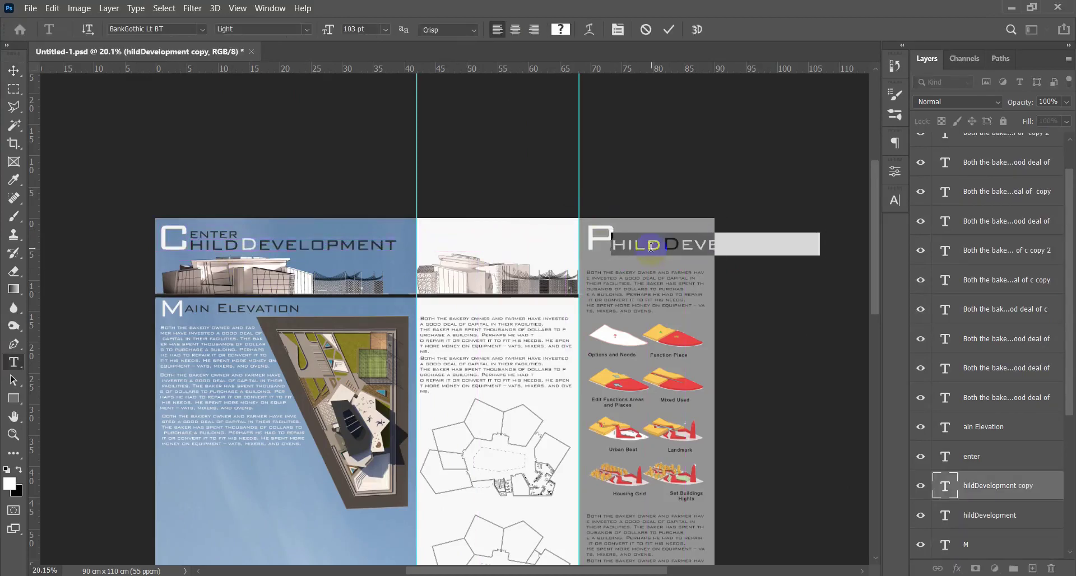
pyautogui.write('ro')
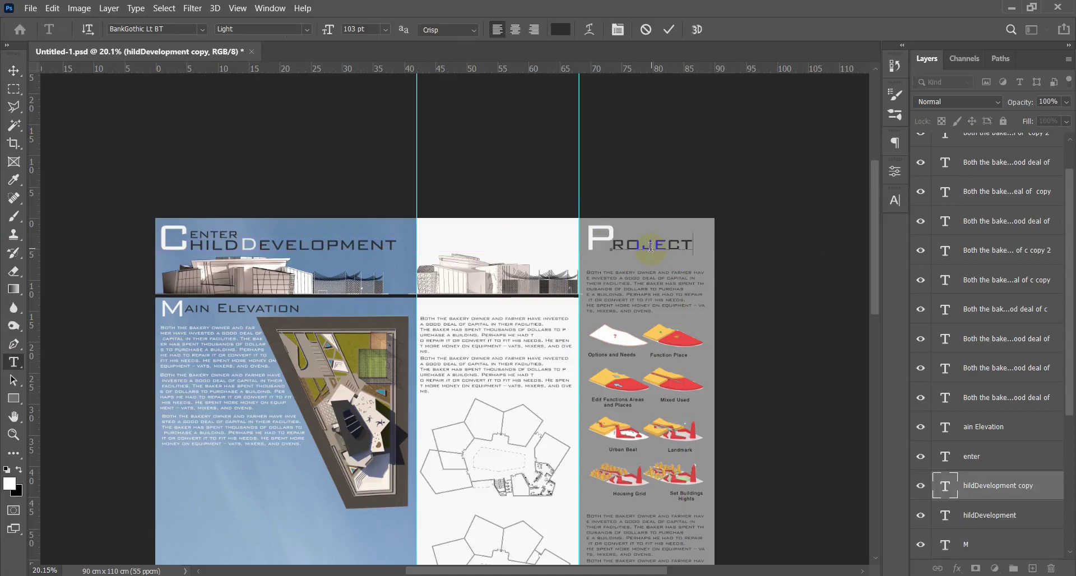
pyautogui.hotkey('ctrl', 'Return')
pyautogui.press('v')
# Nudge "roject" slightly sideways to leave a small gap after the large "P"
pyautogui.scroll(5, 664, 247)
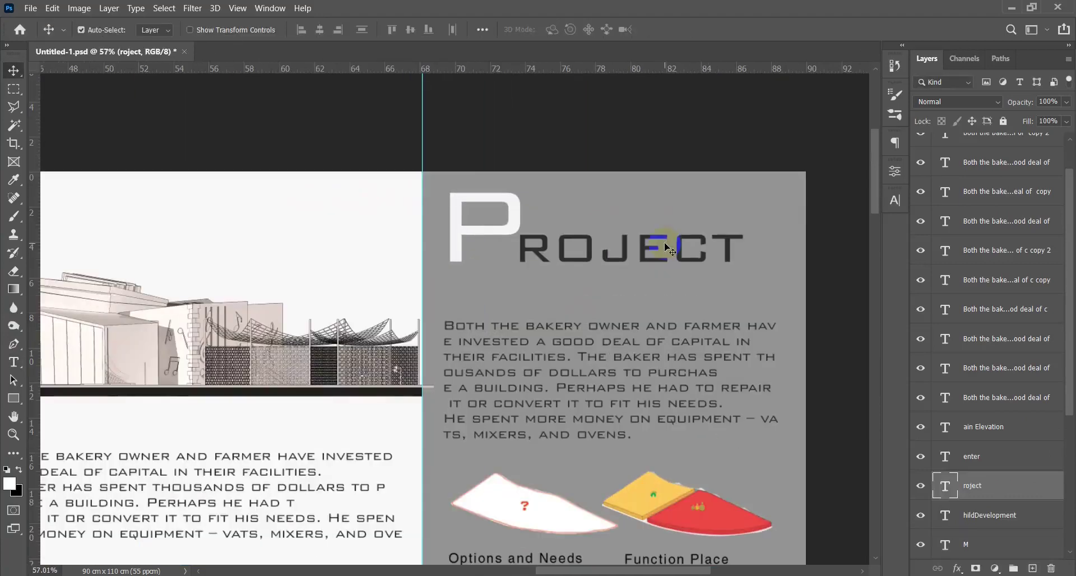
pyautogui.press('Right')
pyautogui.press('Right')
pyautogui.press('Right')
pyautogui.press('Right')
pyautogui.press('Right')
pyautogui.press('Right')
pyautogui.press('Right')
pyautogui.press('Right')
pyautogui.press('Right')
pyautogui.press('Right')
pyautogui.press('Right')
pyautogui.press('Right')
pyautogui.press('Right')
pyautogui.press('Right')
pyautogui.press('Right')
pyautogui.press('Right')
pyautogui.press('Right')
pyautogui.press('Right')
pyautogui.press('Right')
pyautogui.press('Right')
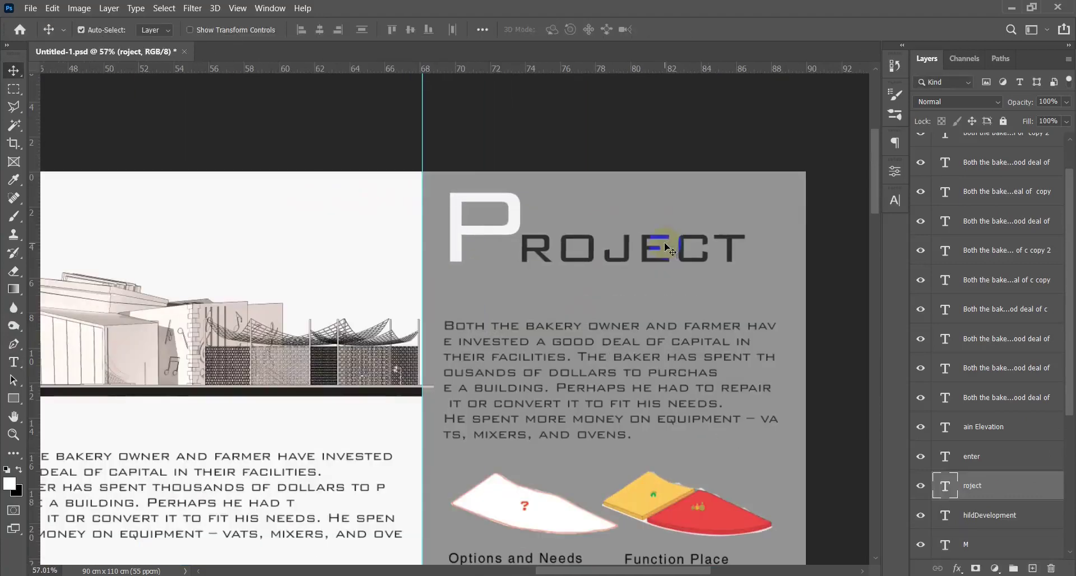
pyautogui.press('Left')
pyautogui.press('Left')
pyautogui.press('Left')
pyautogui.press('Left')
pyautogui.press('Left')
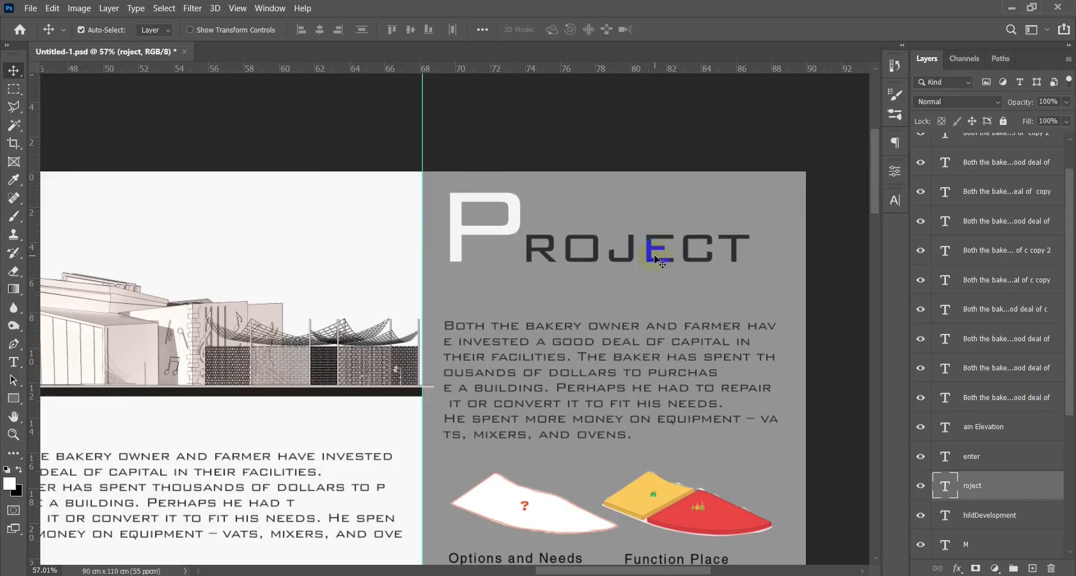
# Duplicate "roject" directly below itself, change the copy to "concept" and set its font size to 49 pt
pyautogui.moveTo(649, 253); pyautogui.dragTo(647, 283)
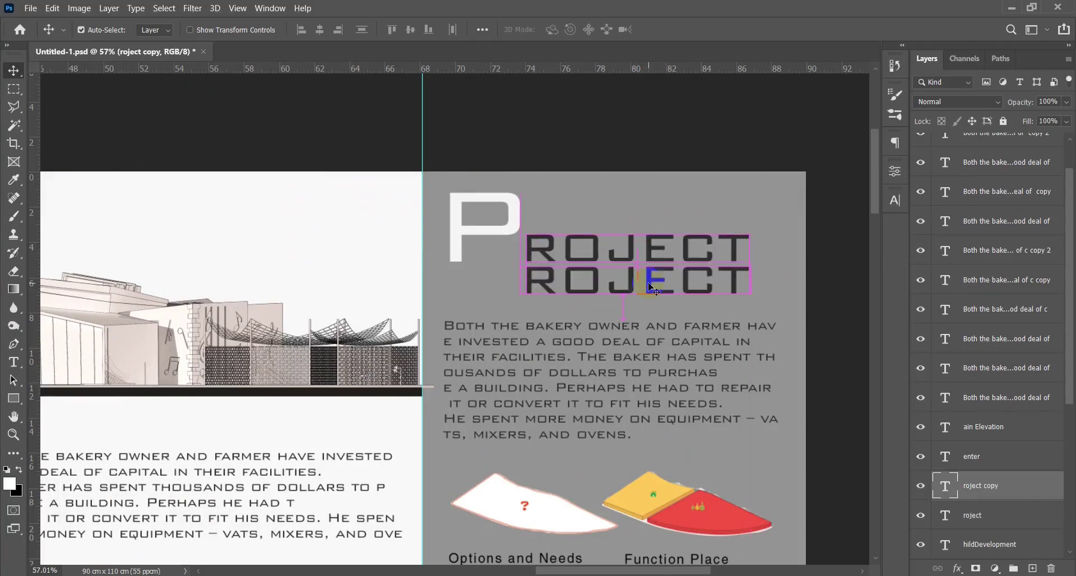
pyautogui.press('t')
pyautogui.doubleClick(649, 286)
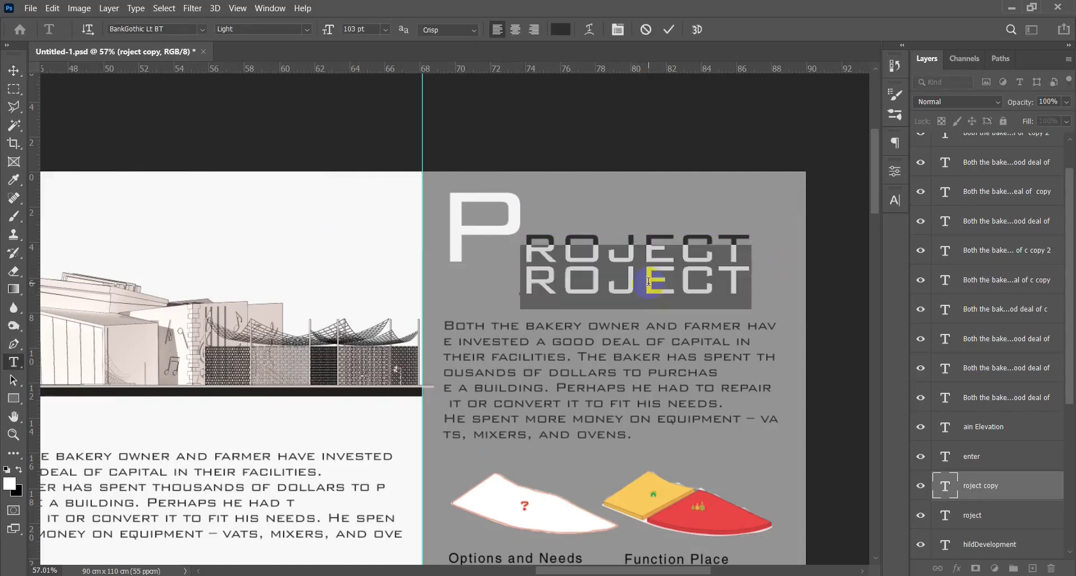
pyautogui.write('con')
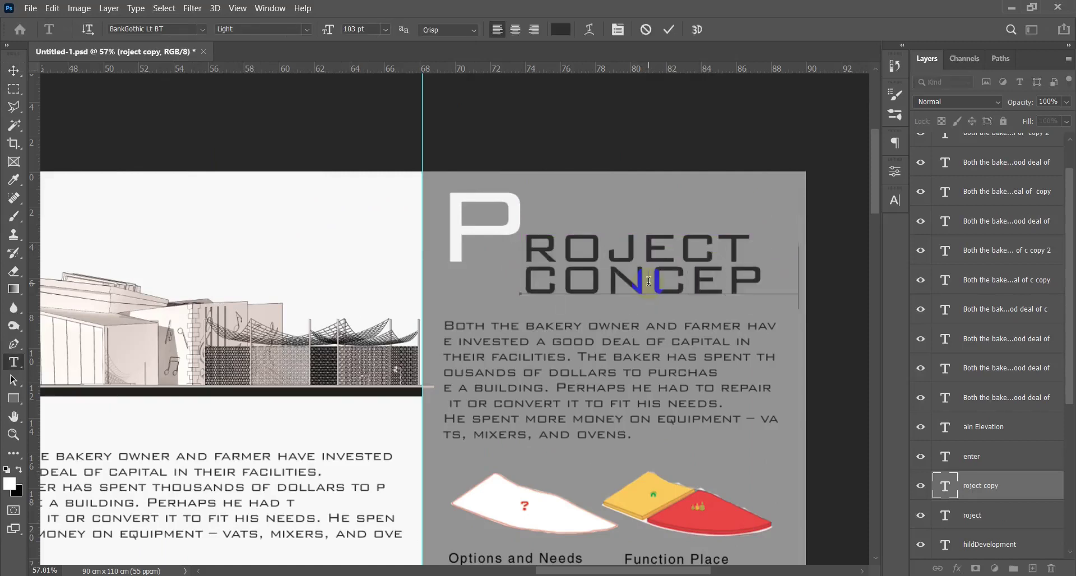
pyautogui.hotkey('ctrl', 'a')
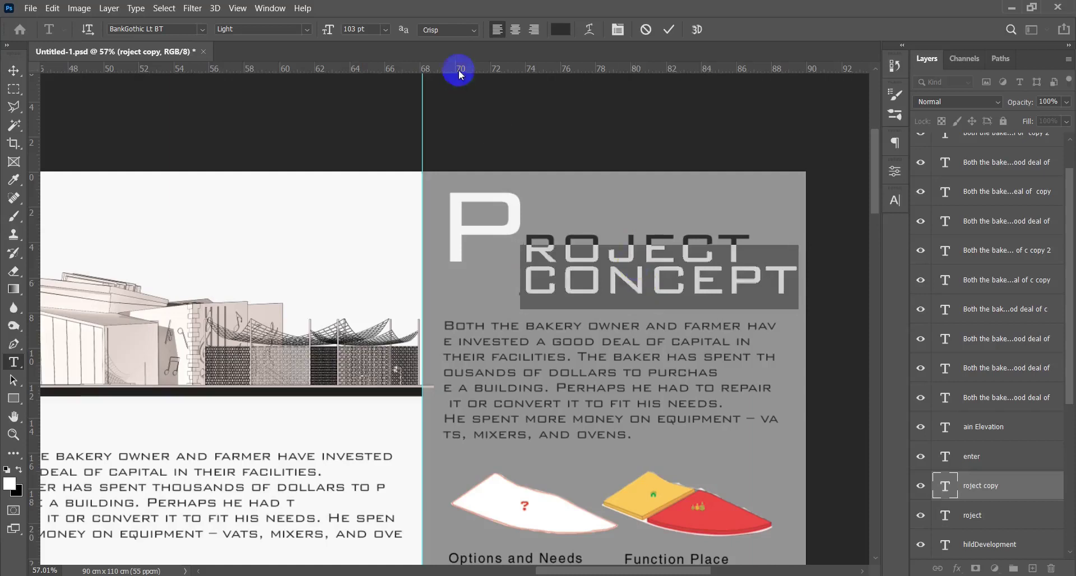
pyautogui.moveTo(331, 32); pyautogui.dragTo(293, 32)
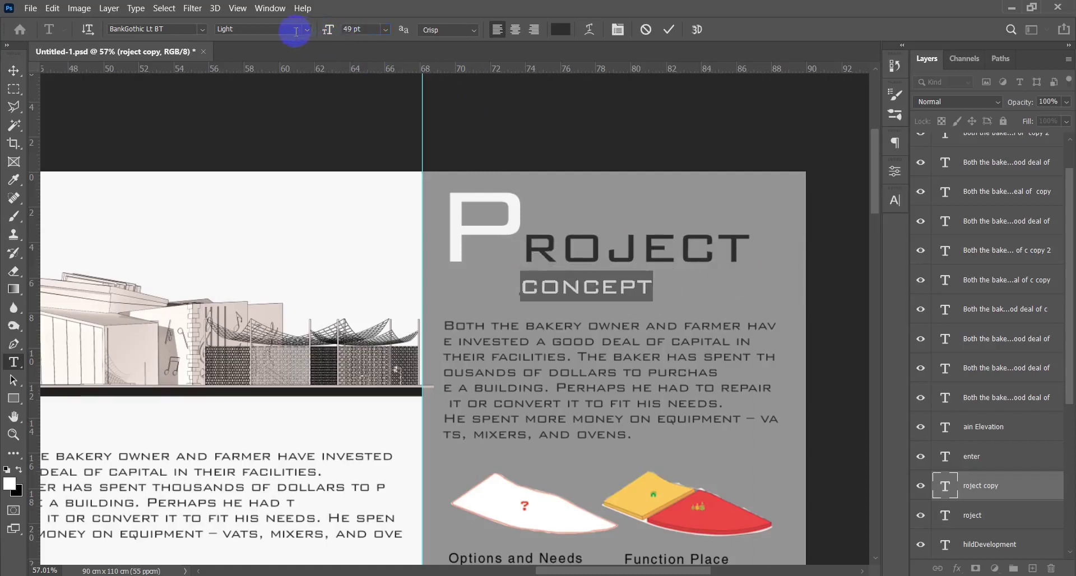
# Widen the letter tracking of "concept" and move the word under the "Project" heading, starting below the "P"
pyautogui.click(895, 201)
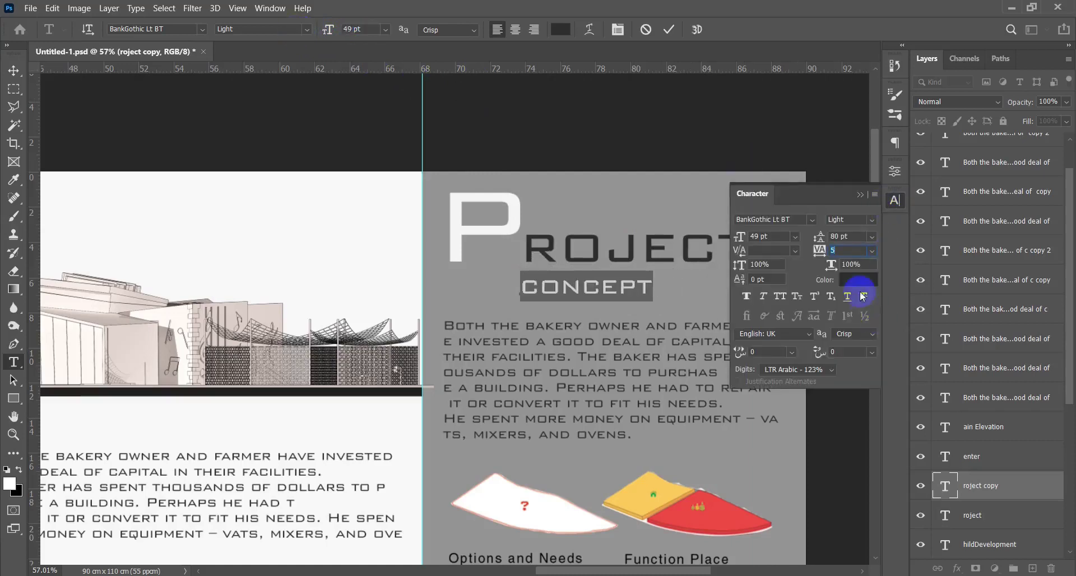
pyautogui.moveTo(819, 255); pyautogui.dragTo(847, 255)
pyautogui.click(861, 196)
pyautogui.click(716, 272)
pyautogui.hotkey('ctrl', 'Return')
pyautogui.press('v')
pyautogui.moveTo(693, 298); pyautogui.dragTo(620, 279)
# Fine-tune the tracking of "concept" until the word spans the width of the "Project" heading, and commit the text
pyautogui.doubleClick(619, 279)
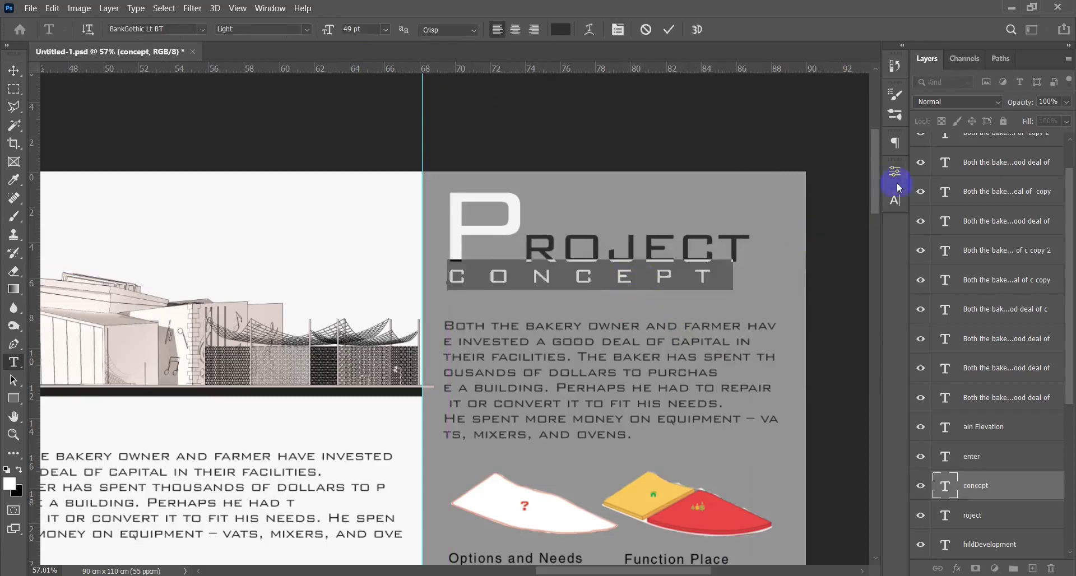
pyautogui.click(895, 200)
pyautogui.click(860, 250)
pyautogui.moveTo(816, 253); pyautogui.dragTo(832, 252)
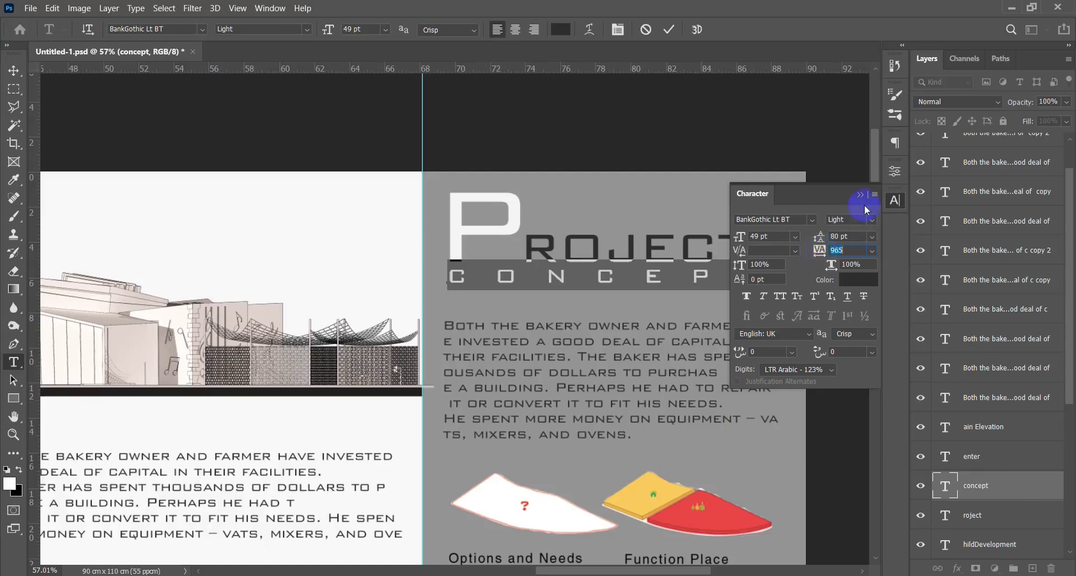
pyautogui.click(860, 195)
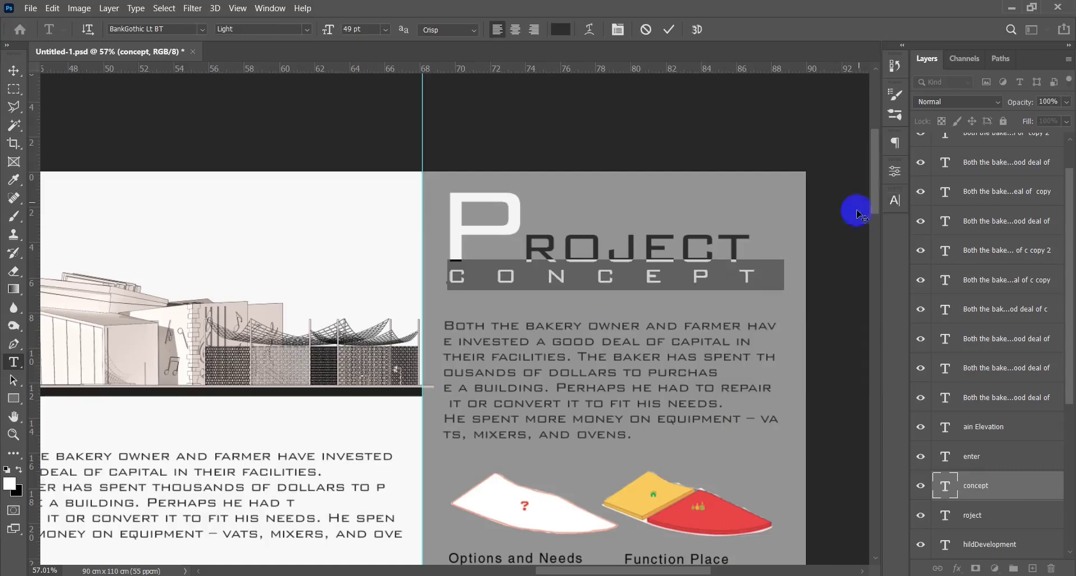
pyautogui.click(895, 200)
pyautogui.moveTo(823, 253); pyautogui.dragTo(821, 253)
pyautogui.click(858, 197)
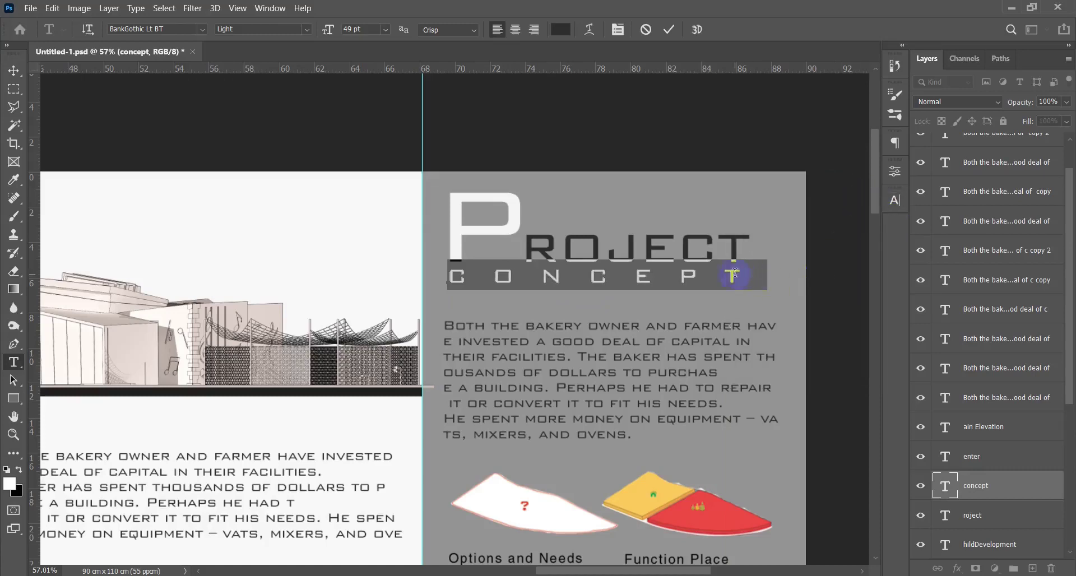
pyautogui.click(733, 274)
pyautogui.hotkey('ctrl', 'Return')
pyautogui.press('v')
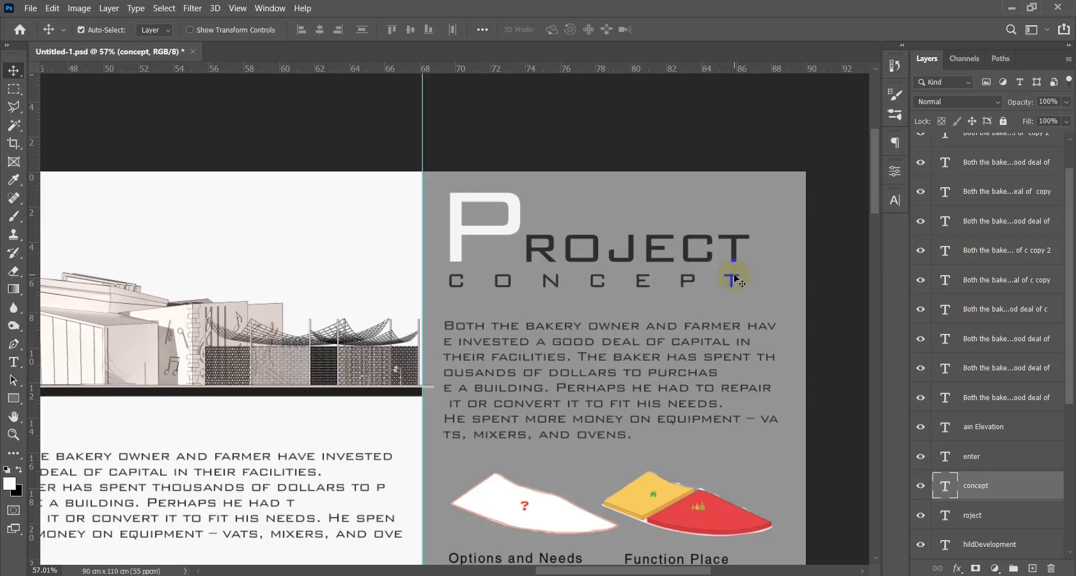
# Examine the board's columns, from the floor plans and sections to the paragraphs and renders, and the overall composition
pyautogui.scroll(-10, 735, 278)
pyautogui.scroll(4, 580, 273)
pyautogui.scroll(-1, 500, 295)
pyautogui.scroll(4, 485, 279)
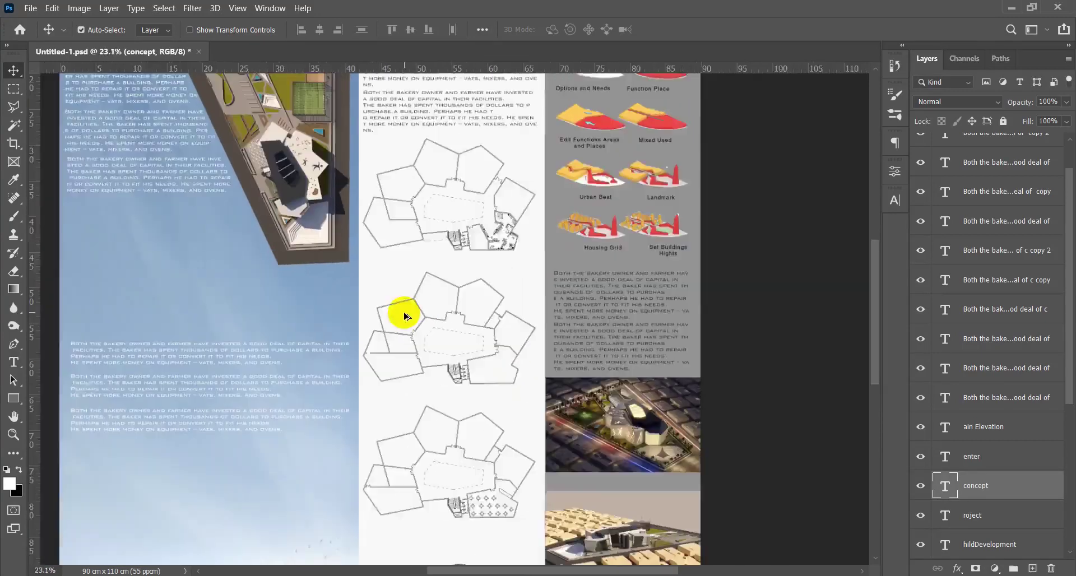
pyautogui.scroll(-1, 403, 316)
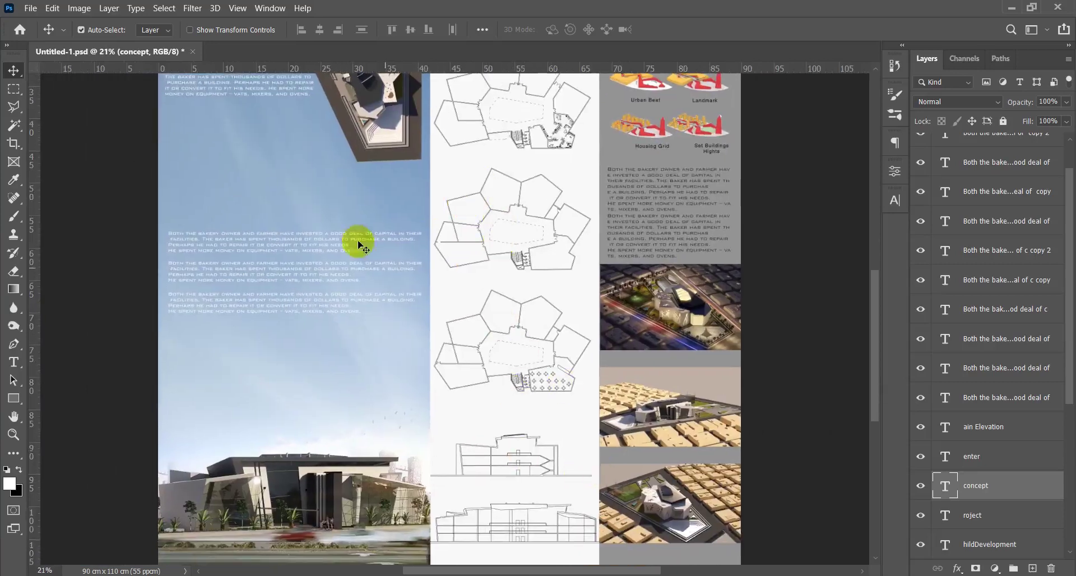
pyautogui.scroll(-2, 476, 439)
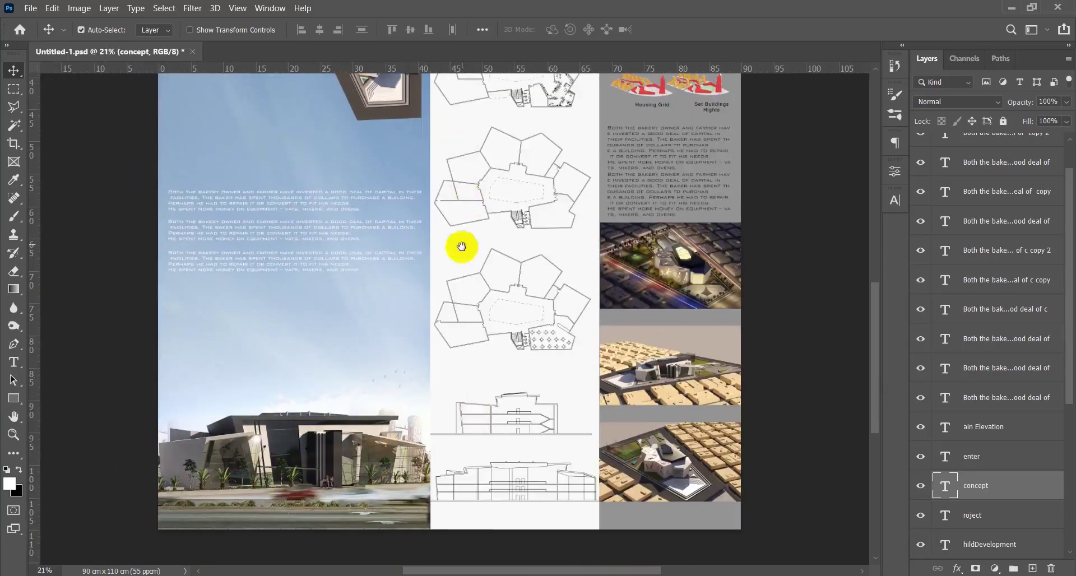
pyautogui.moveTo(461, 247); pyautogui.dragTo(428, 437)
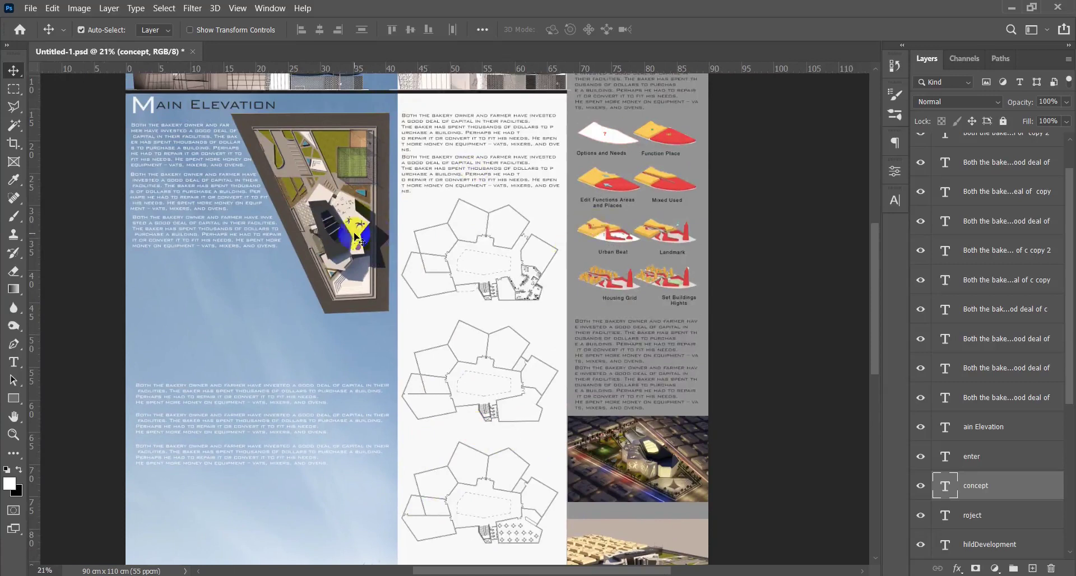
pyautogui.moveTo(502, 434); pyautogui.dragTo(482, 383)
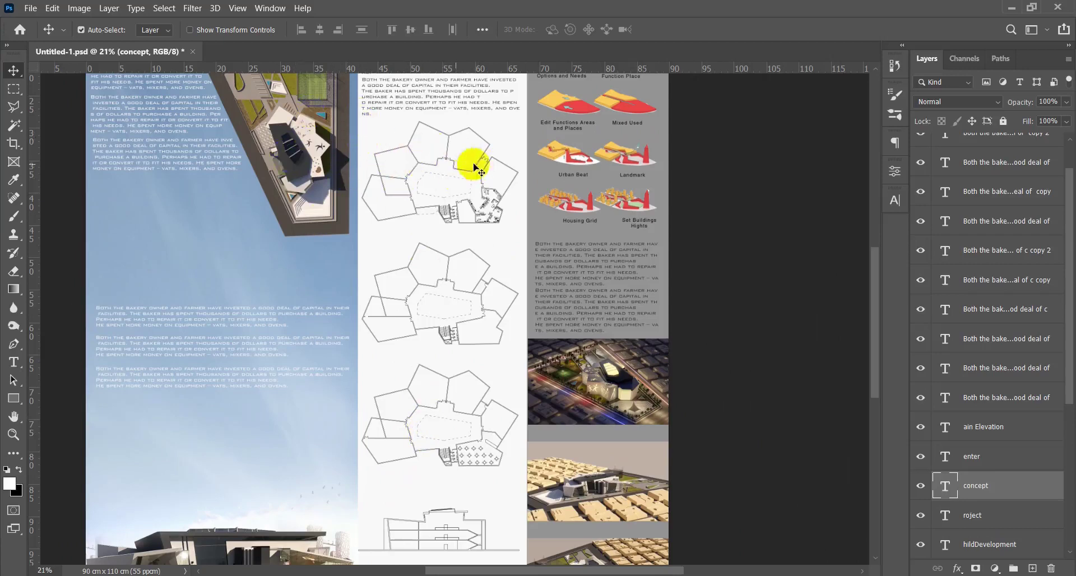
pyautogui.moveTo(481, 196); pyautogui.dragTo(488, 239)
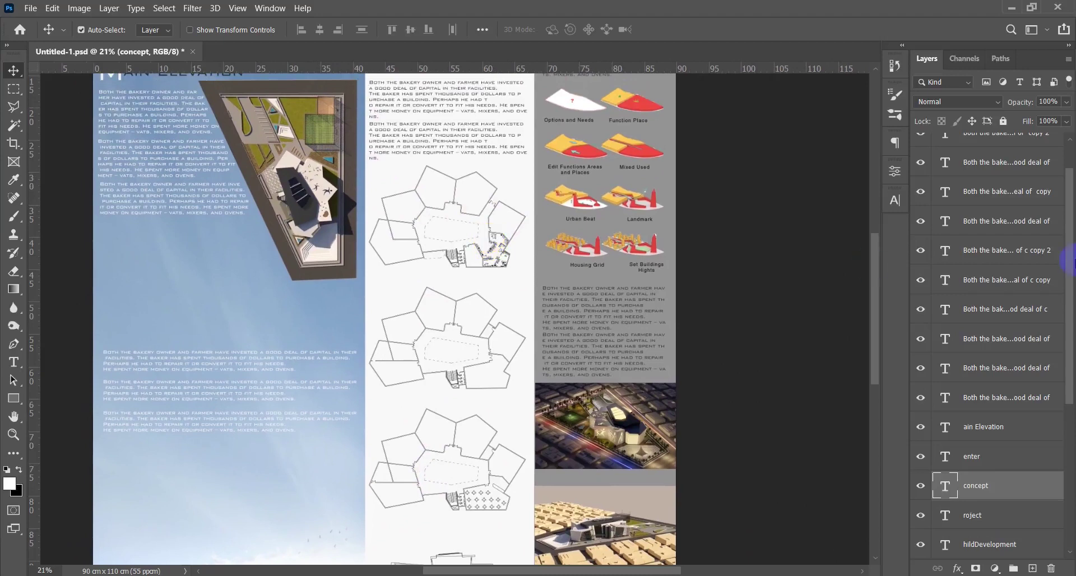
pyautogui.scroll(2, 1009, 228)
pyautogui.moveTo(415, 280); pyautogui.dragTo(422, 245)
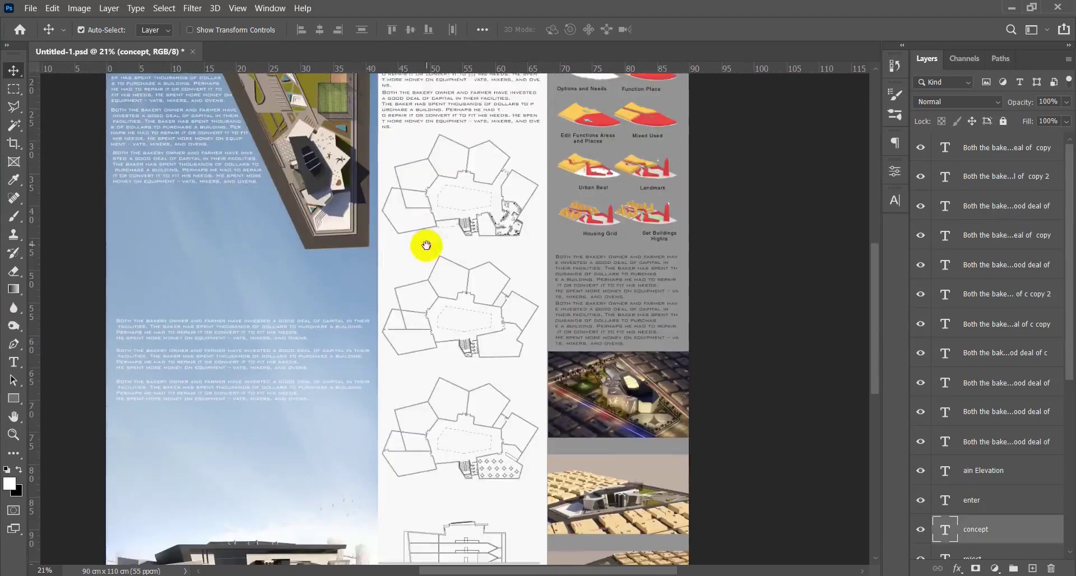
pyautogui.scroll(-5, 422, 244)
pyautogui.scroll(3, 463, 334)
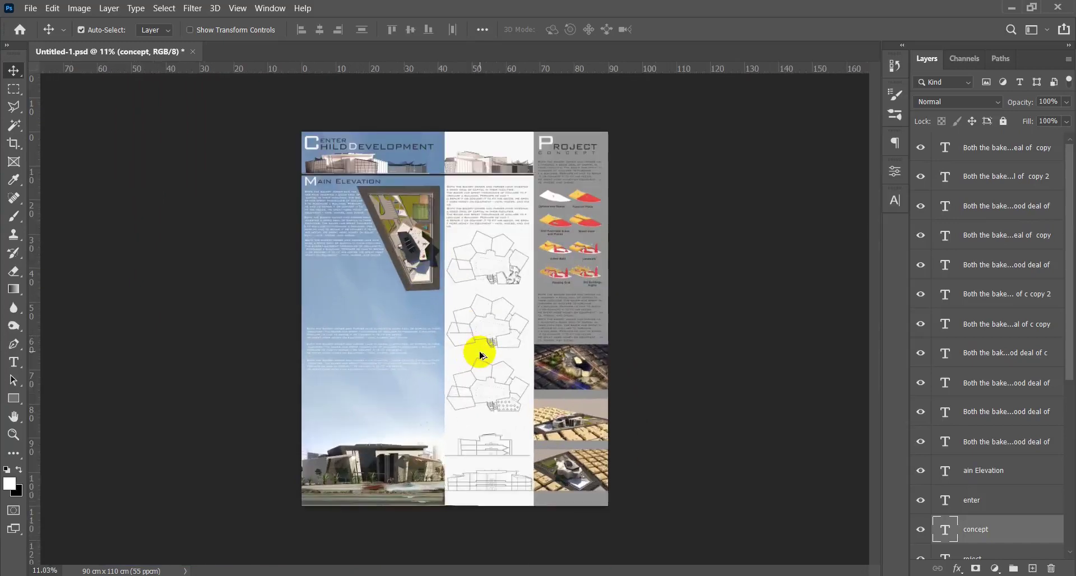
pyautogui.scroll(1, 480, 354)
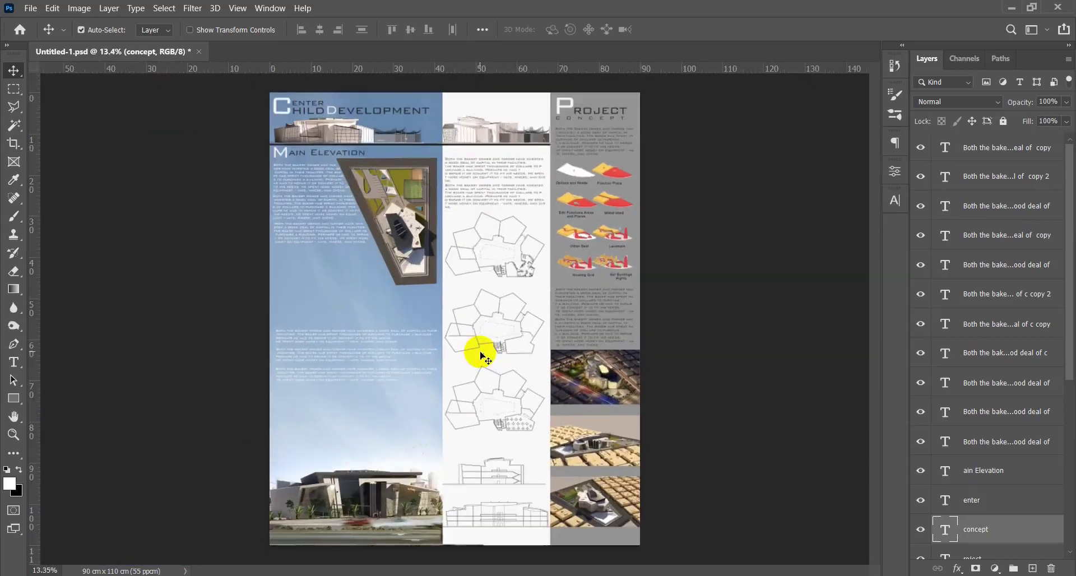